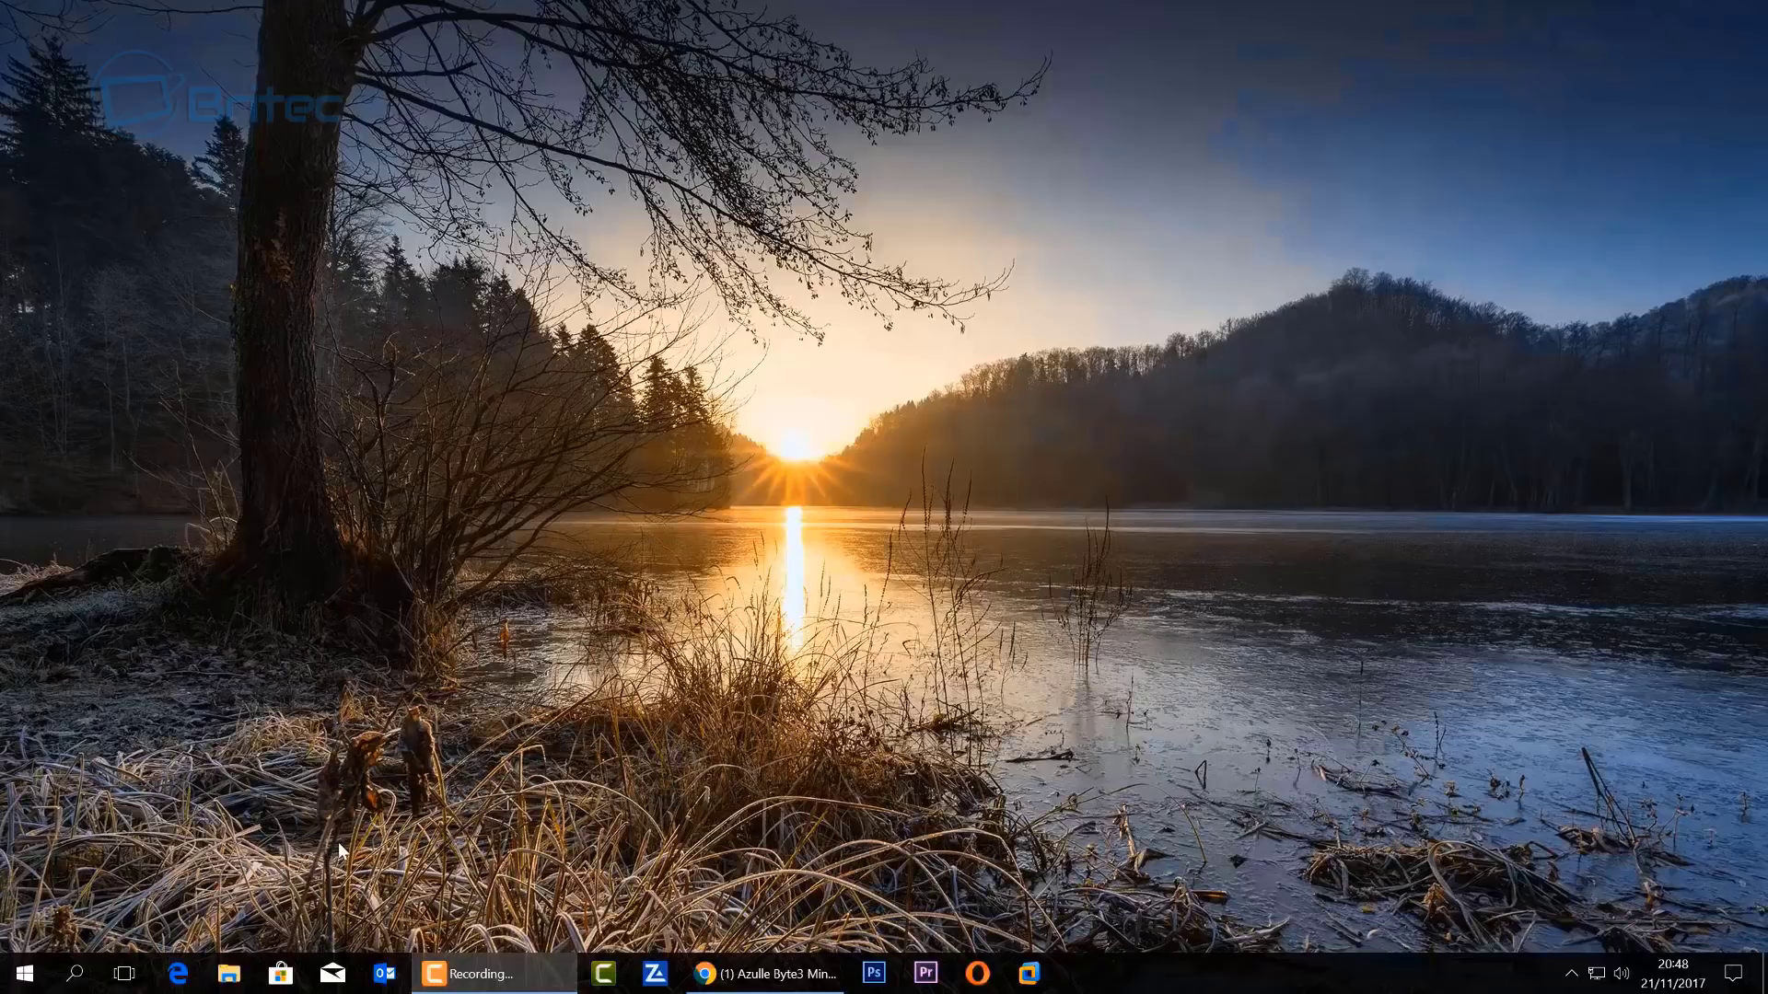
# Open the Microsoft Store and try refreshing its connection error page, closing the store window when done
pyautogui.click(280, 973)
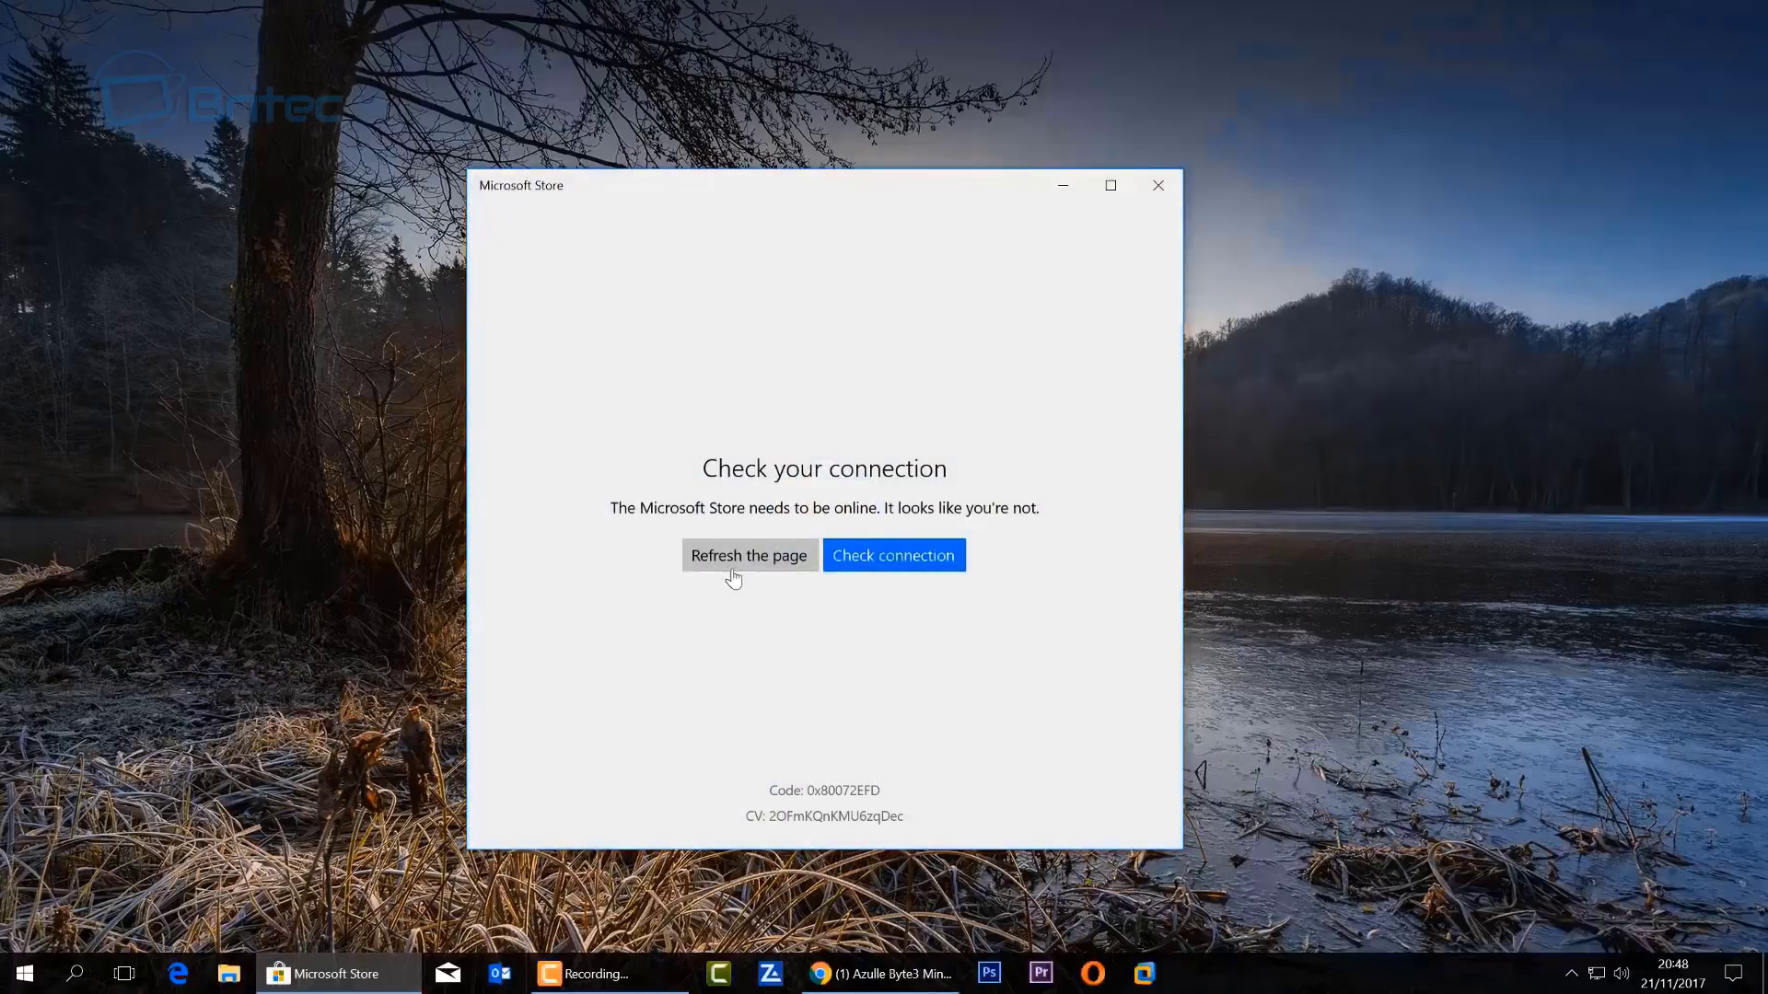
pyautogui.click(735, 554)
pyautogui.click(738, 556)
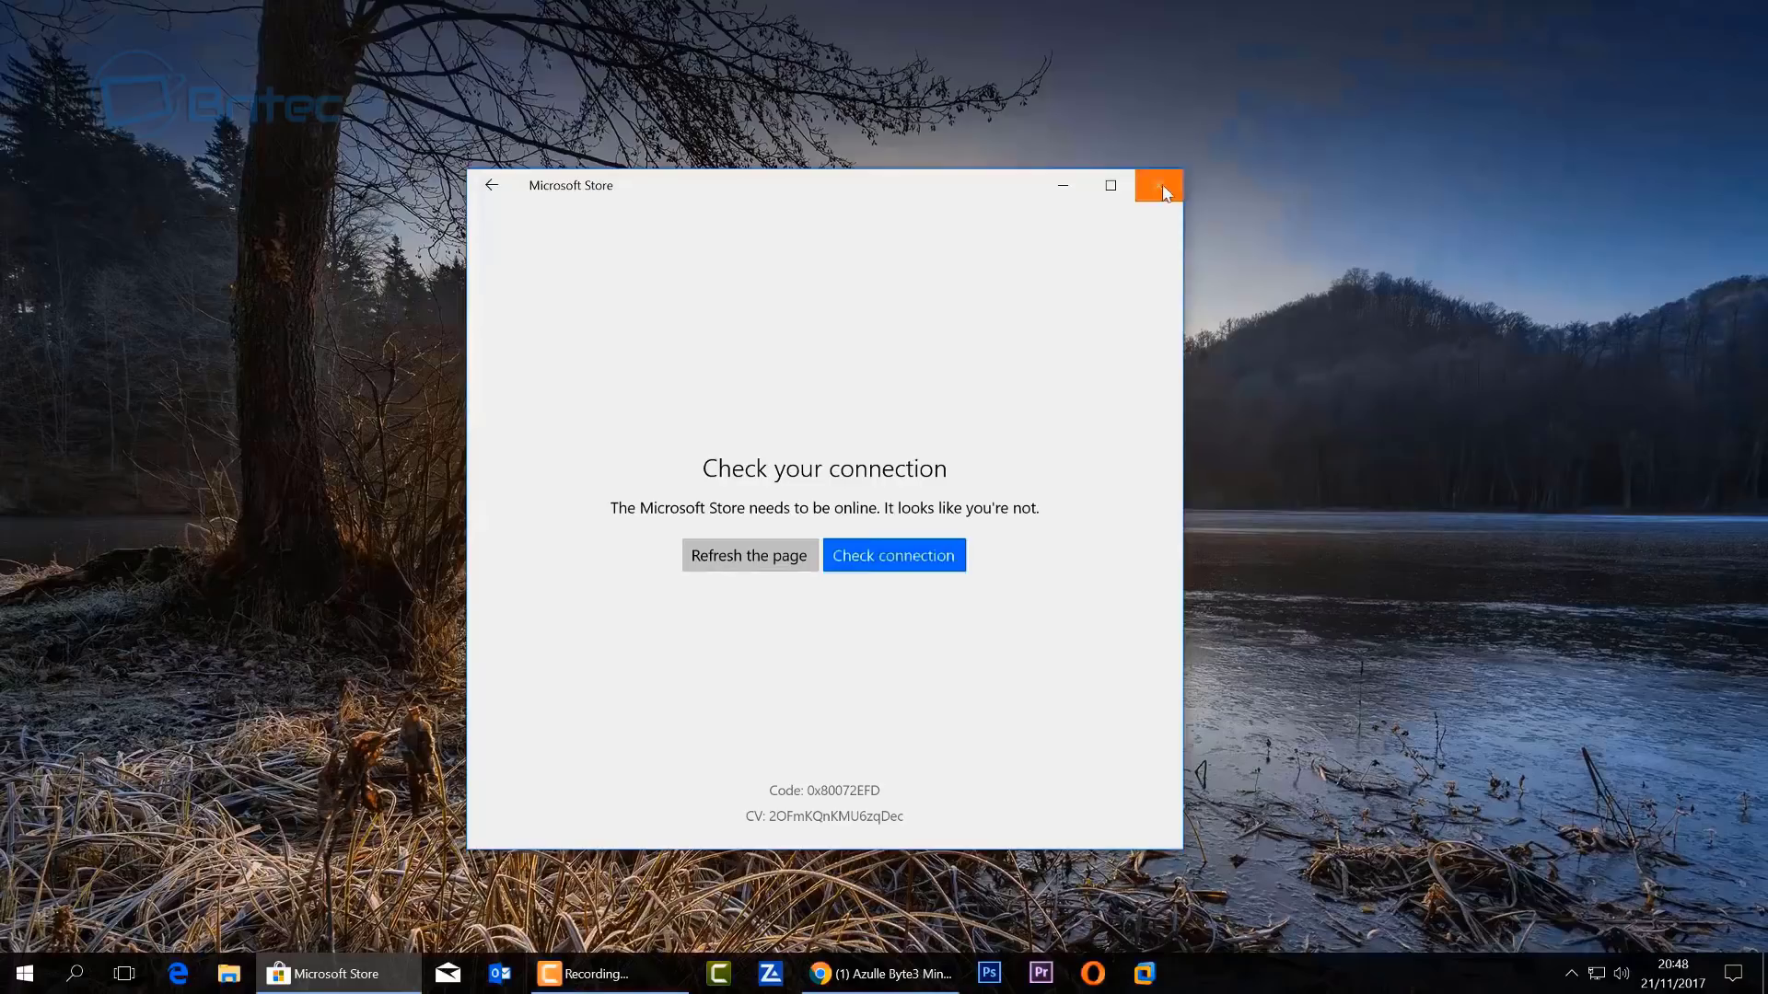
pyautogui.click(1158, 185)
# Reopen the Microsoft Store and examine the error code on its connection page, closing the store when done
pyautogui.click(280, 973)
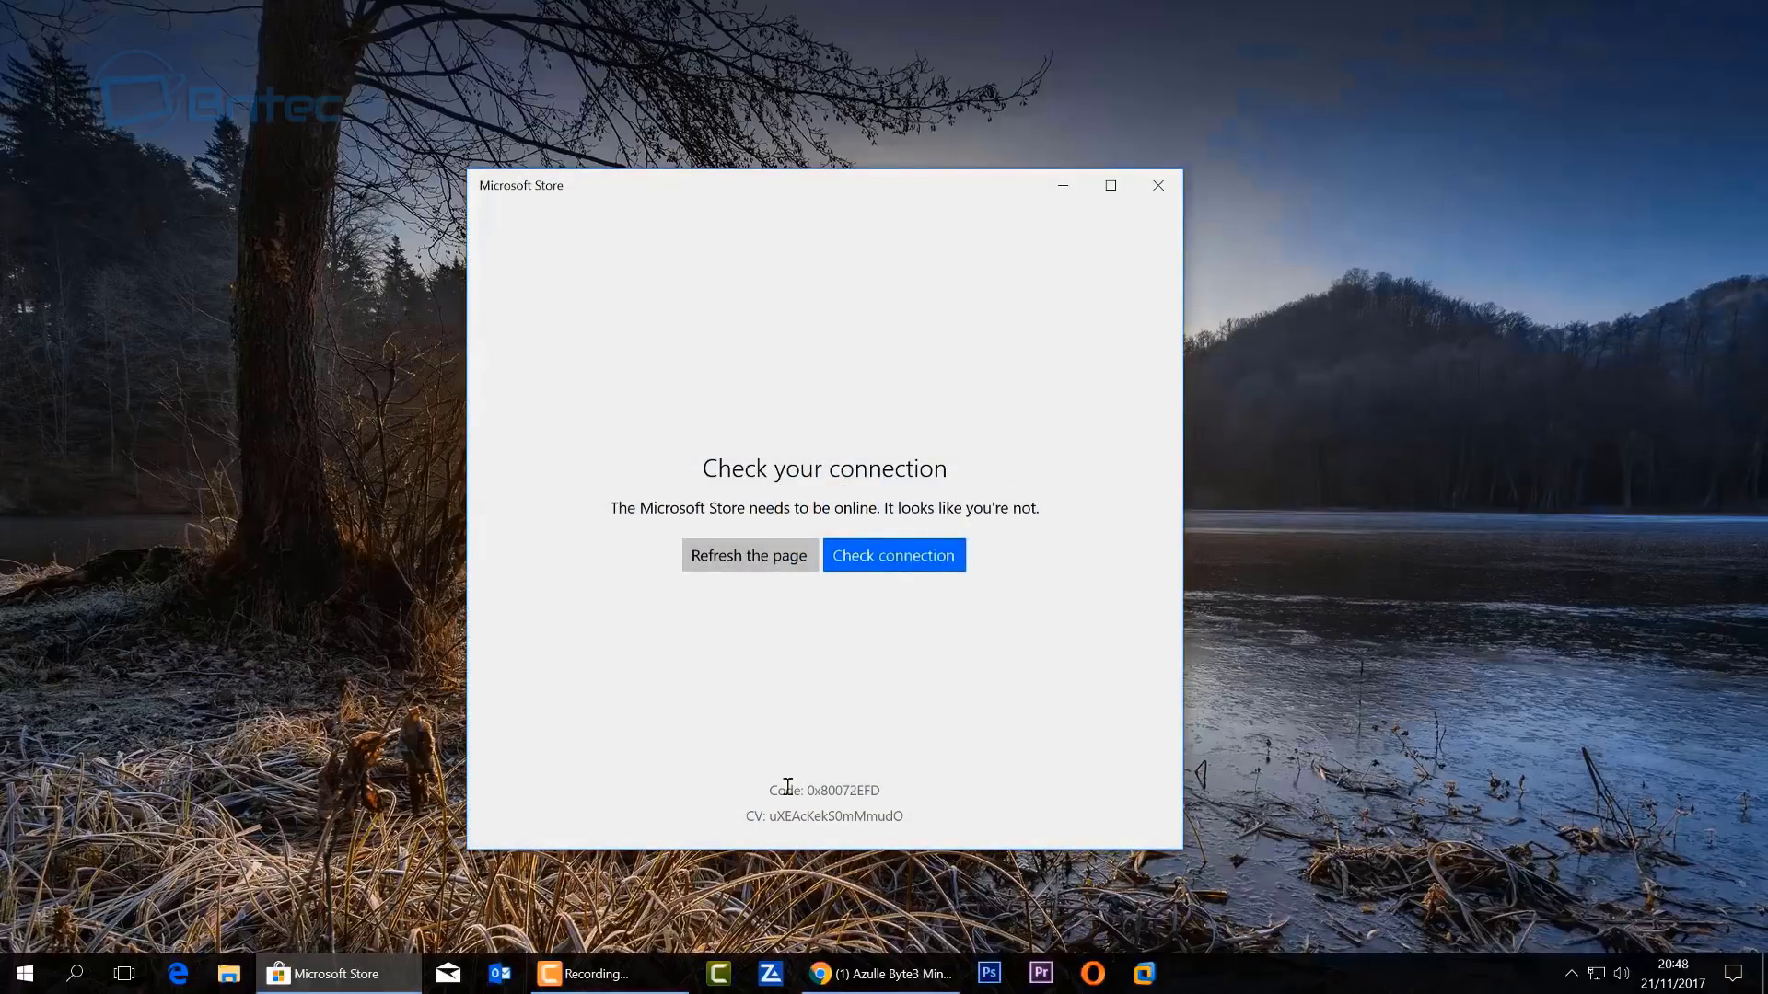
pyautogui.moveTo(763, 791); pyautogui.dragTo(892, 789)
pyautogui.click(831, 819)
pyautogui.click(1160, 191)
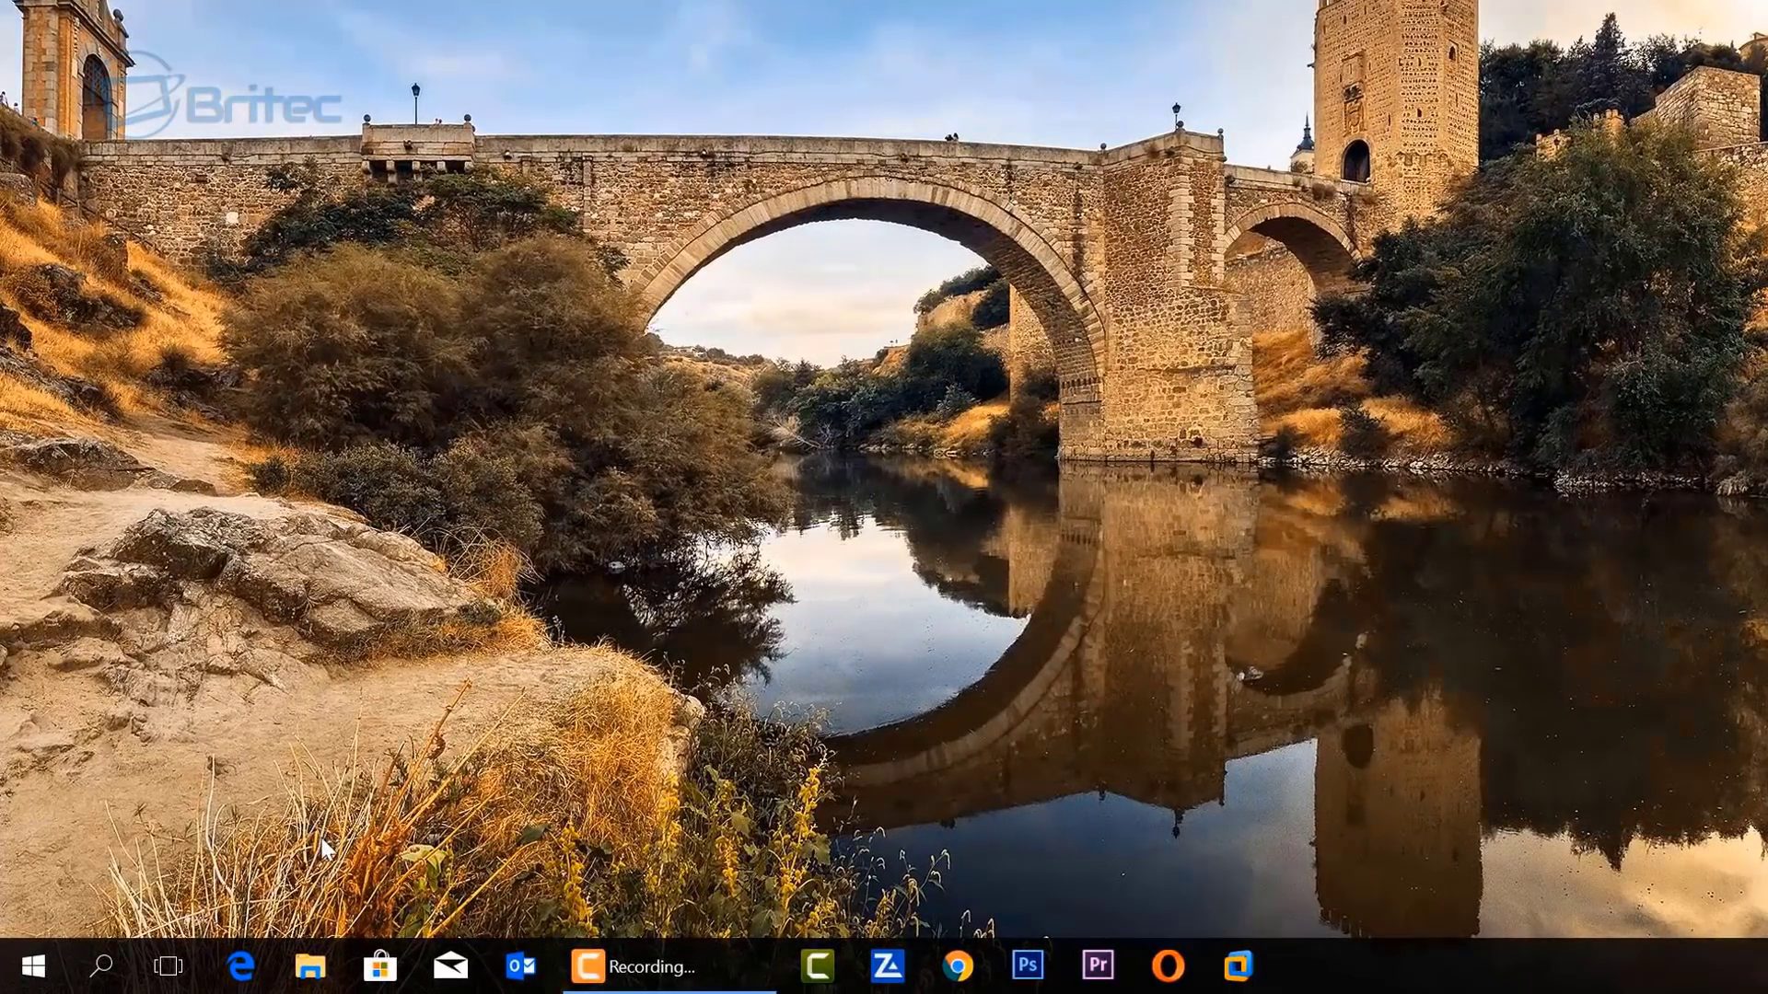
# Reset the Microsoft Store cache by running wsreset.exe, and close the store window that opens
pyautogui.rightClick(32, 967)
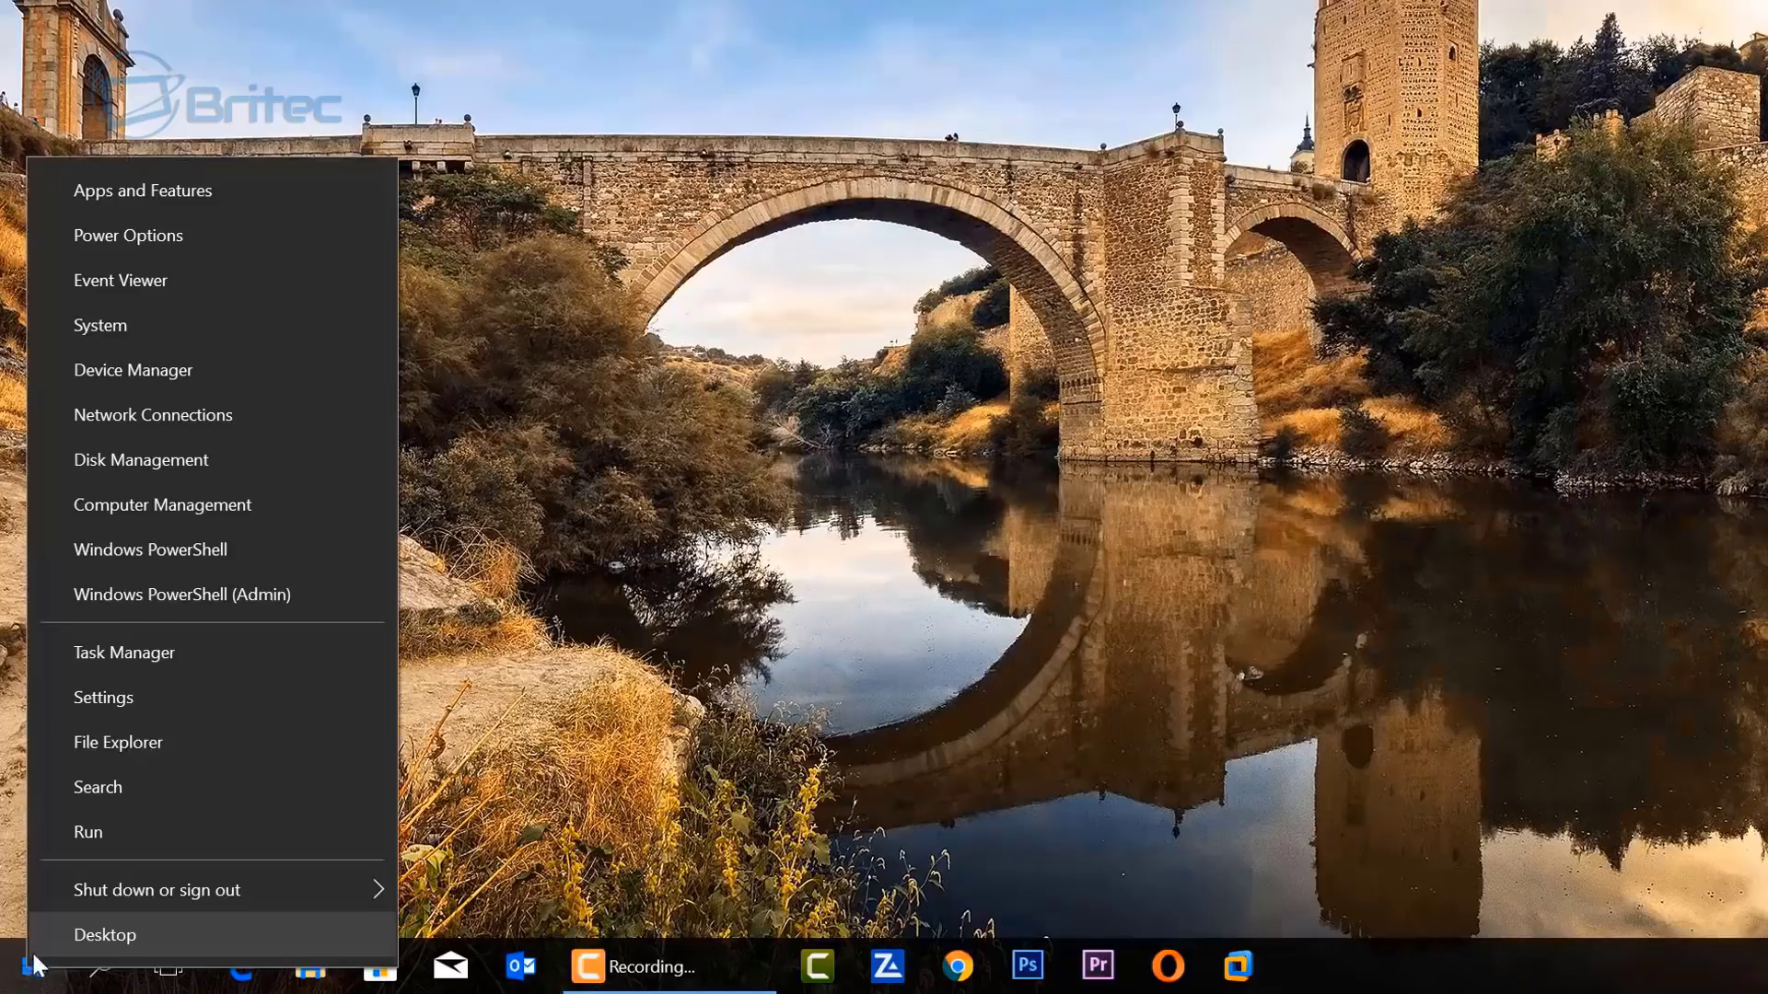
pyautogui.click(124, 831)
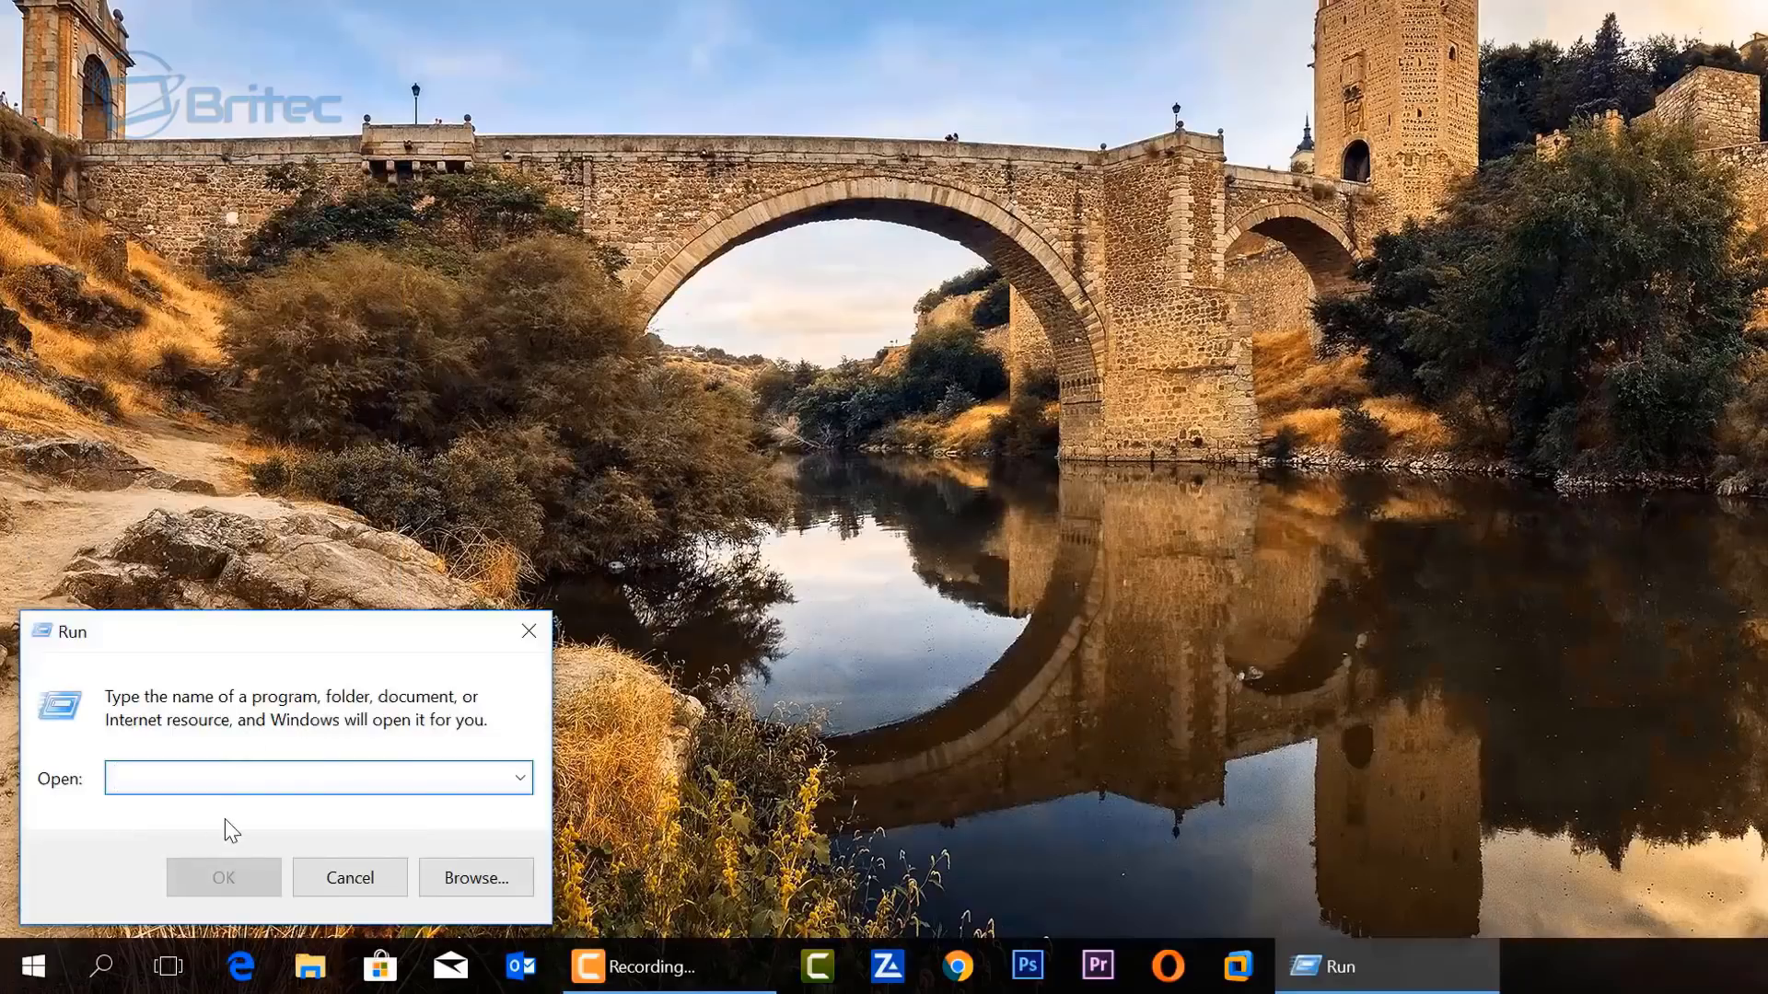
pyautogui.write('wsreset.exe')
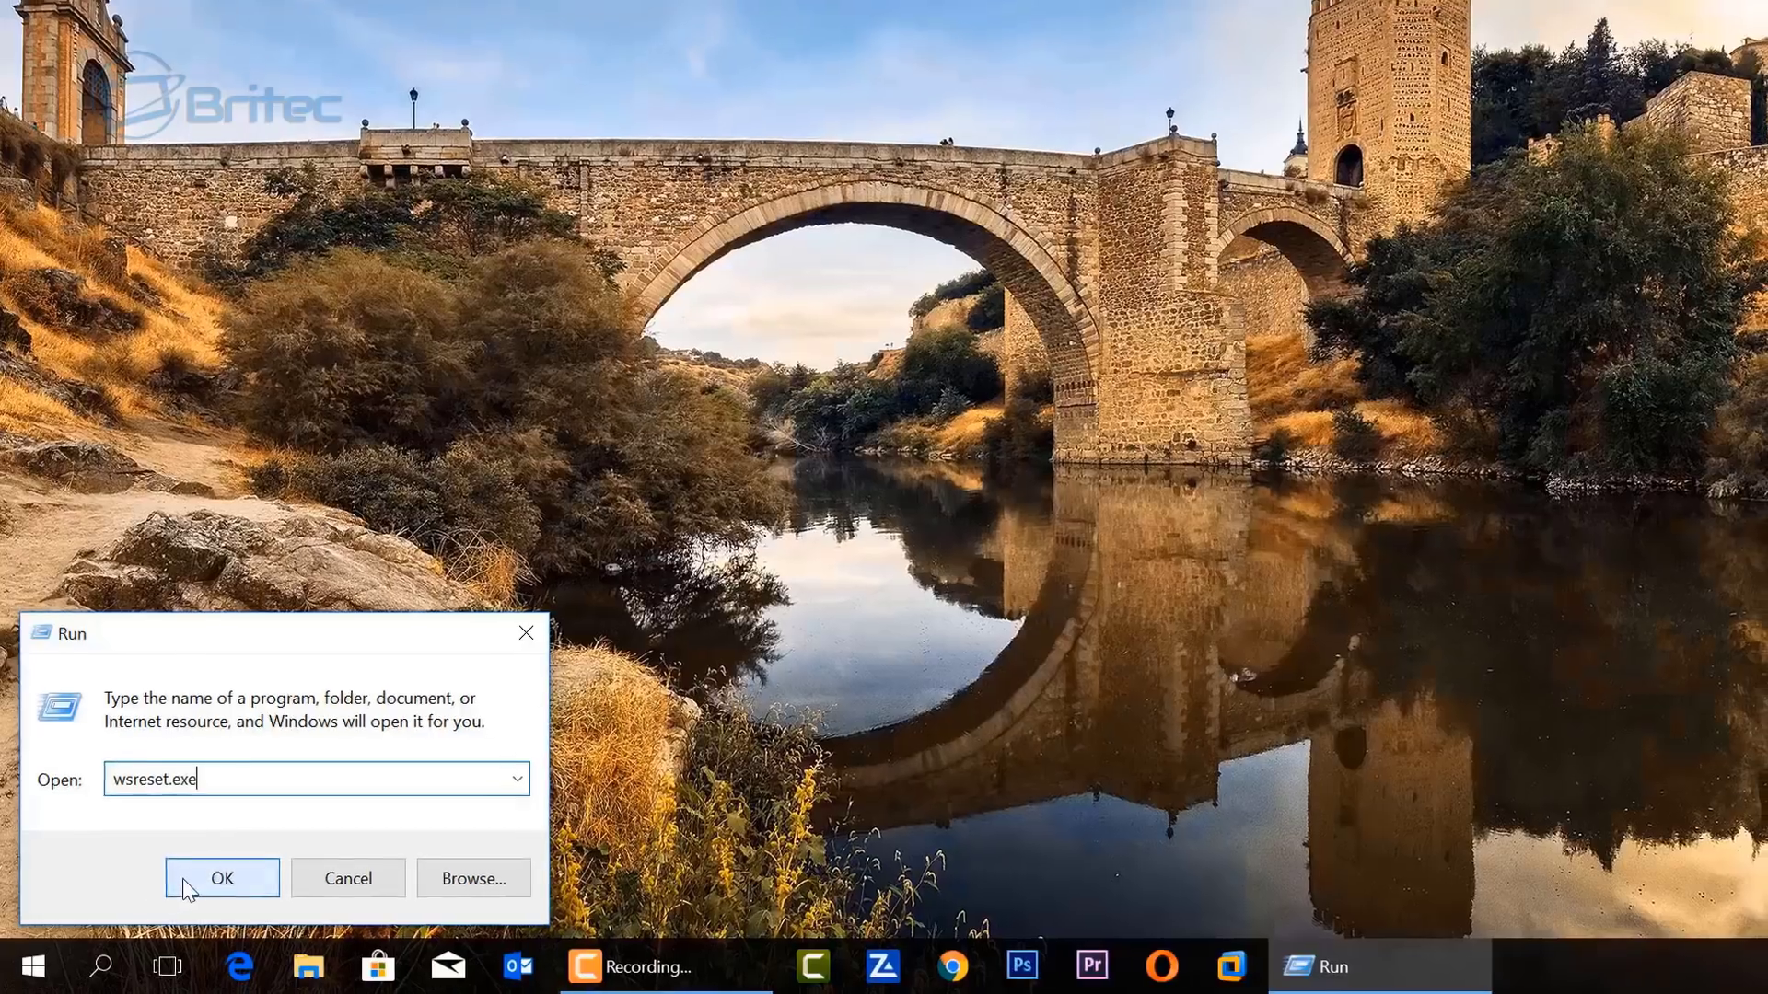
pyautogui.click(175, 882)
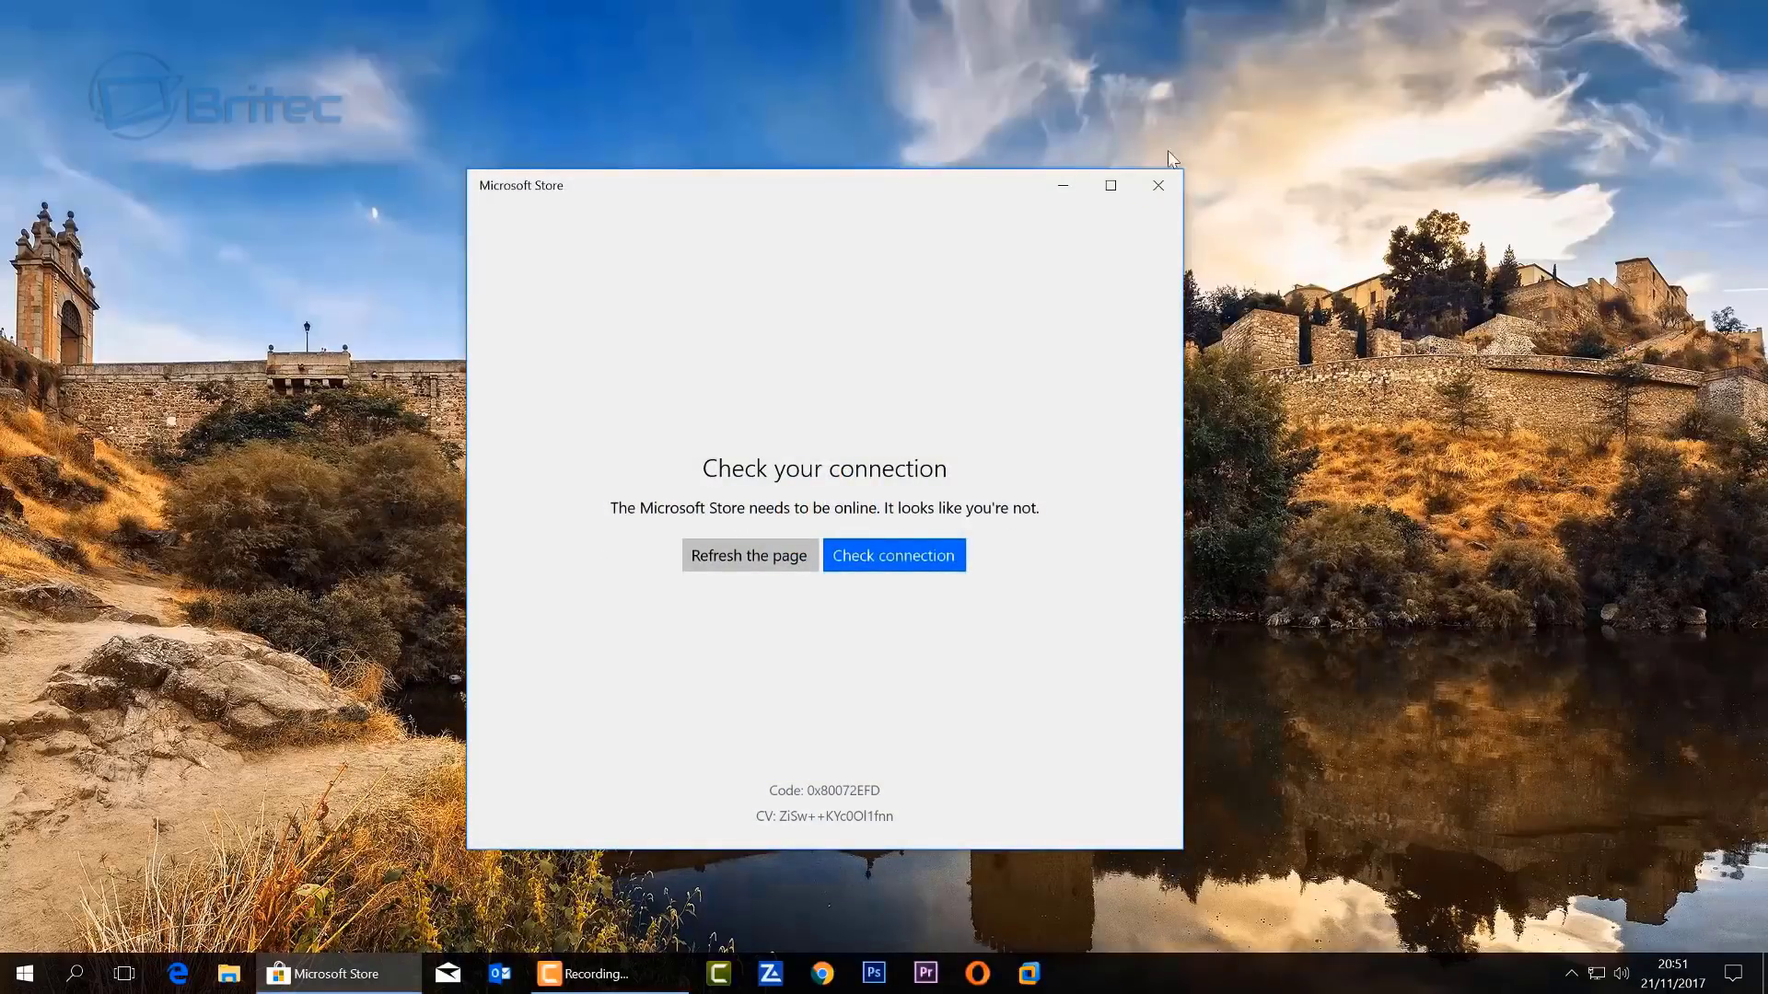
pyautogui.click(1158, 184)
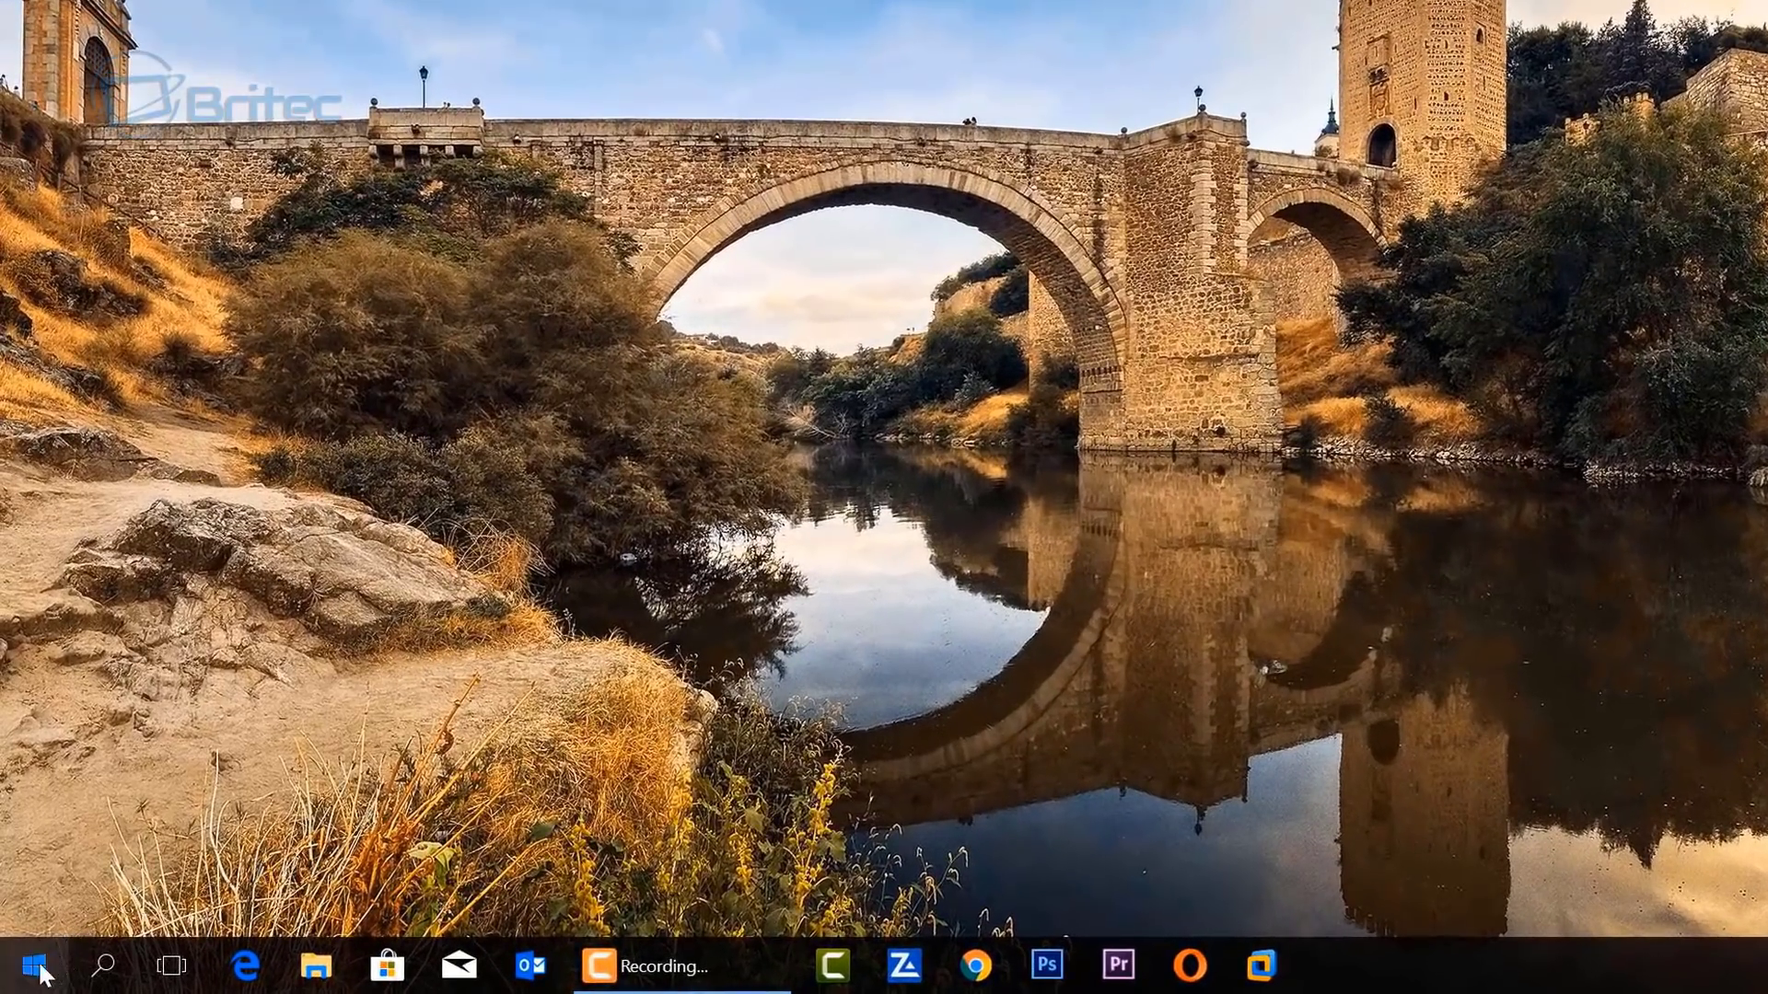
# Search Windows for cmd, run Command Prompt as administrator and move its window fully into view
pyautogui.click(102, 964)
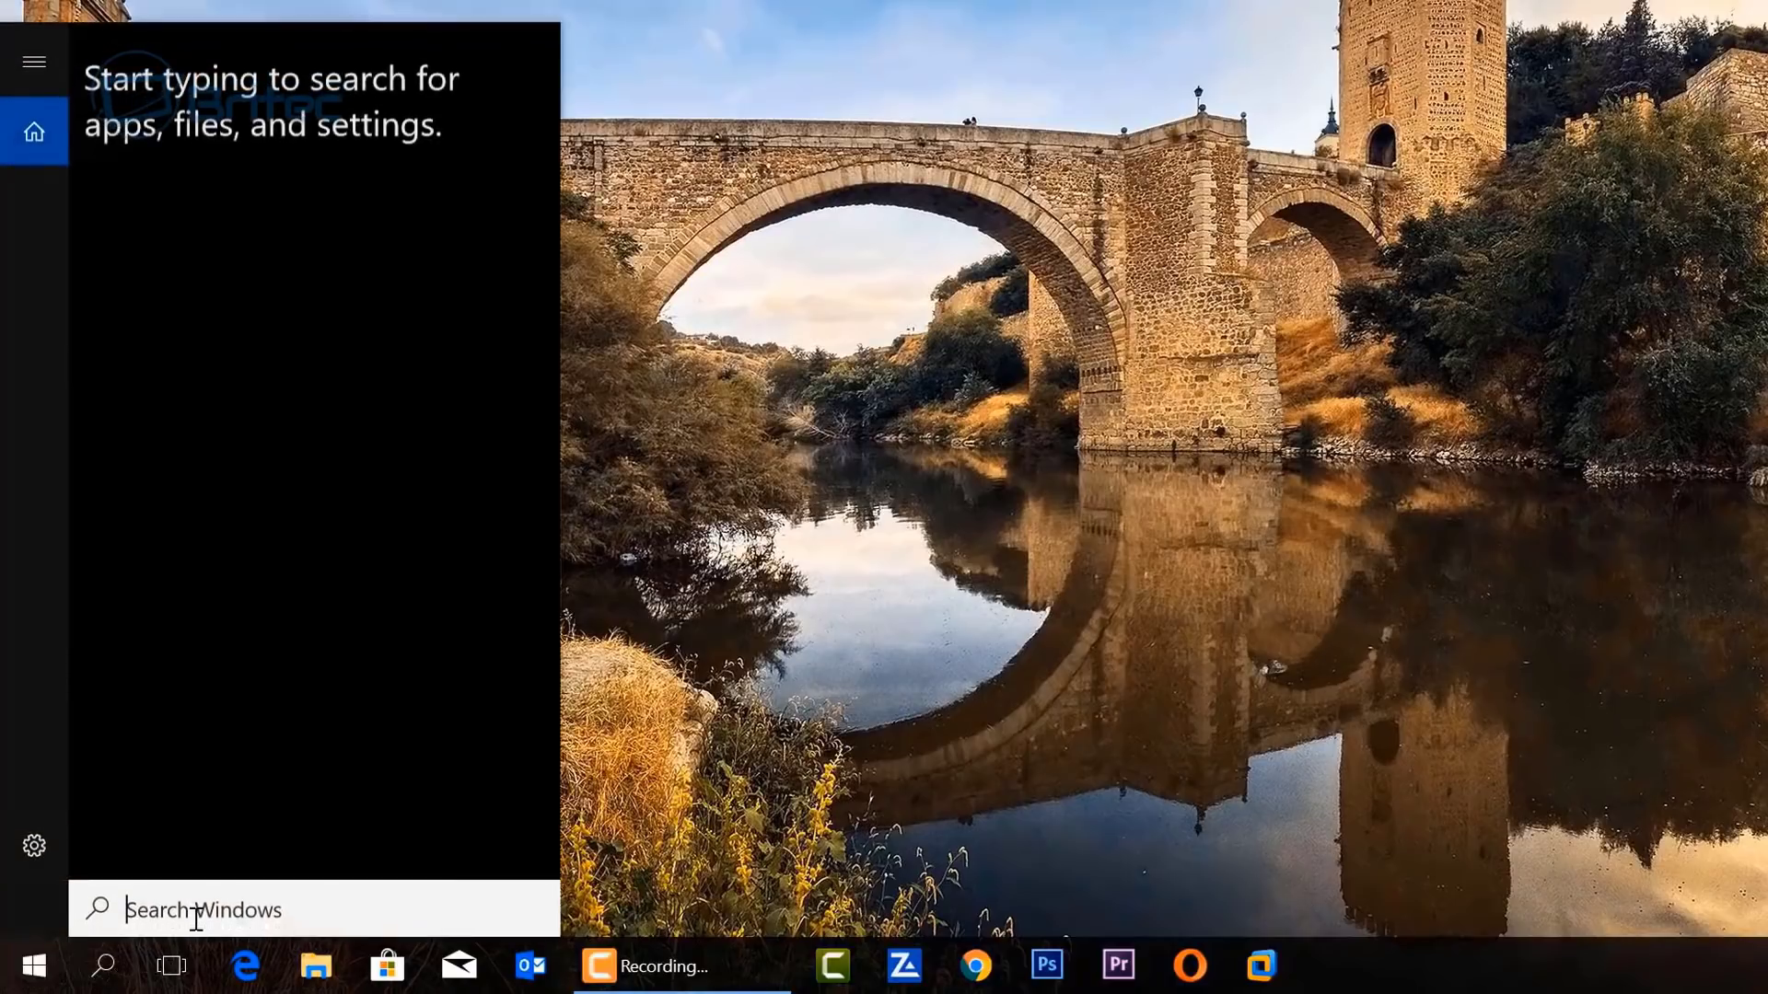
pyautogui.write('cmd')
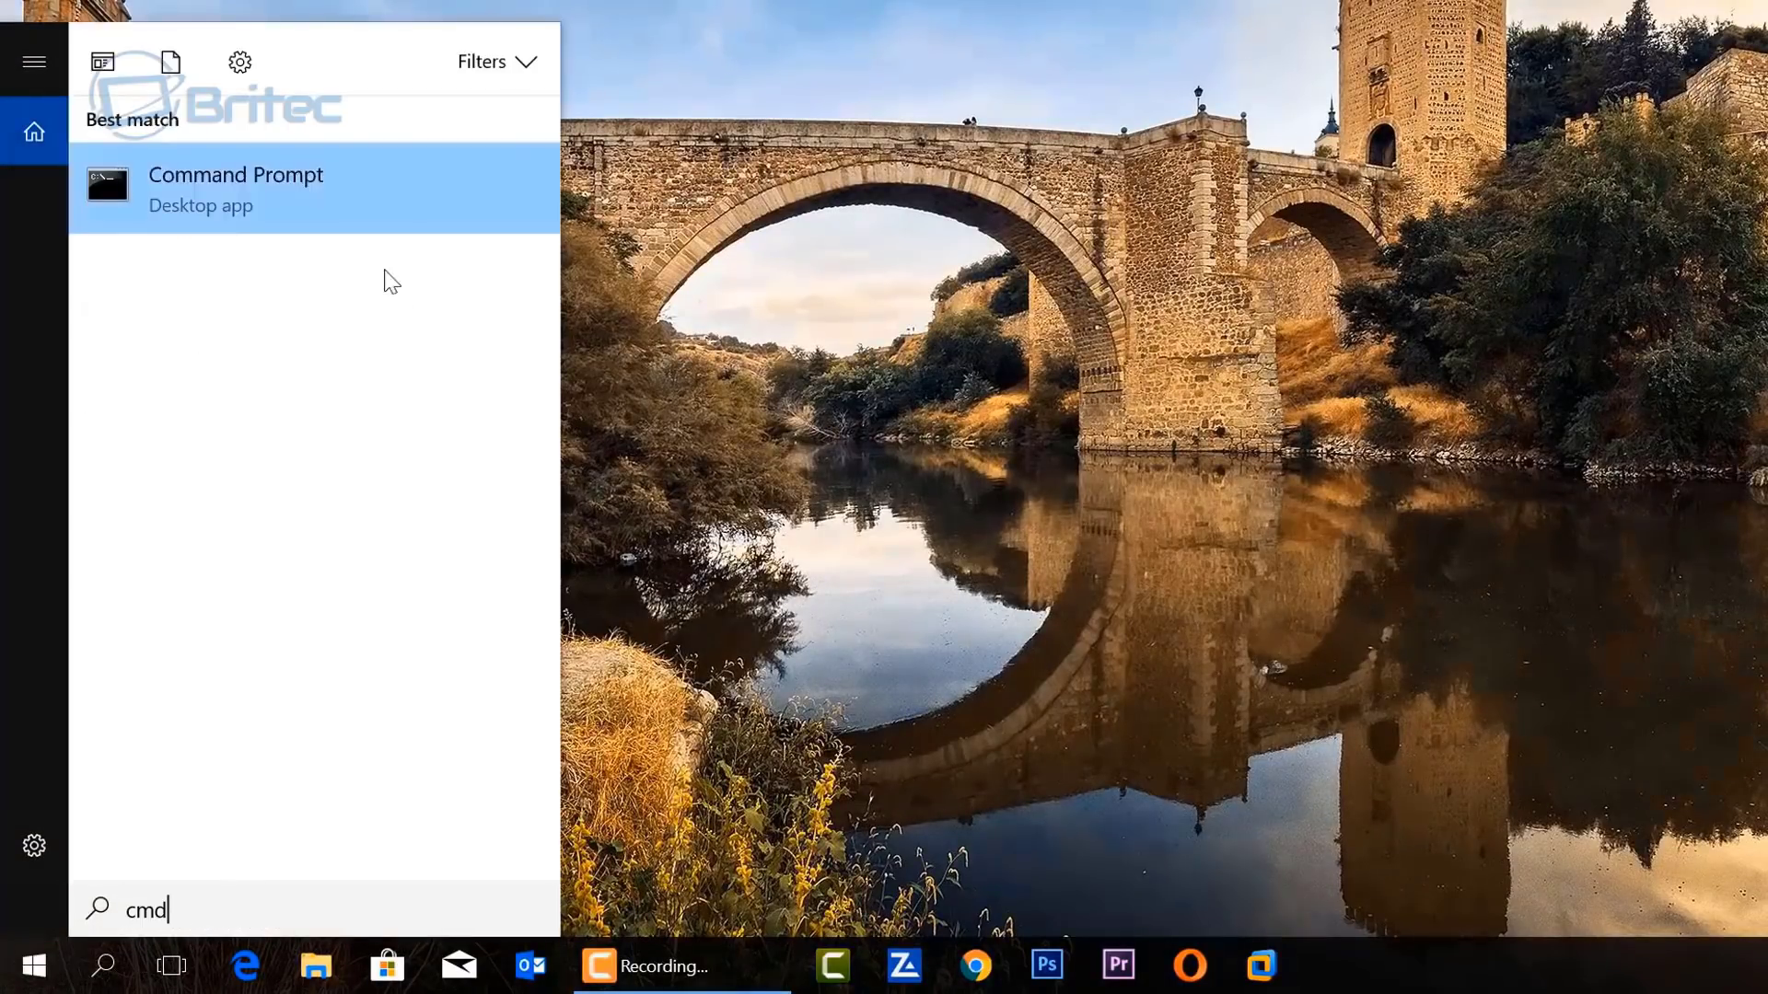
pyautogui.rightClick(289, 201)
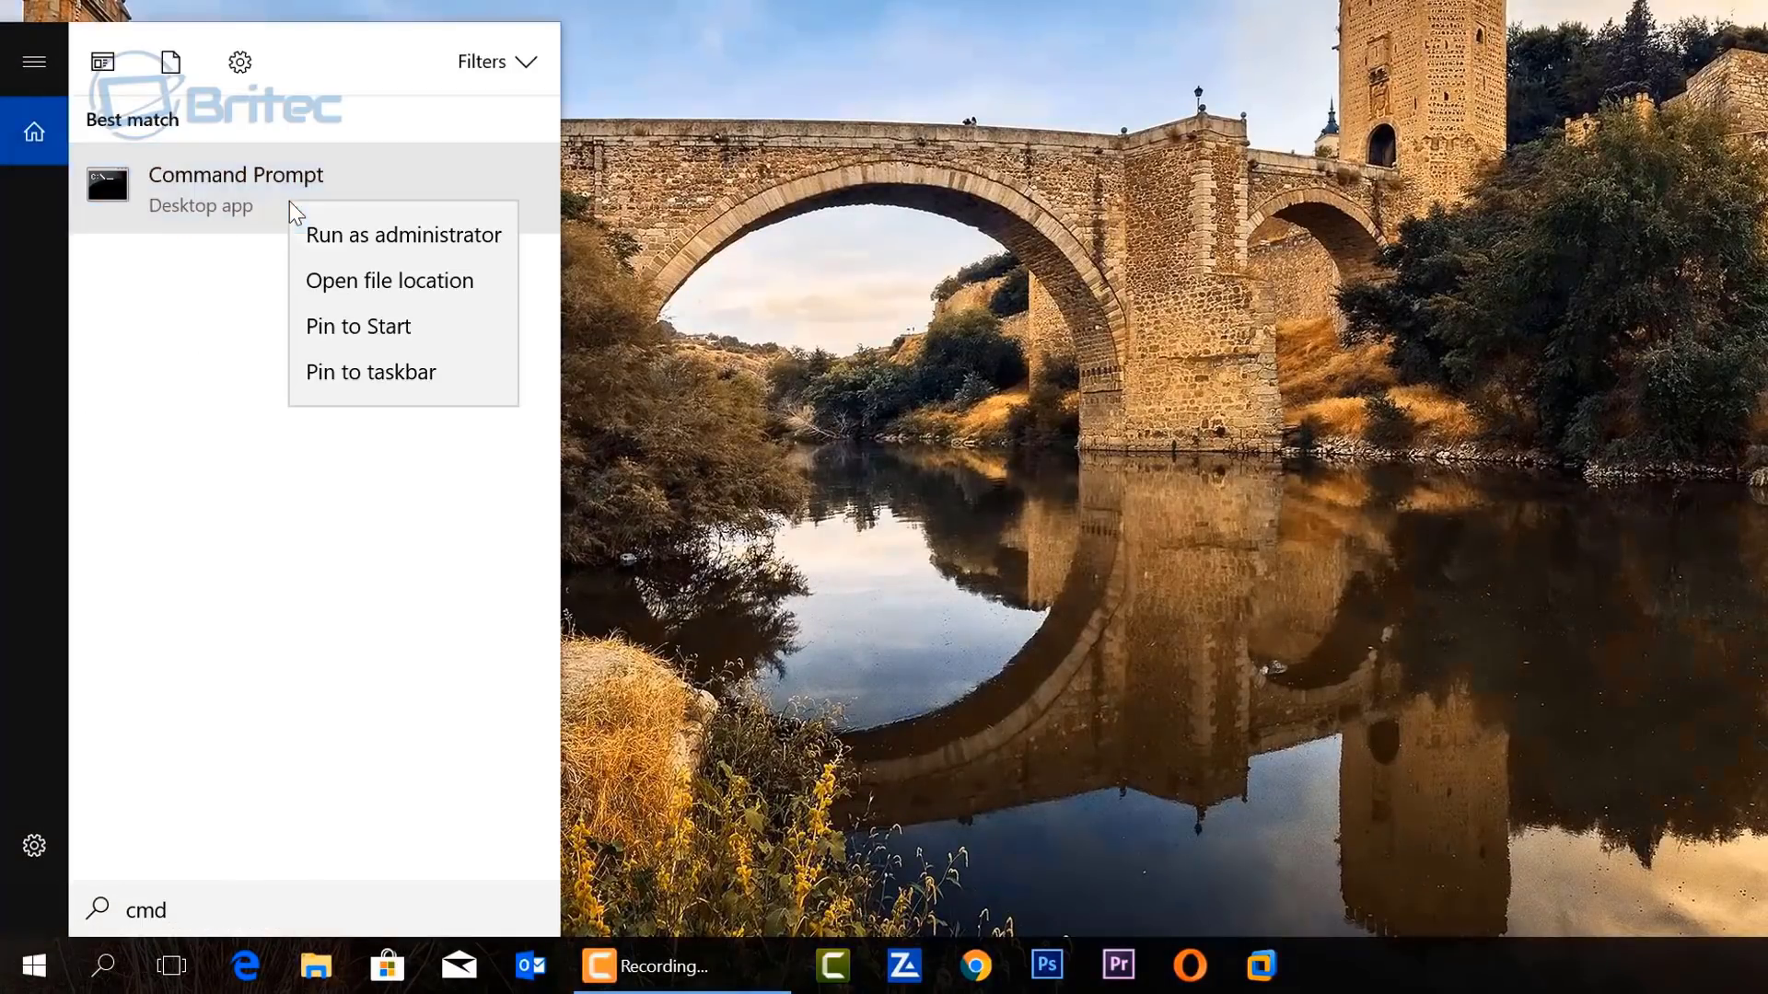
pyautogui.click(350, 236)
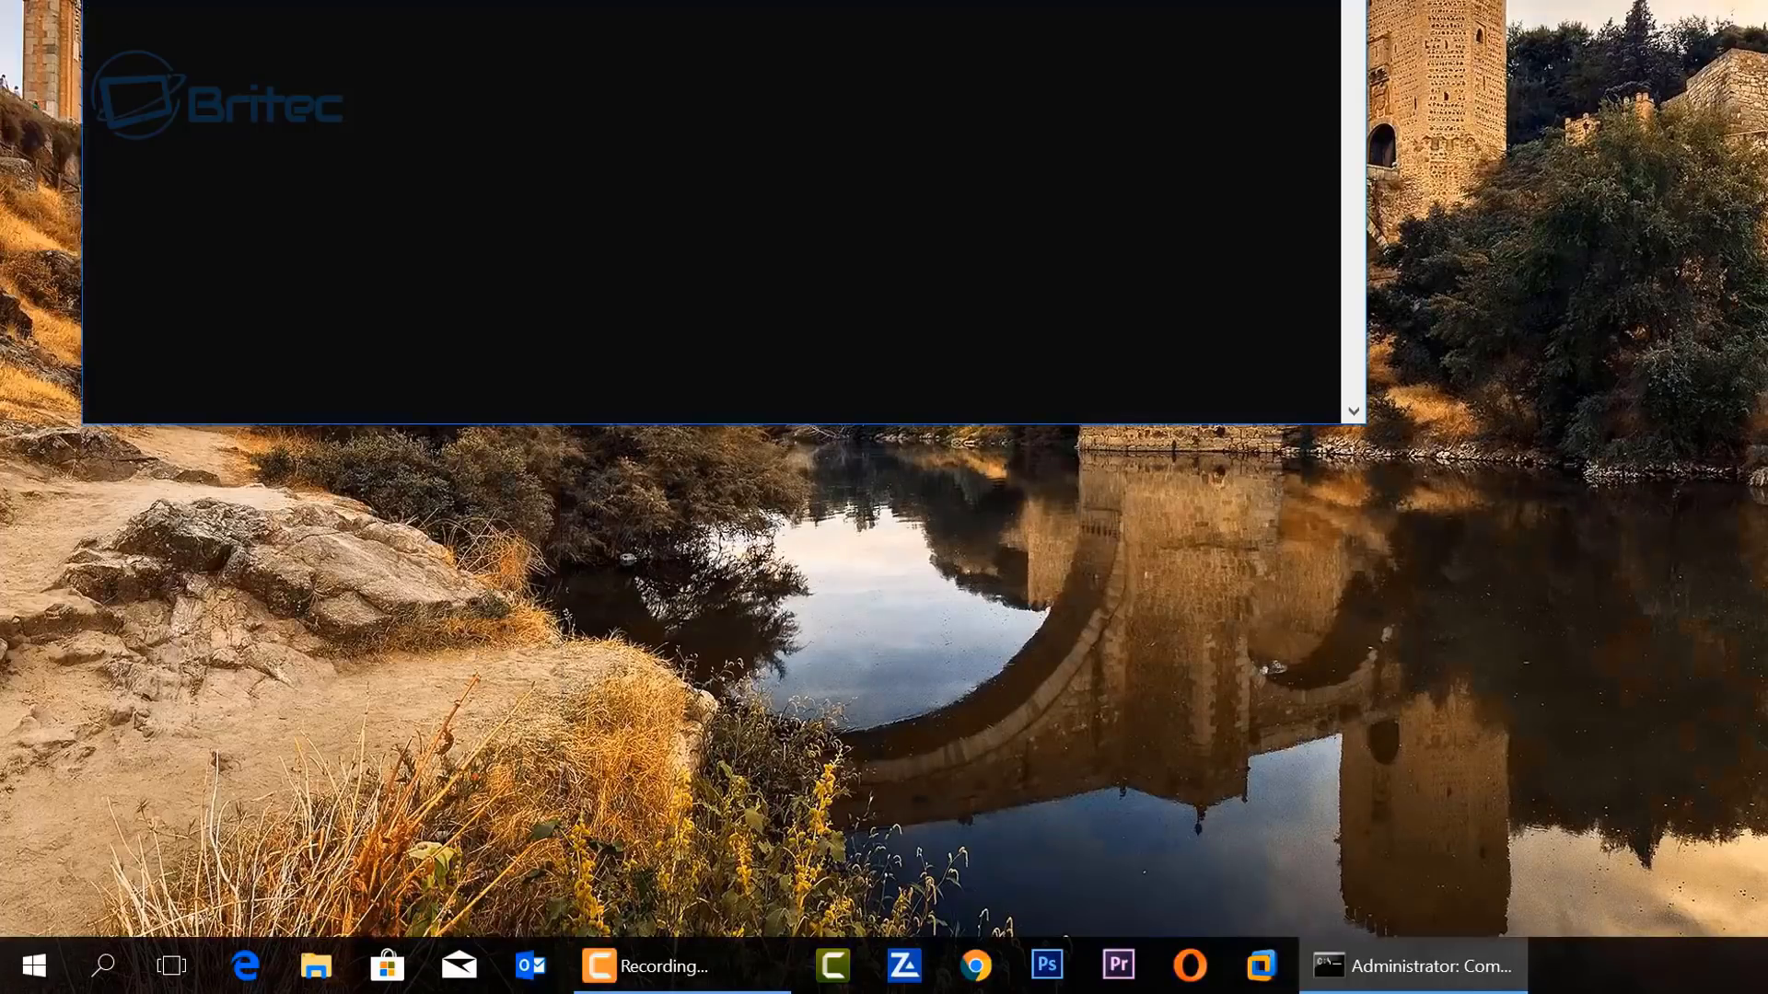
pyautogui.moveTo(408, 0); pyautogui.dragTo(917, 4)
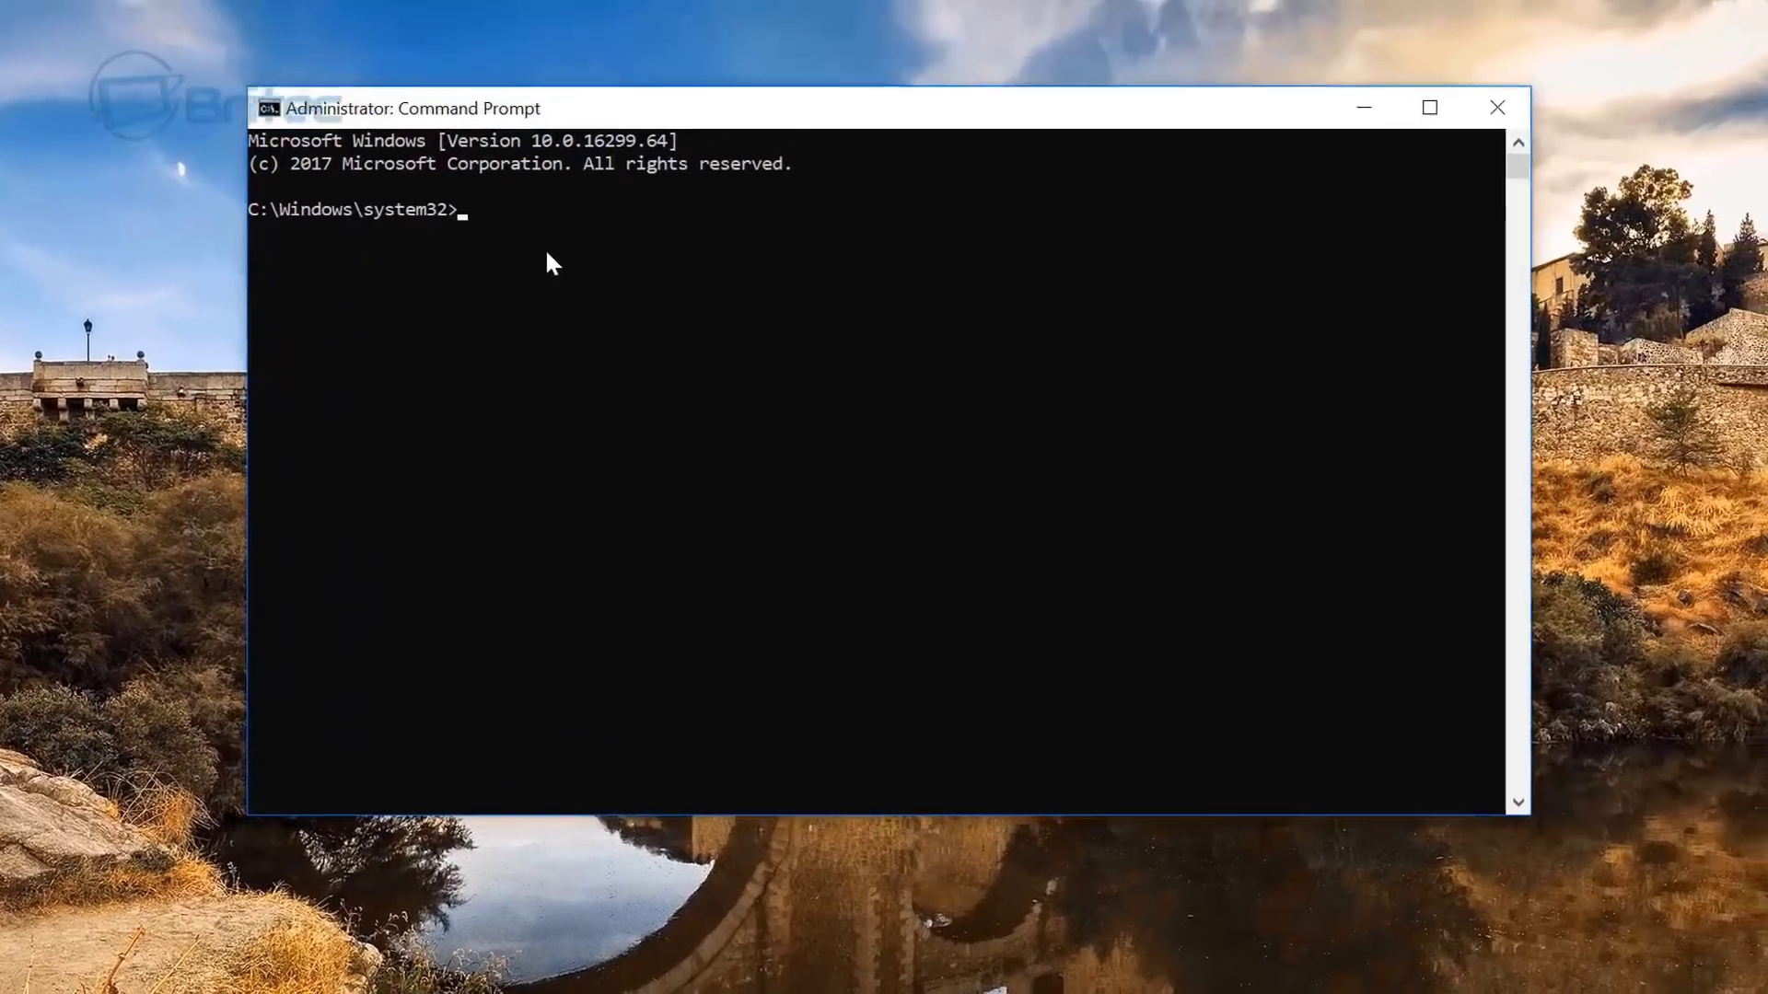
# Re-register Microsoft.WindowsStore from its AppxManifest.xml using PowerShell's Add-AppxPackage with -DisableDevelopmentMode under the Unrestricted execution policy, and close the open windows
pyautogui.rightClick(539, 251)
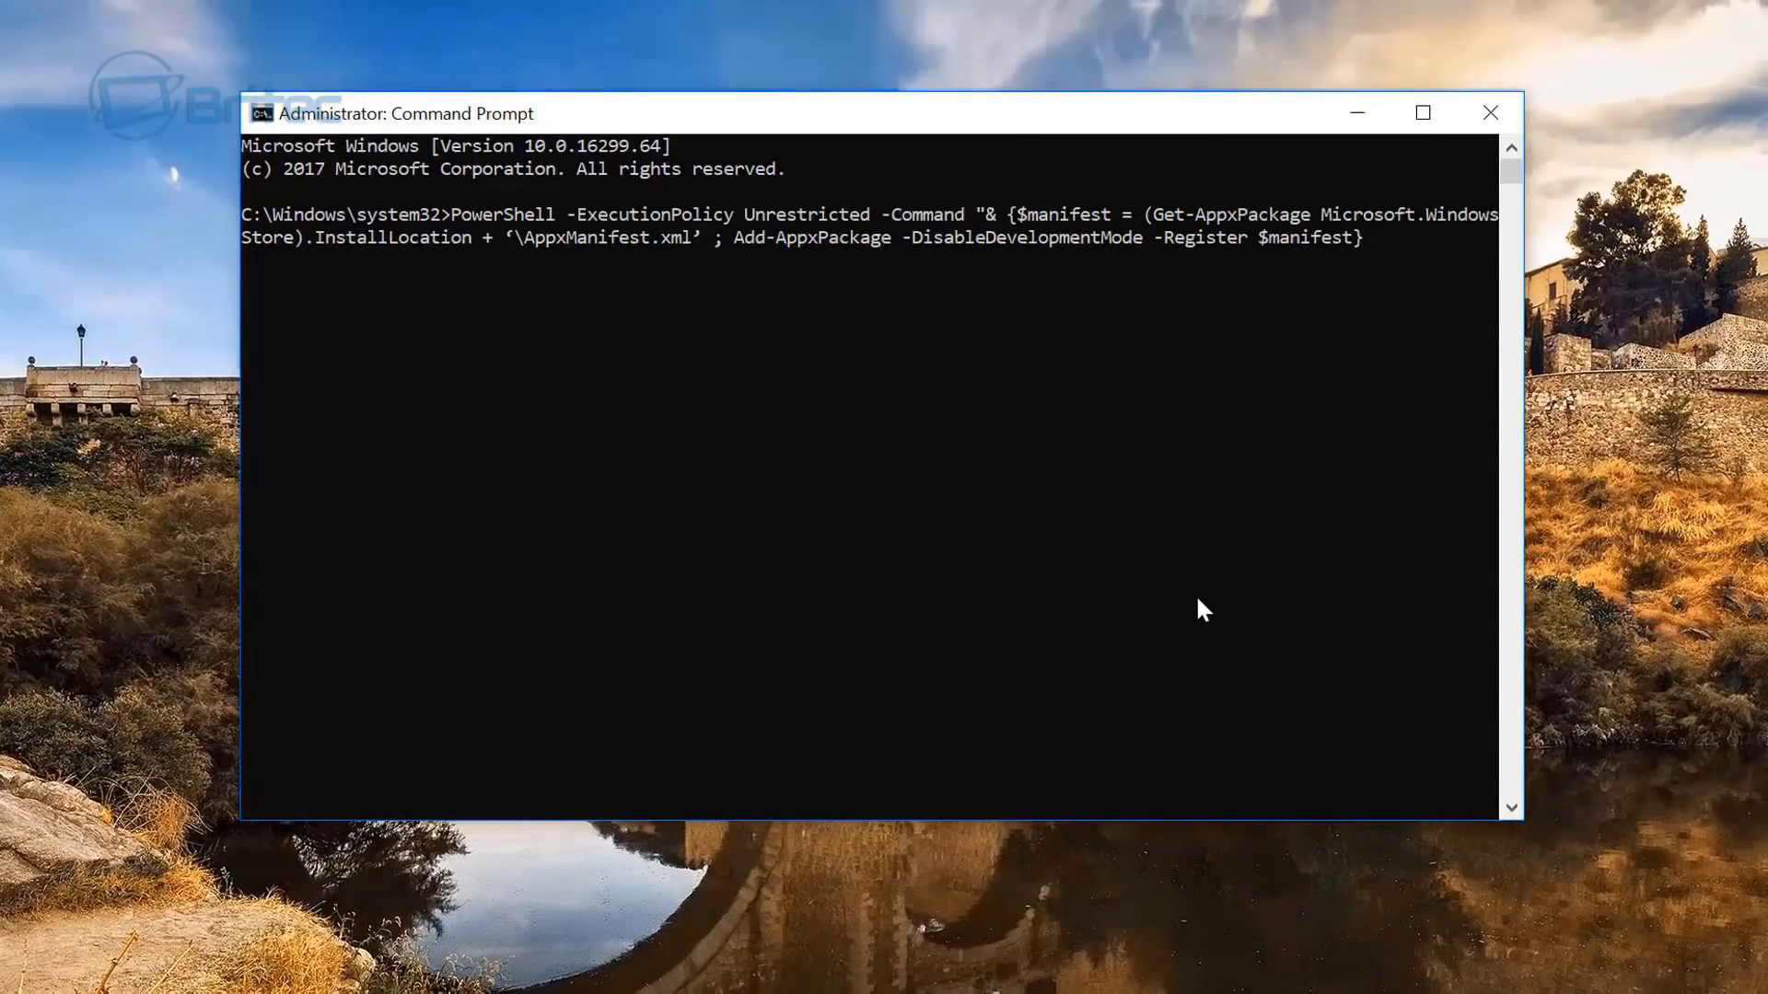
pyautogui.press('Return')
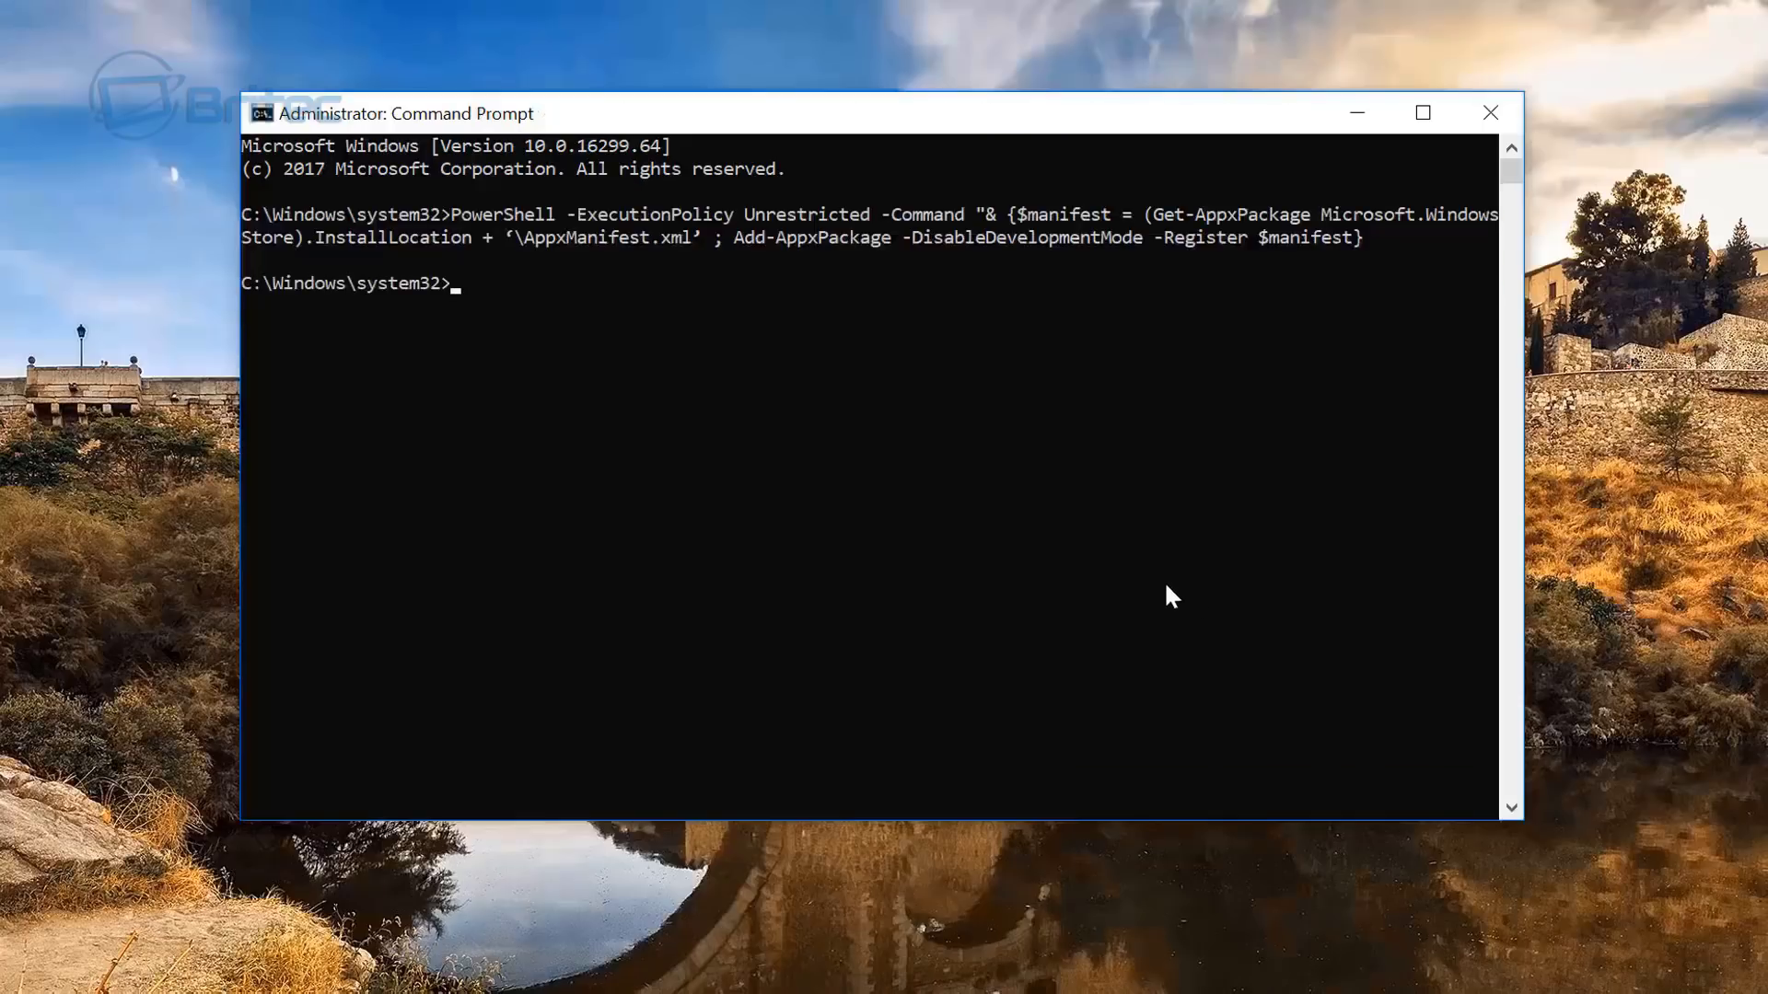
pyautogui.click(1489, 121)
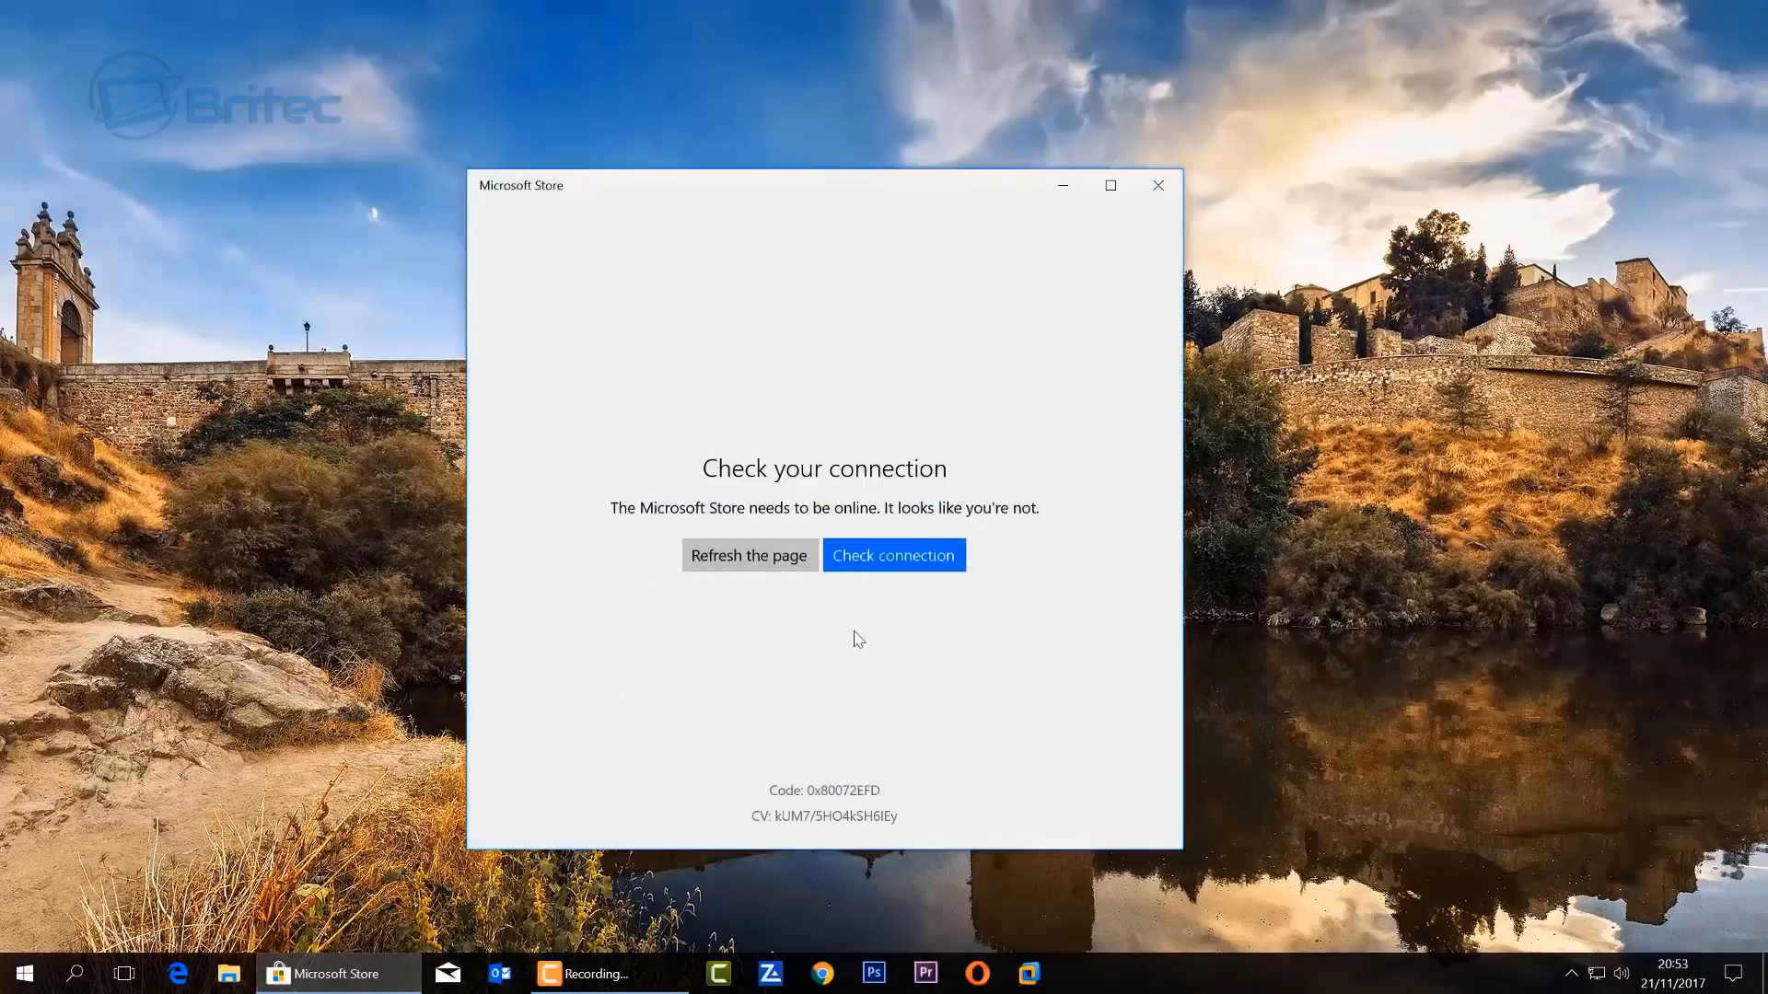
pyautogui.click(1158, 185)
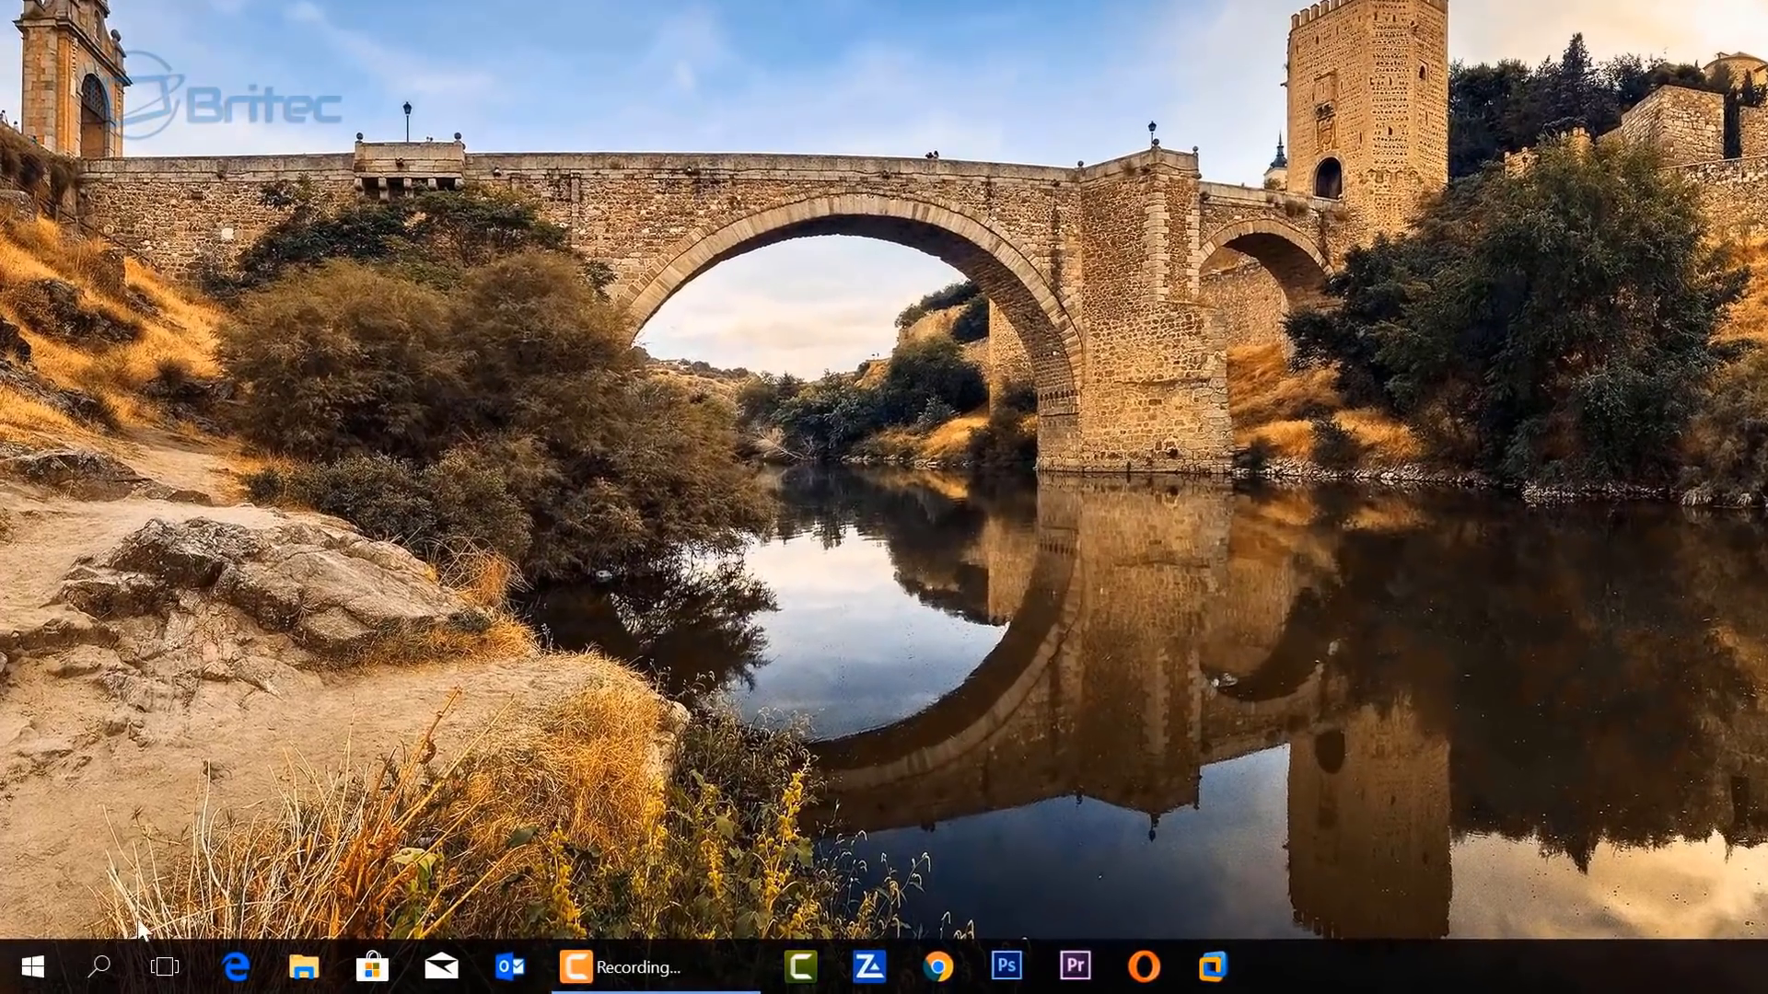
# Find Command Prompt again with a Windows search for cmd and launch it with administrator rights
pyautogui.click(99, 967)
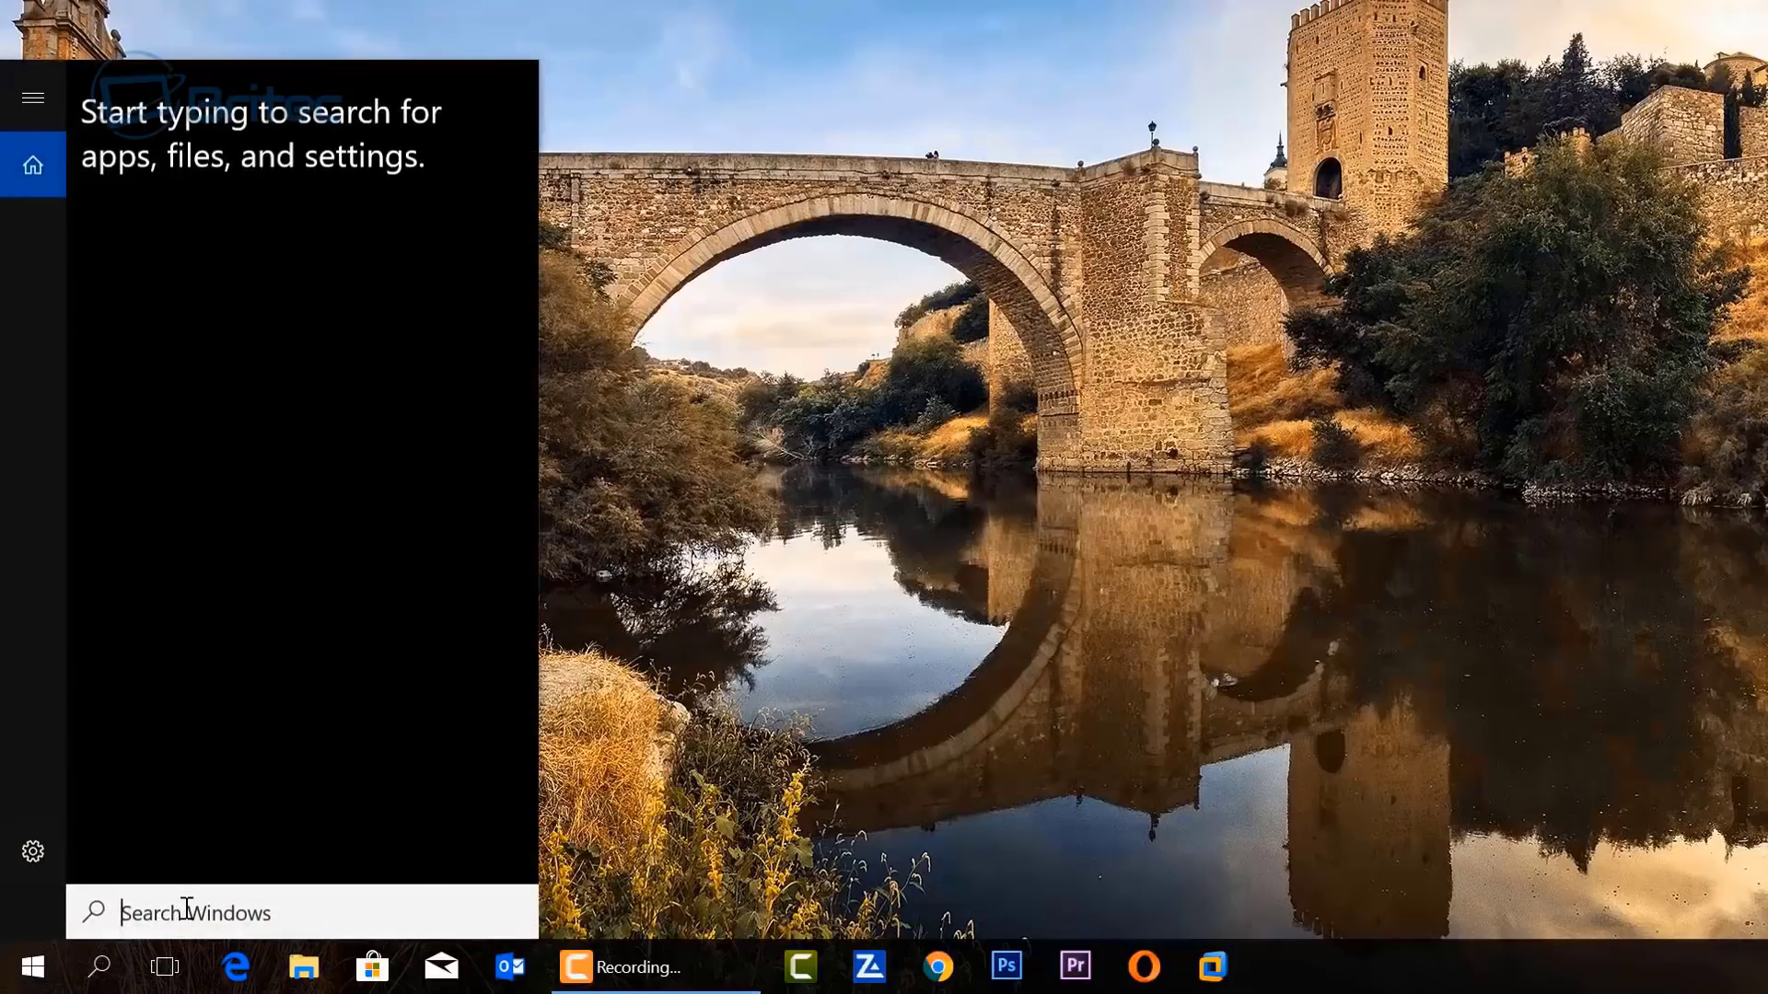
pyautogui.write('cmd')
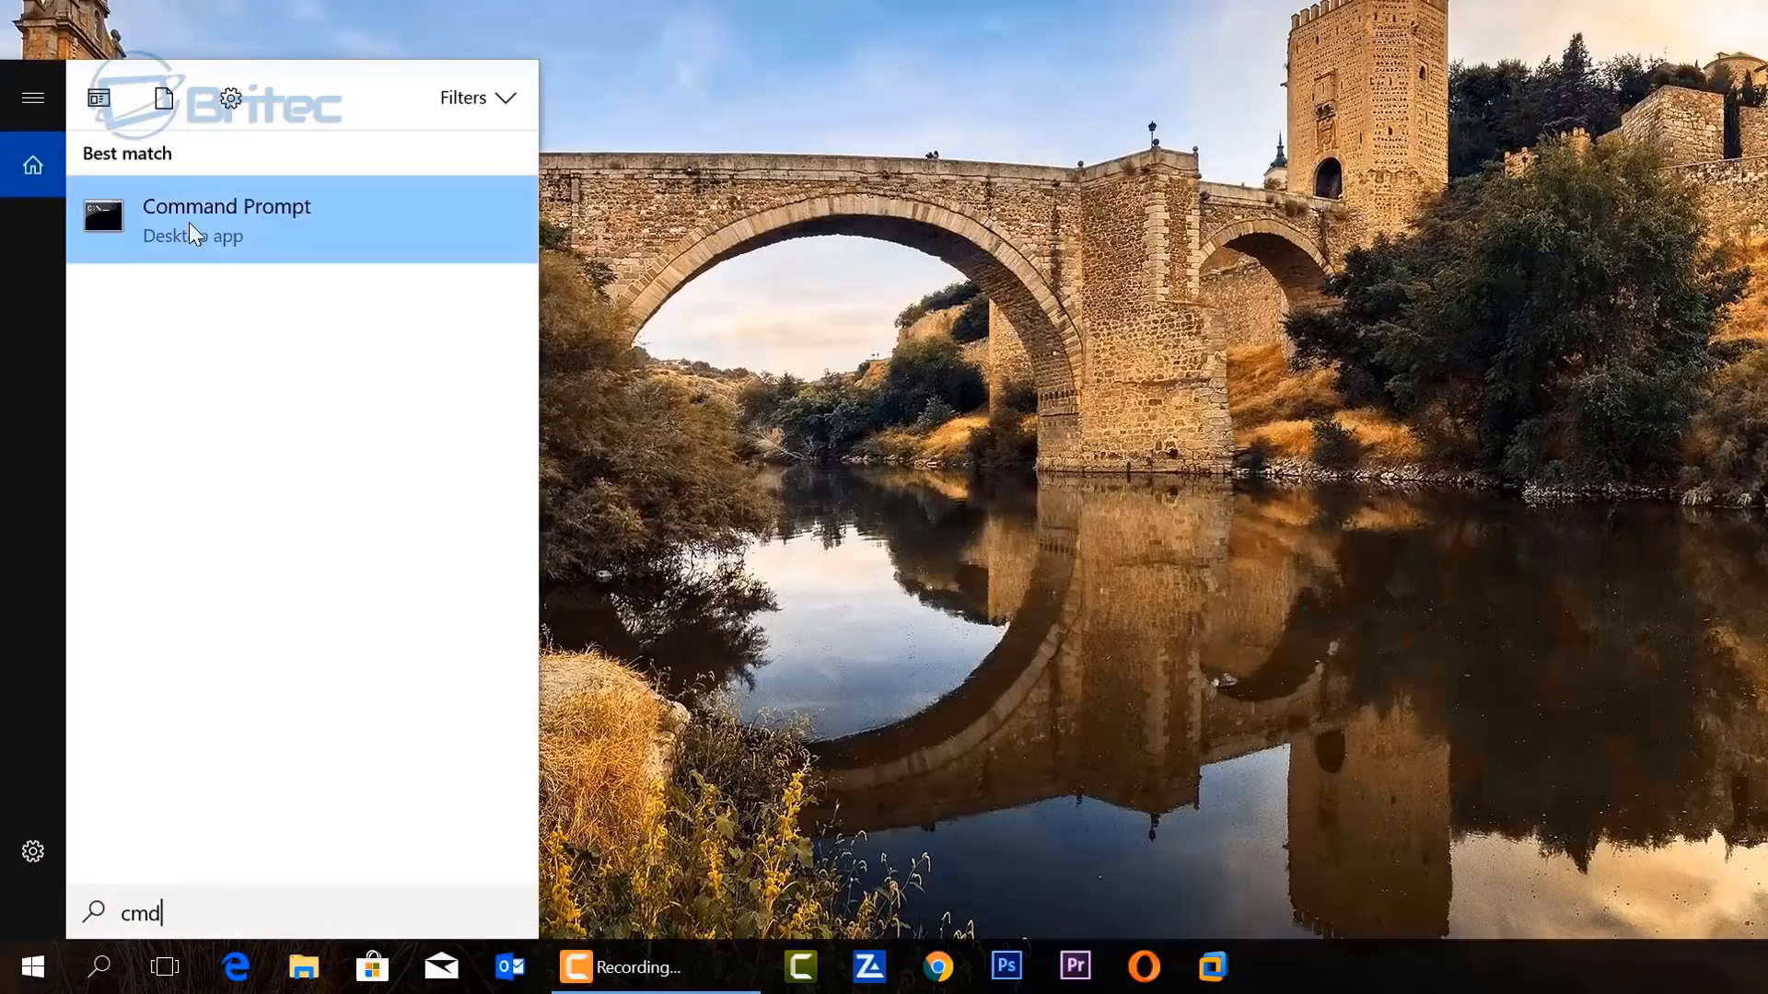
pyautogui.rightClick(191, 223)
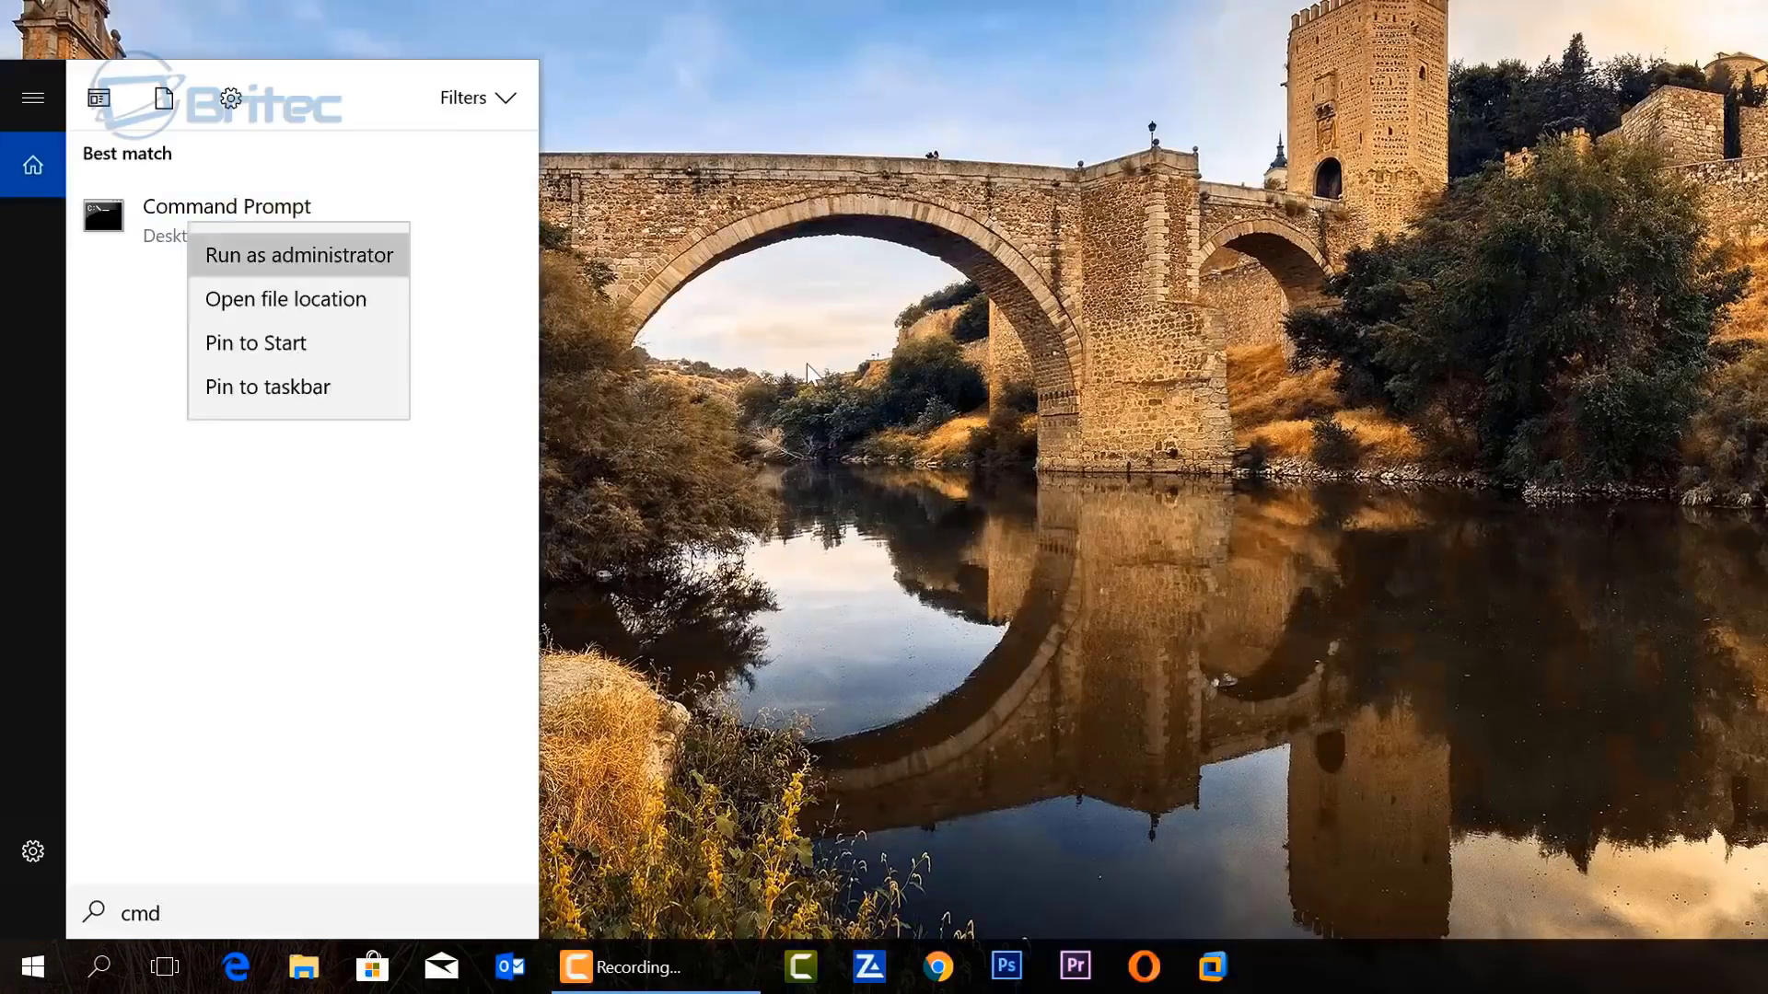
pyautogui.press('Return')
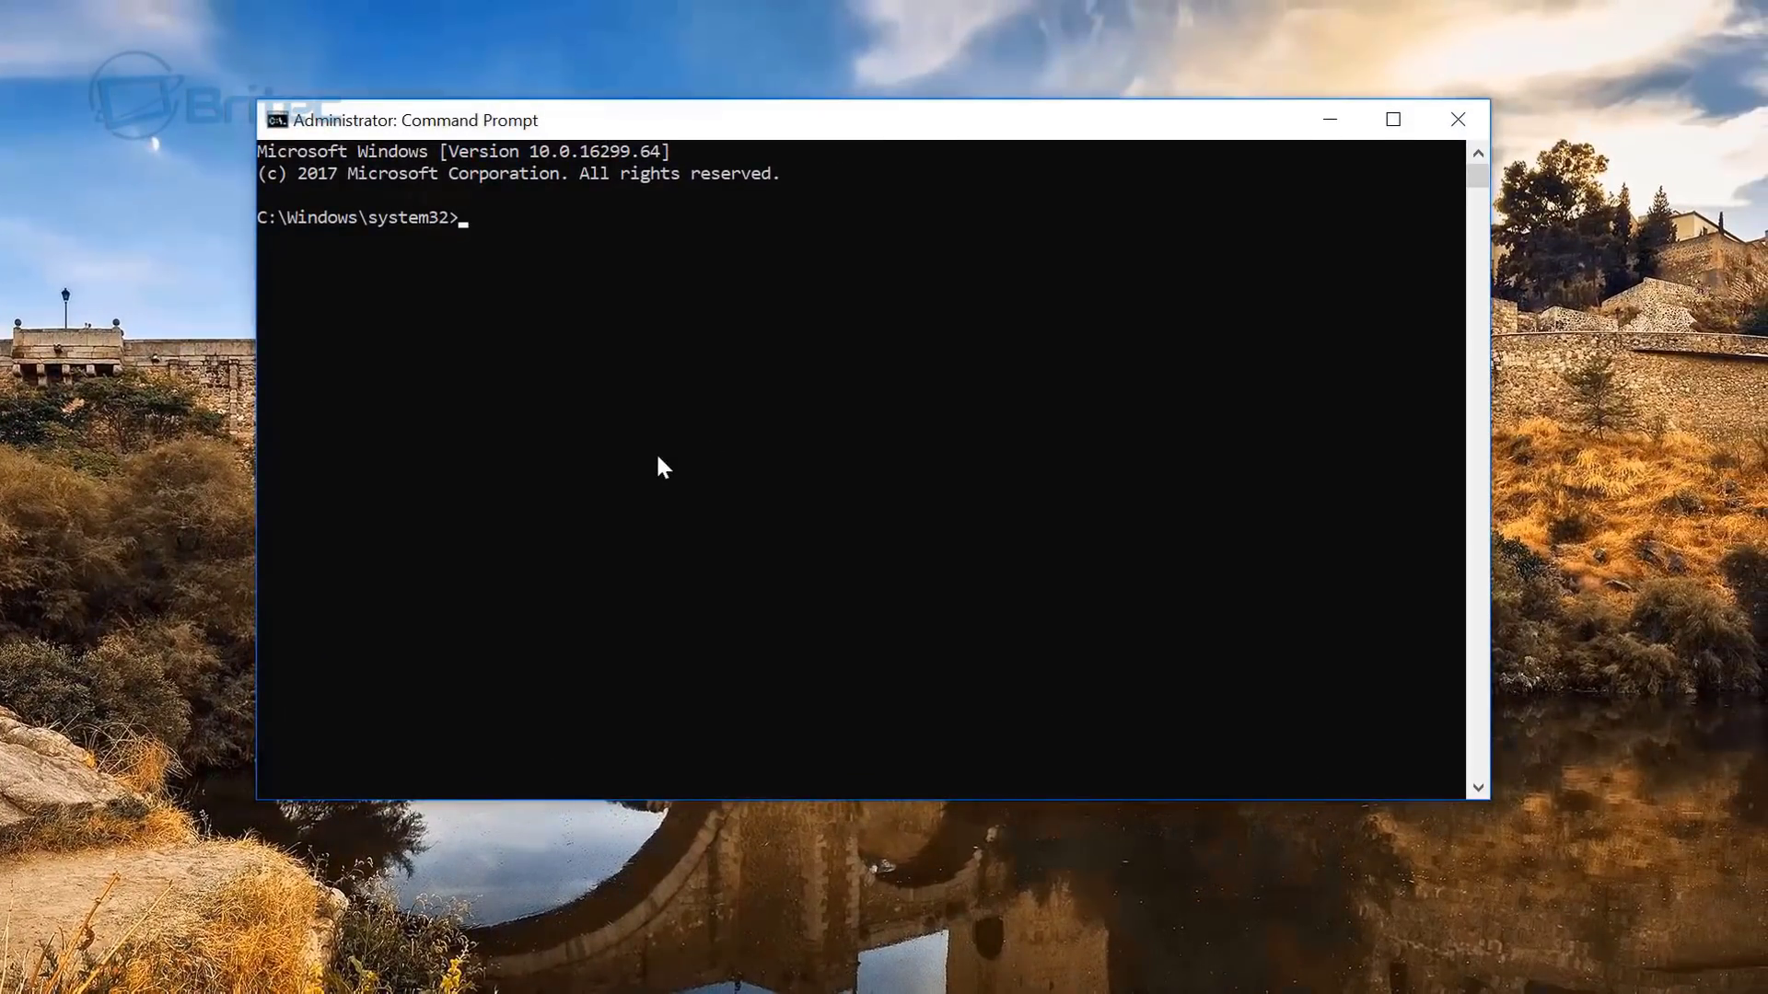
# Run net stop wuauserv and net stop cryptSvc, answering y to stopping the dependent services
pyautogui.write('net stop wuauserv')
pyautogui.press('Return')
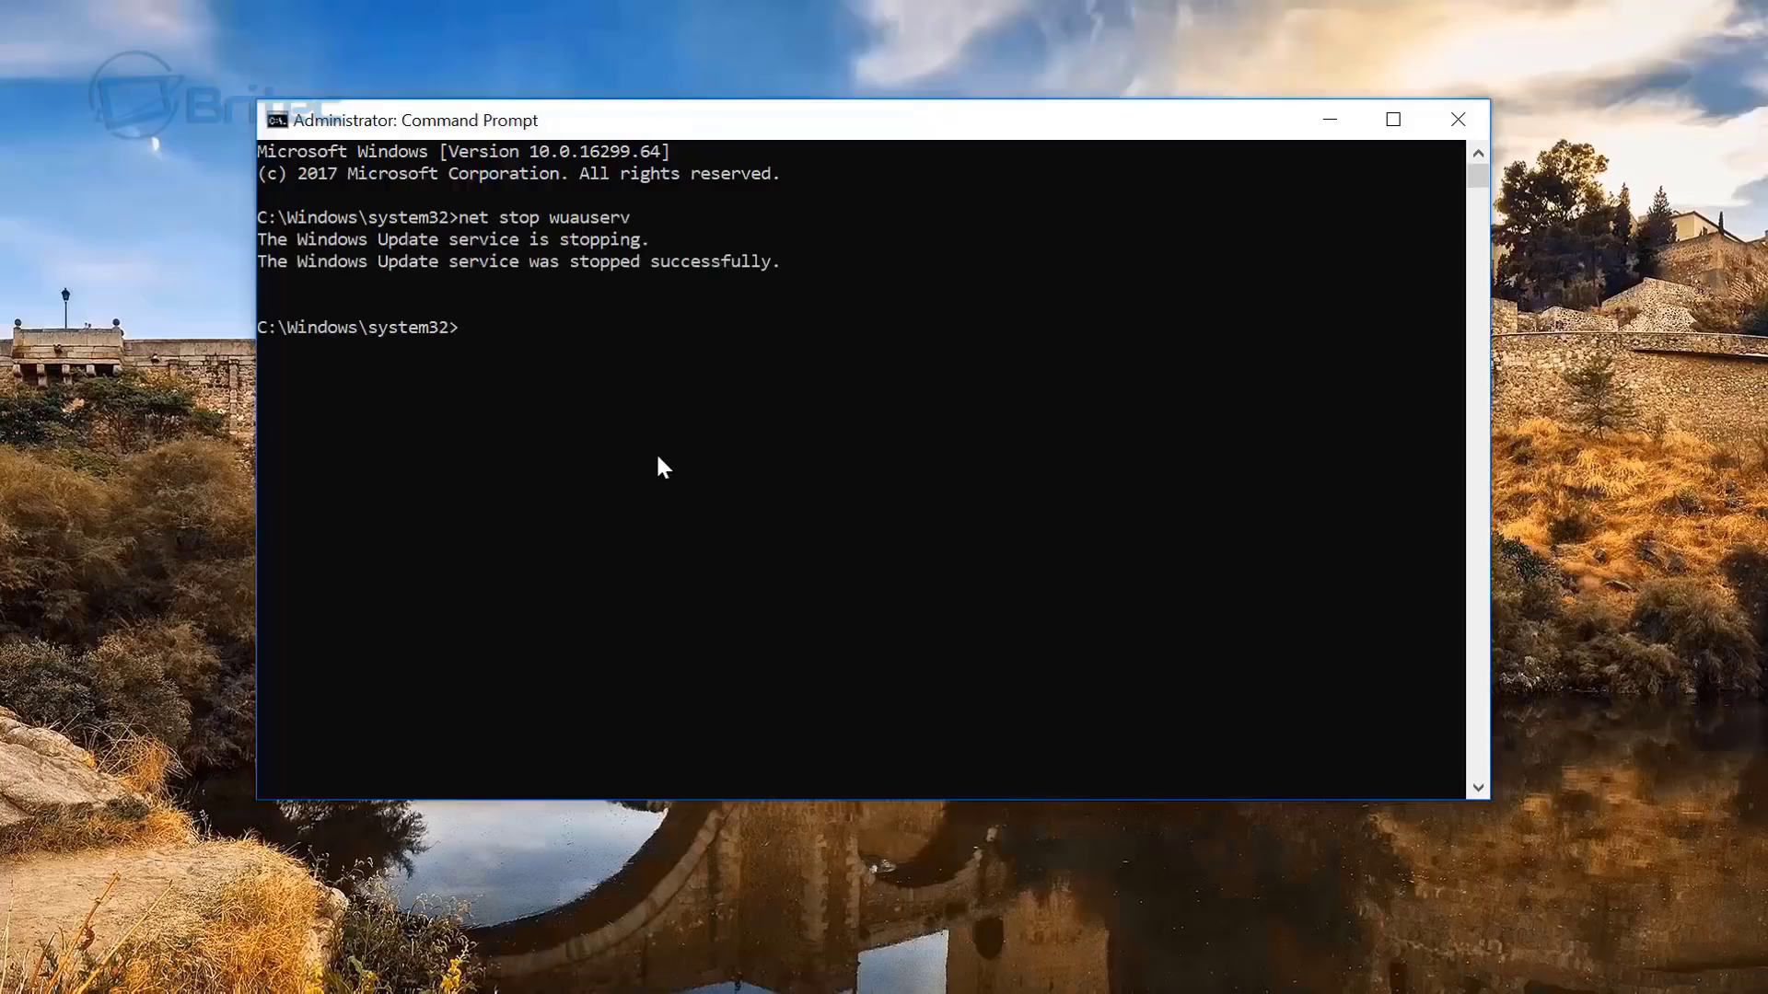
pyautogui.write('net stop cryptSvc')
pyautogui.press('Return')
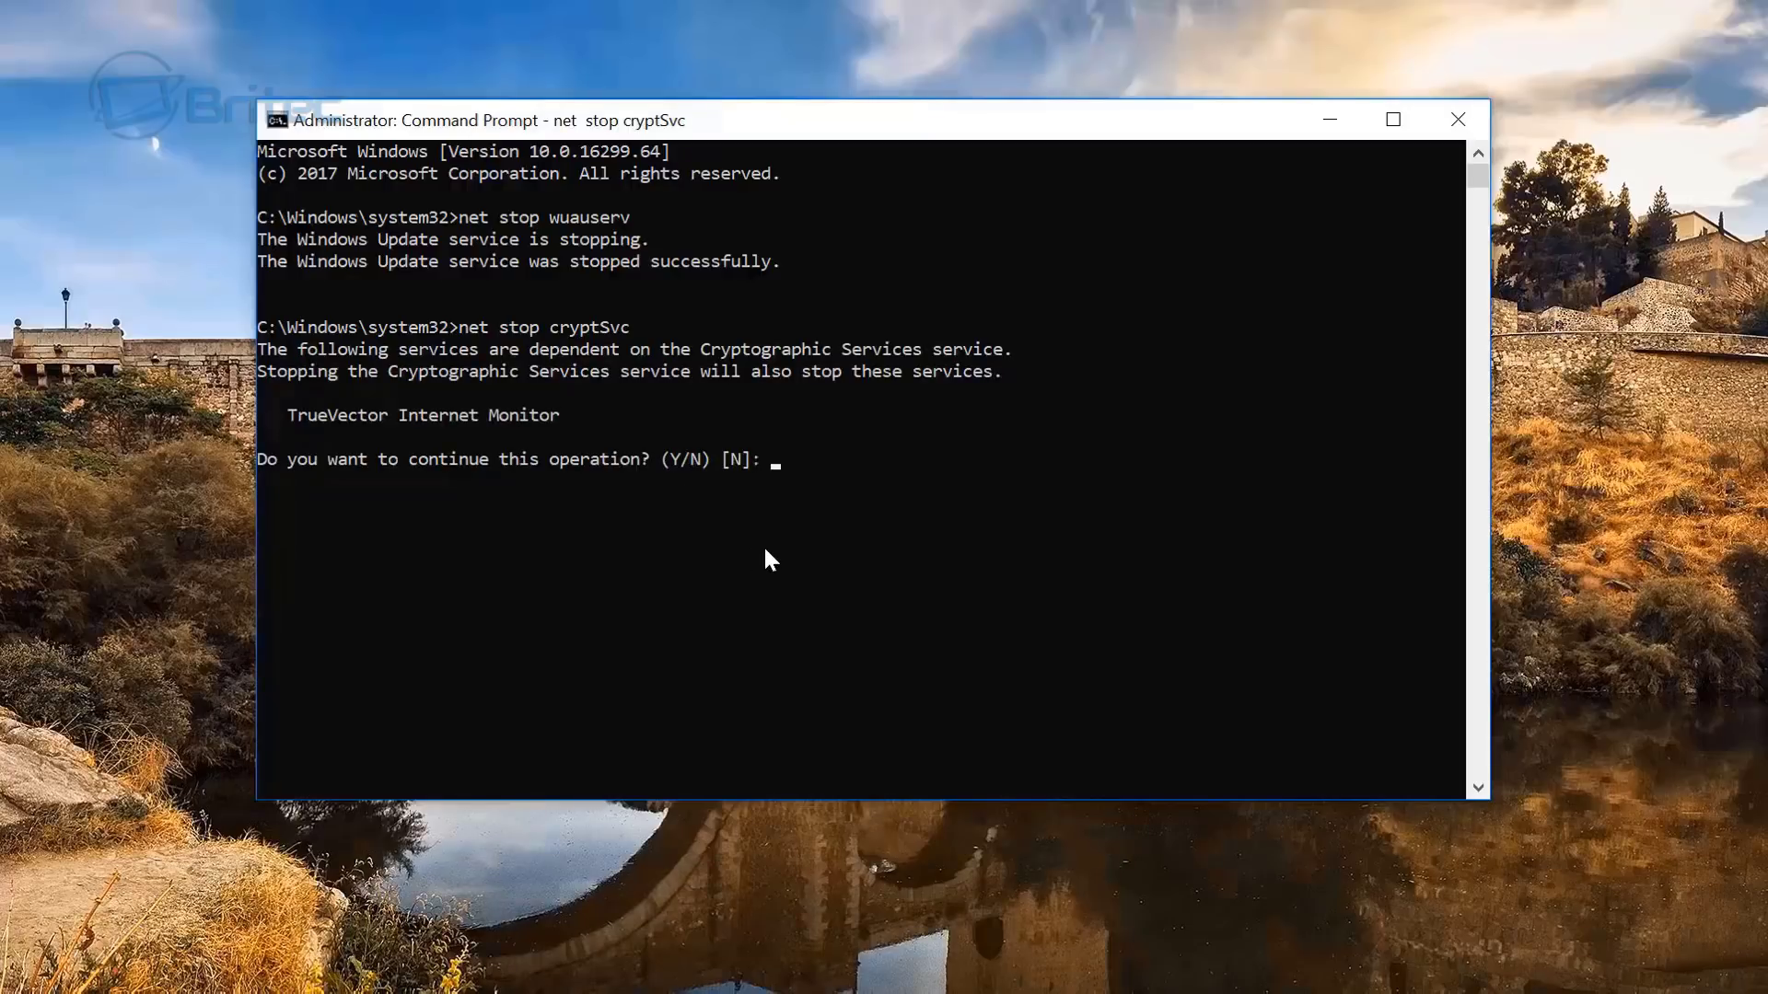
pyautogui.write('y')
pyautogui.press('Return')
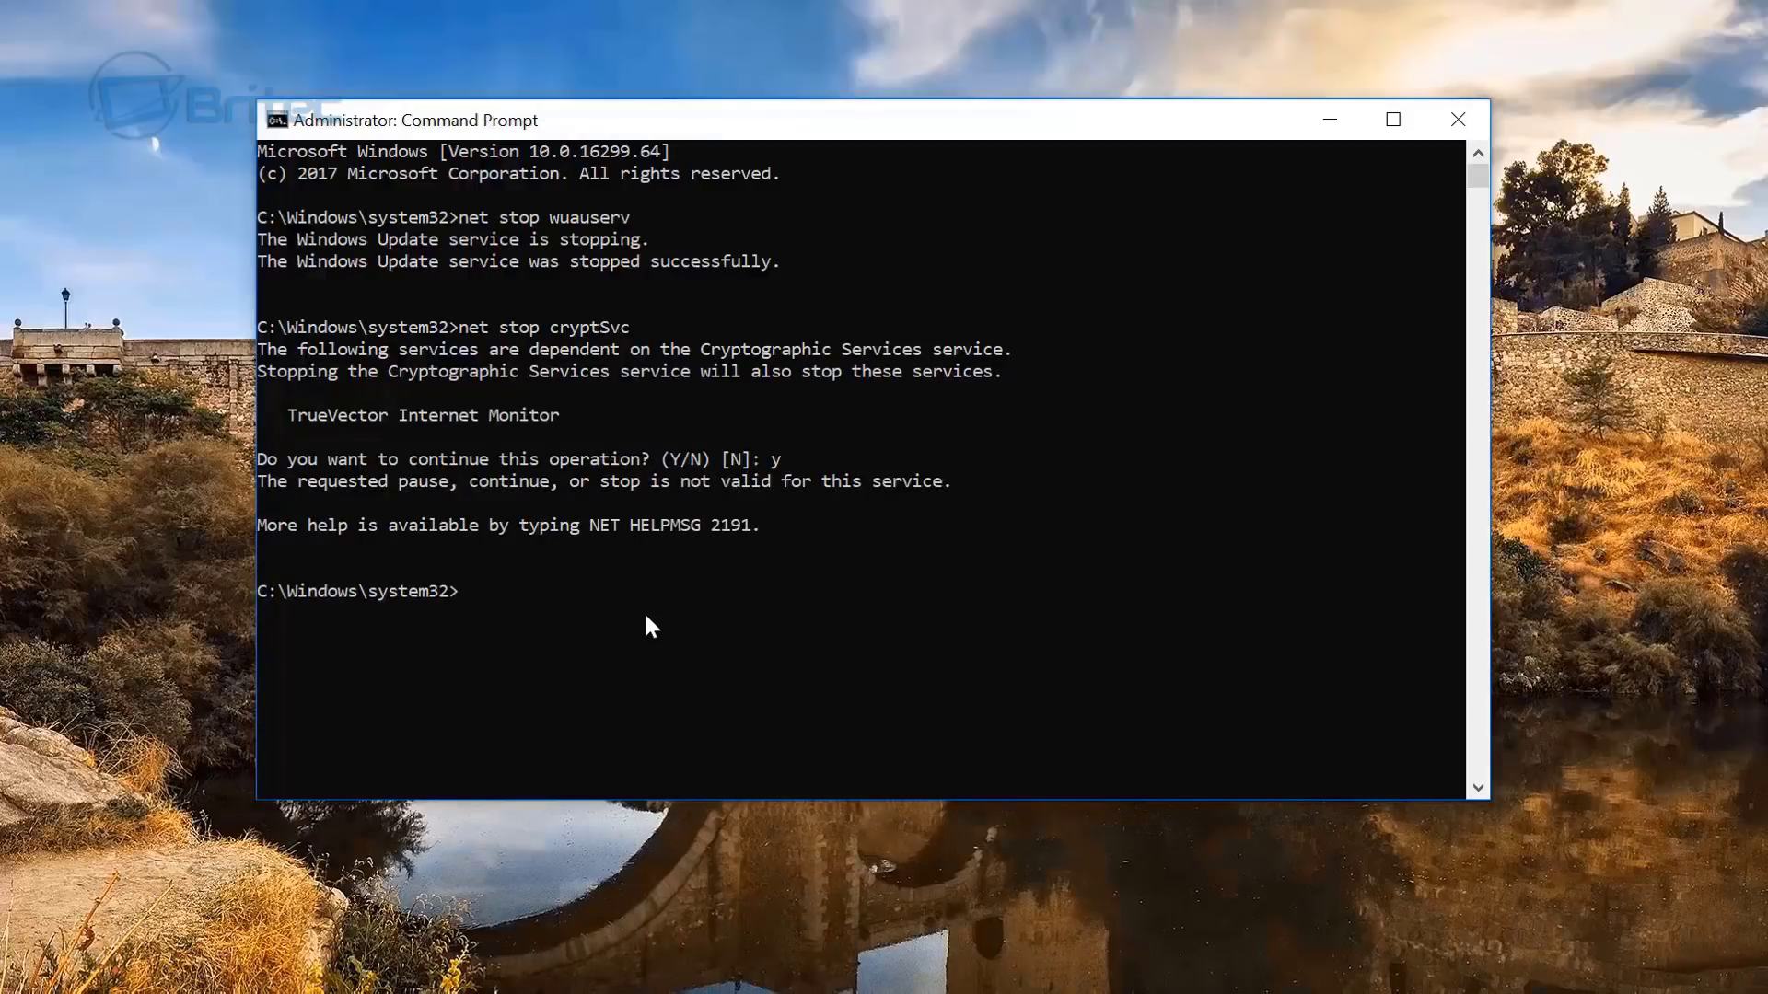
# Stop the background transfer and installer services with net stop bits and net stop msiserver
pyautogui.write('net stop bits')
pyautogui.press('Return')
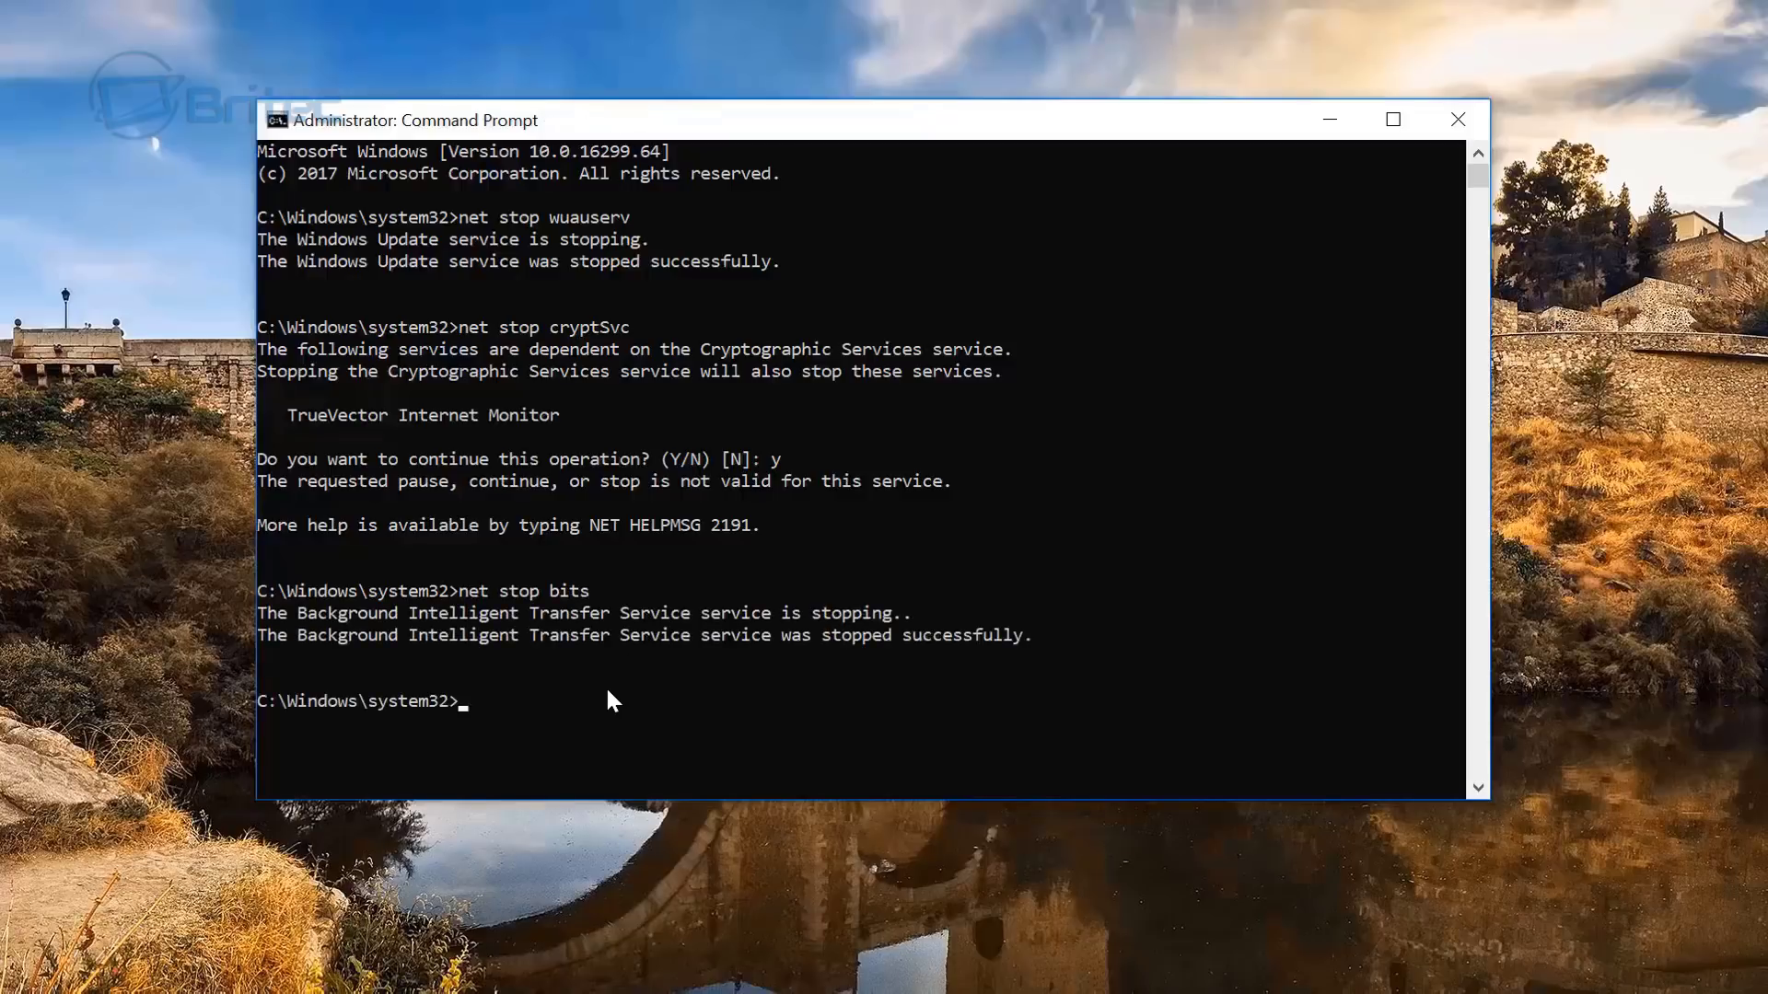
pyautogui.write('net stop msiserver')
pyautogui.press('Return')
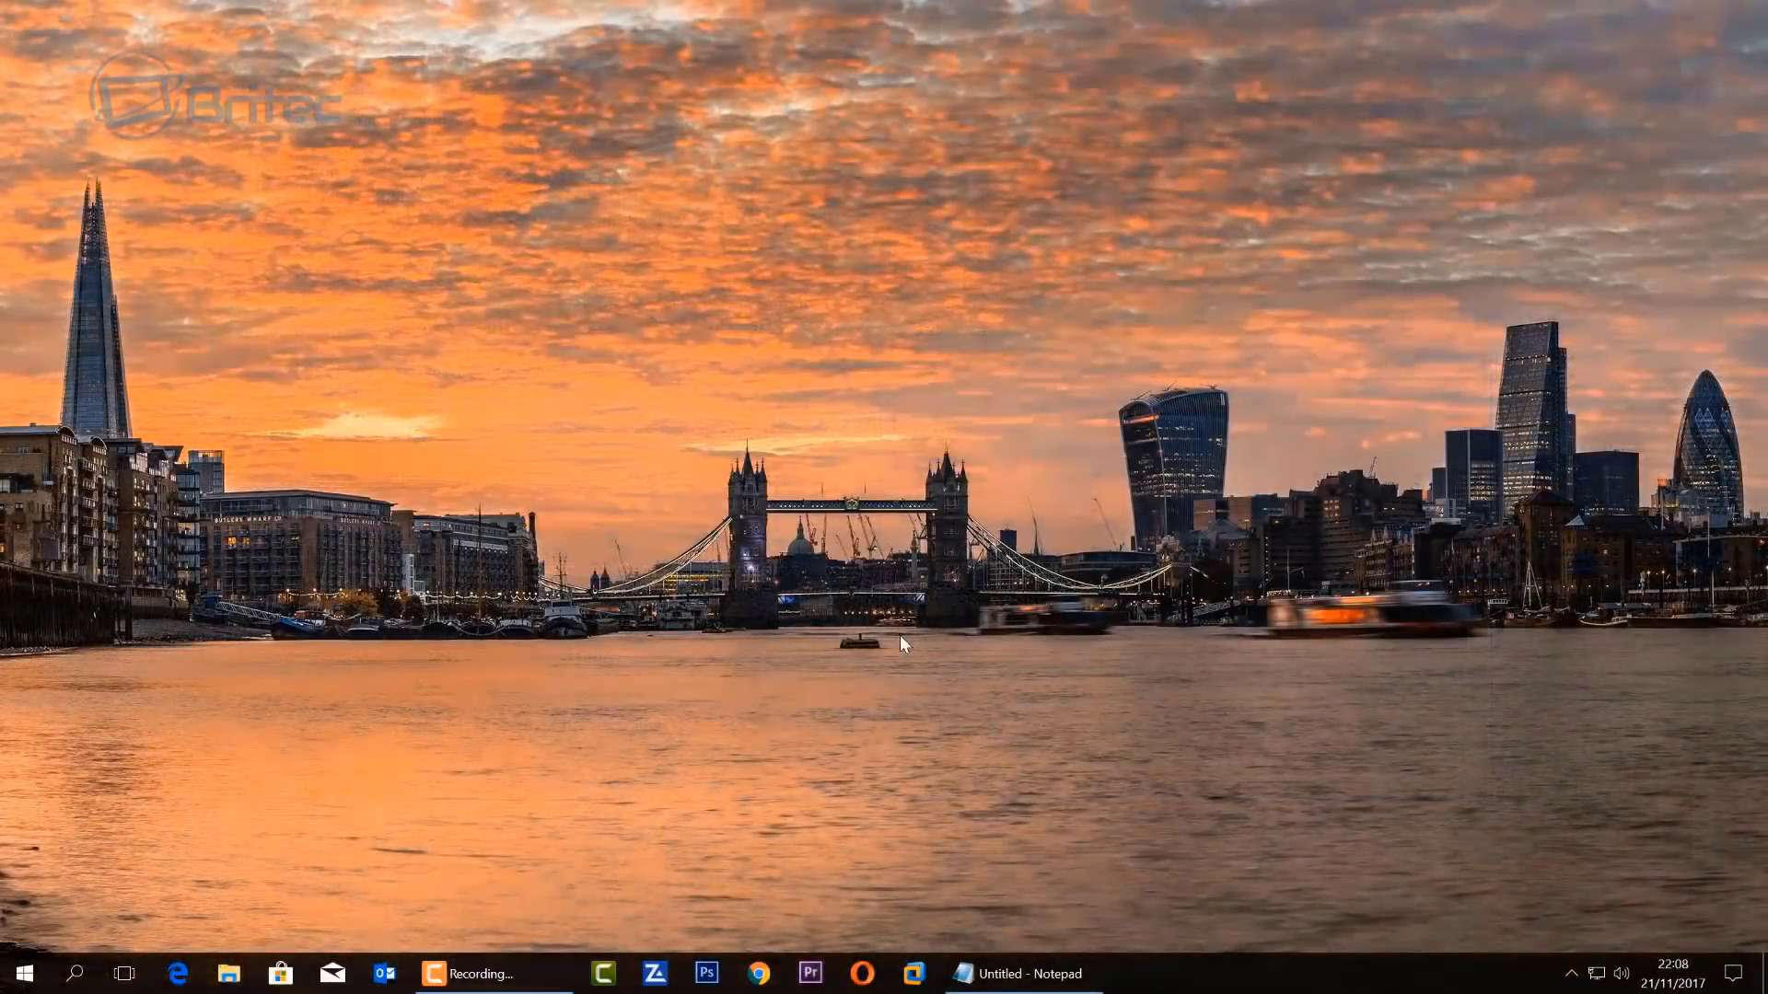
# Open File Explorer and browse to the SoftwareDistribution folder inside Windows on Local Disk (C:)
pyautogui.press('super+e')
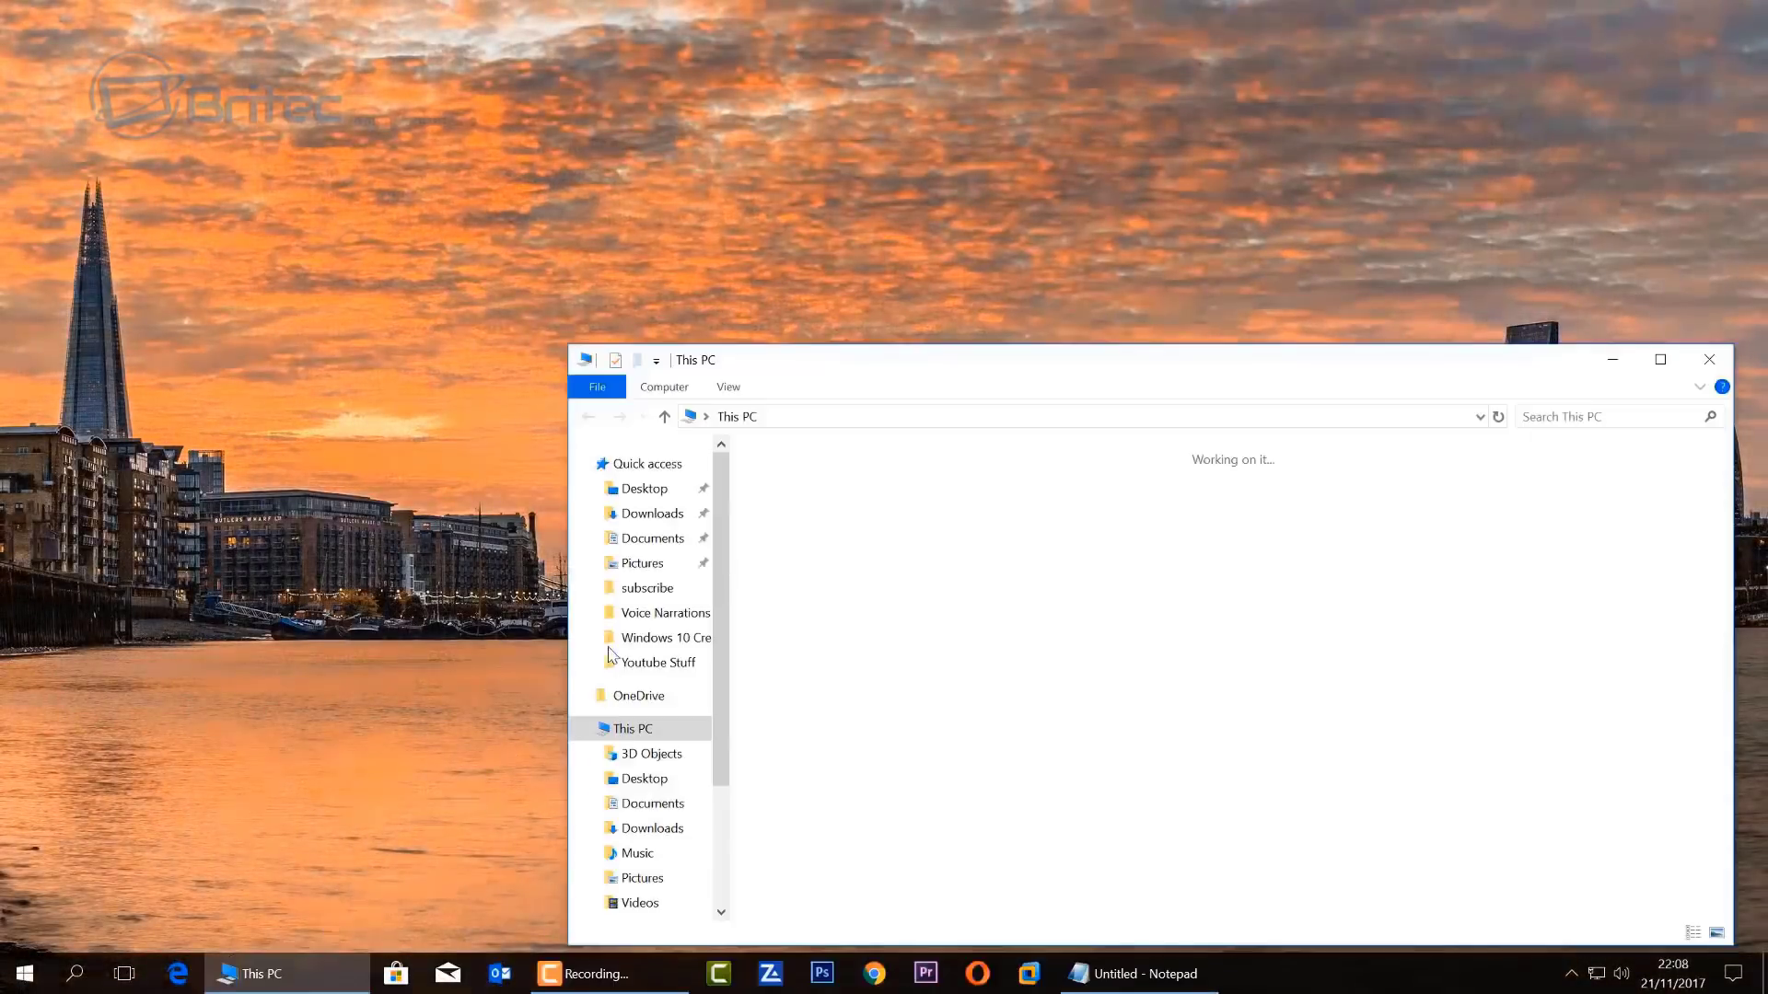
pyautogui.moveTo(966, 368); pyautogui.dragTo(781, 189)
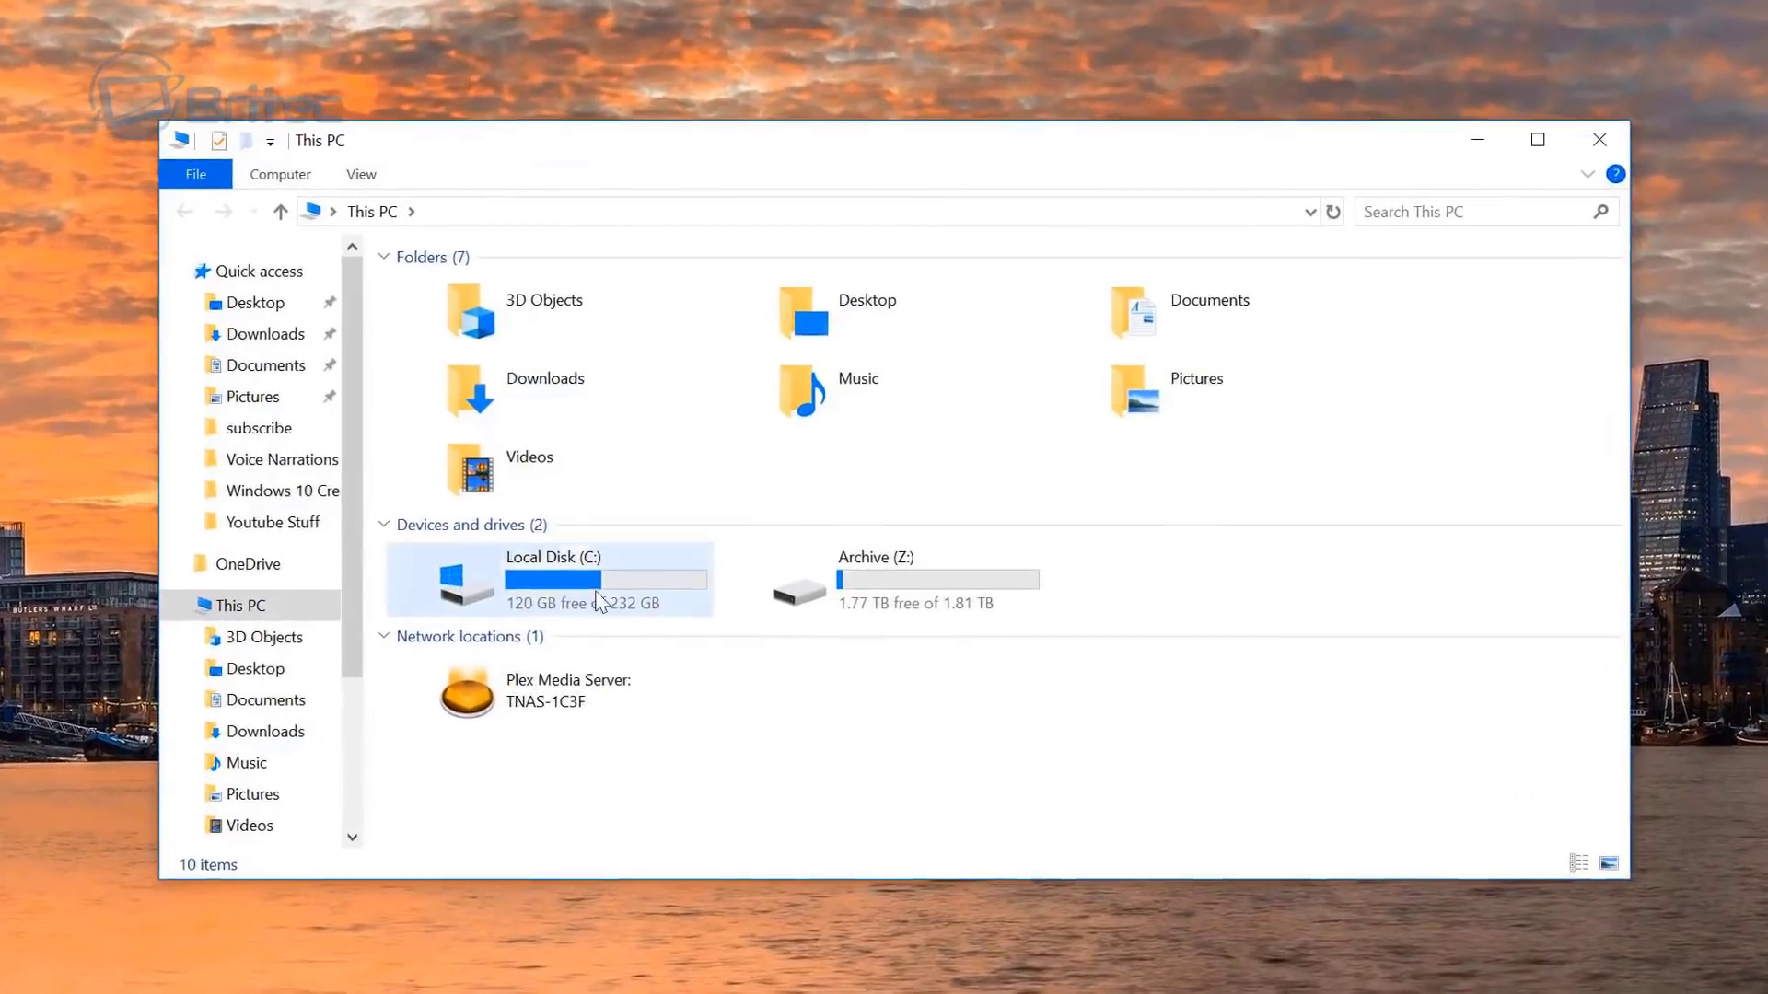
pyautogui.doubleClick(600, 603)
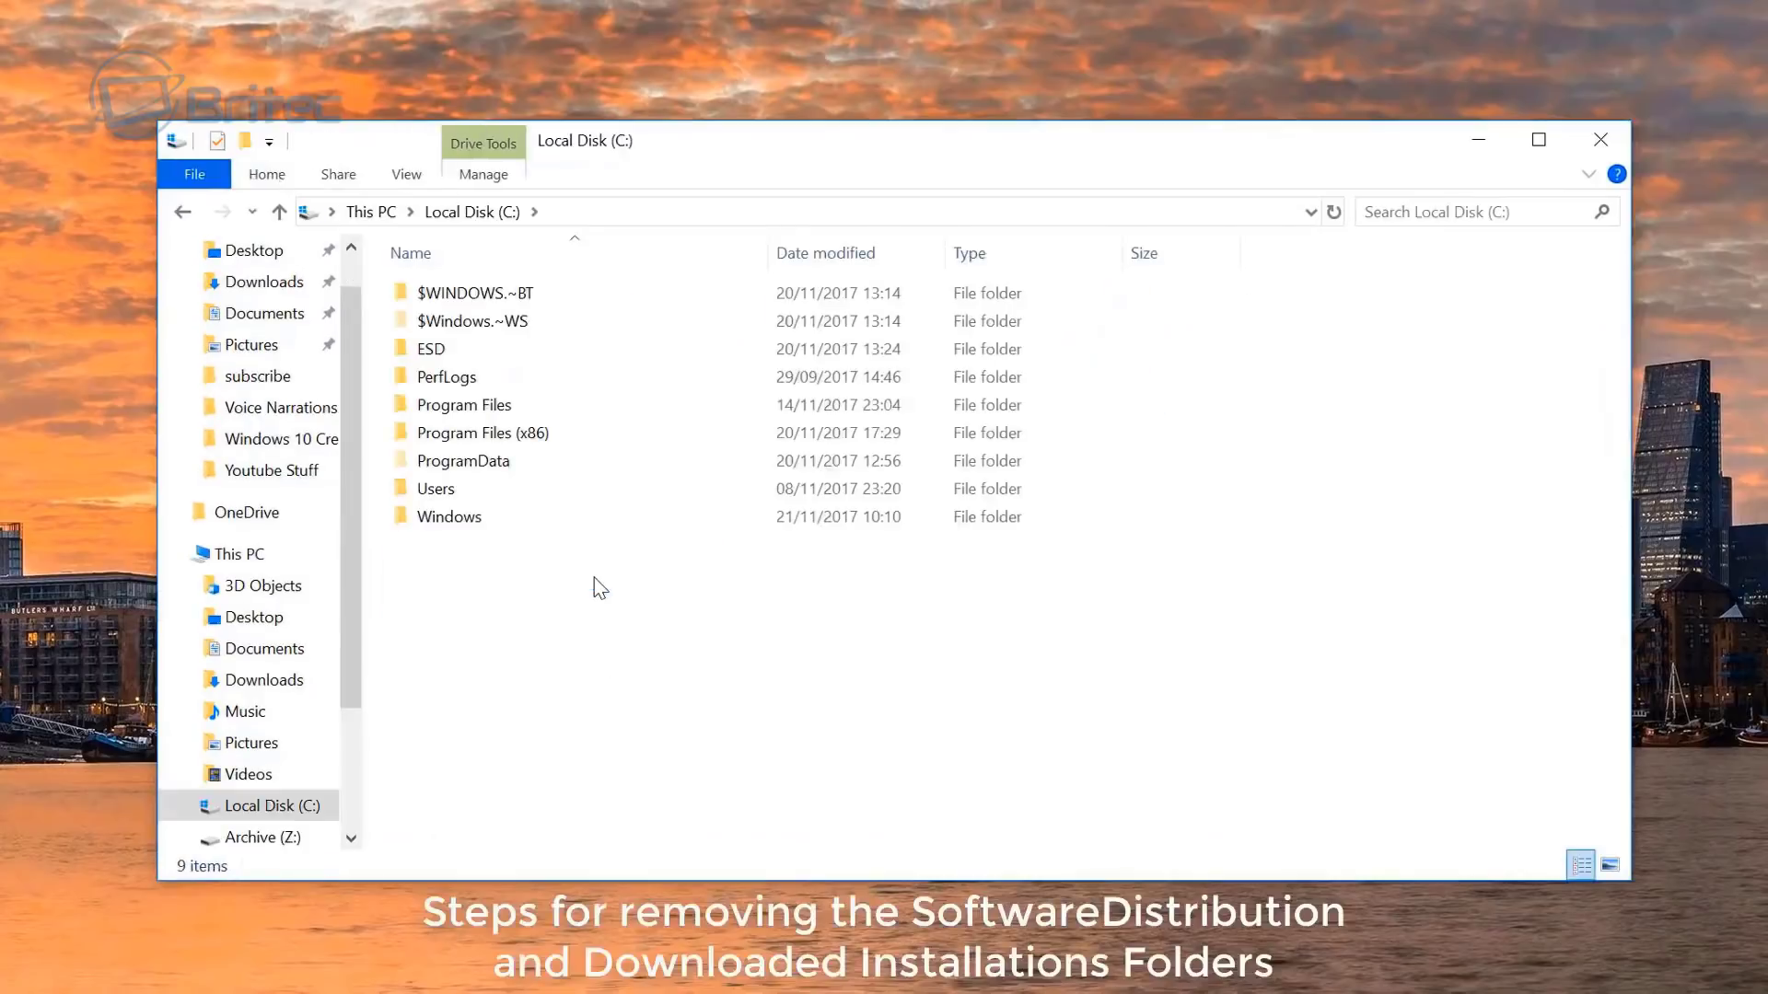
pyautogui.click(463, 520)
pyautogui.doubleClick(463, 520)
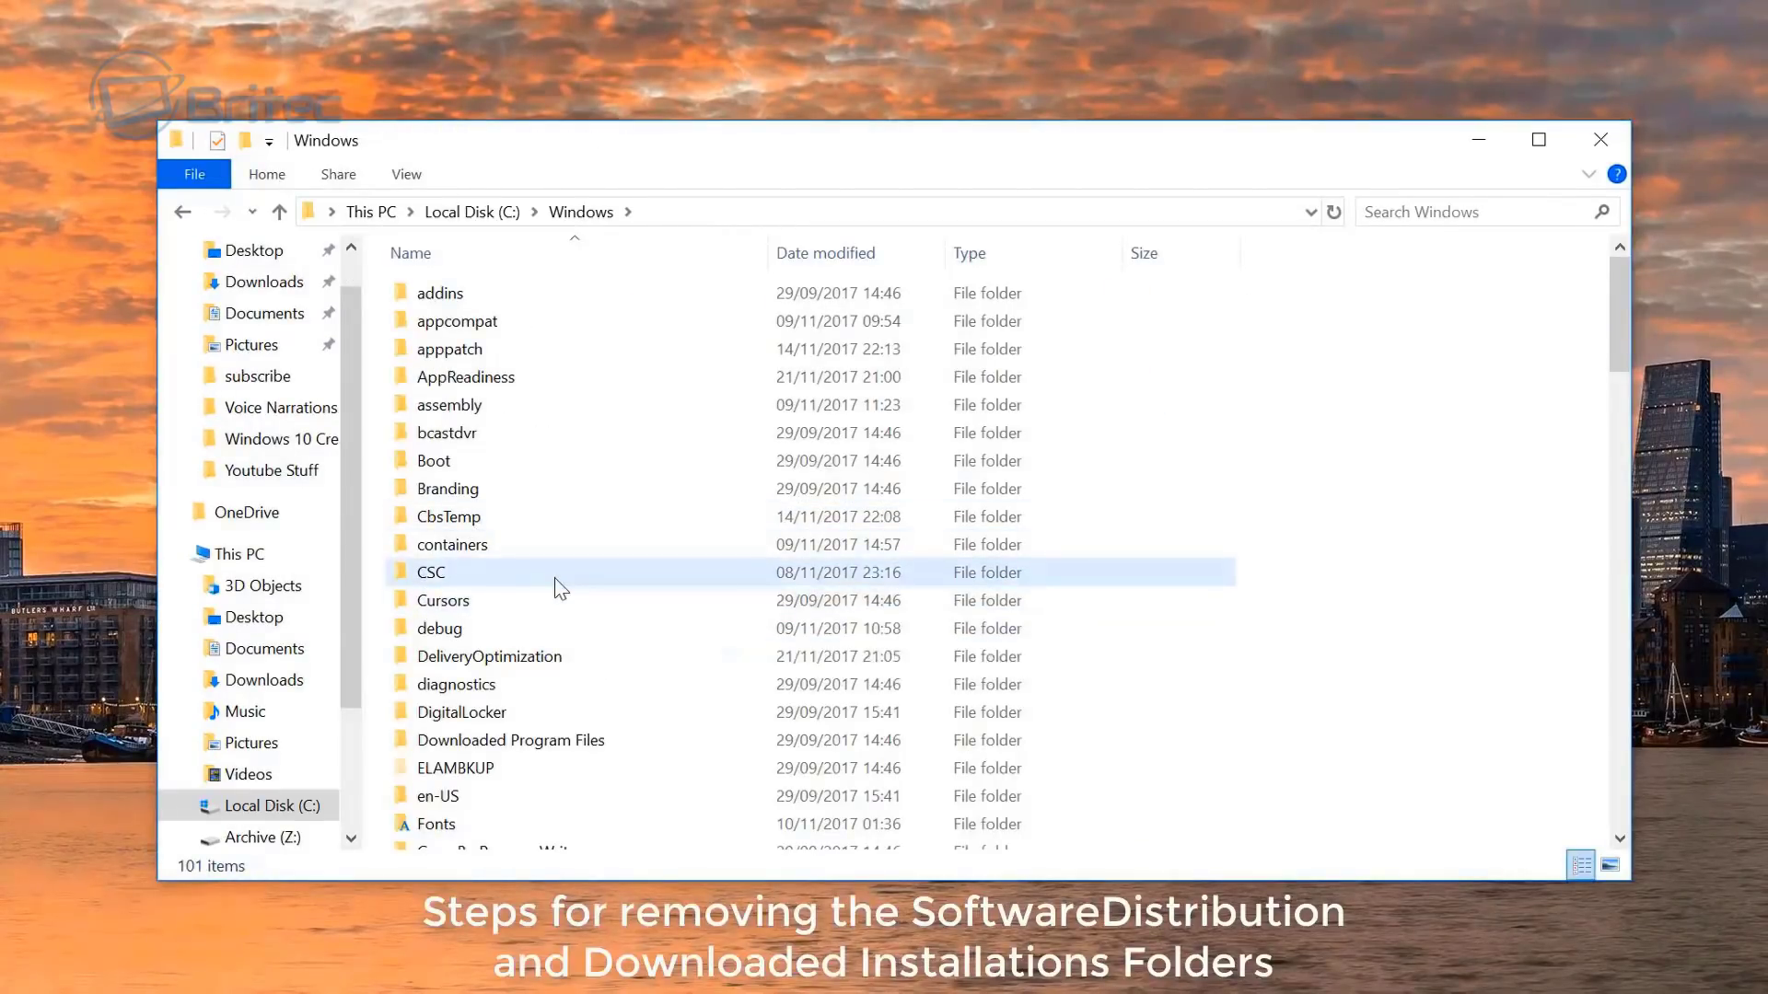
pyautogui.scroll(-8, 557, 590)
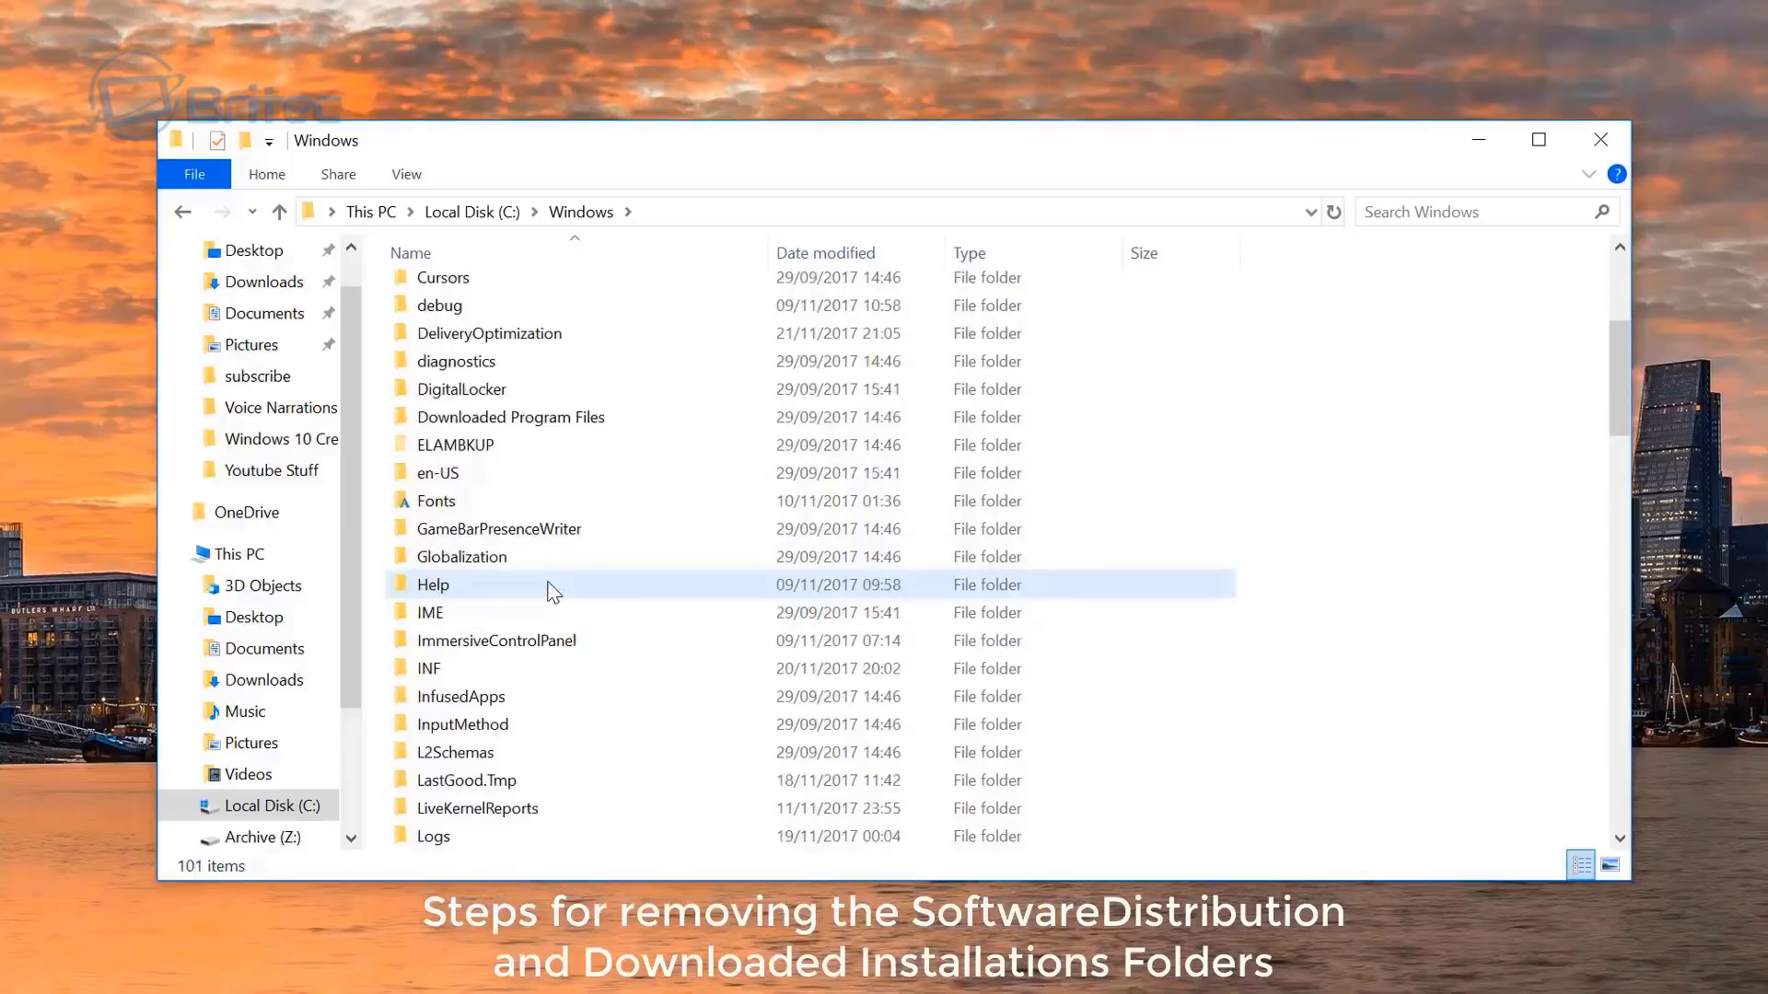
pyautogui.scroll(-7, 553, 592)
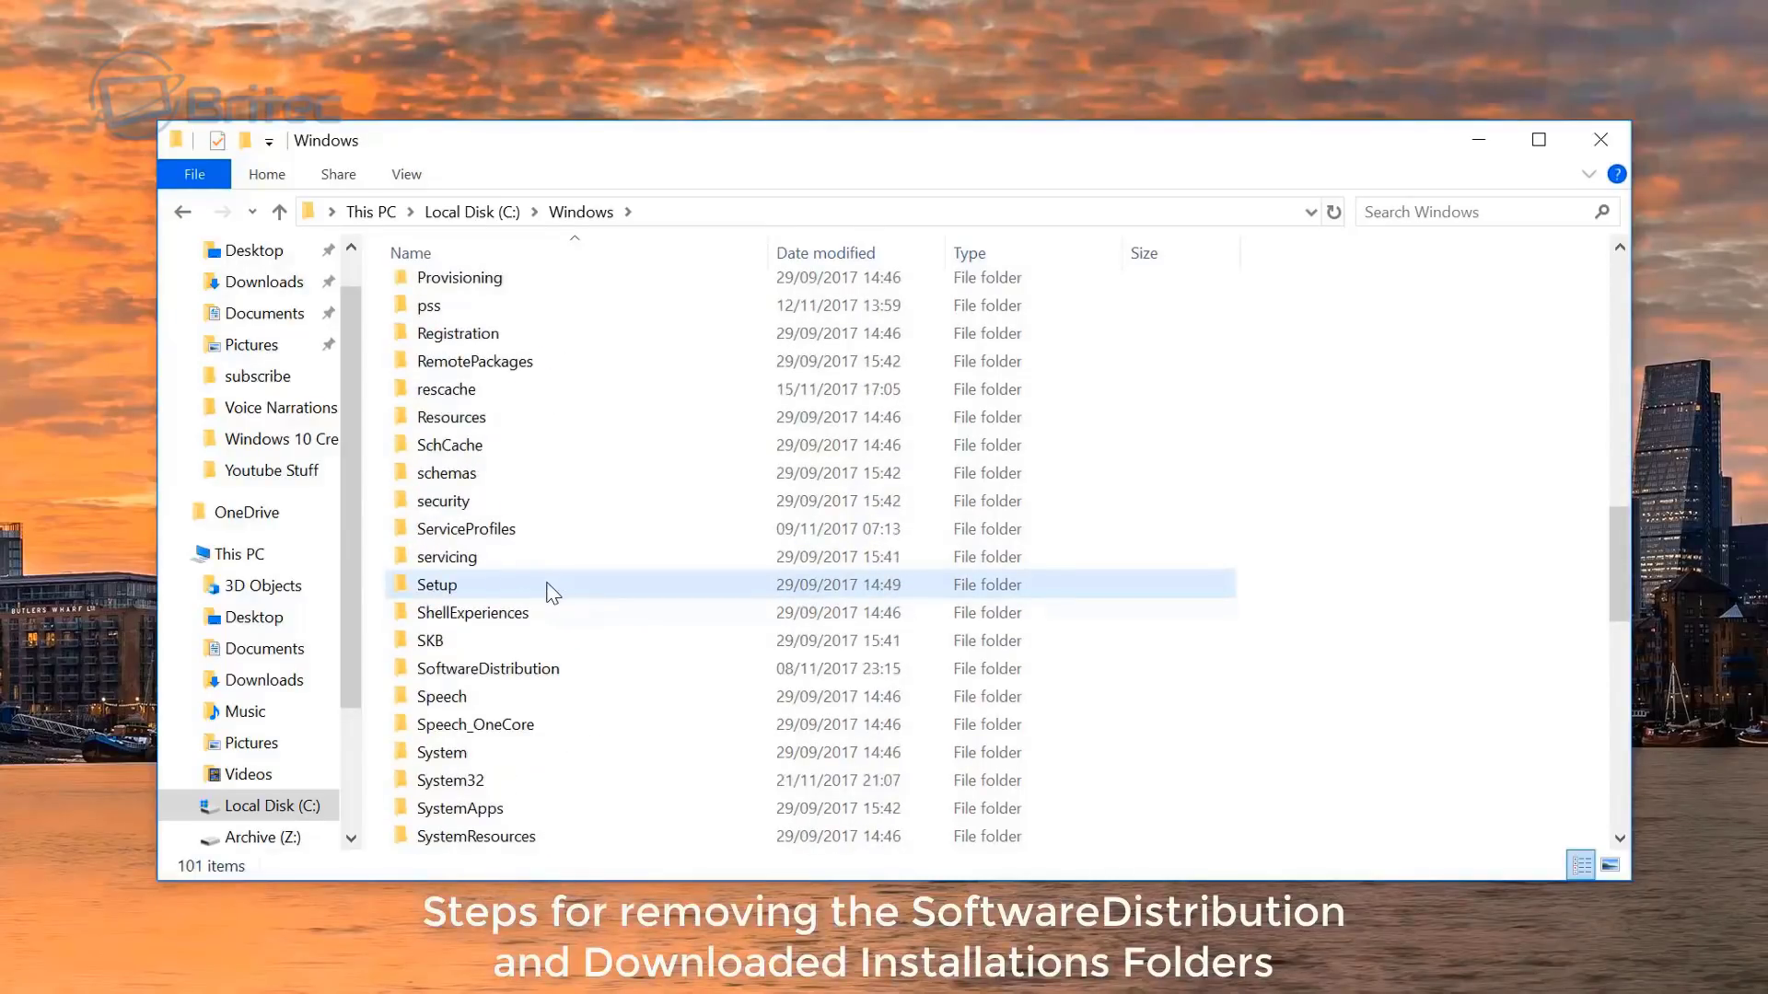
pyautogui.doubleClick(539, 689)
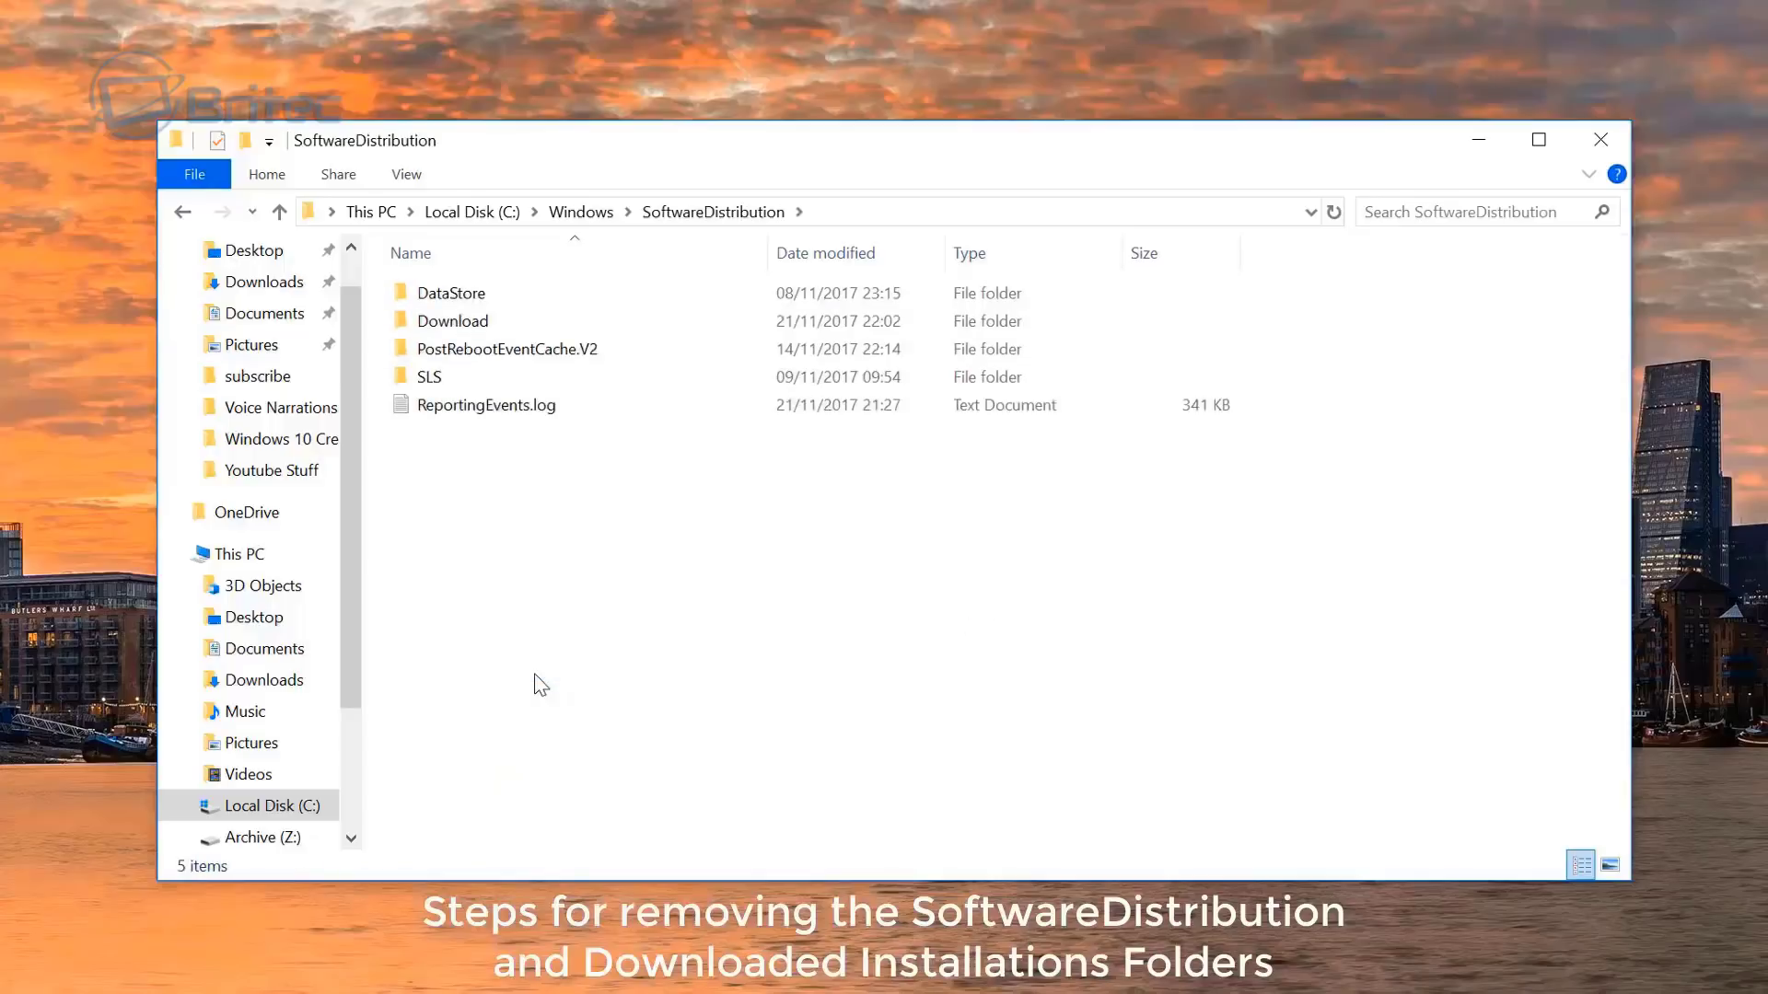
# Delete everything inside the SoftwareDistribution folder, approving permanent deletion of the Download folder, and return to the Windows folder on Local Disk (C:)
pyautogui.moveTo(673, 515); pyautogui.dragTo(404, 273)
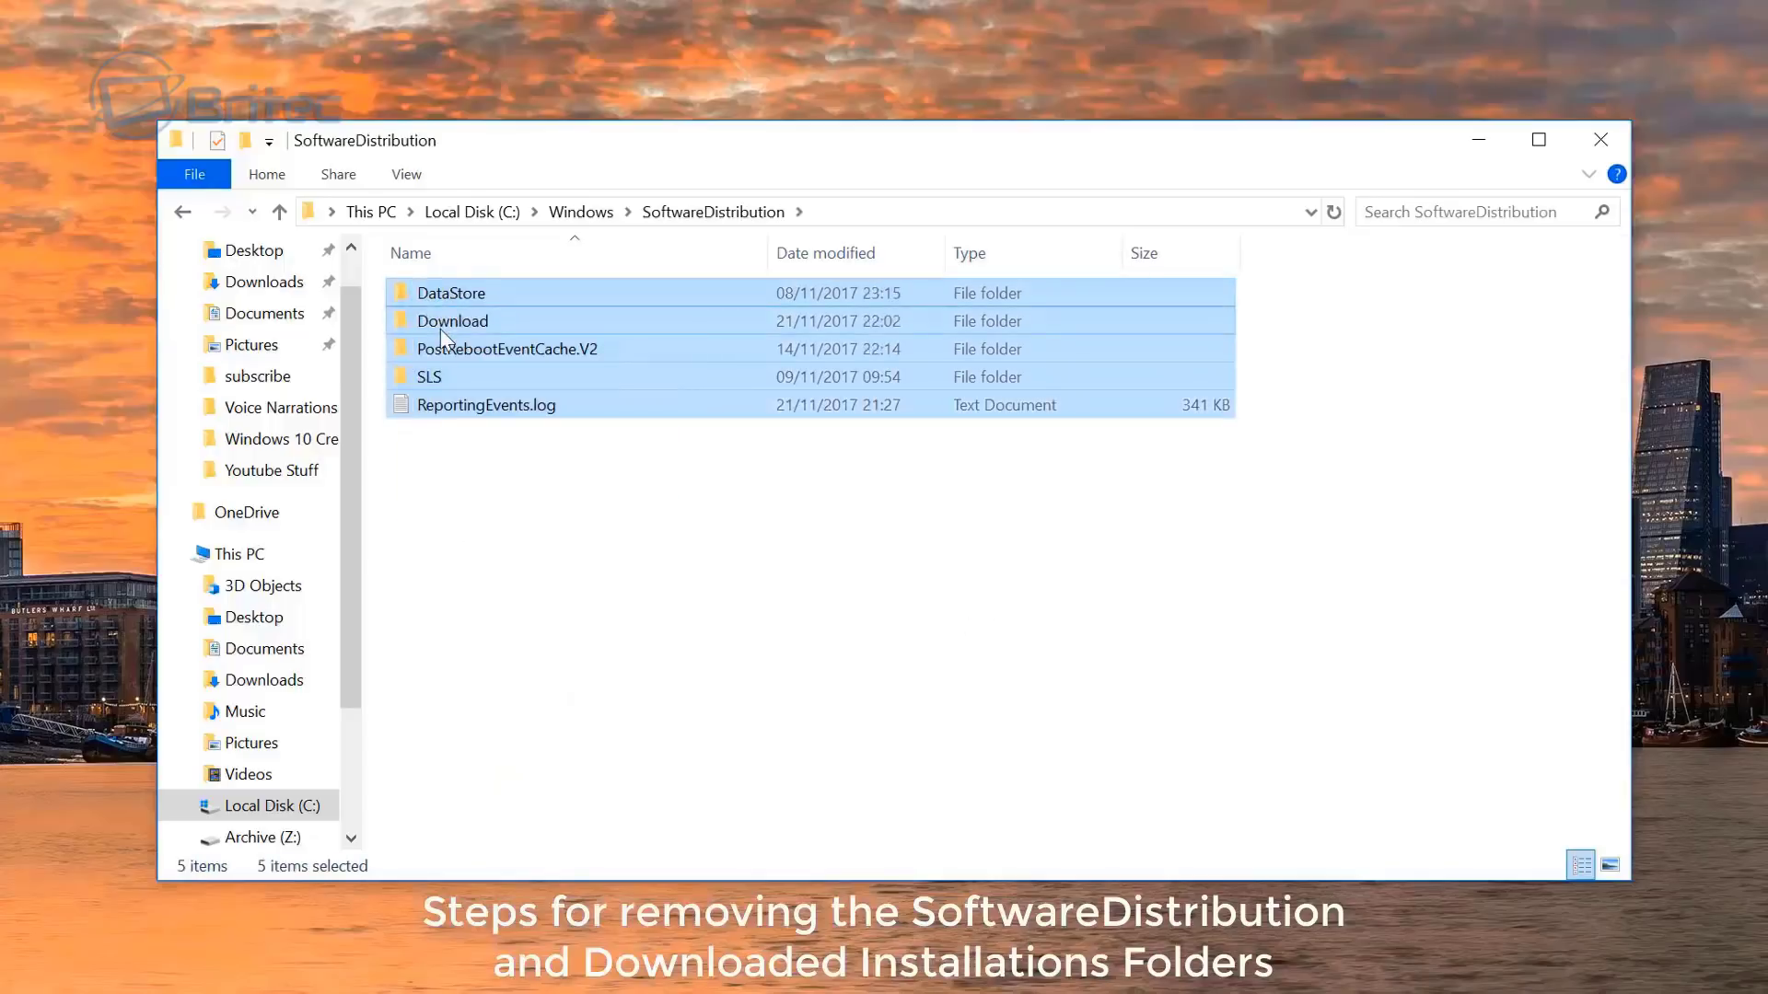
pyautogui.rightClick(440, 329)
pyautogui.click(506, 809)
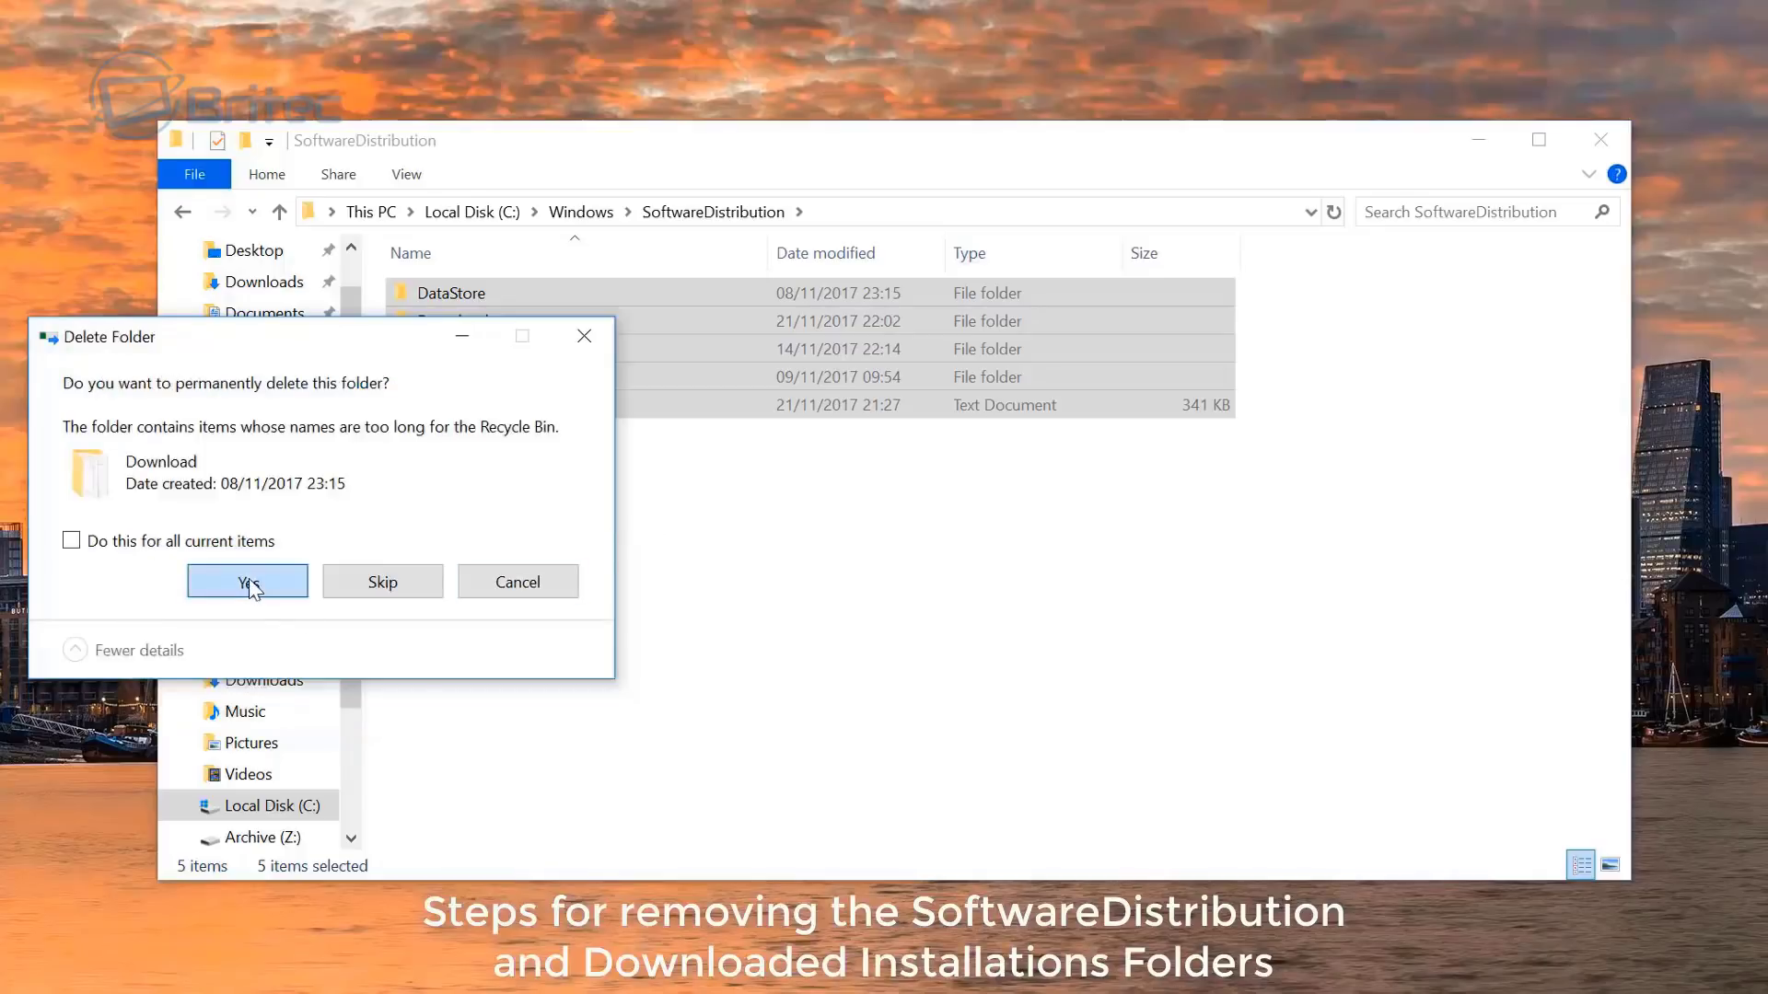
pyautogui.click(248, 583)
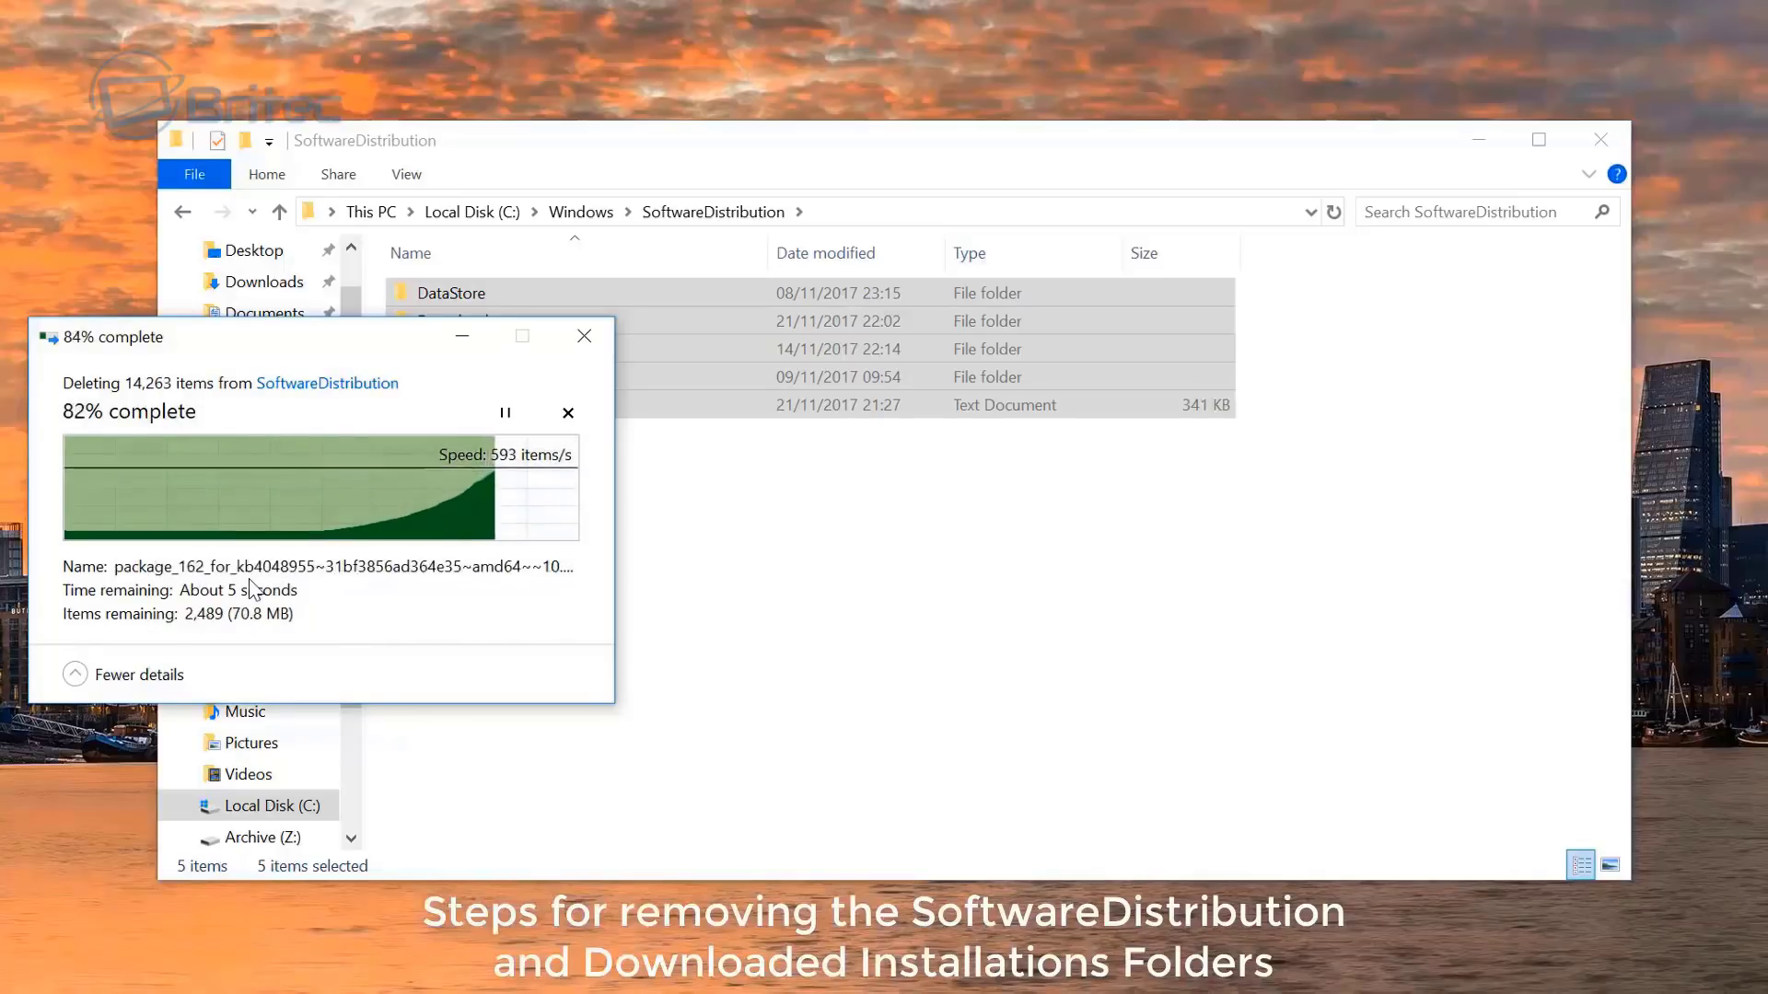
pyautogui.moveTo(220, 337); pyautogui.dragTo(615, 450)
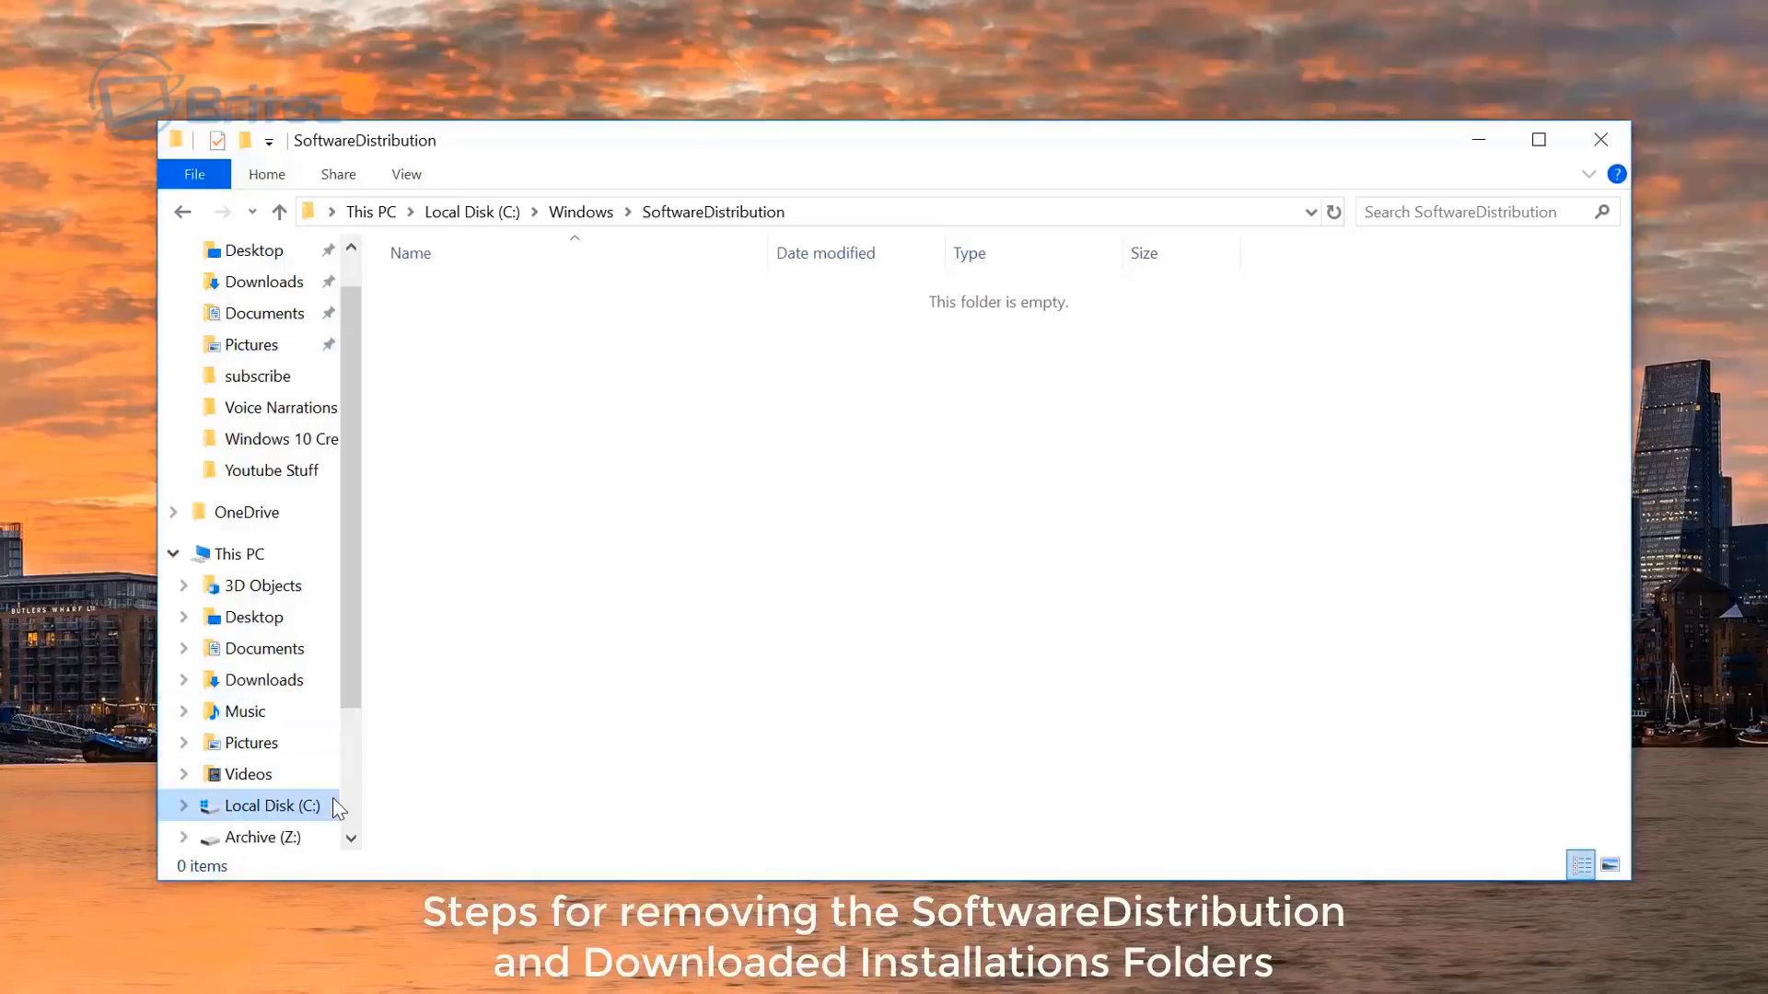
pyautogui.click(292, 810)
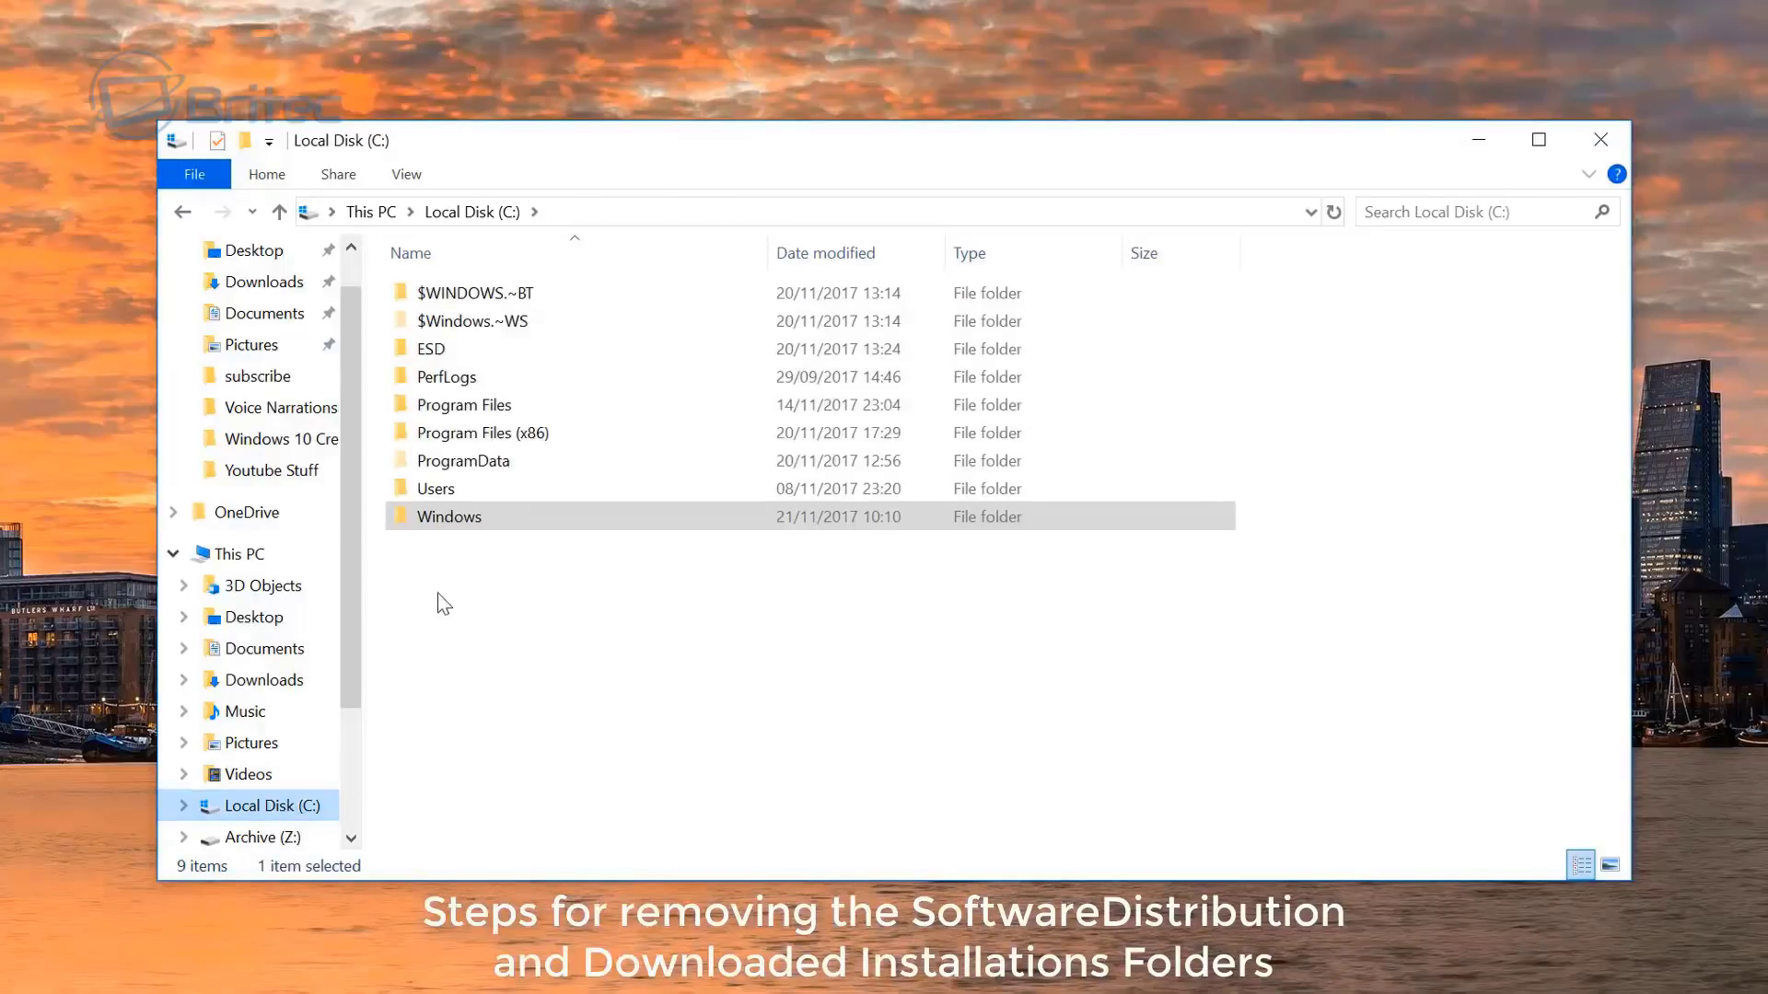
pyautogui.doubleClick(461, 518)
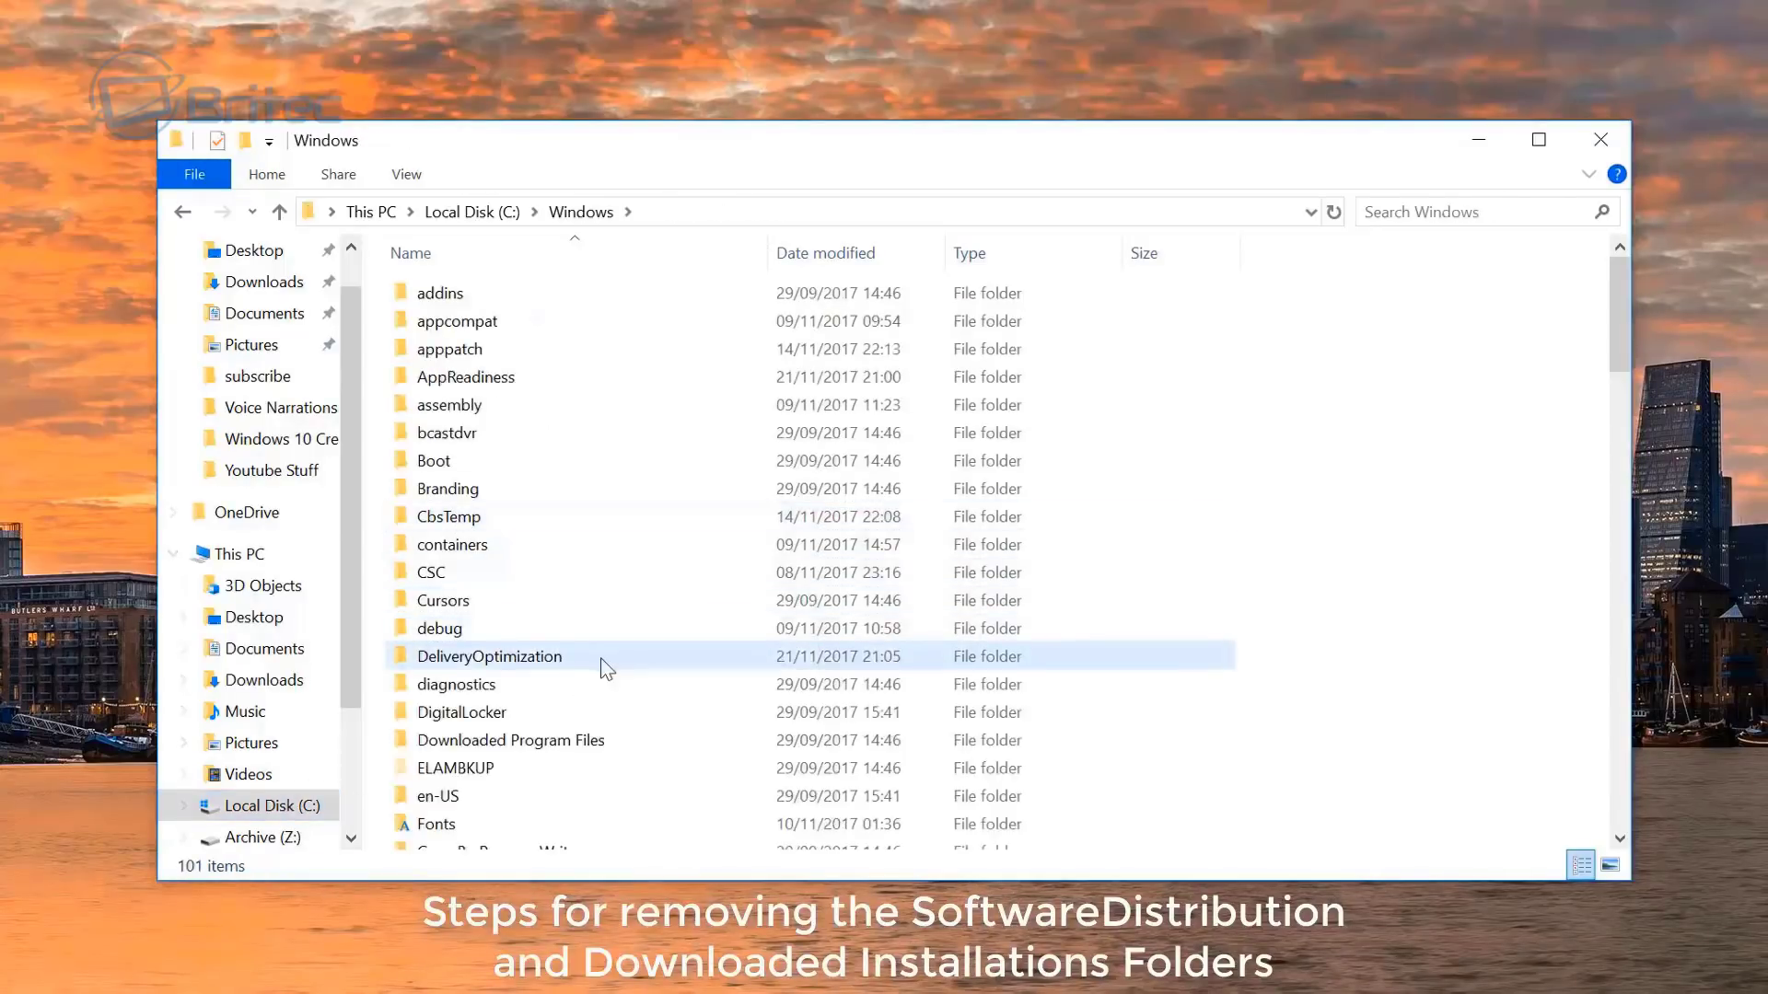
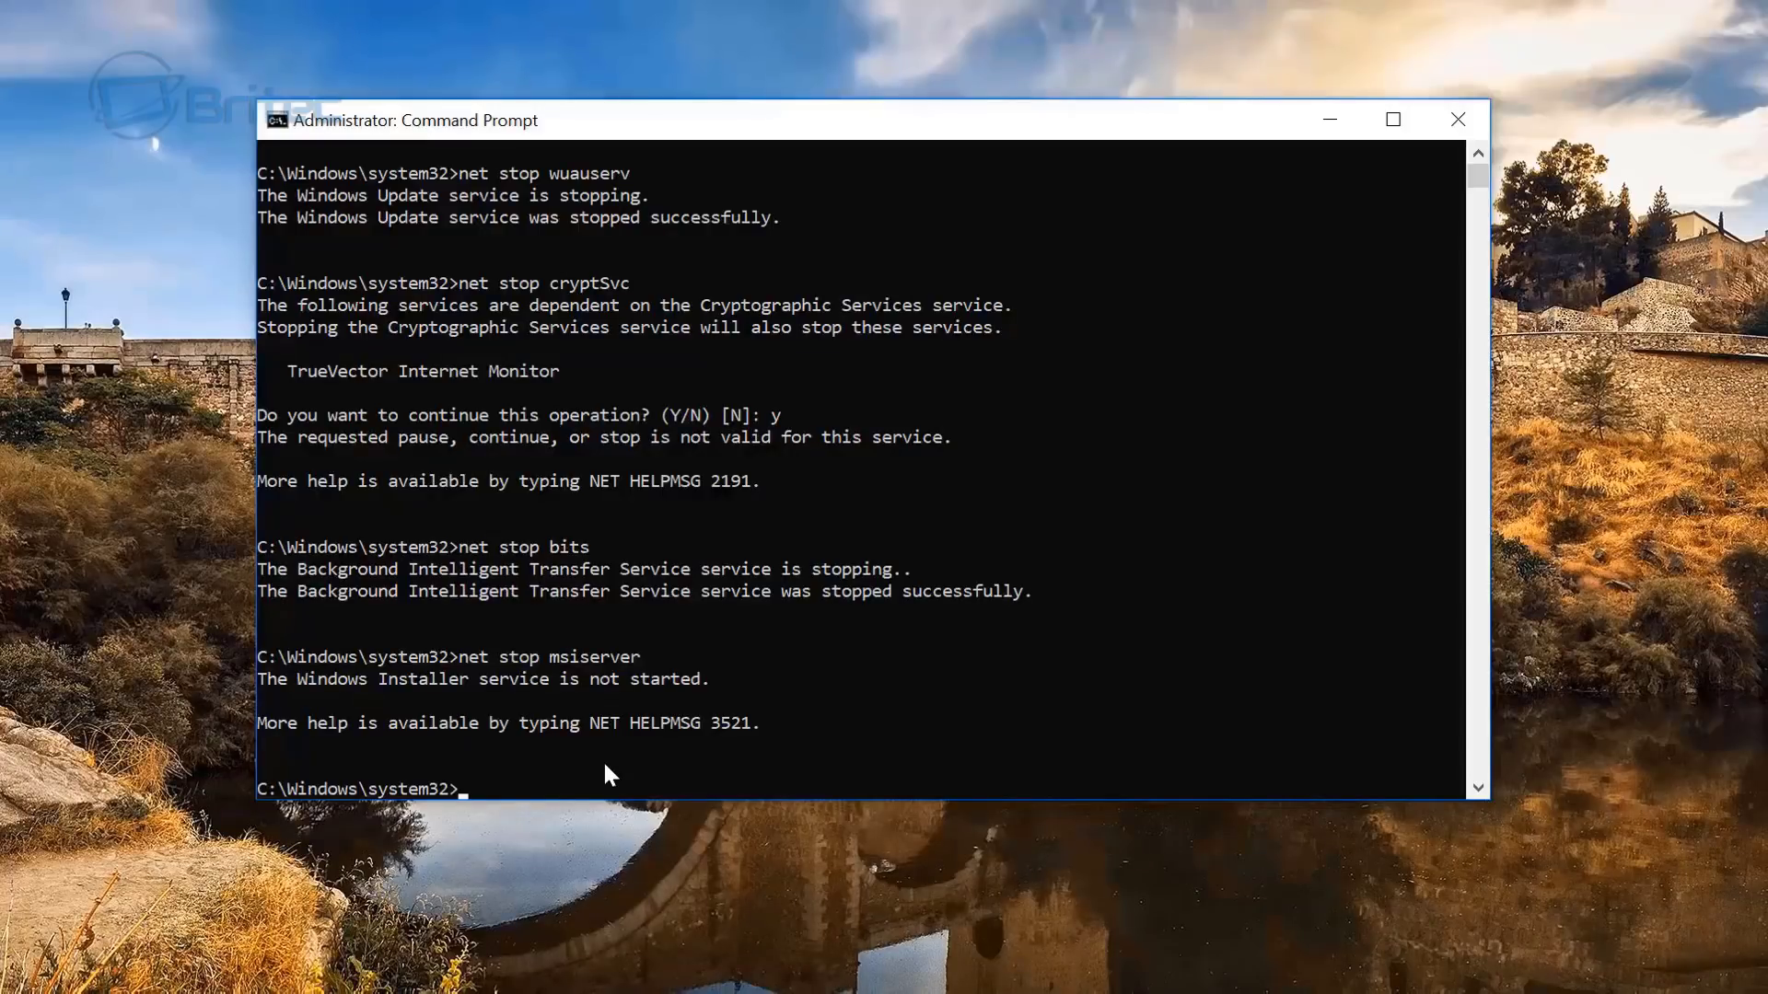
# Restart the Windows Update and Cryptographic services with net start wuauserv and net start cryptSvc in the administrator Command Prompt
pyautogui.write('net start wuauserv')
pyautogui.press('Return')
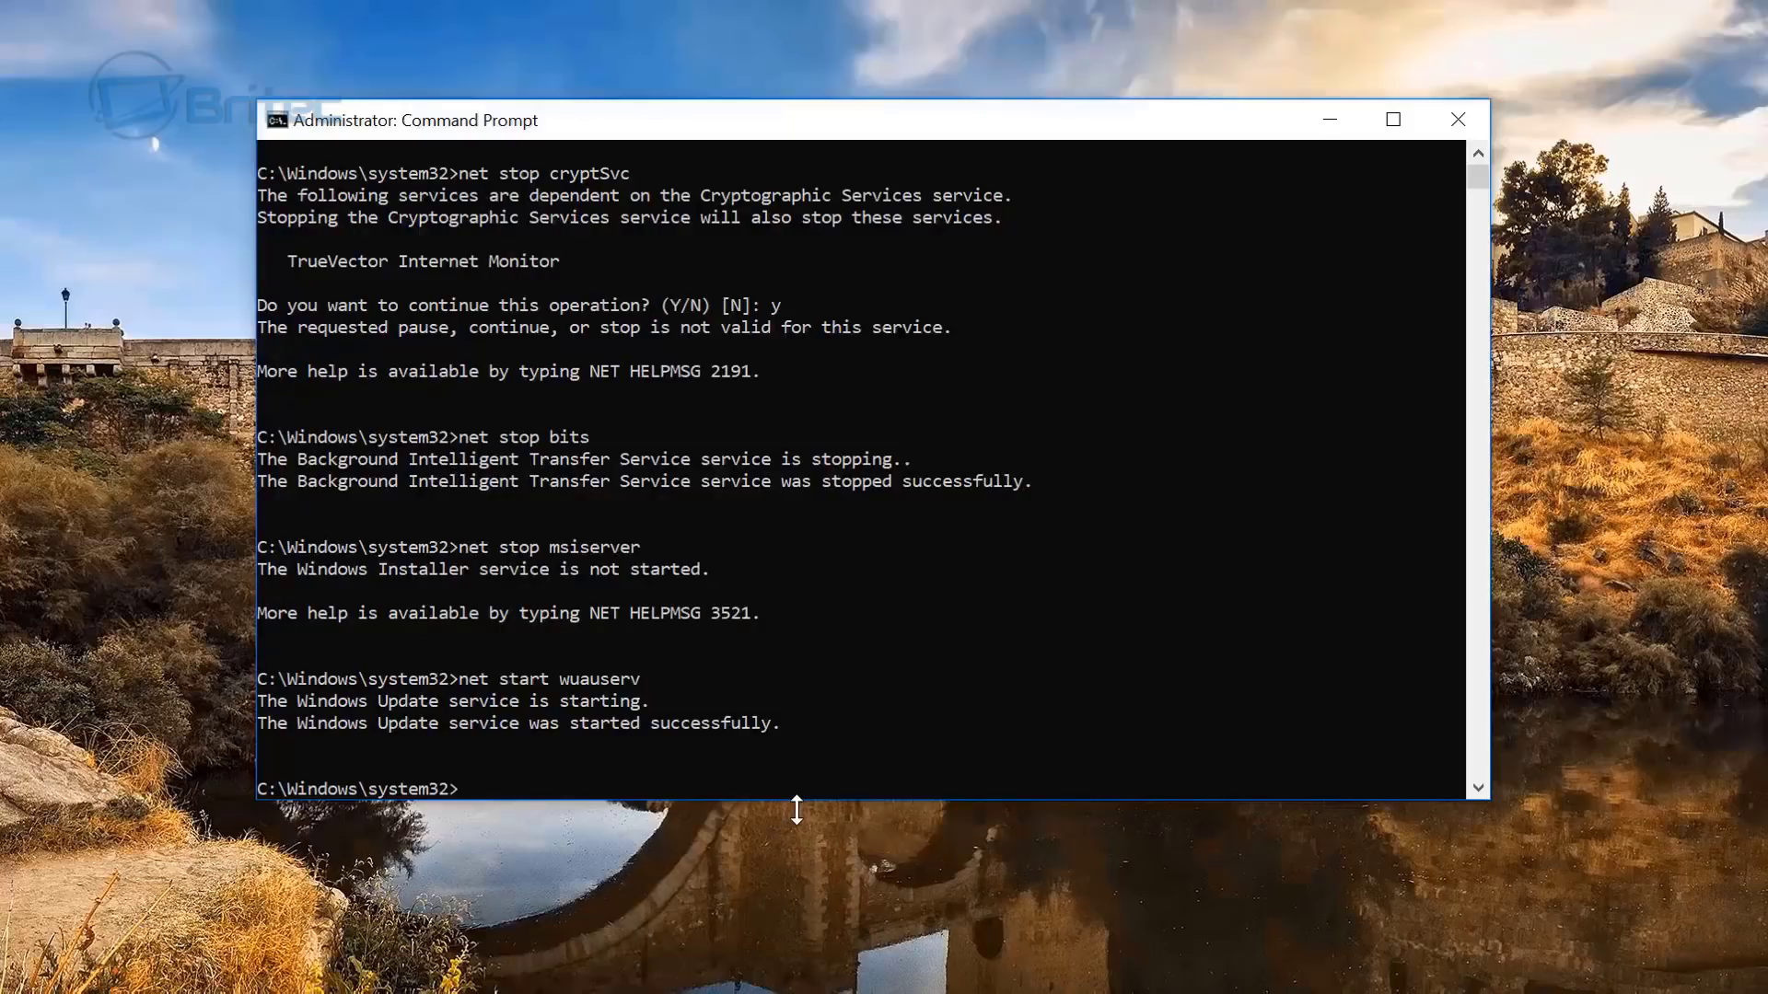
pyautogui.write('net start cryptSvc')
pyautogui.press('Return')
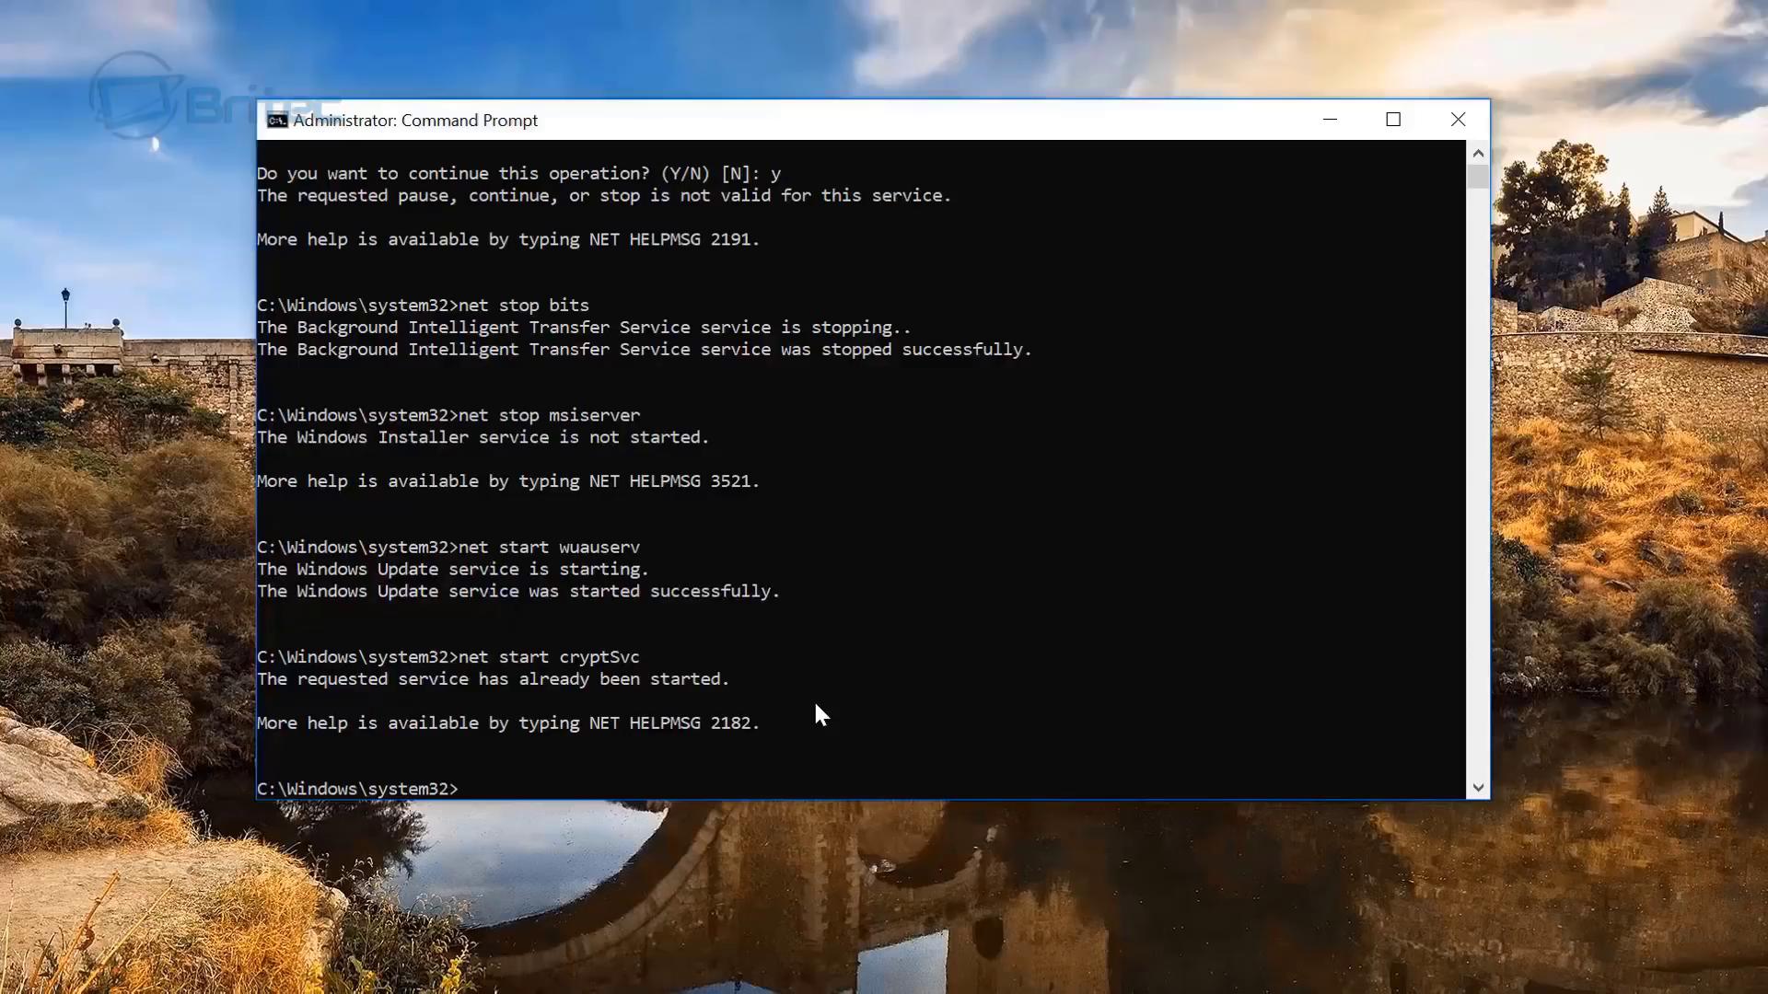
# Start the background transfer and installer services with net start bits and net start msiserver, and close the Command Prompt
pyautogui.write('net start bits')
pyautogui.press('Return')
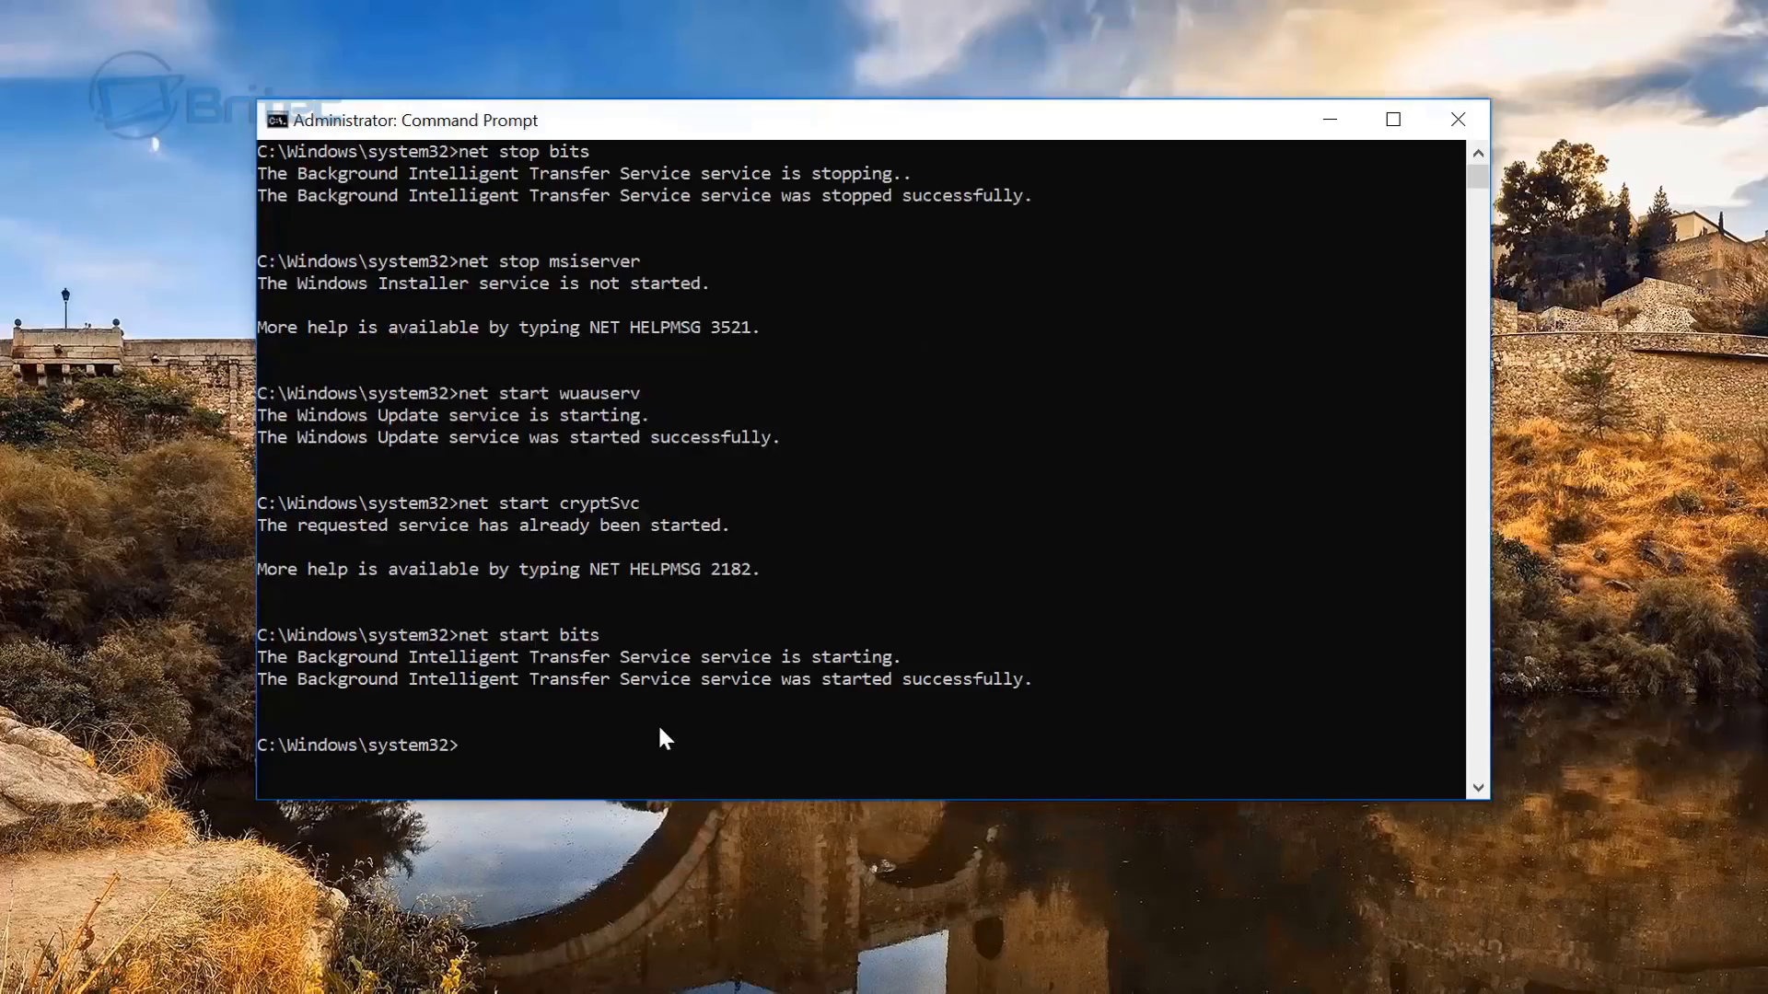
pyautogui.write('net start msiserver')
pyautogui.press('Return')
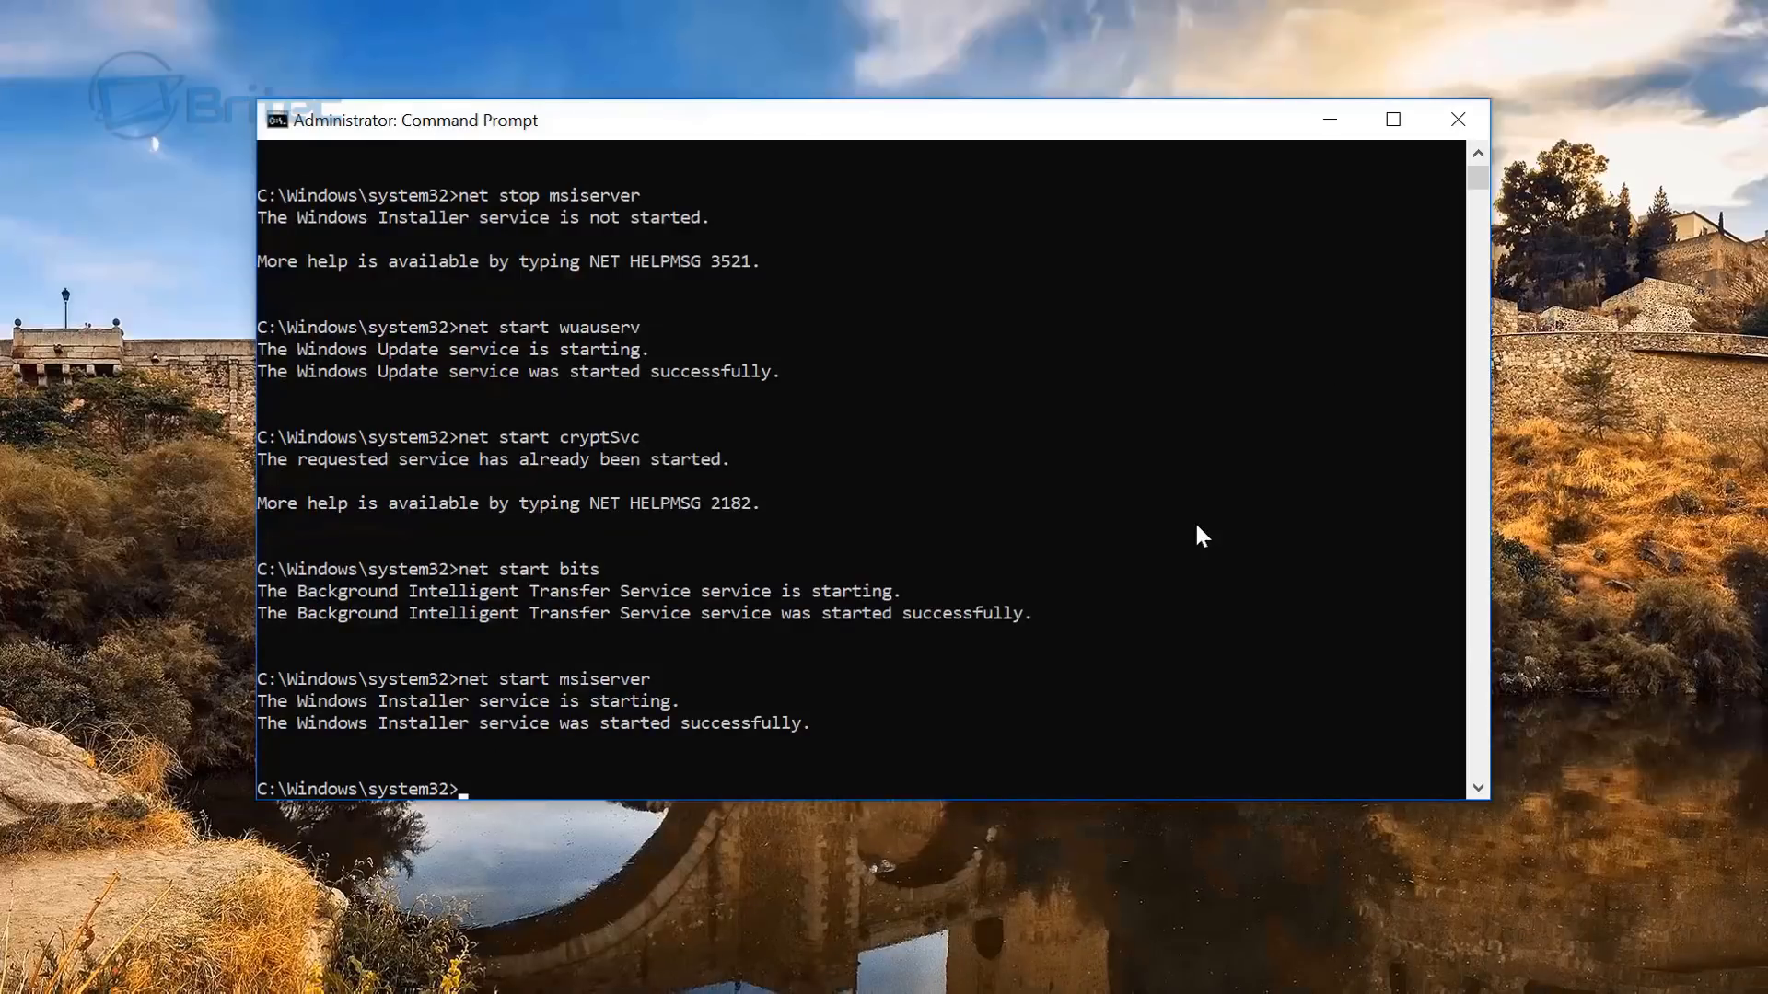
pyautogui.write('ex')
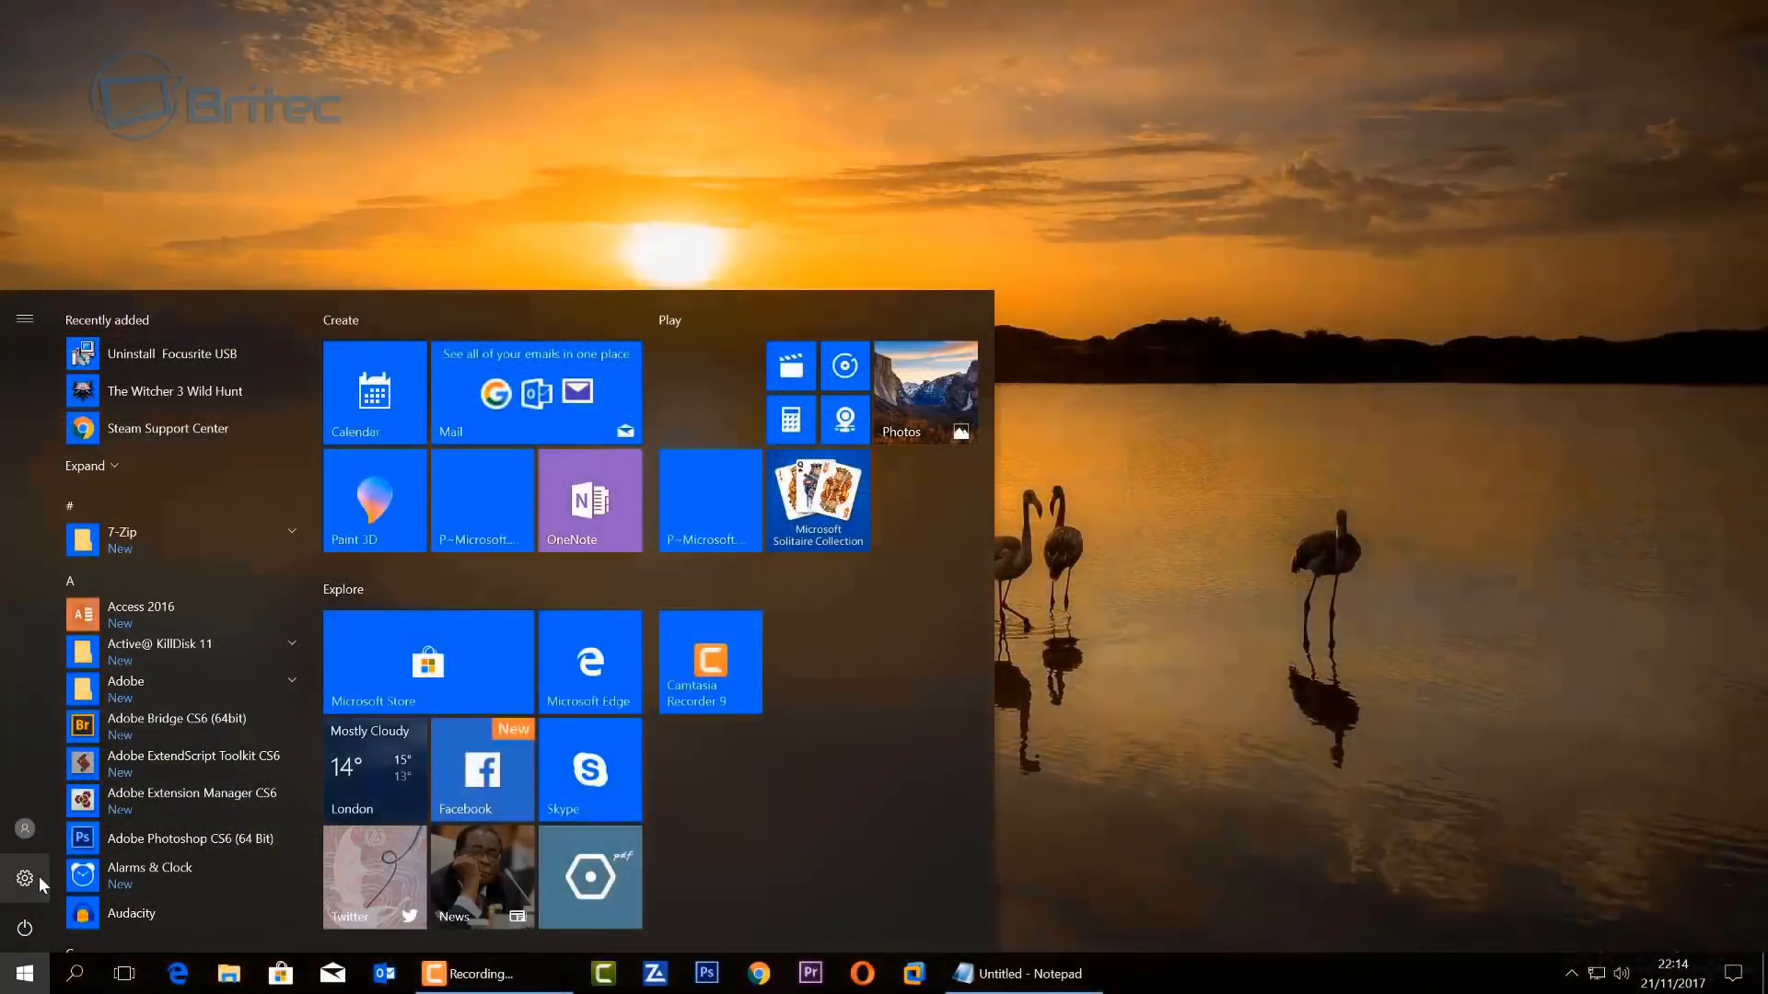
# Open Update & Security in Windows Settings and check for Windows updates
pyautogui.click(39, 879)
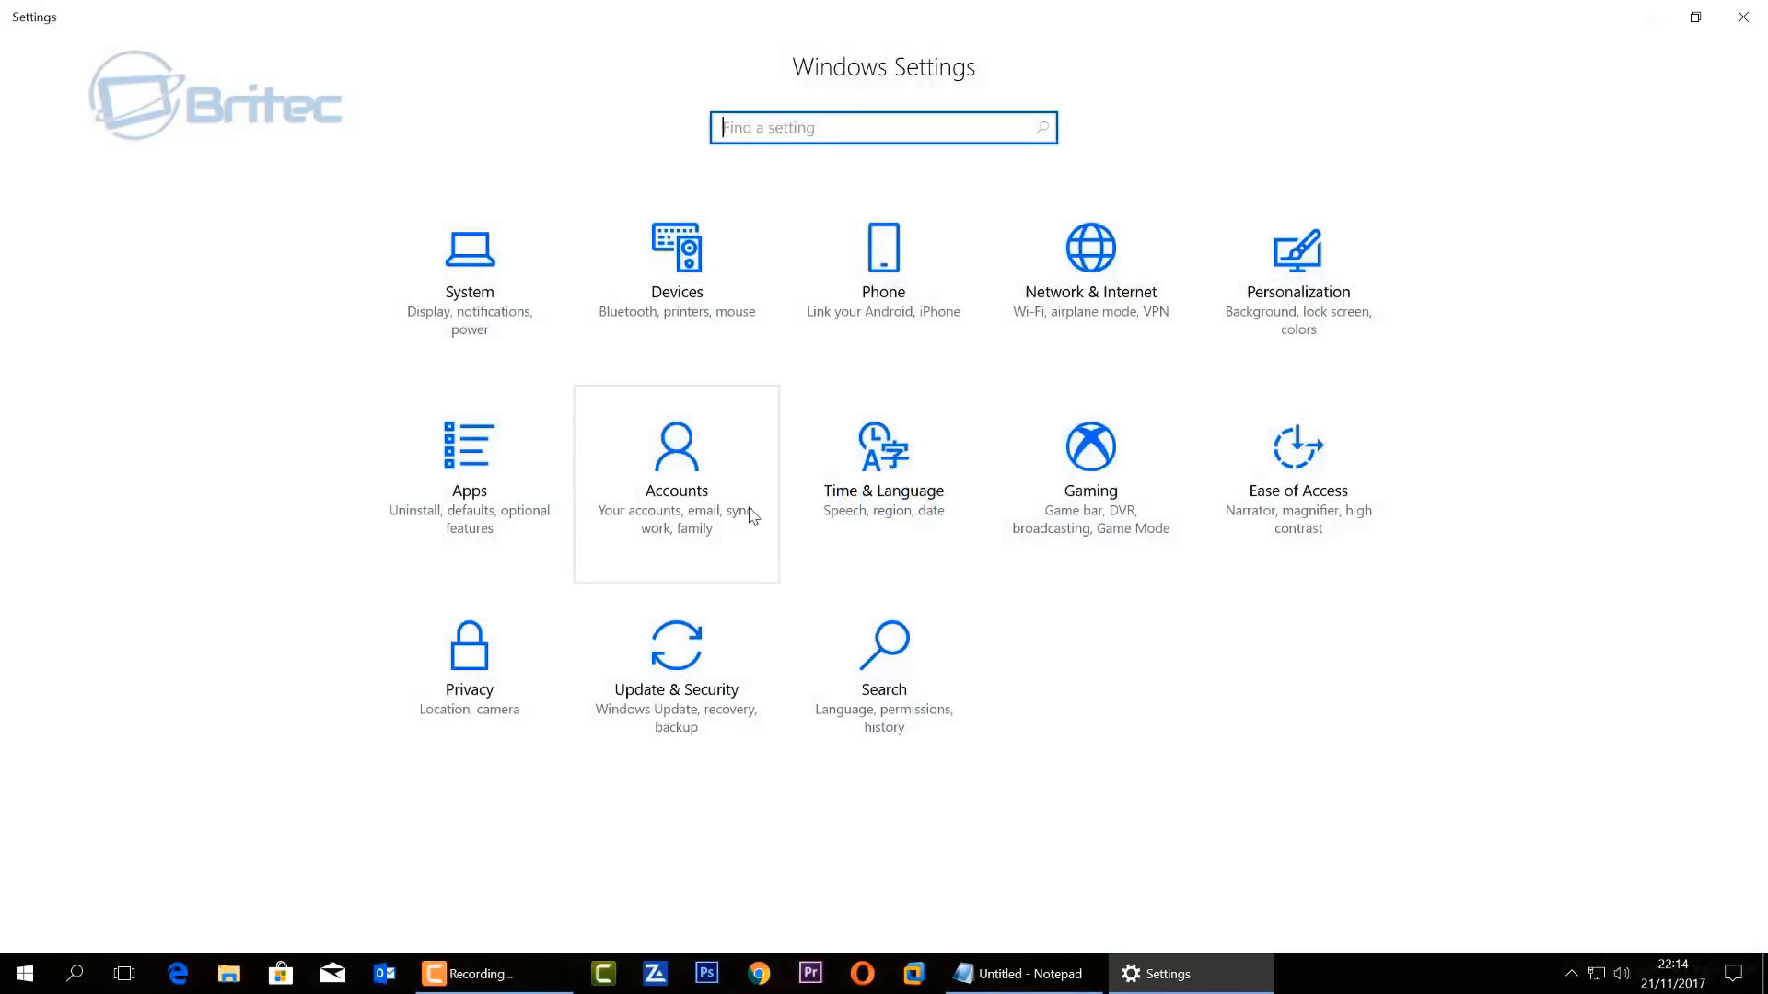
pyautogui.click(726, 669)
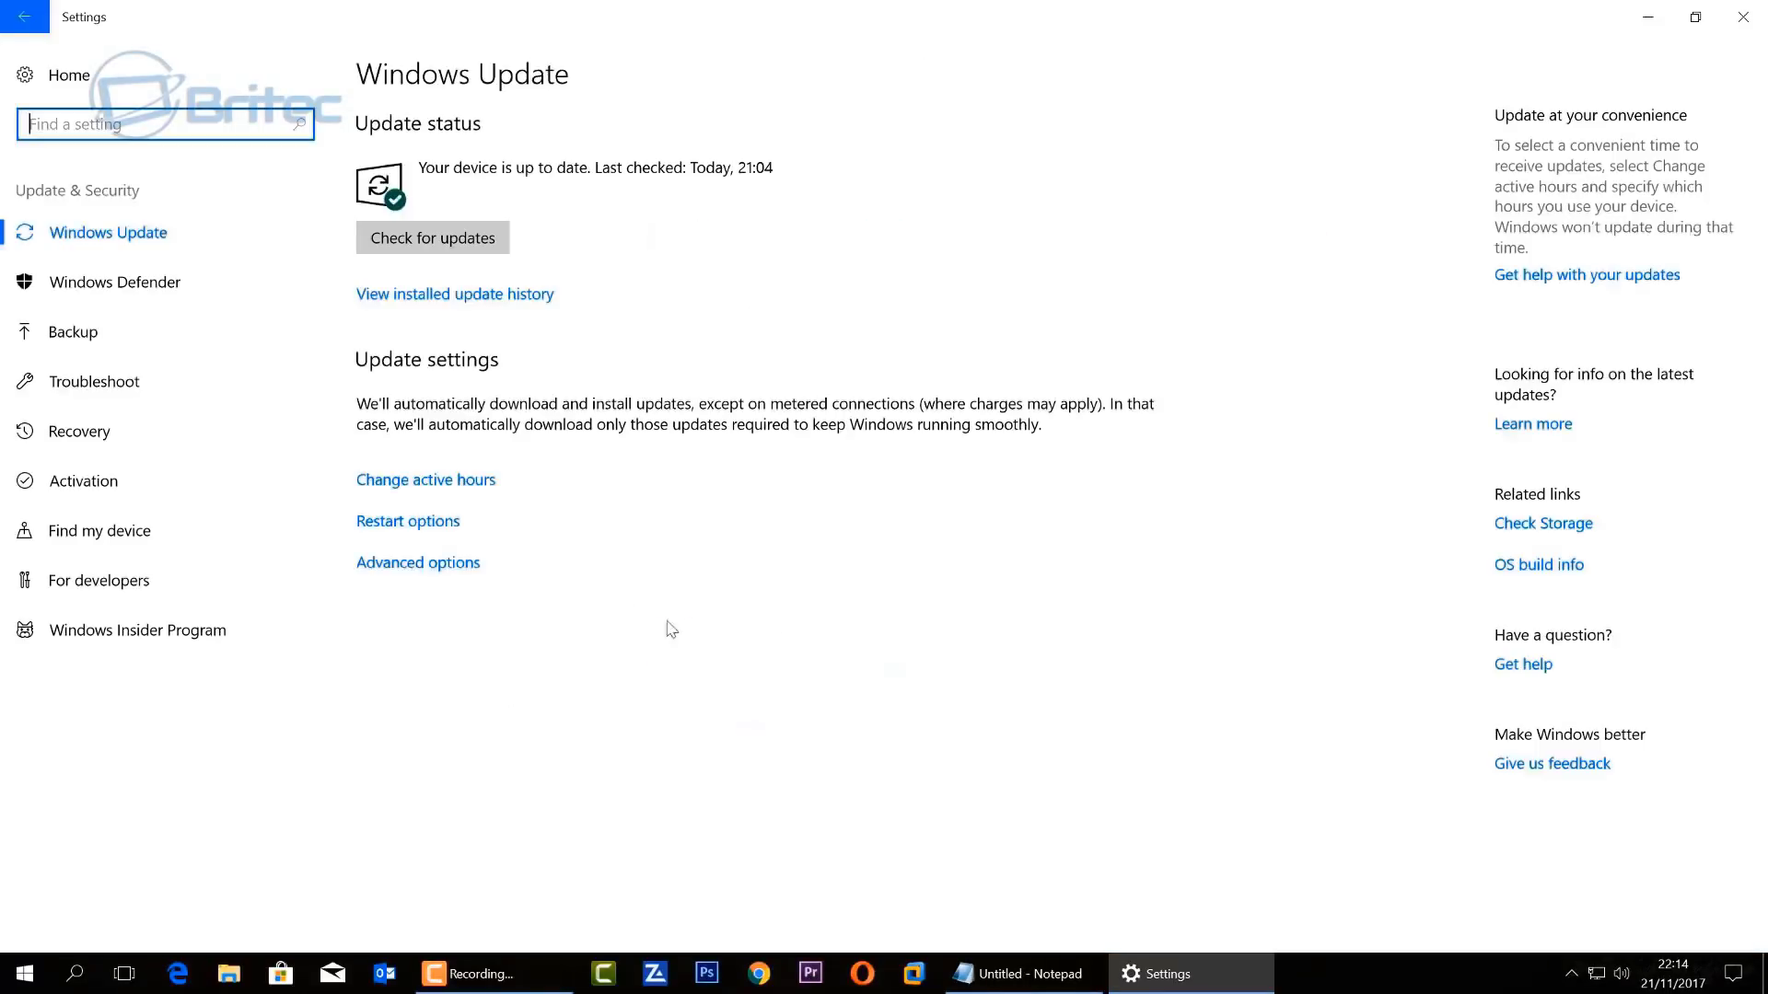
pyautogui.click(419, 241)
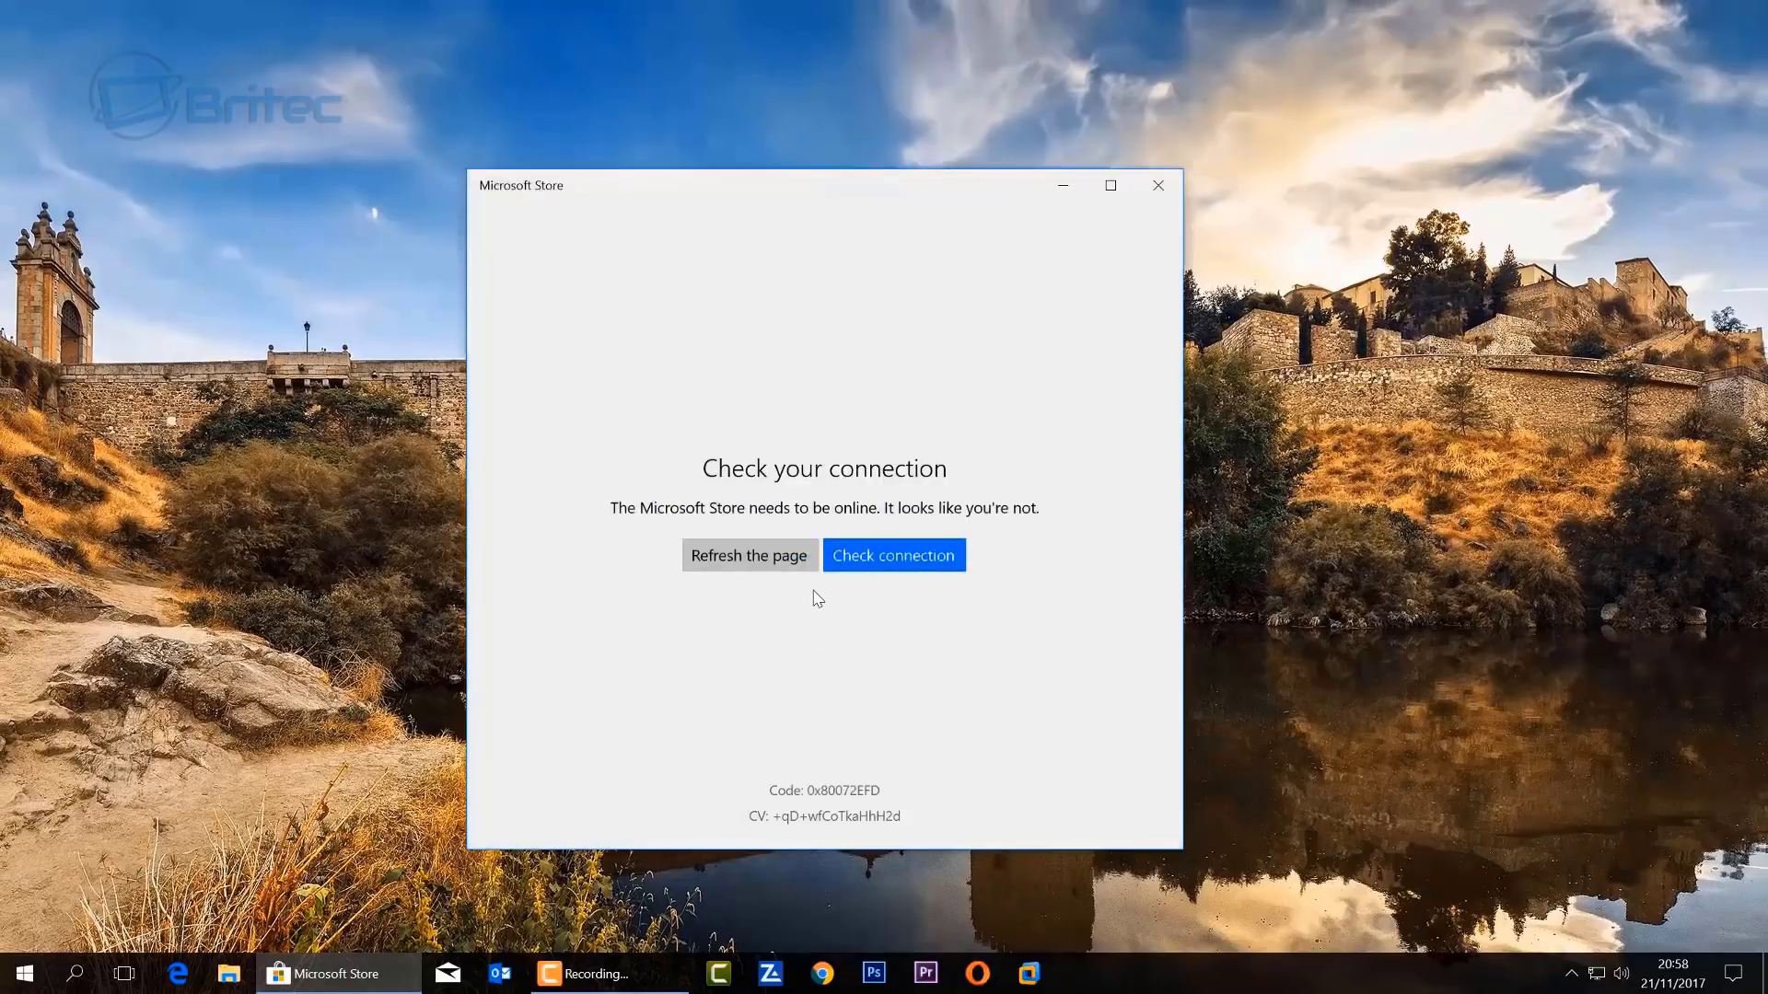
# Close Microsoft Store and inspect the Proxy page of the Network & Internet settings, closing Settings when done
pyautogui.click(1158, 185)
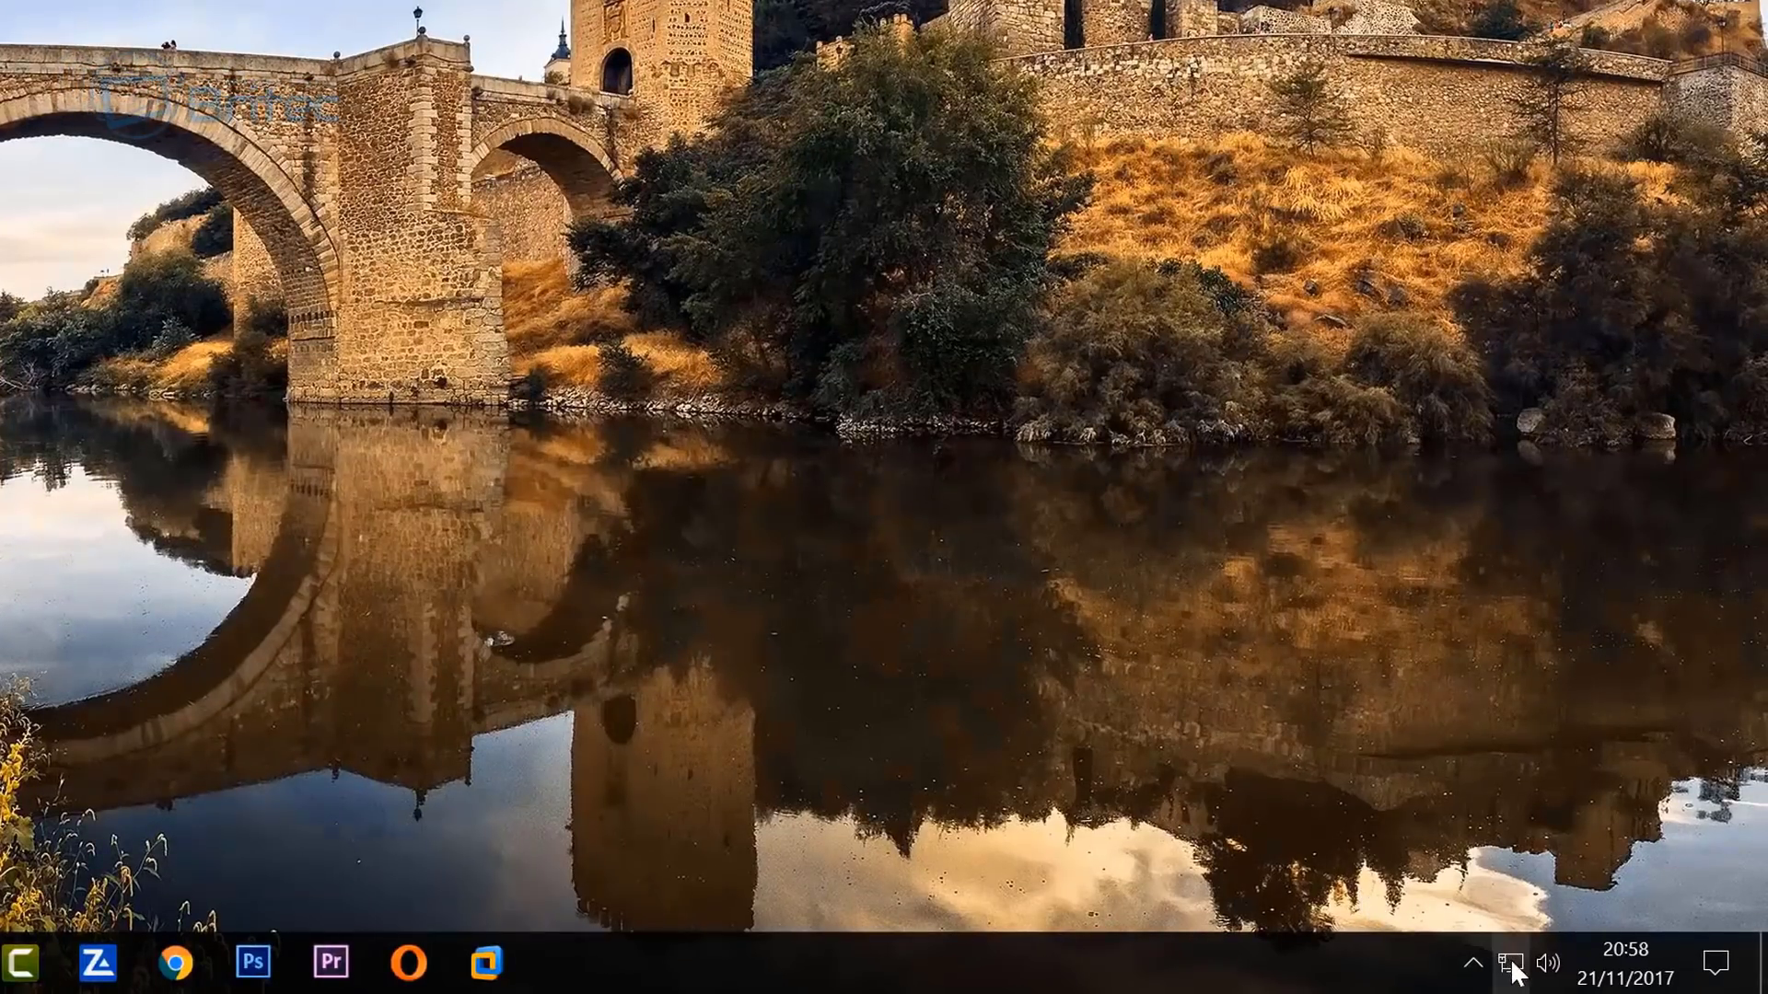
pyautogui.rightClick(1595, 973)
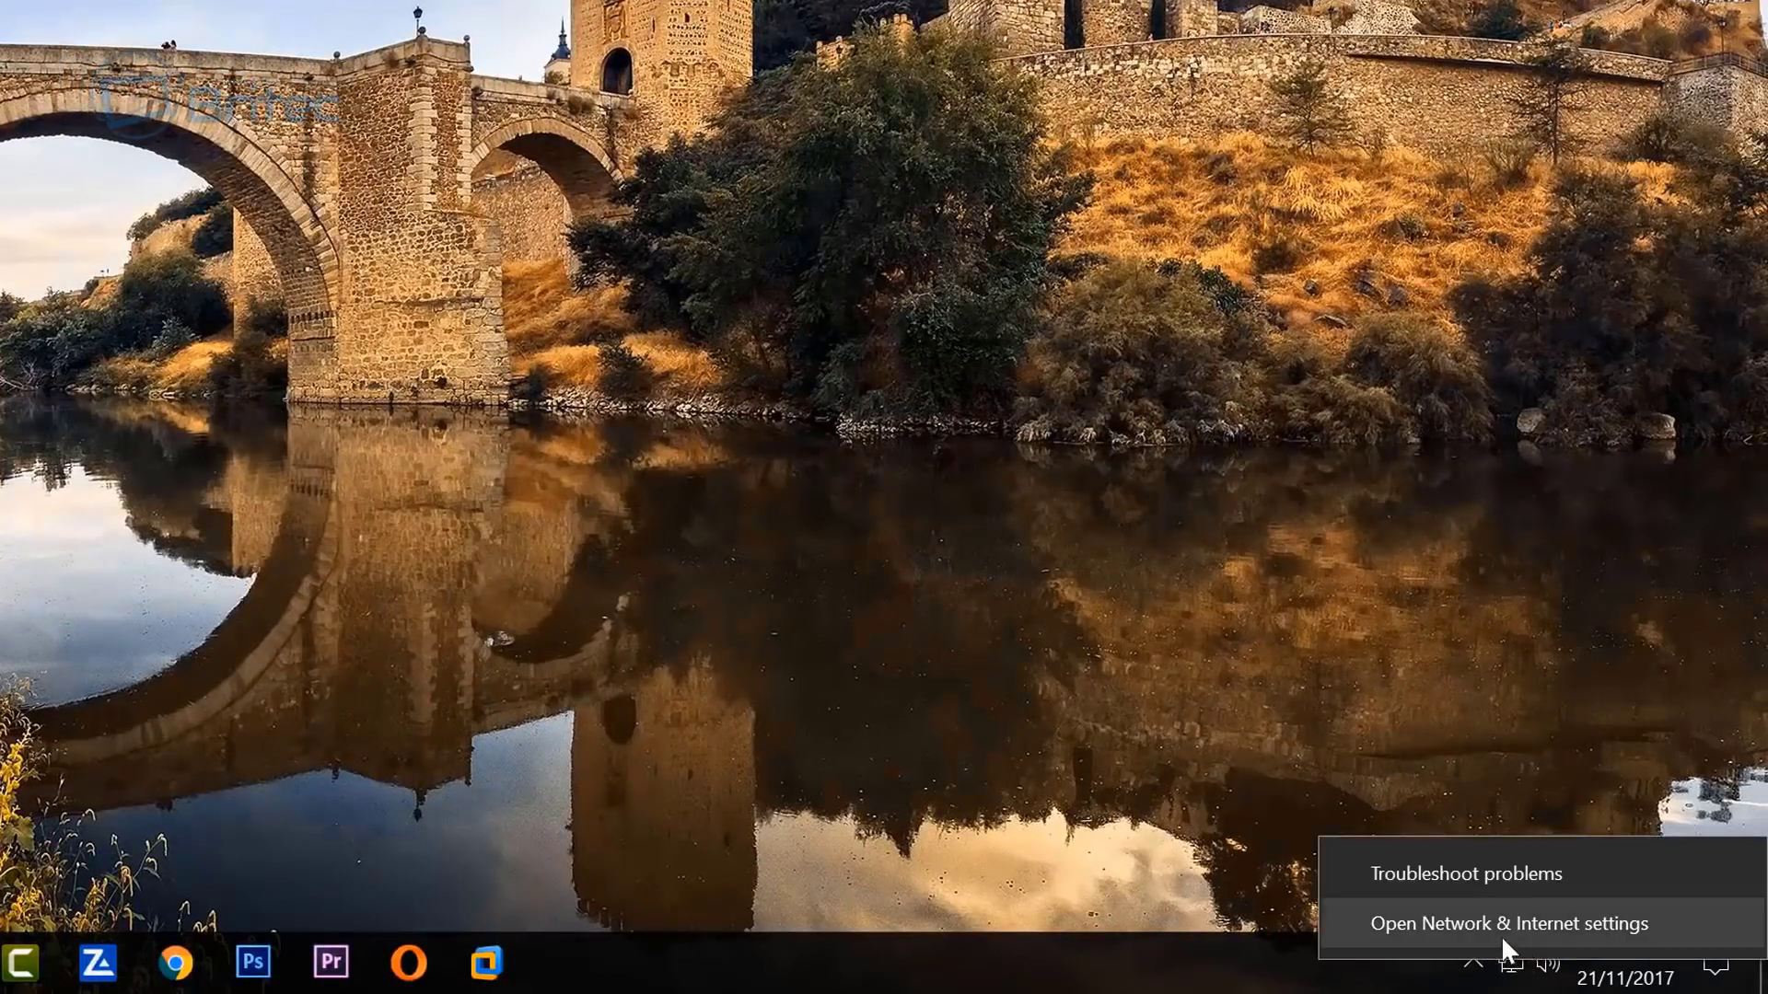
pyautogui.click(1484, 924)
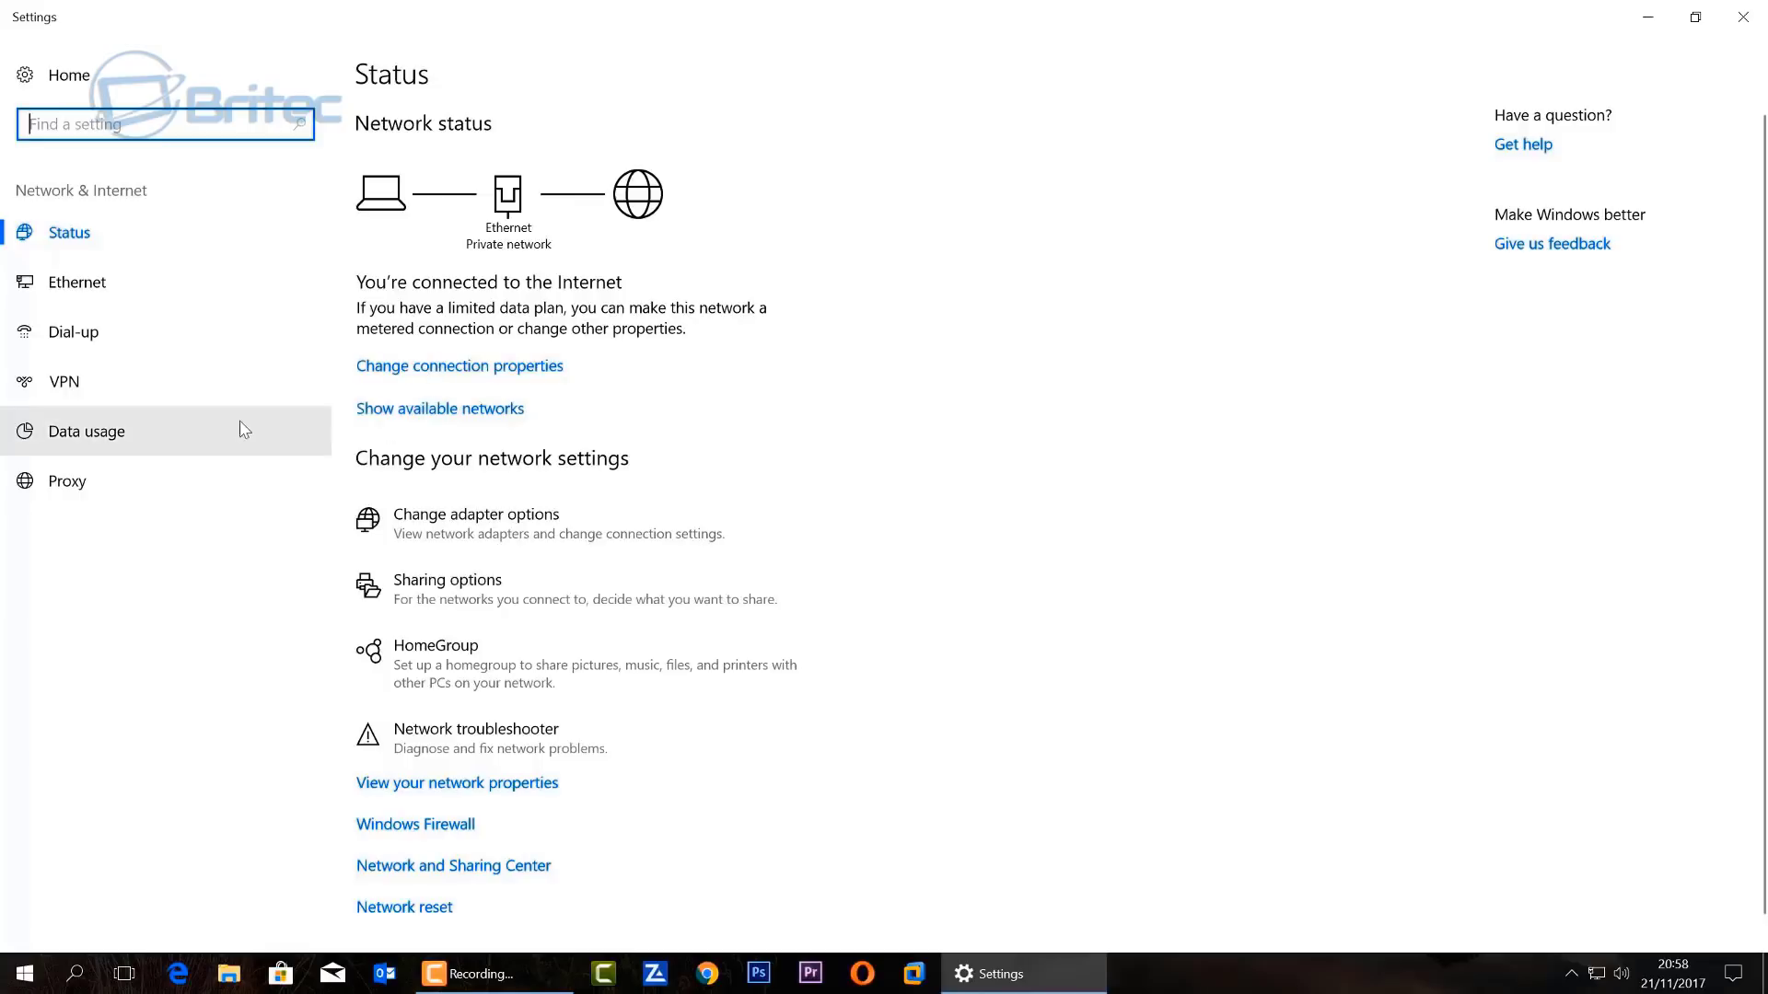
pyautogui.click(58, 480)
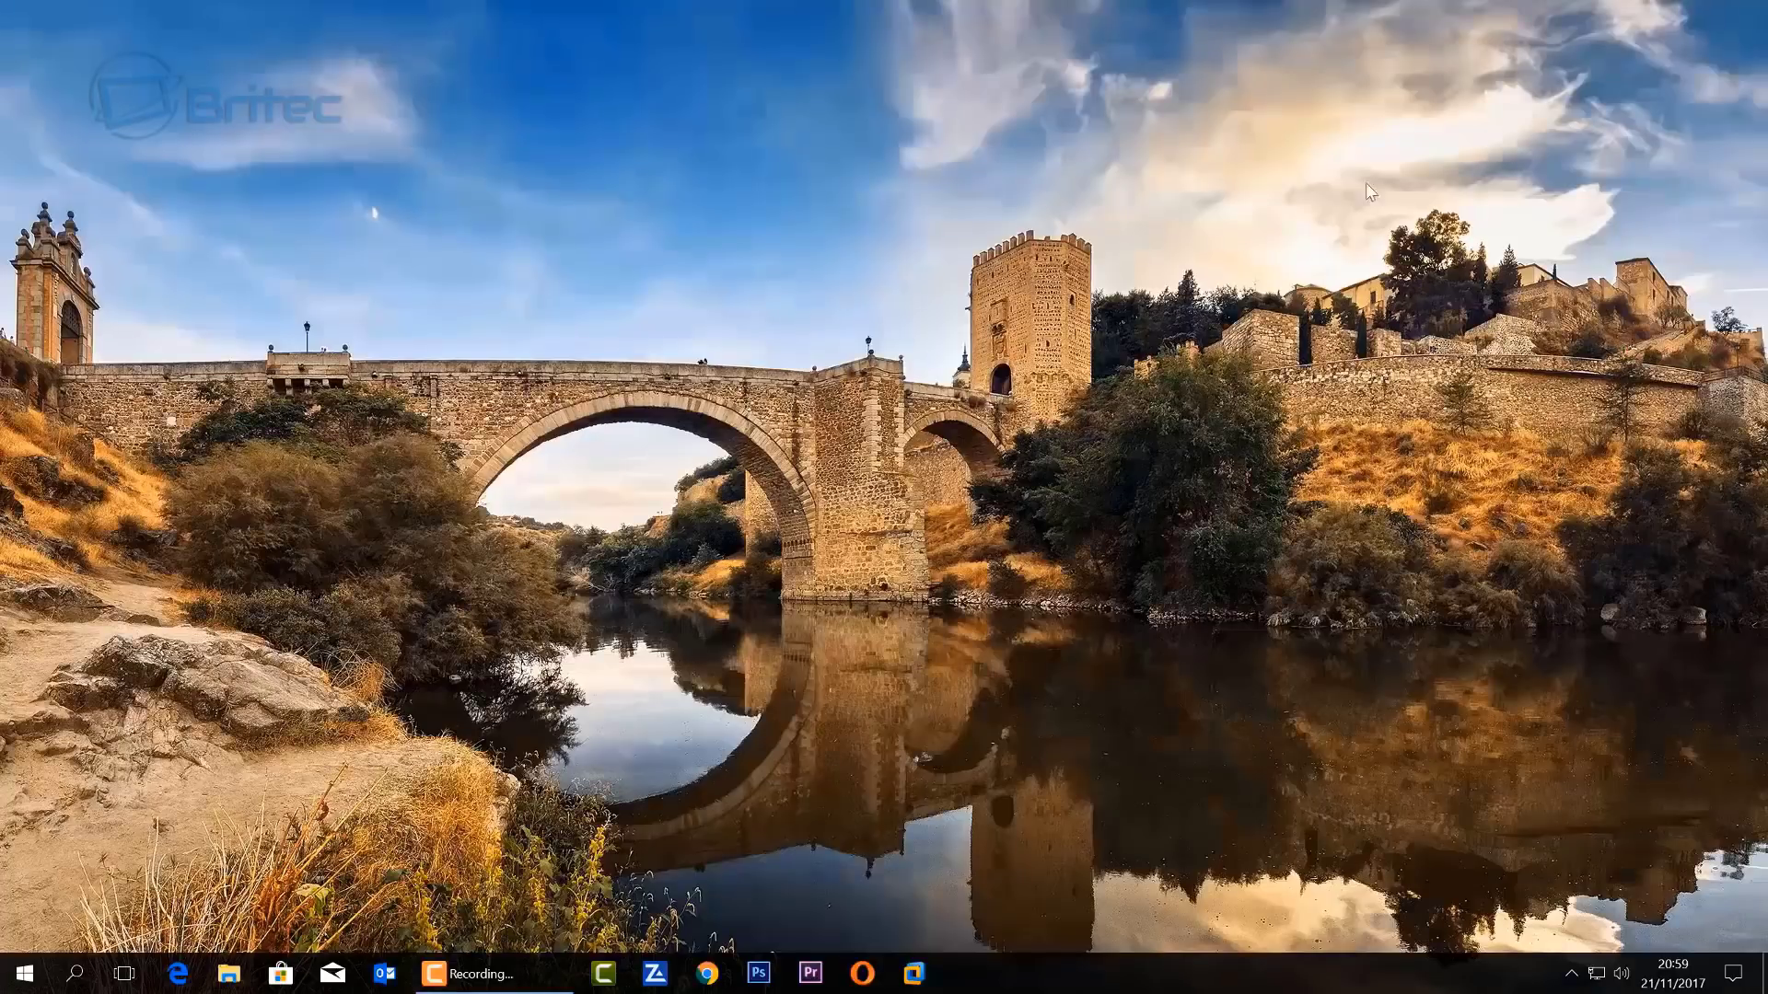
pyautogui.click(1742, 17)
# Reopen Windows Settings, search for internet, and bring up the Internet Options dialog
pyautogui.click(21, 978)
pyautogui.click(25, 879)
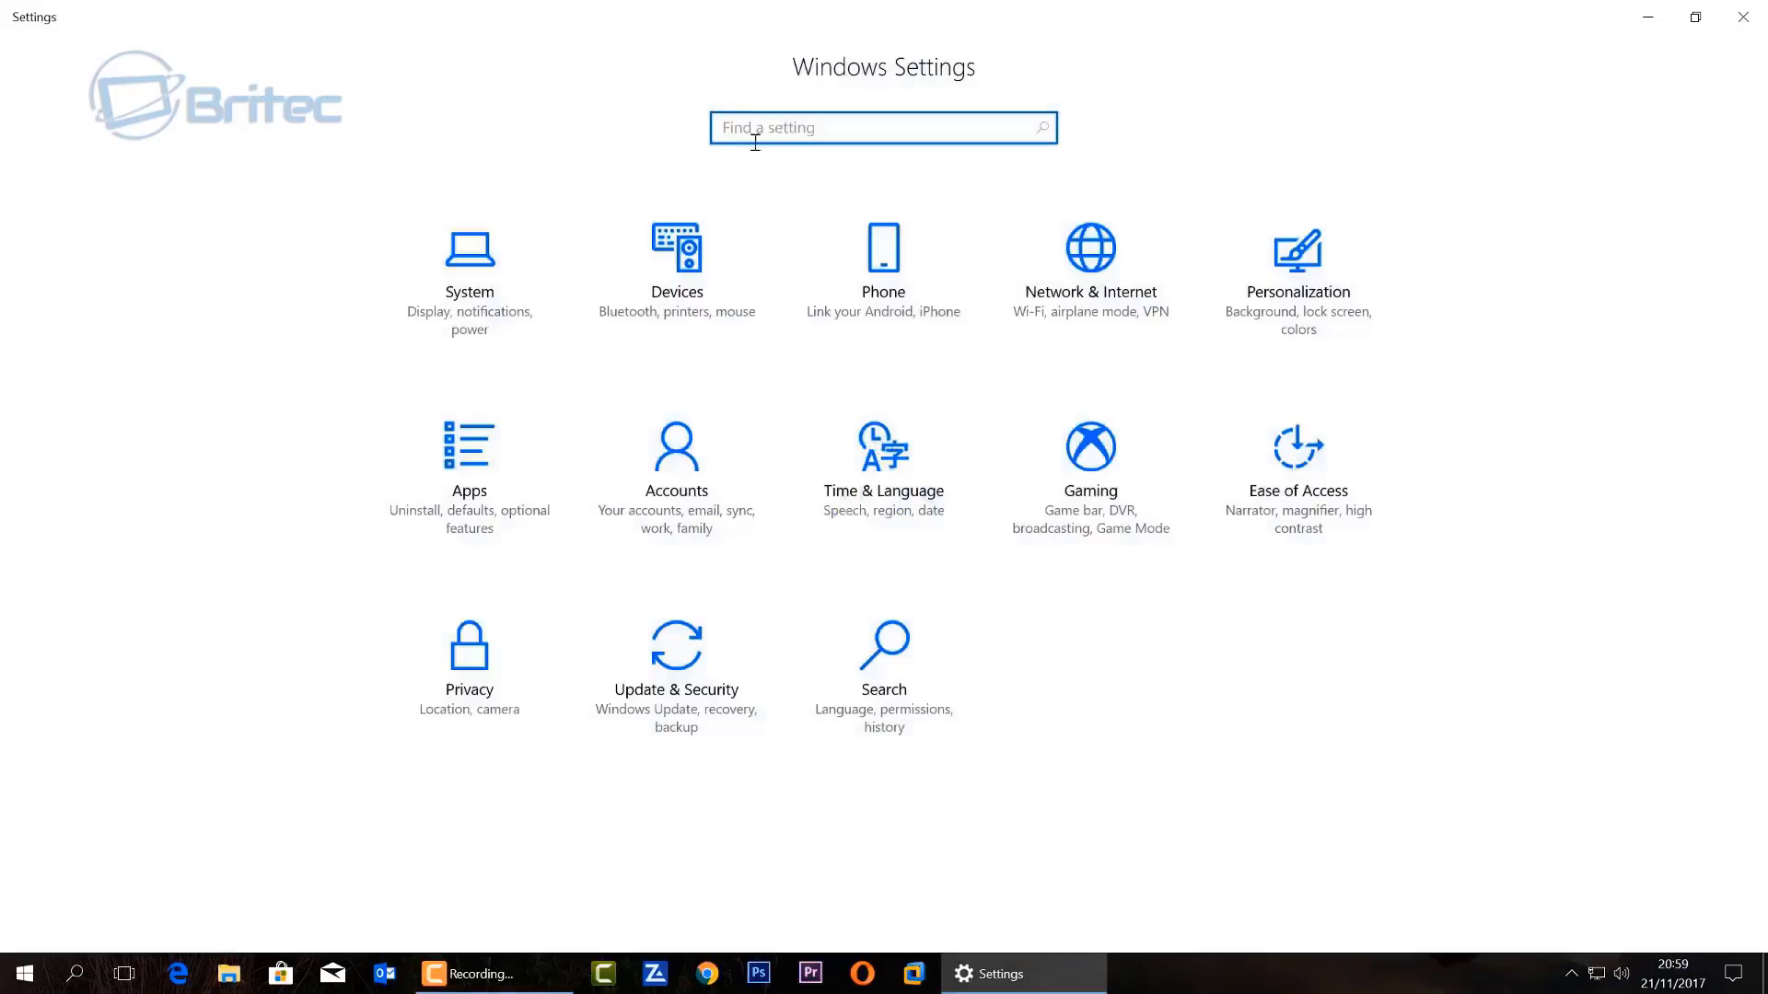
pyautogui.write('internet')
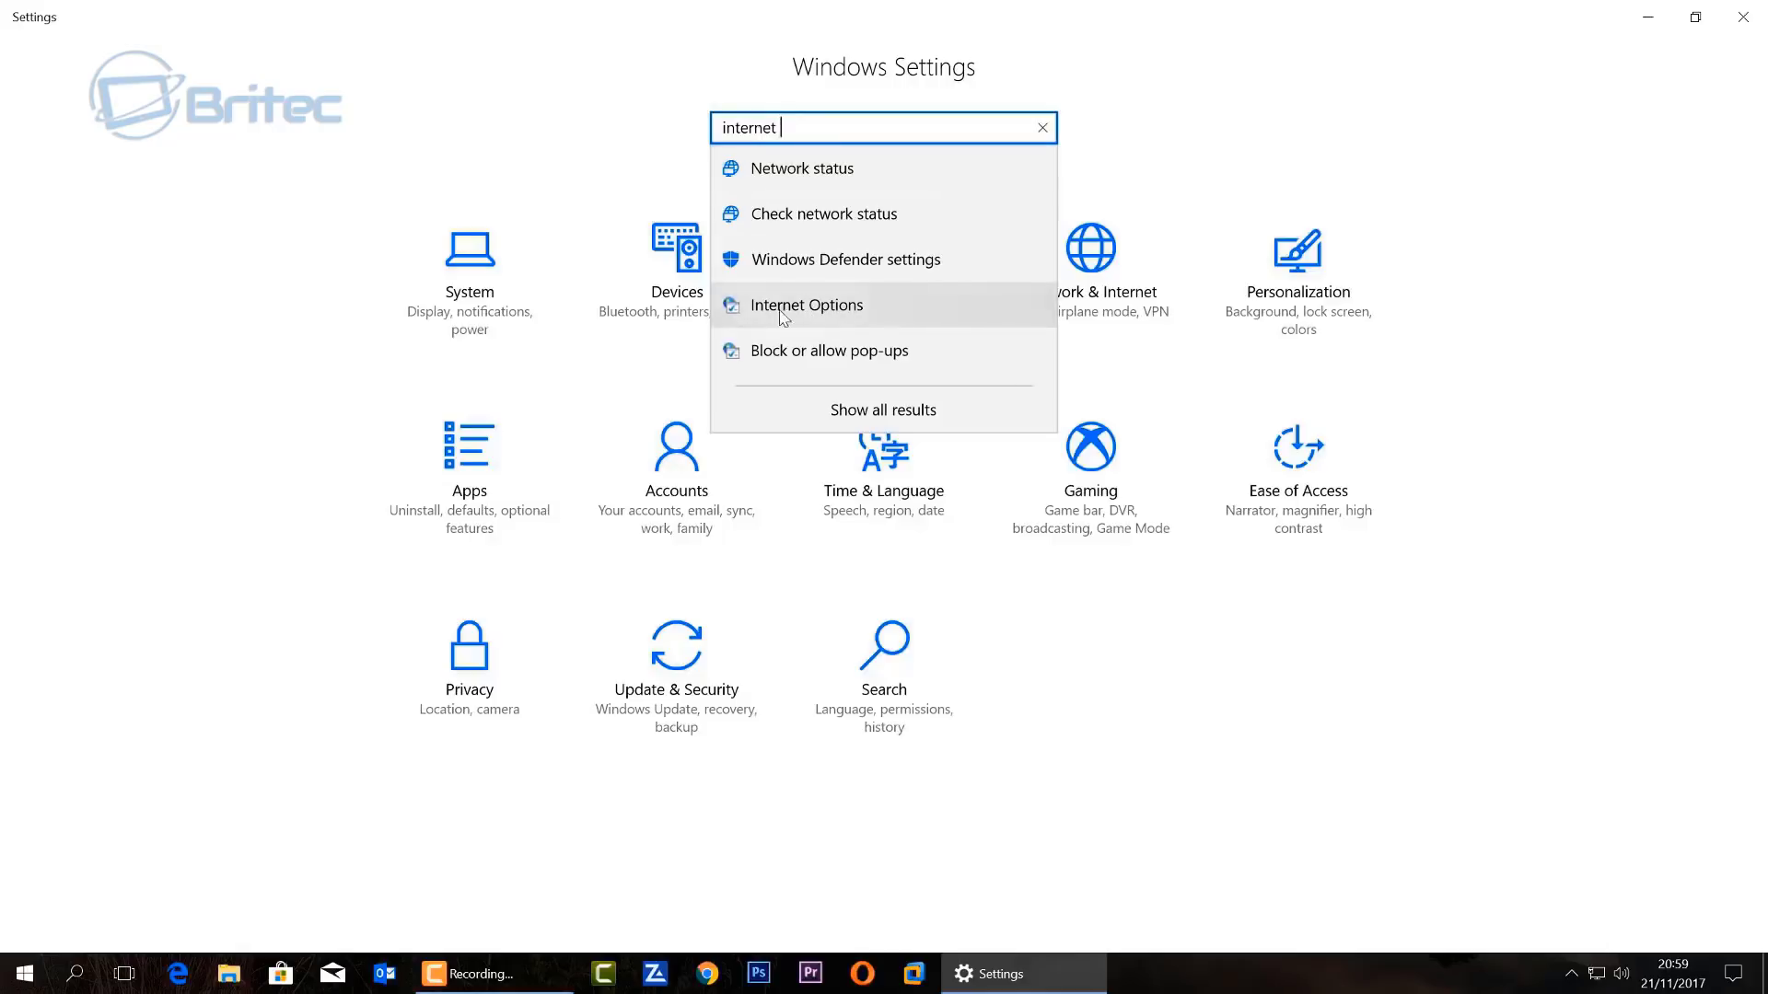
pyautogui.click(822, 315)
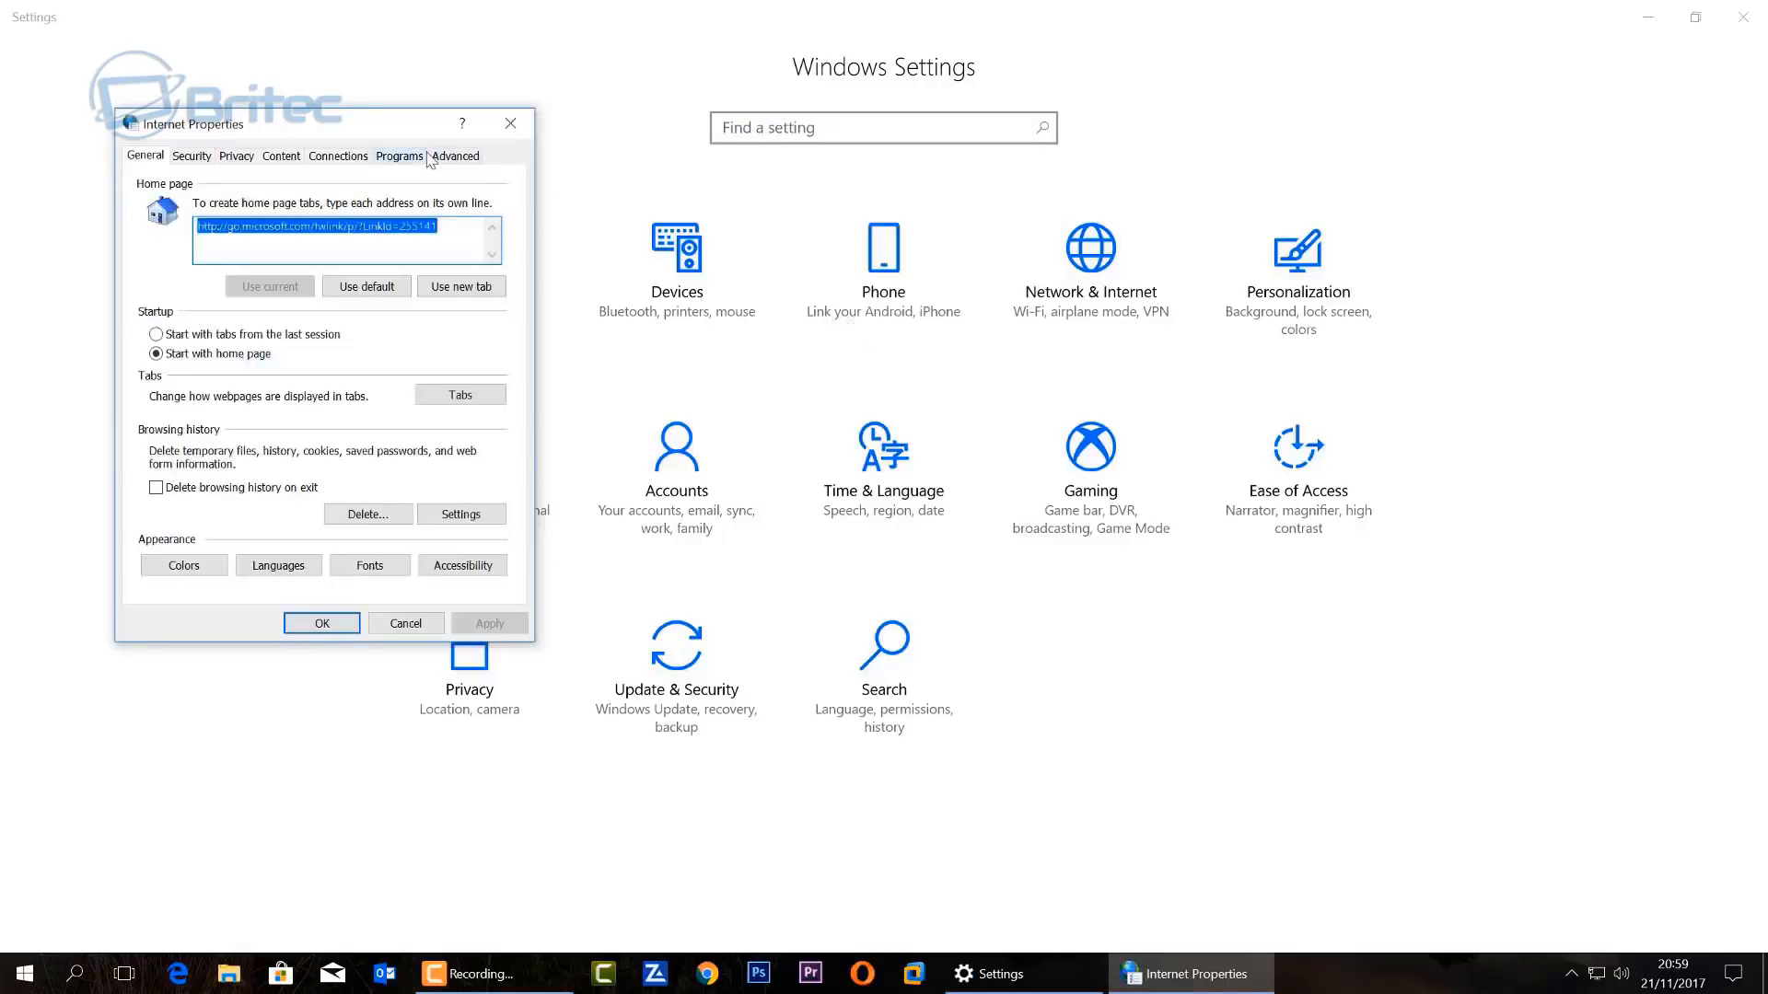
pyautogui.moveTo(359, 129); pyautogui.dragTo(859, 218)
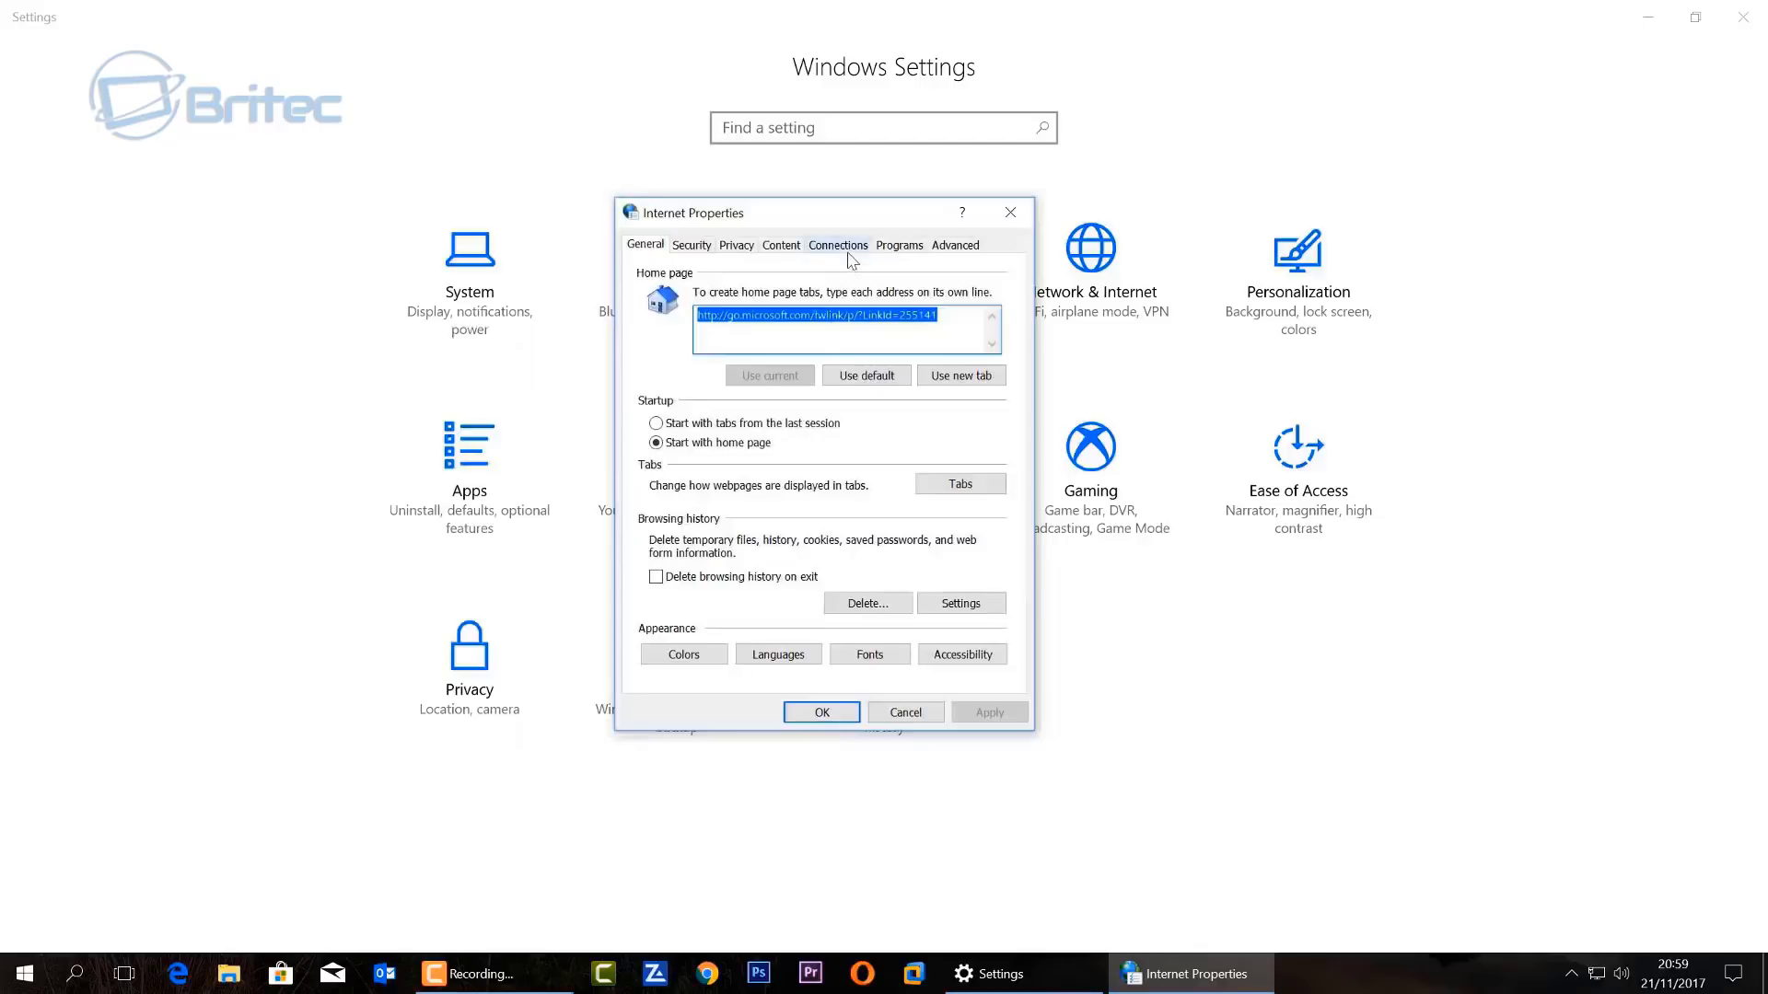
# Review the automatic configuration and proxy server options in the LAN settings, accept them, and close Internet Properties and Settings
pyautogui.click(846, 248)
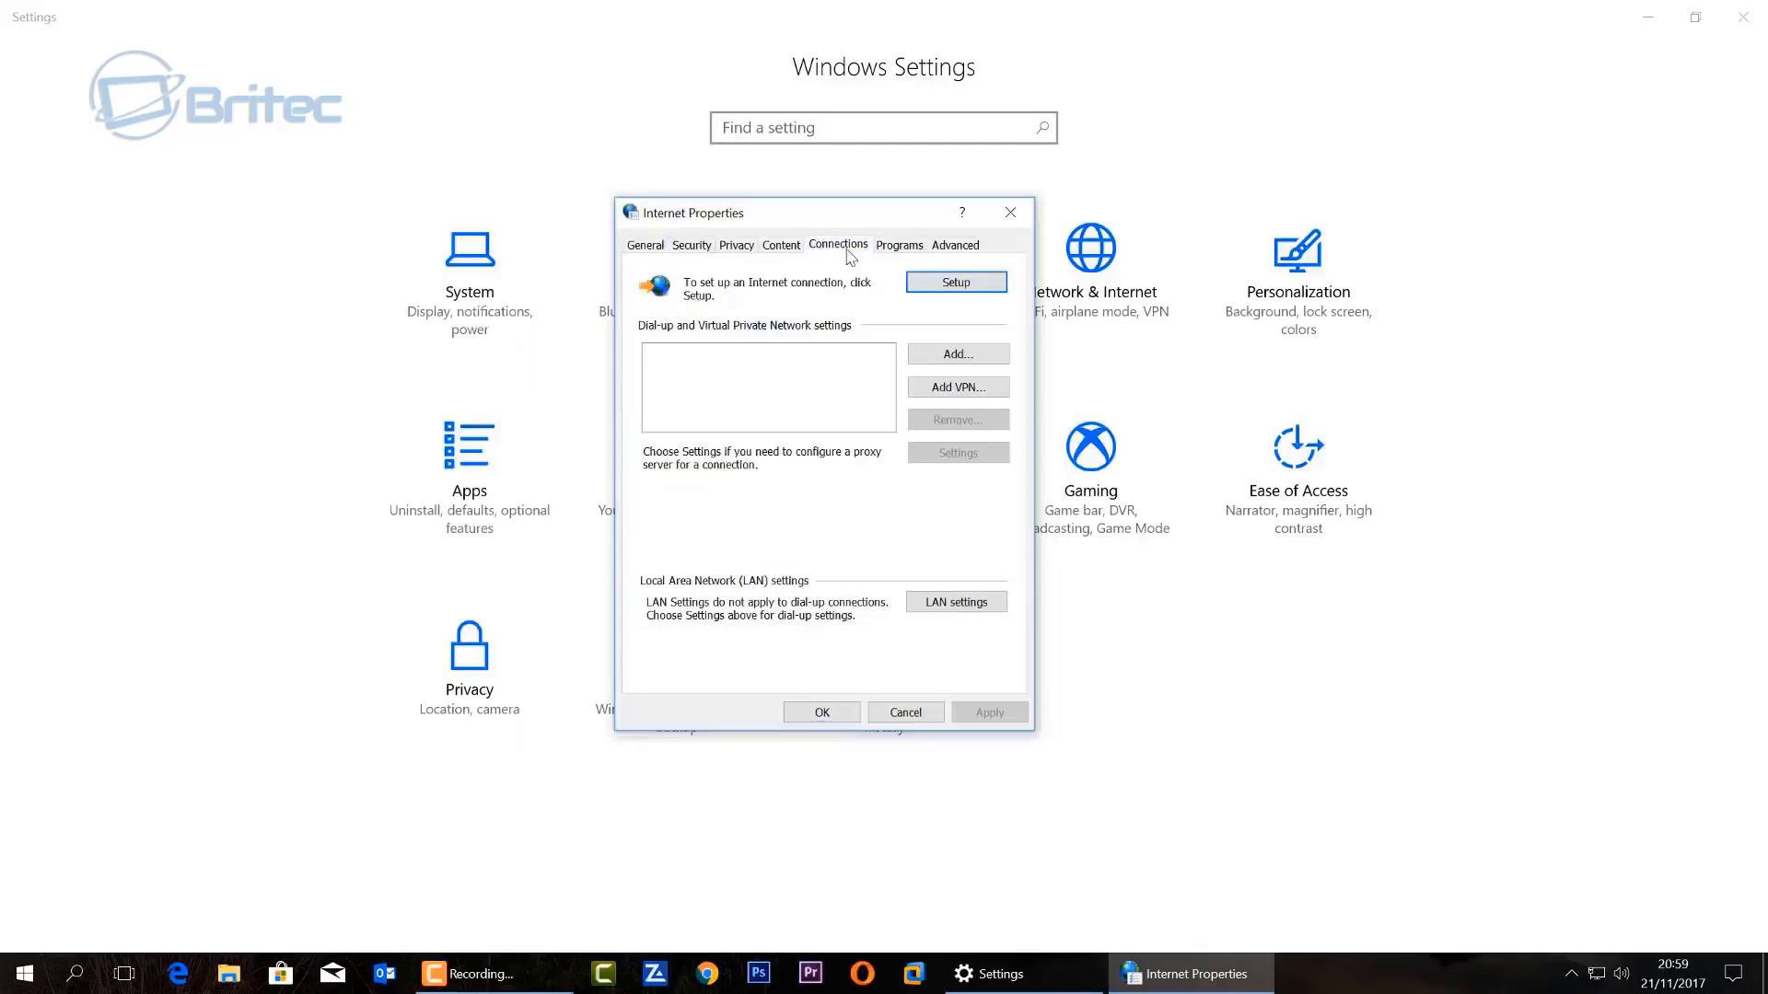
pyautogui.click(959, 615)
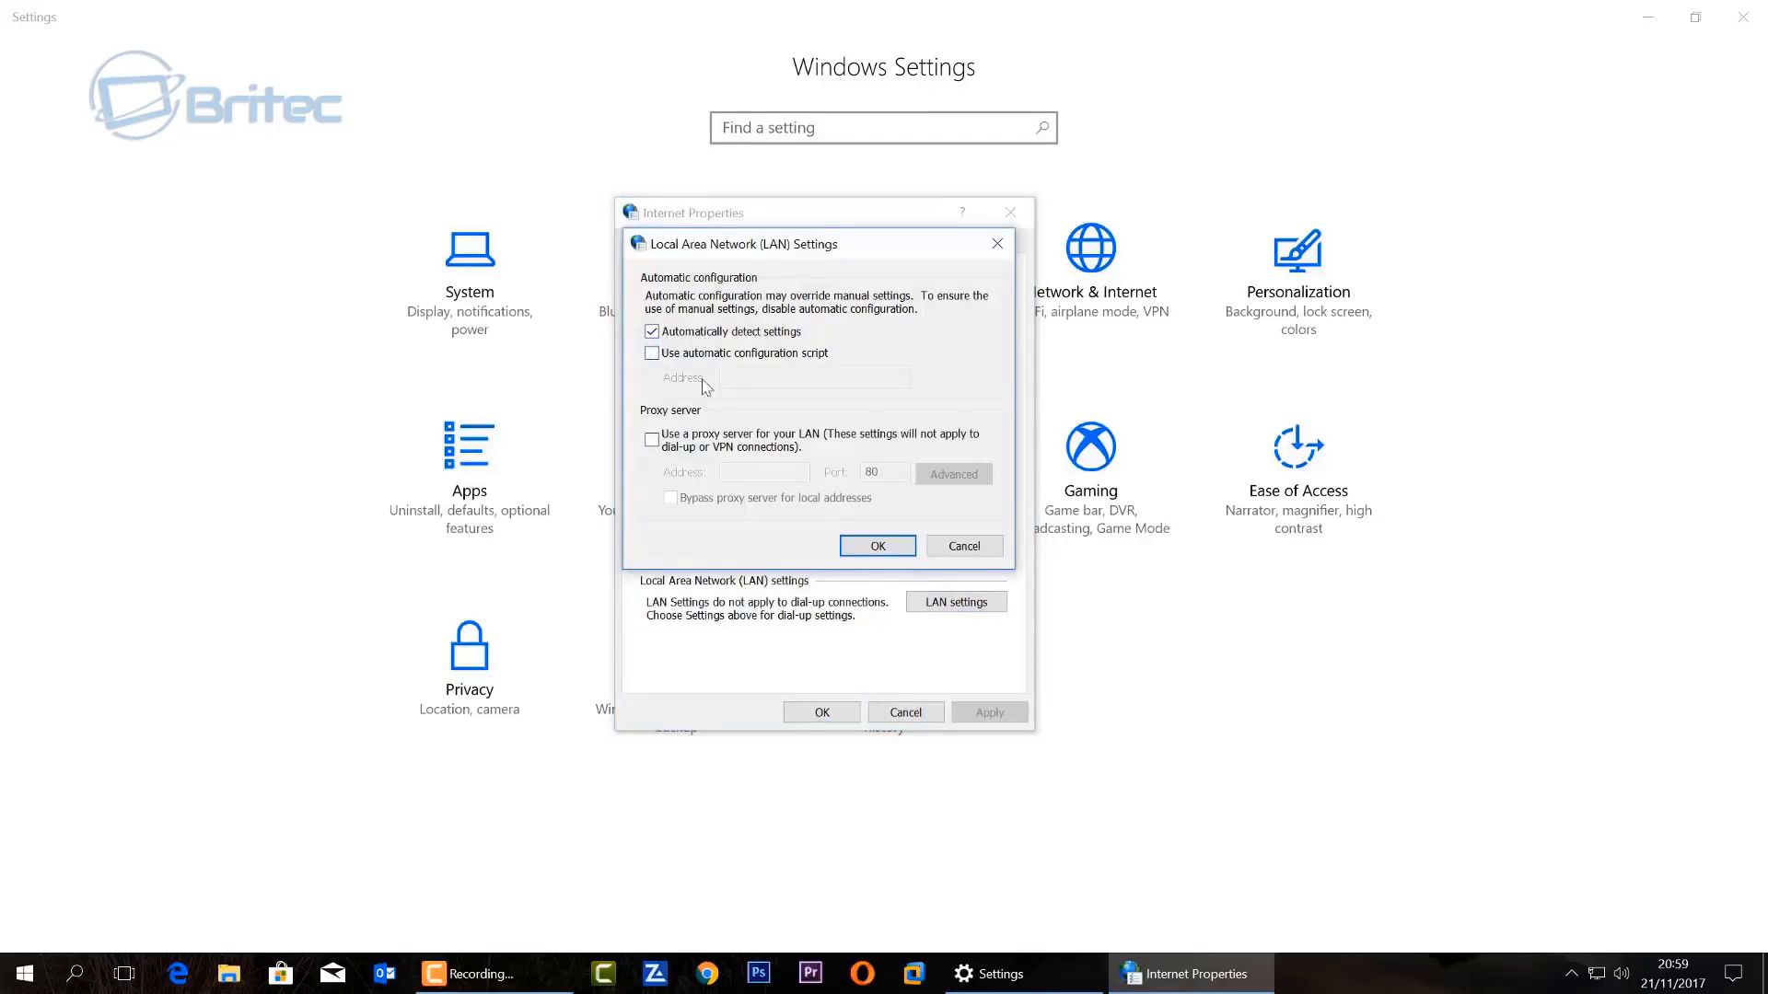
pyautogui.click(889, 548)
pyautogui.click(1009, 213)
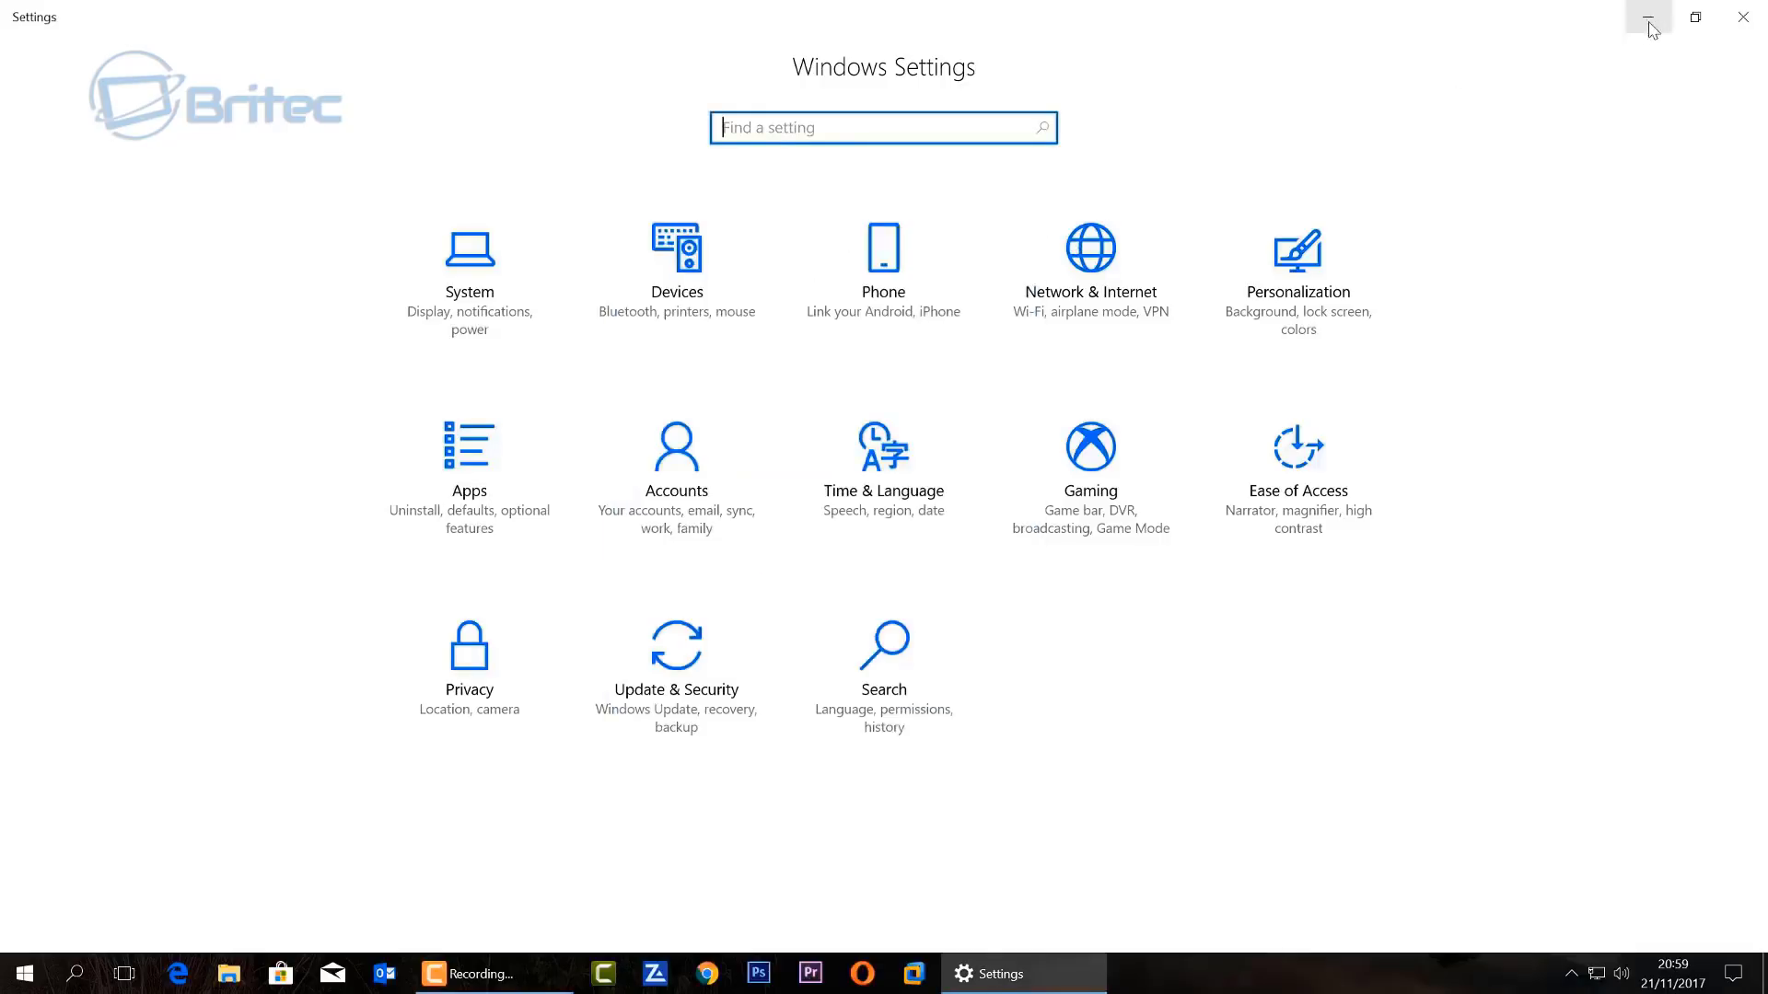
pyautogui.click(1738, 28)
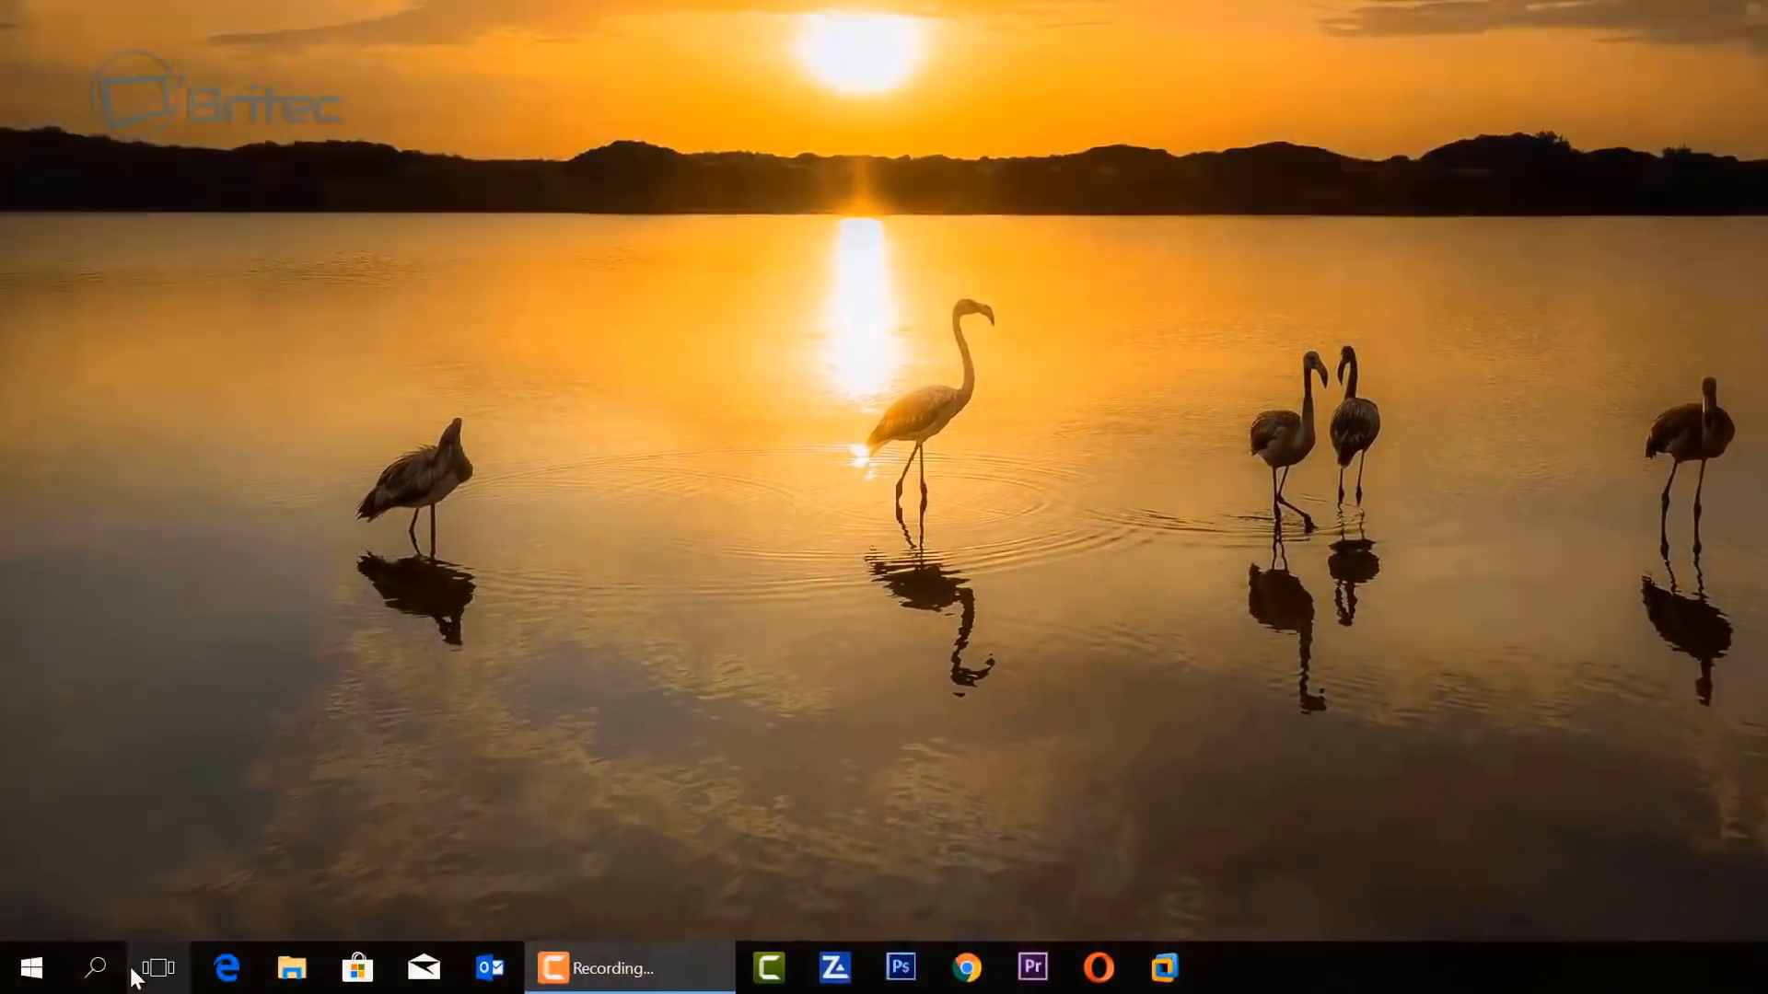
# Search Windows for trouble, open the Troubleshoot settings, and run the Windows Store Apps troubleshooter
pyautogui.press('super+s')
pyautogui.write('trouble')
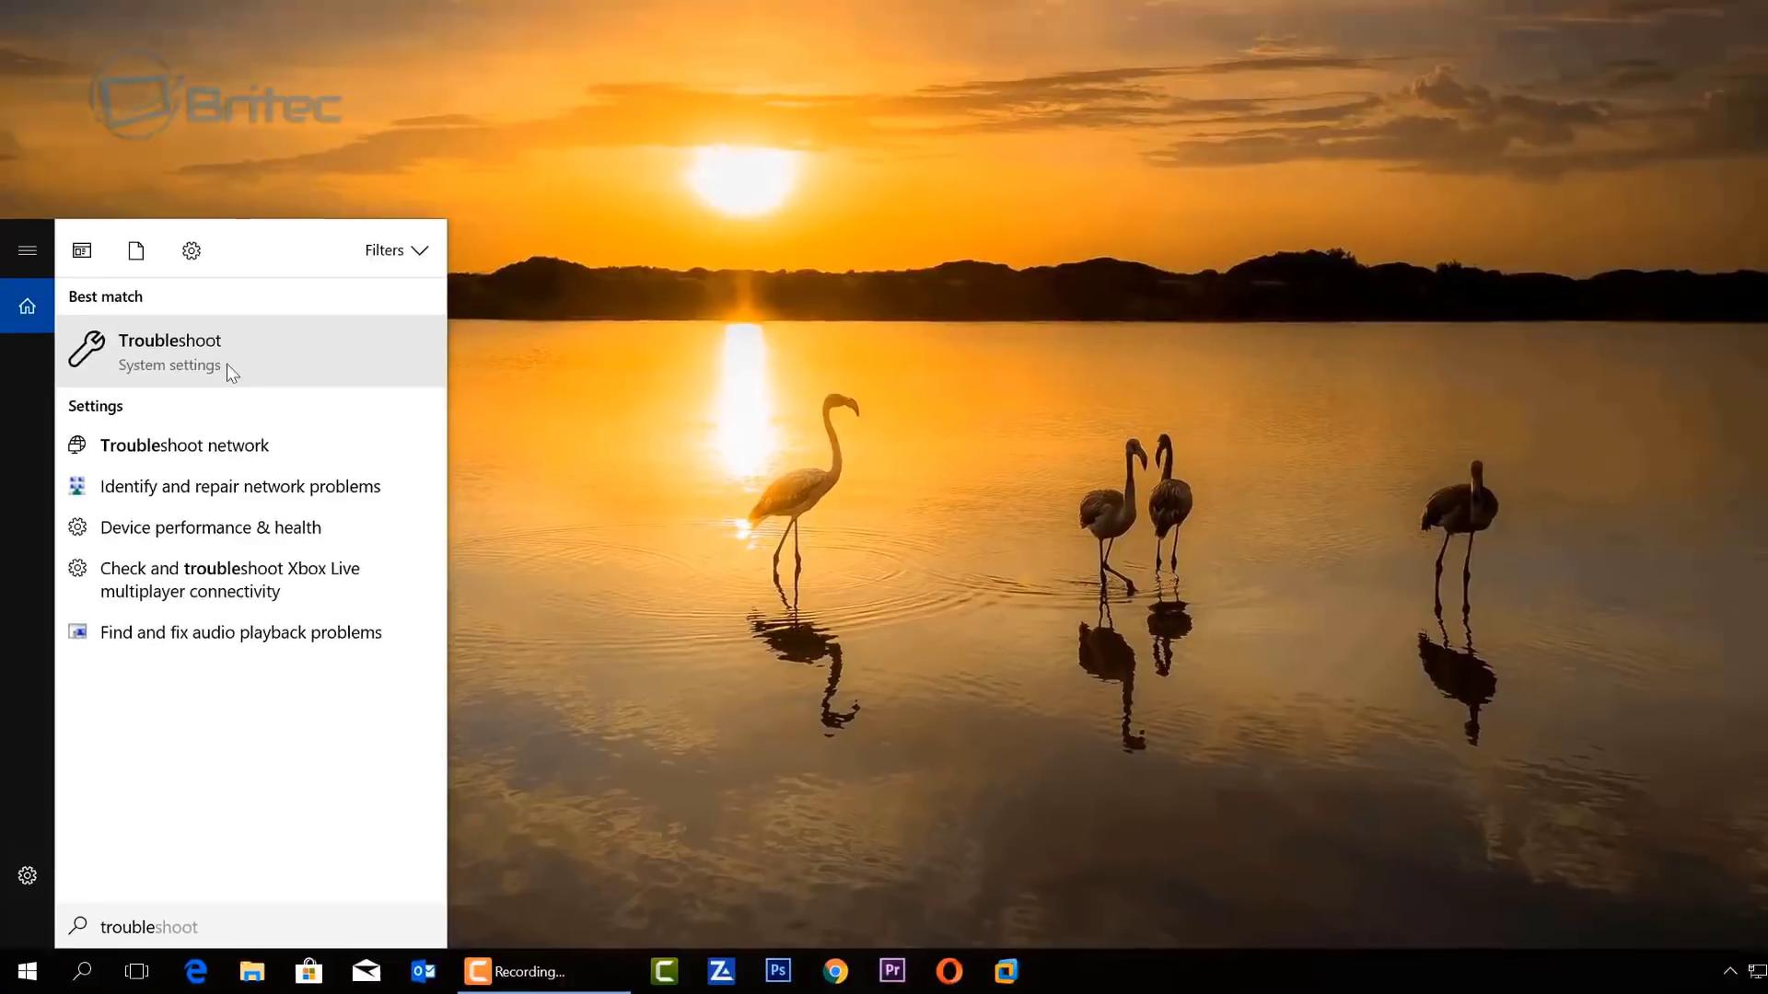
pyautogui.click(266, 203)
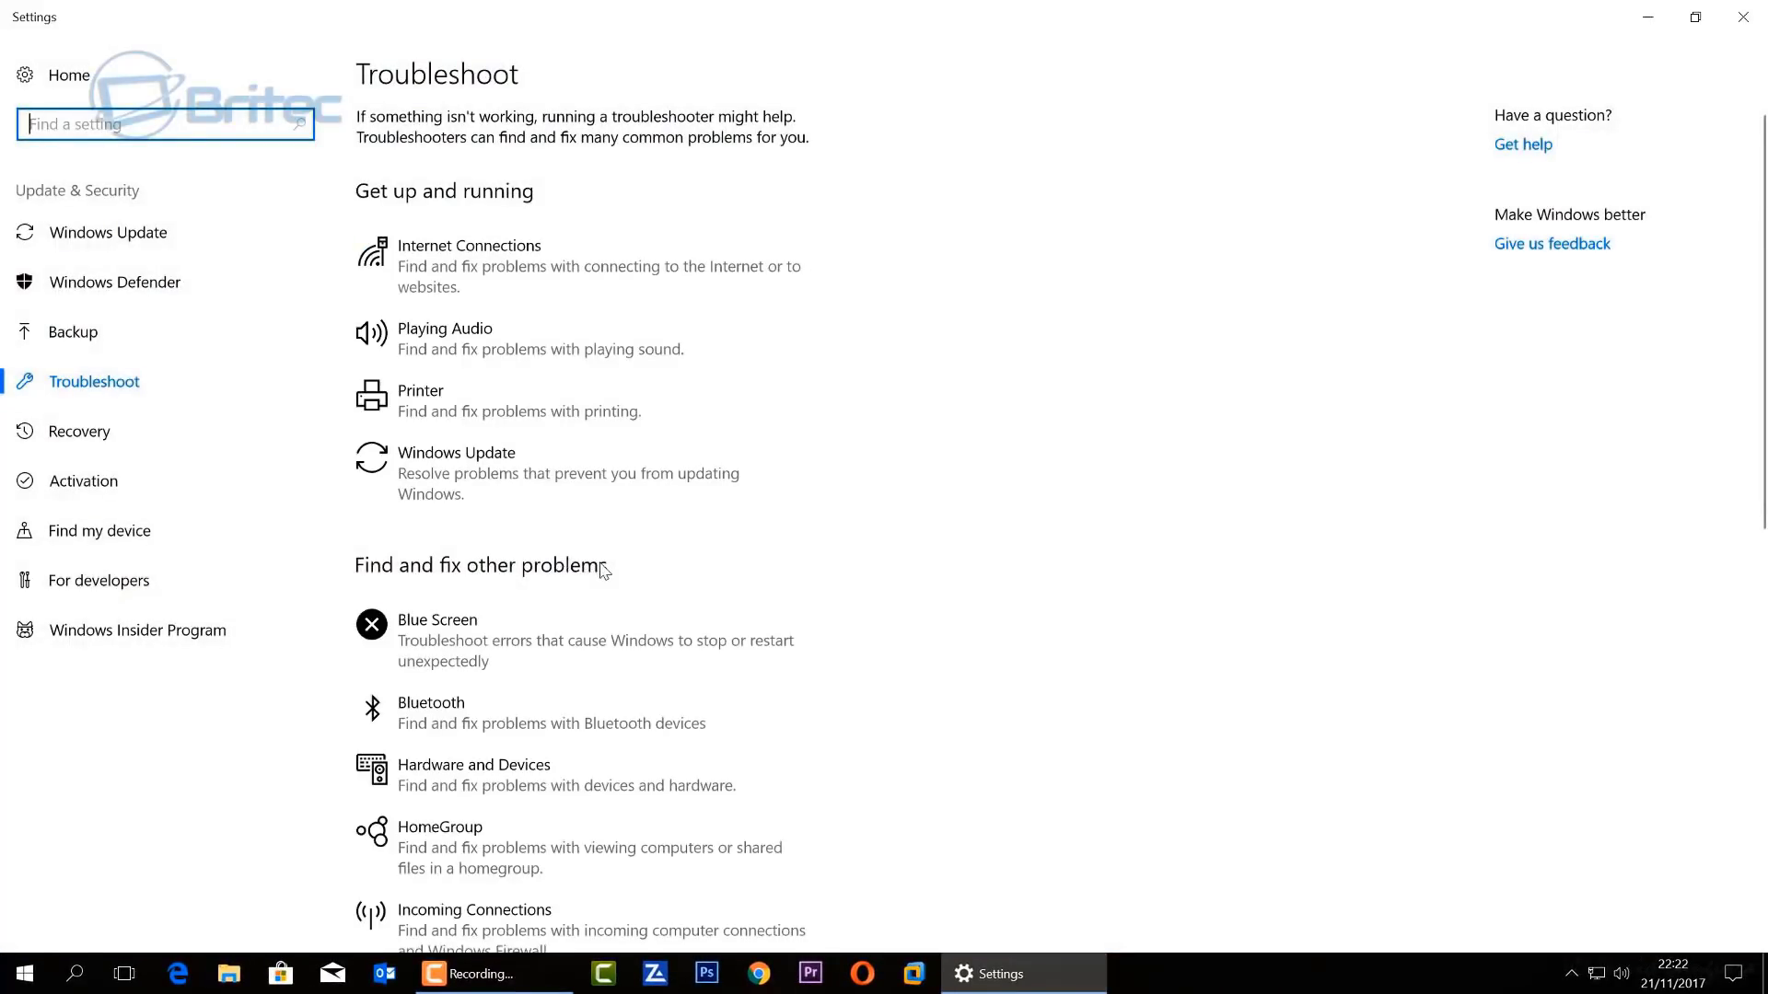
pyautogui.scroll(-5, 603, 571)
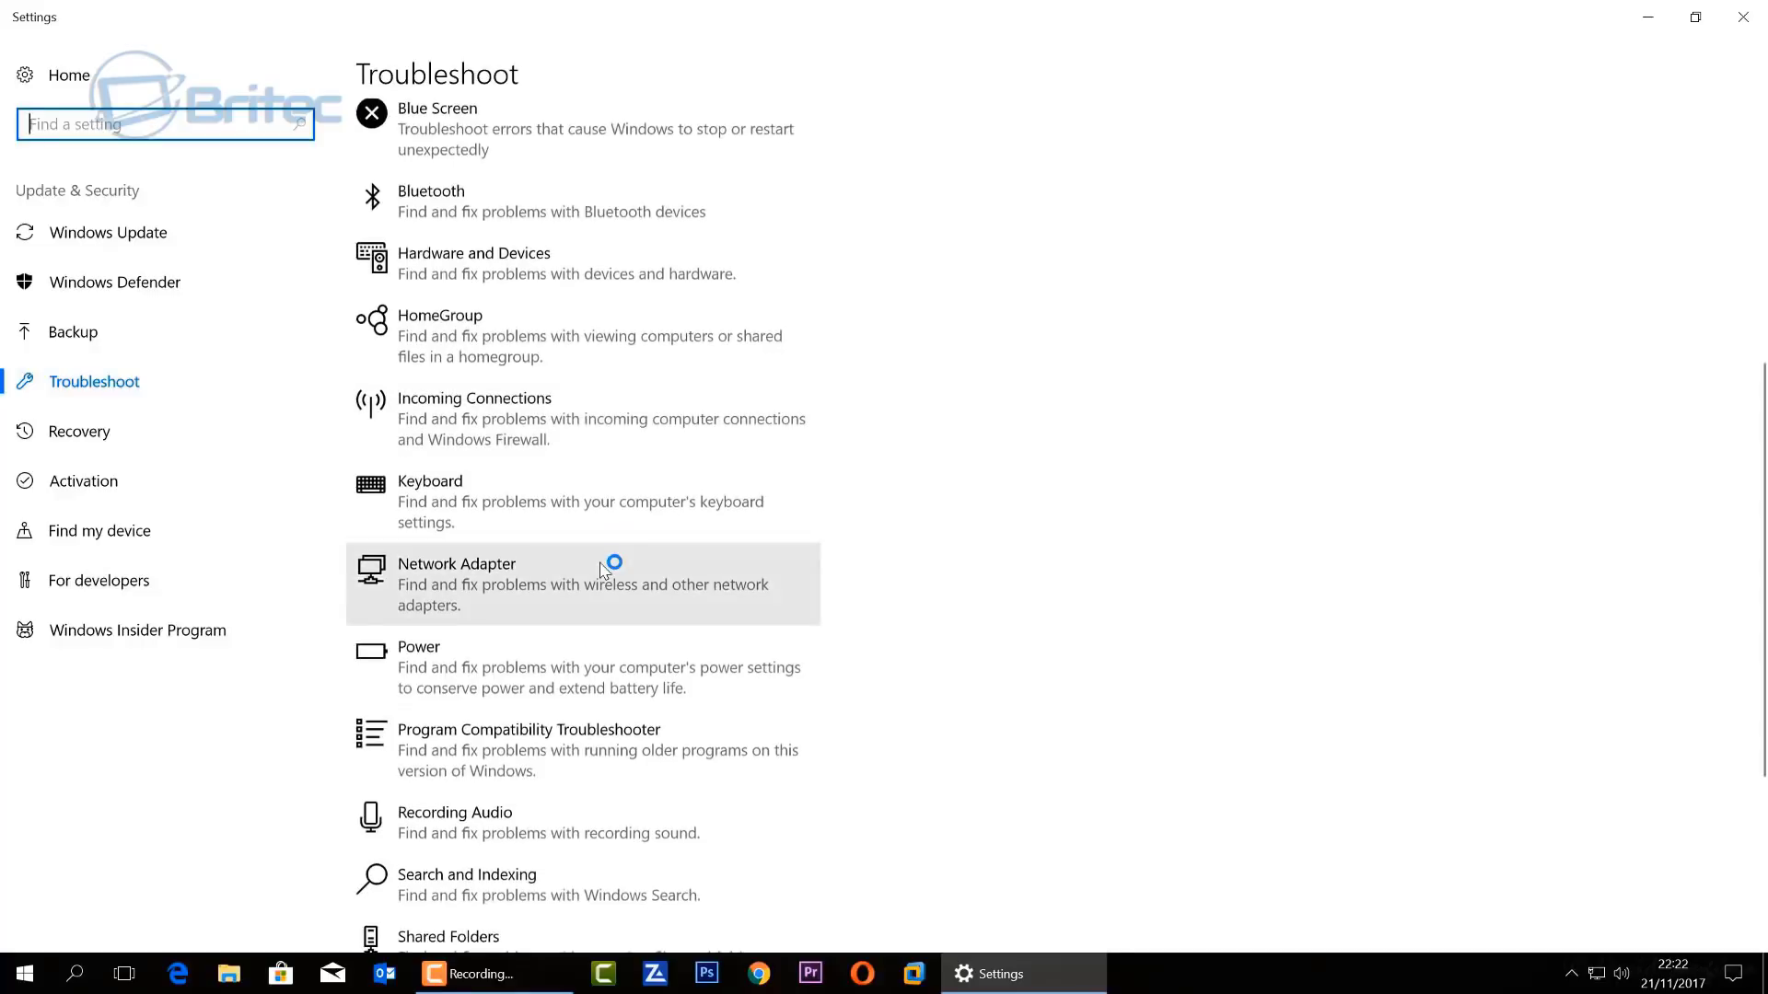
pyautogui.scroll(-3, 603, 571)
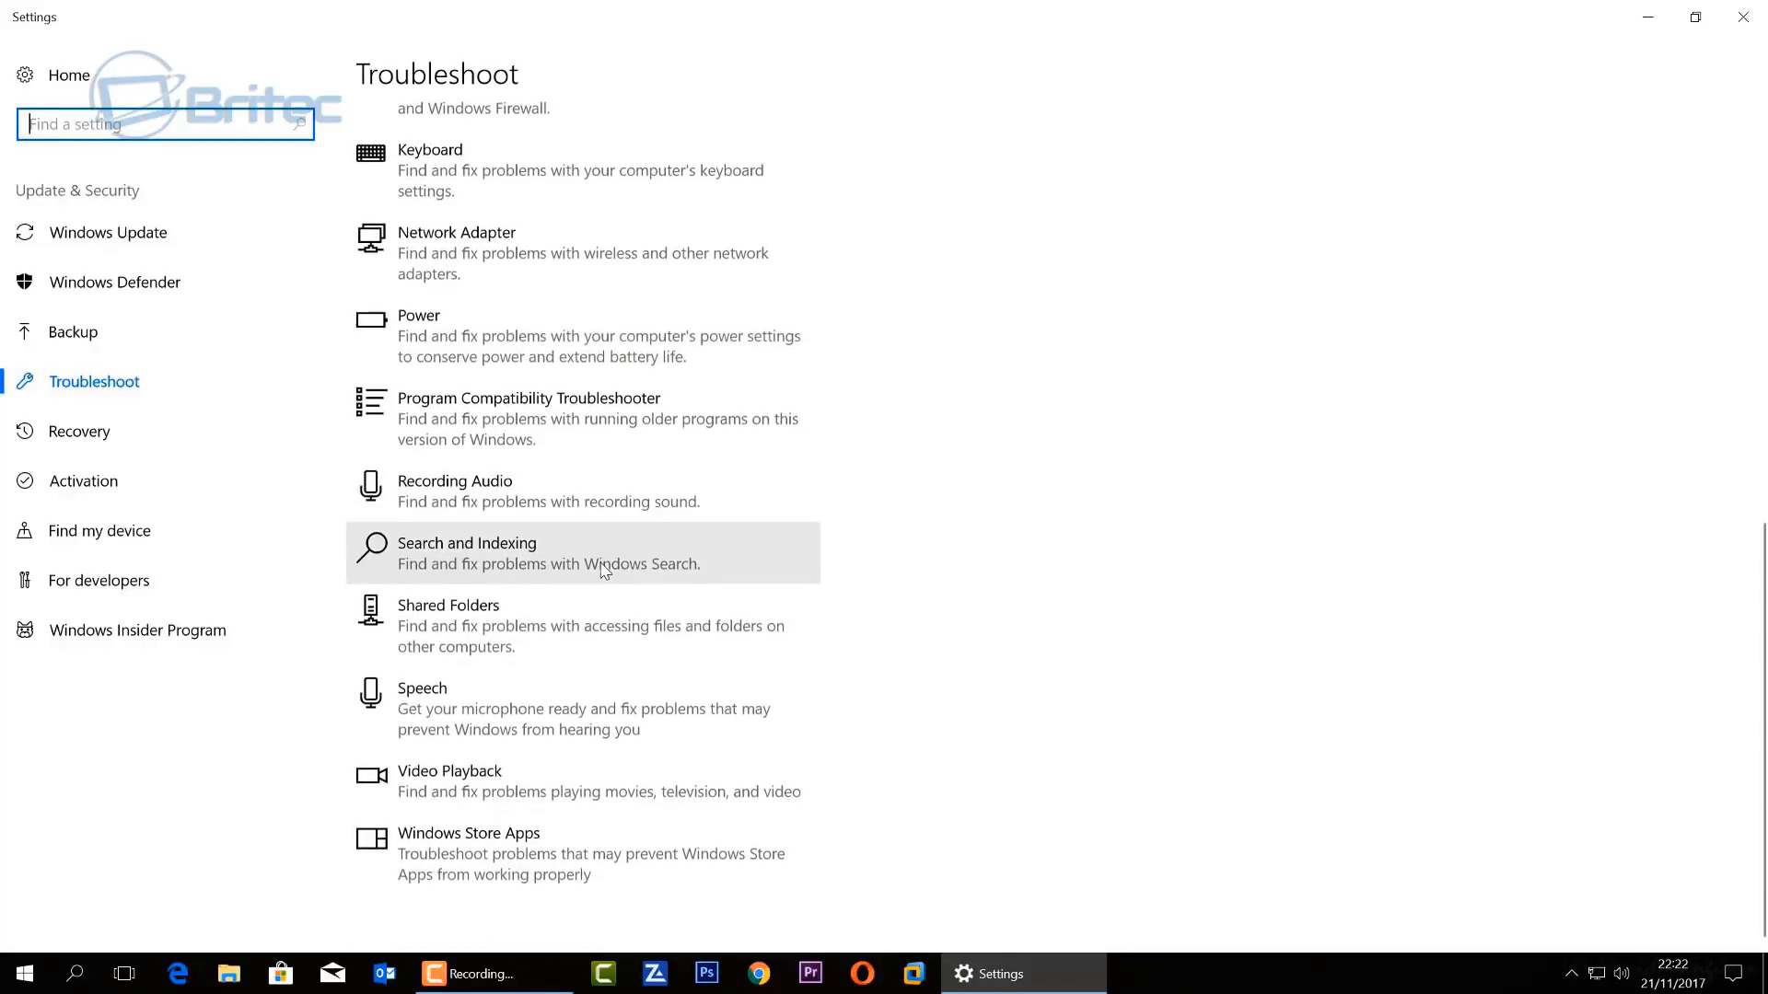
pyautogui.click(531, 845)
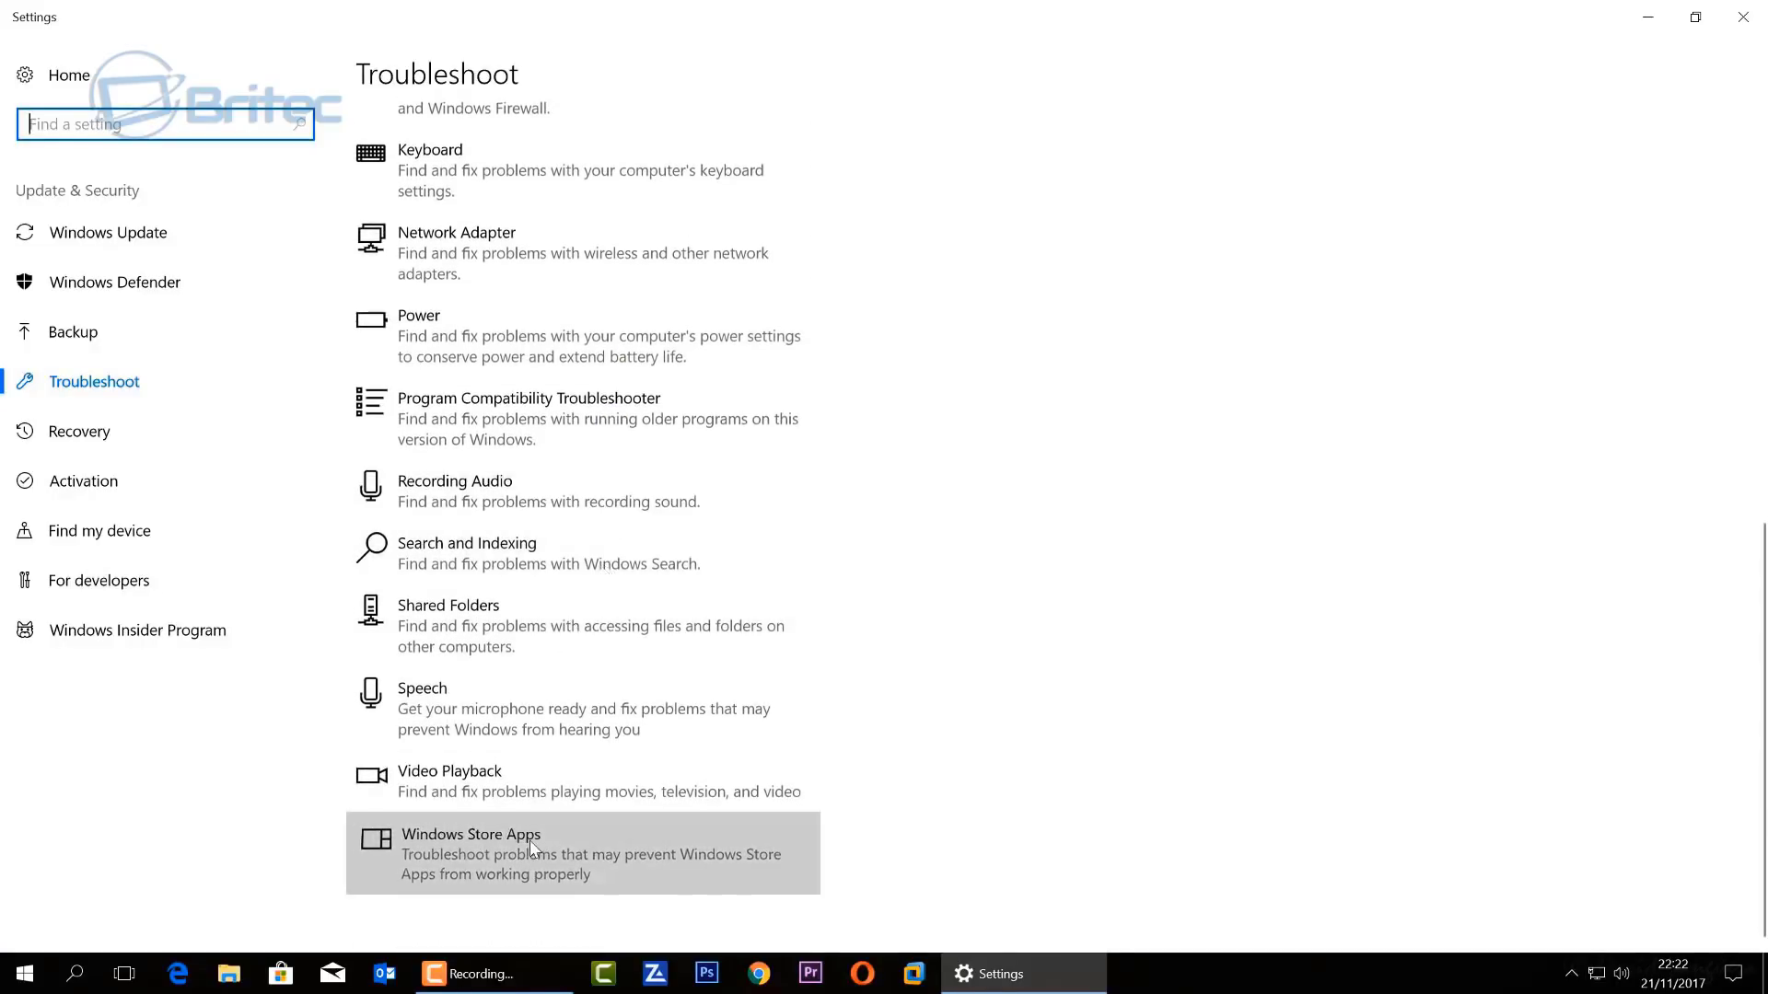
pyautogui.click(755, 860)
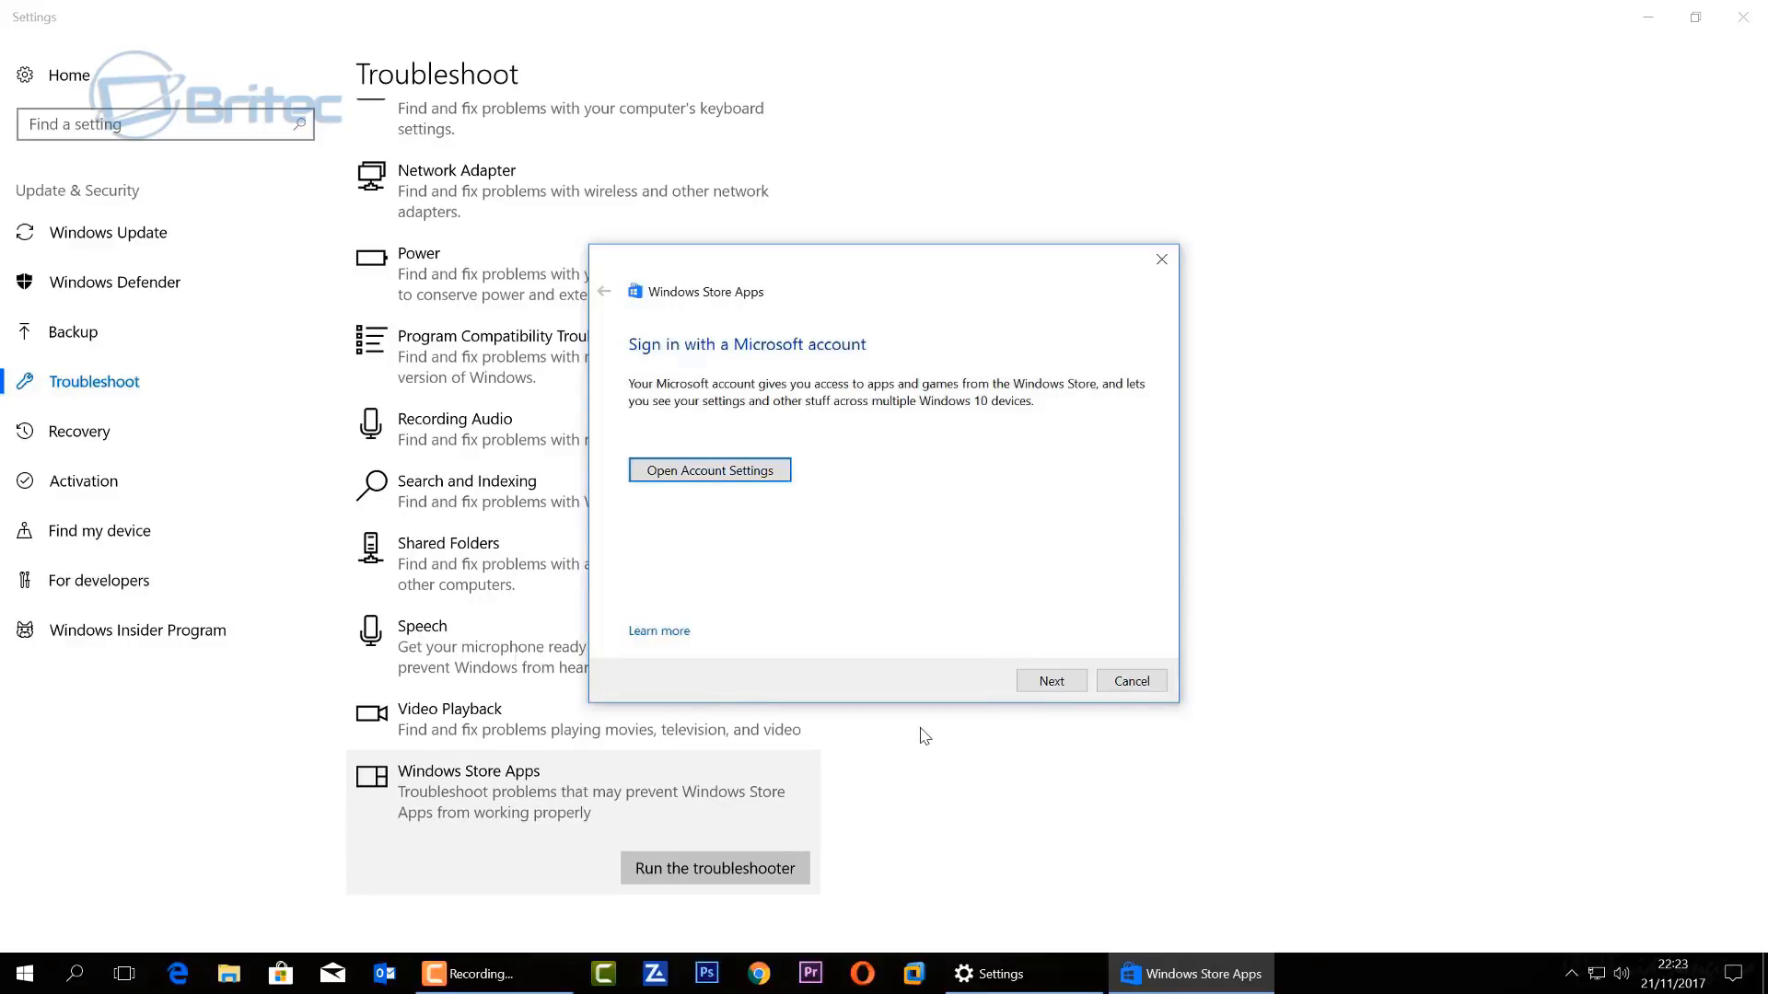
# Skip the troubleshooter's Microsoft account sign-in suggestion and open Apps & features from its Reset an app suggestion
pyautogui.click(1057, 686)
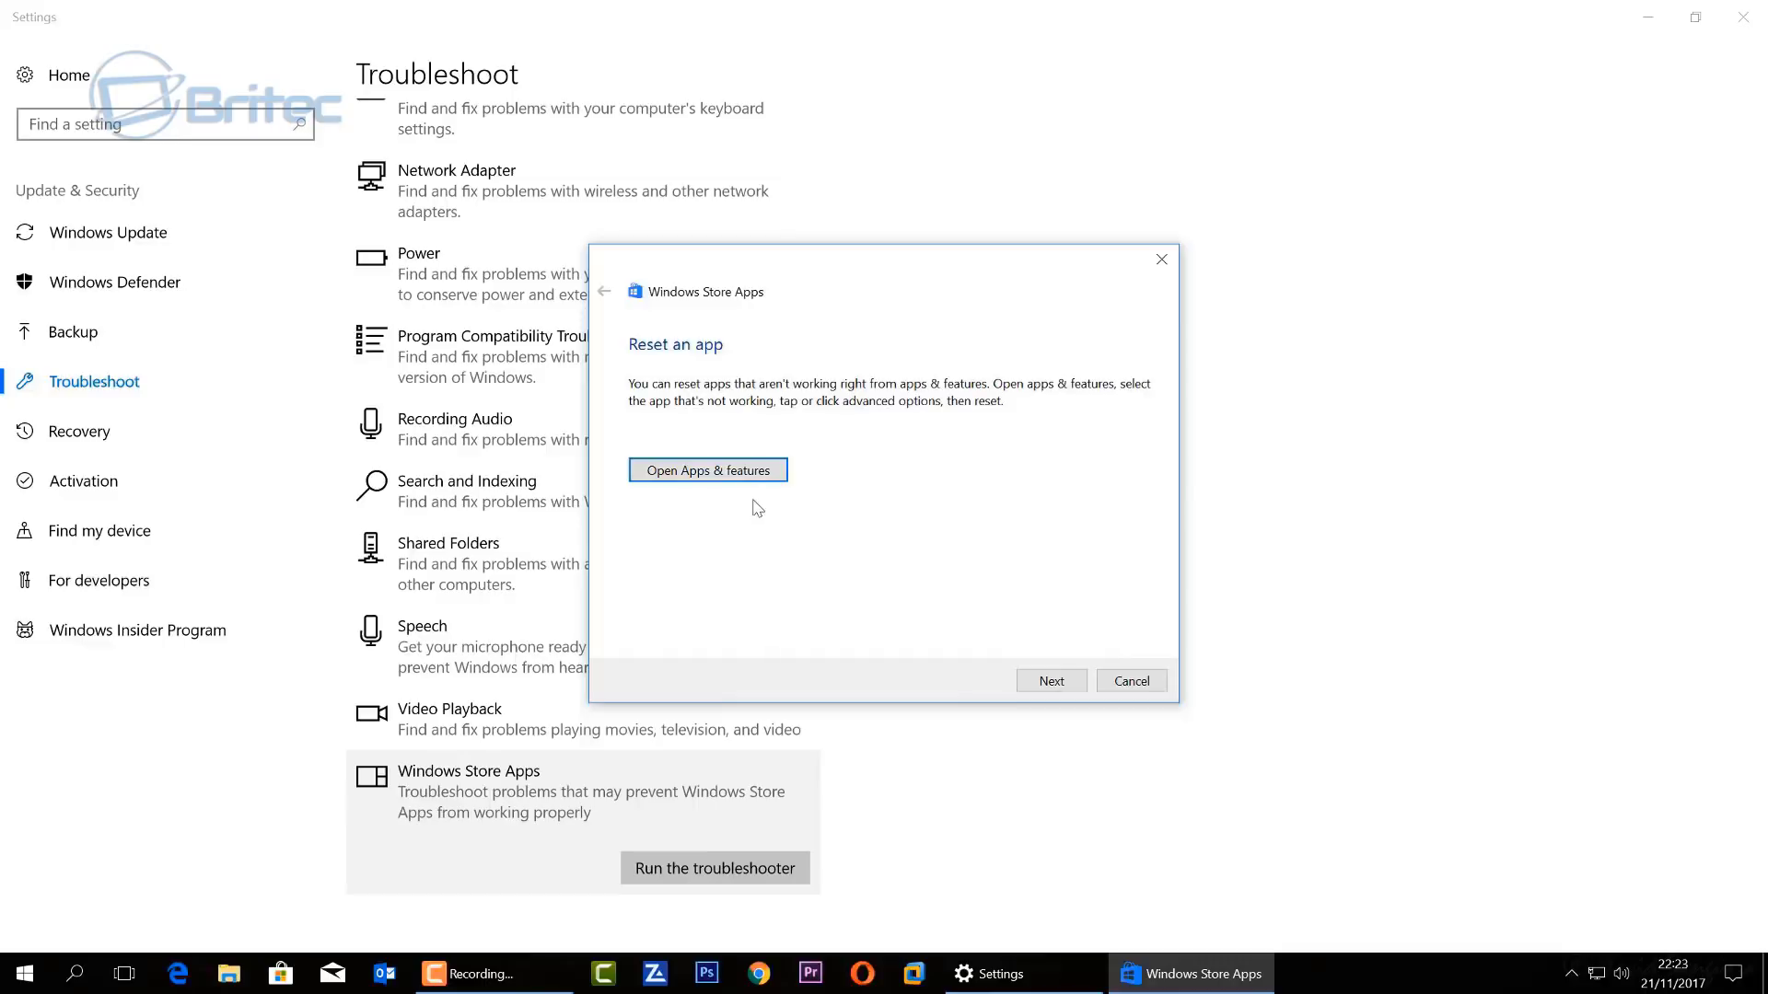
pyautogui.click(709, 470)
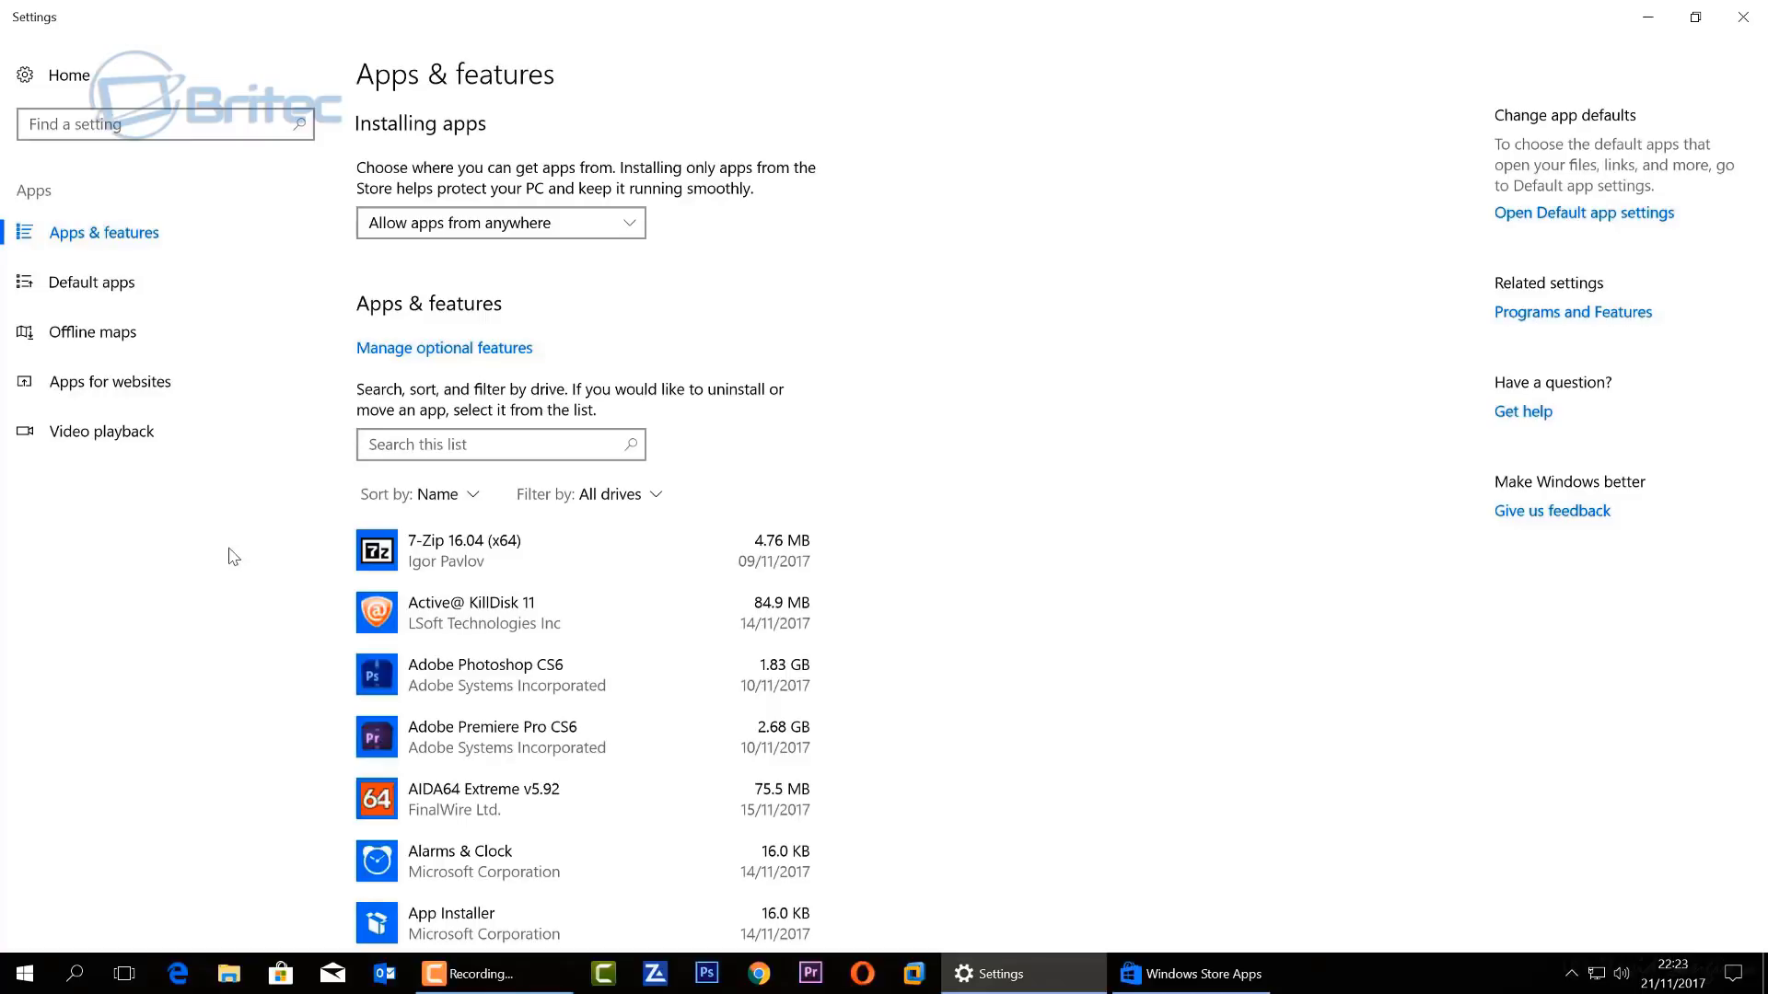
# Find Microsoft Store in the installed apps list, open its advanced options, and reset the app's data
pyautogui.scroll(-8, 373, 695)
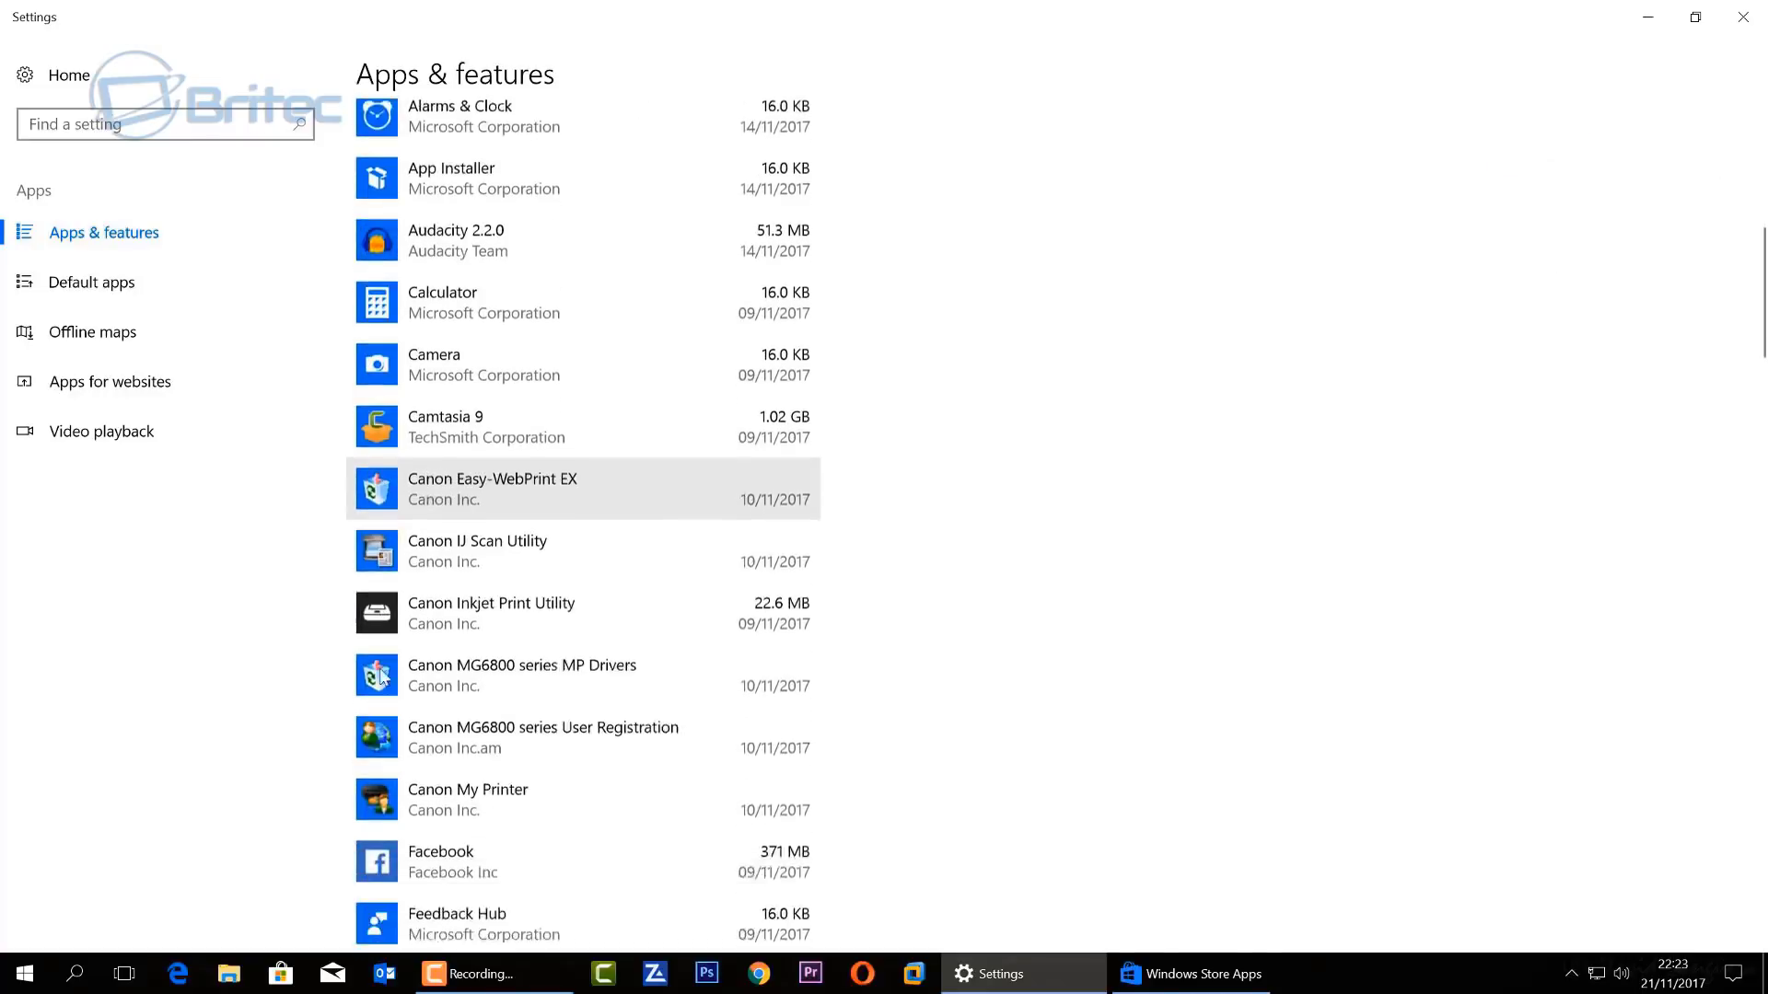
pyautogui.scroll(-3, 373, 695)
pyautogui.scroll(-3, 376, 727)
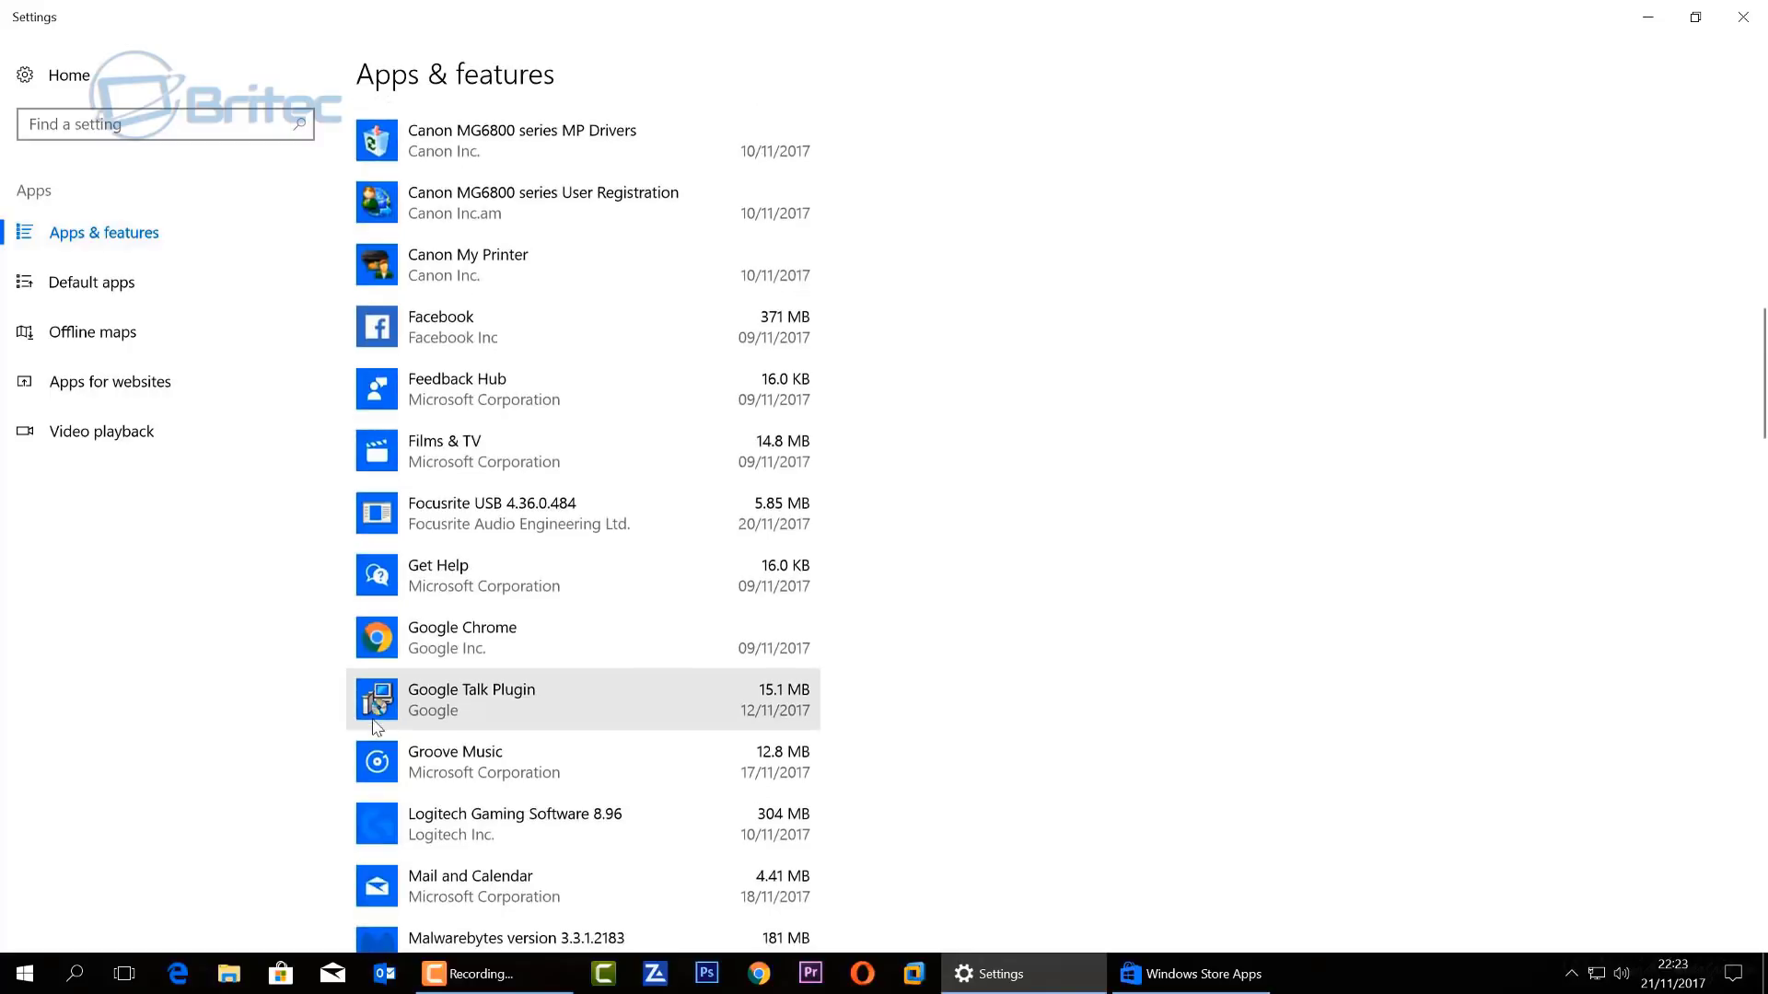
pyautogui.scroll(-12, 376, 728)
pyautogui.scroll(4, 376, 727)
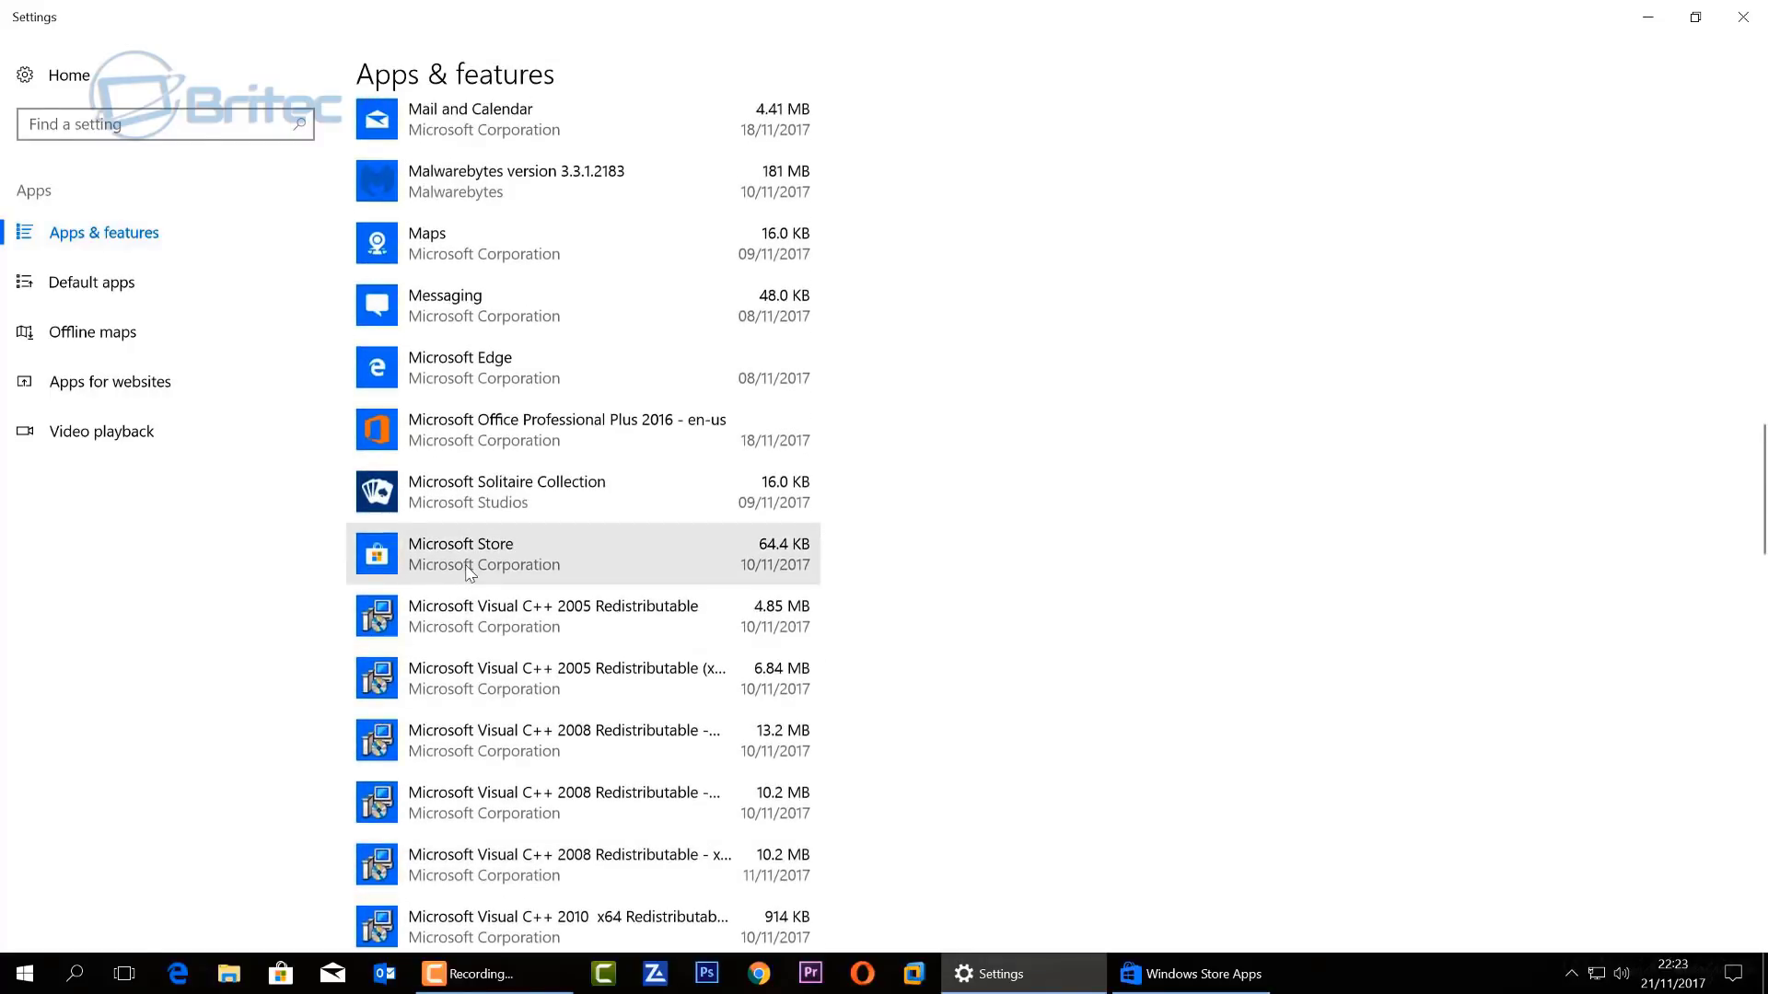
pyautogui.click(469, 574)
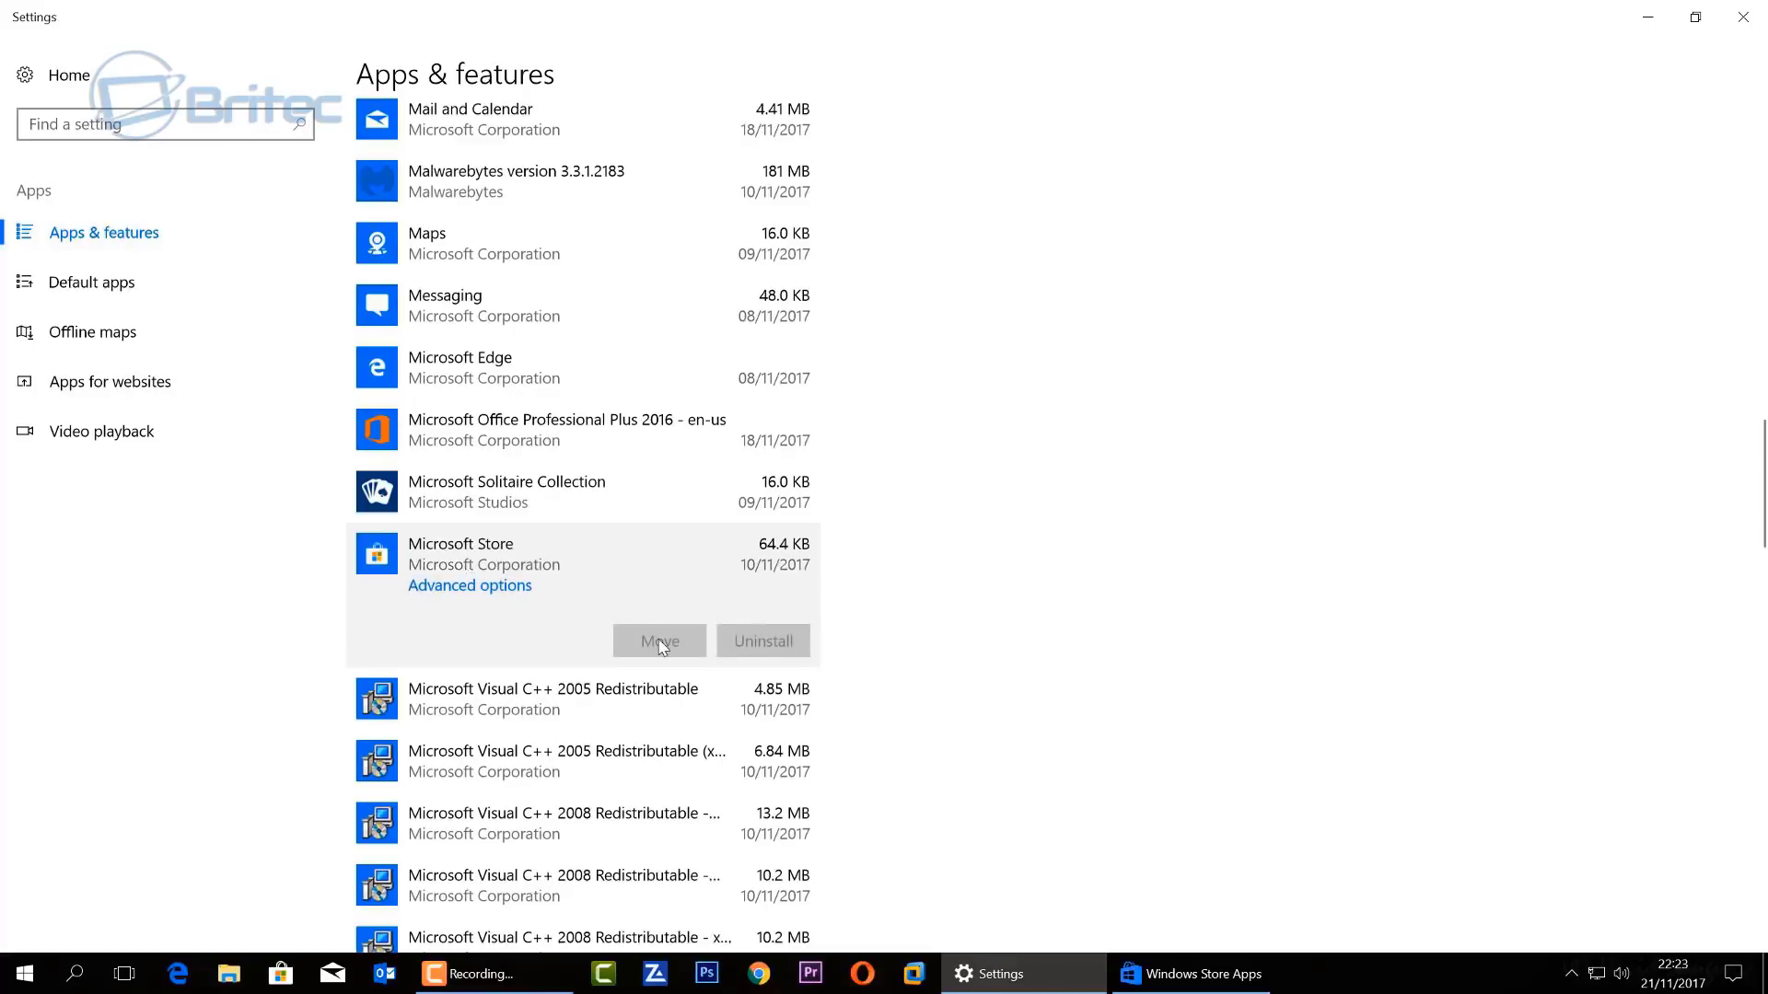
pyautogui.click(479, 588)
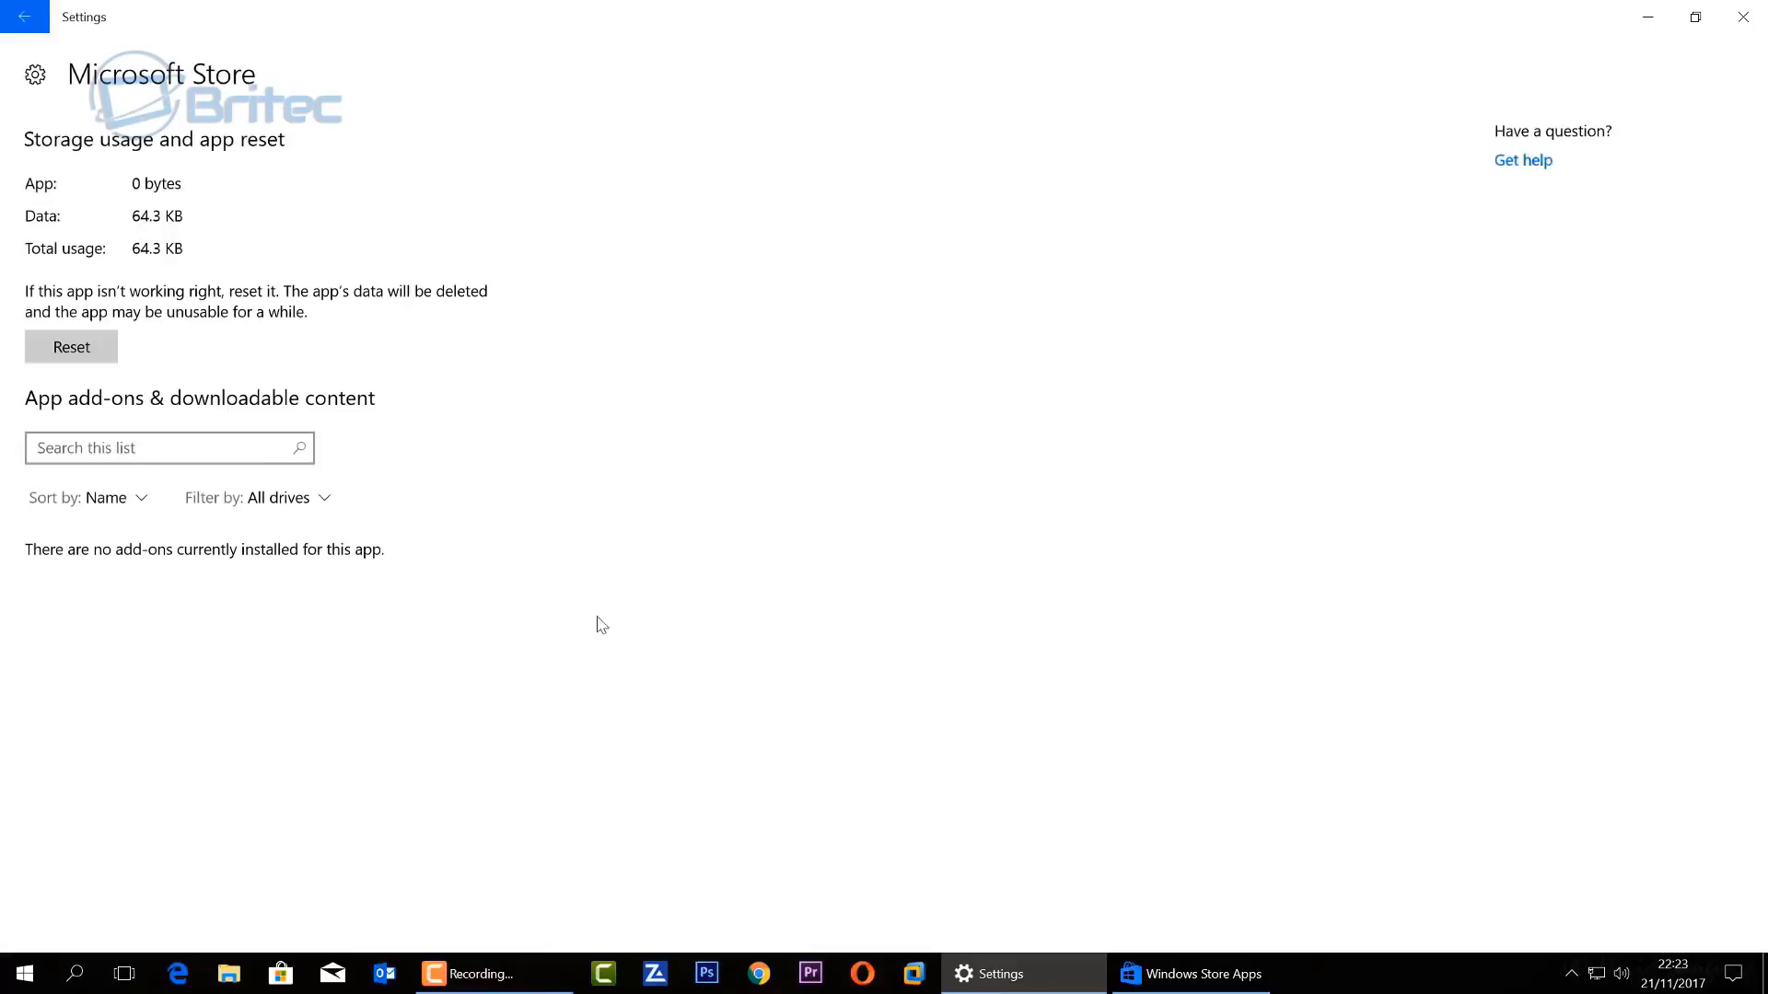
pyautogui.click(69, 349)
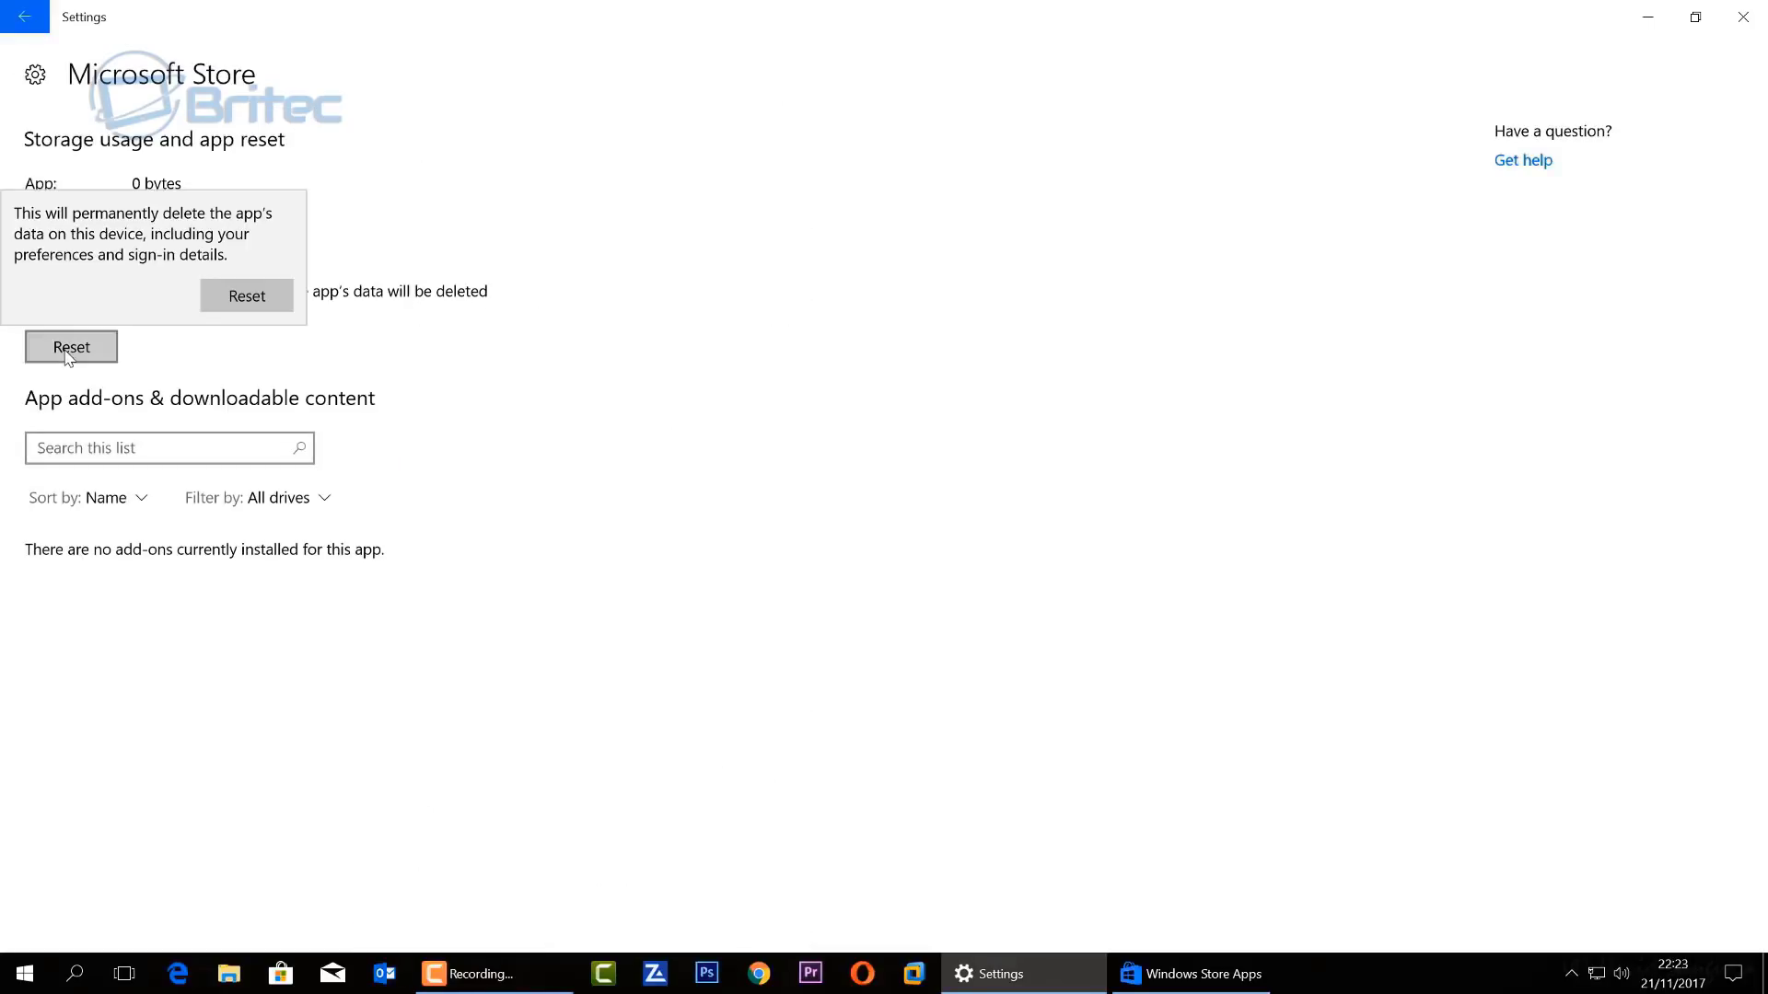
pyautogui.click(242, 297)
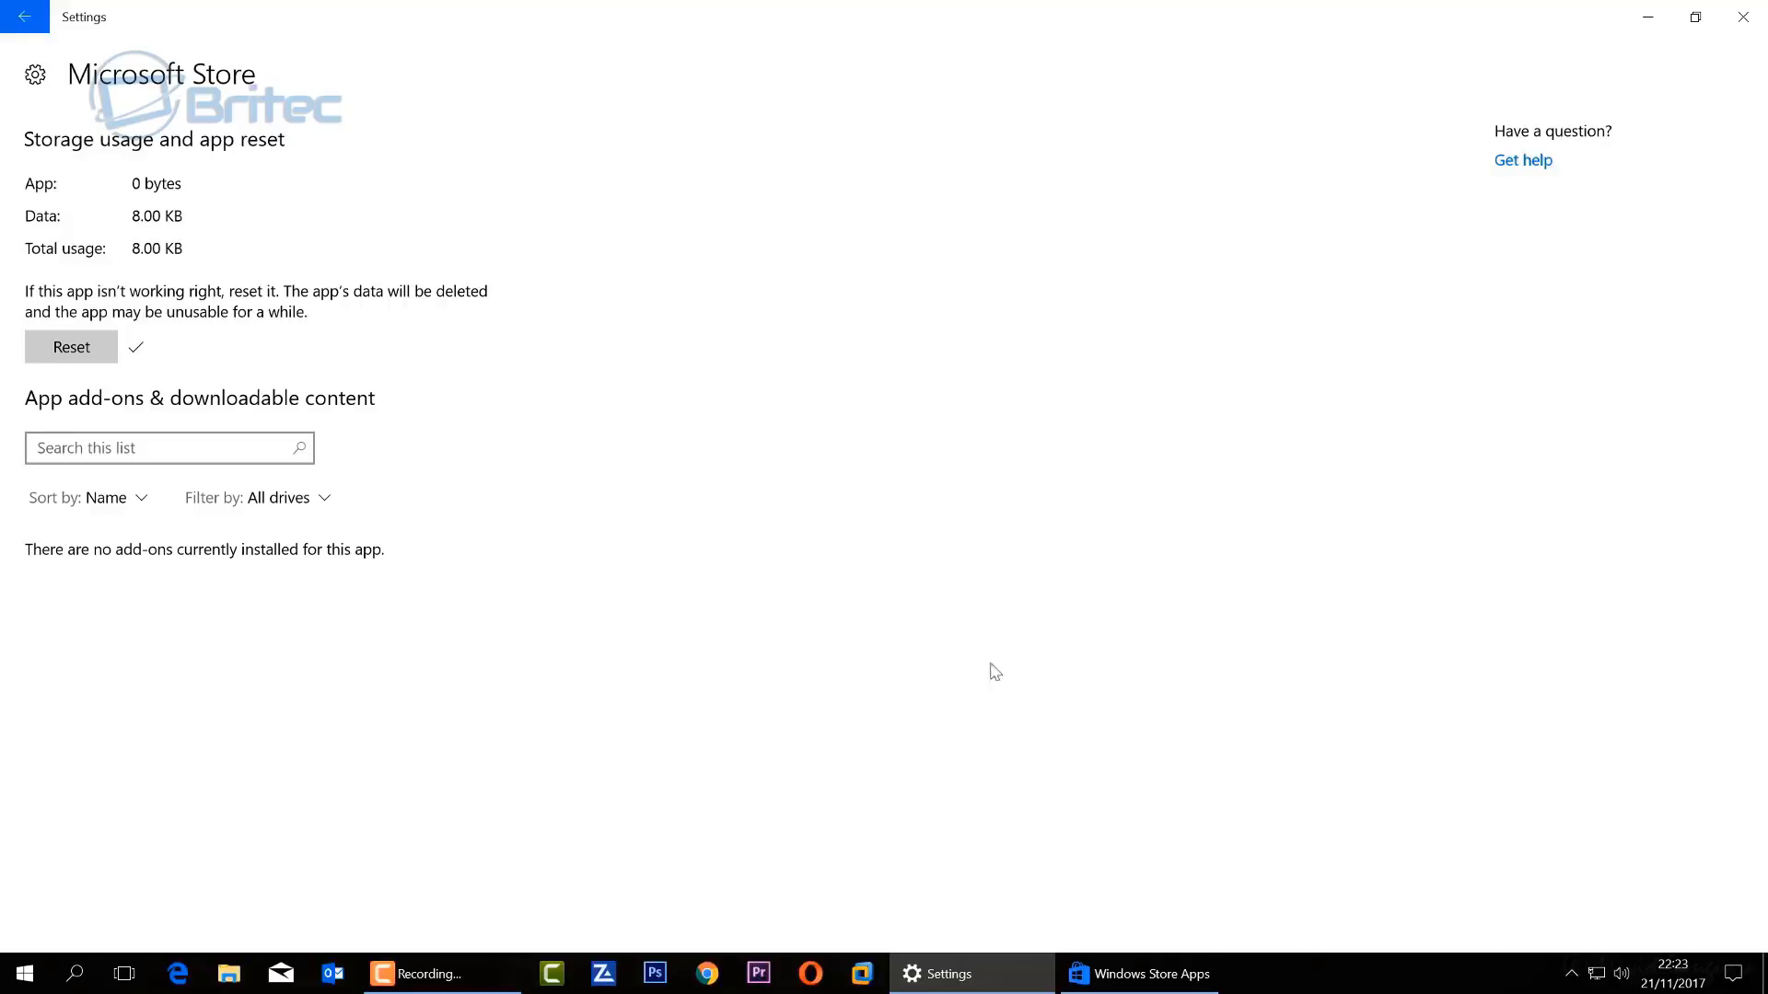
# Close Settings, continue the Windows Store Apps troubleshooter through to its results, and close it
pyautogui.click(1742, 16)
pyautogui.click(1055, 682)
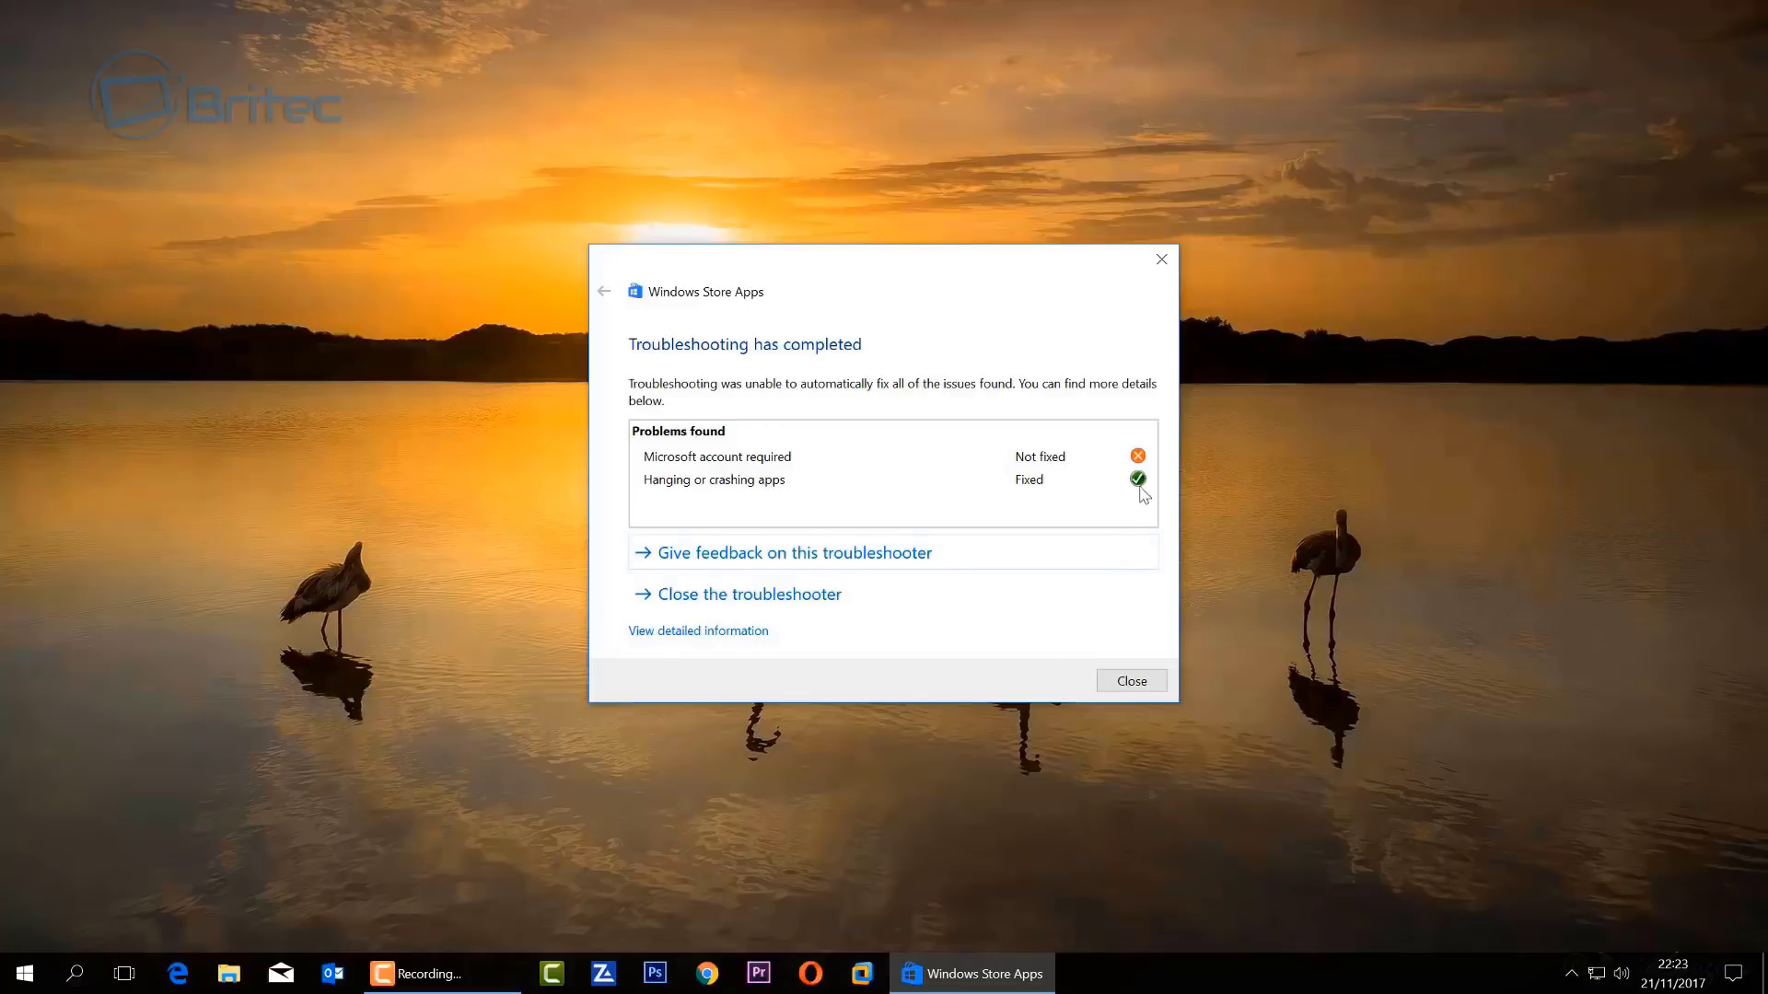
pyautogui.click(1132, 681)
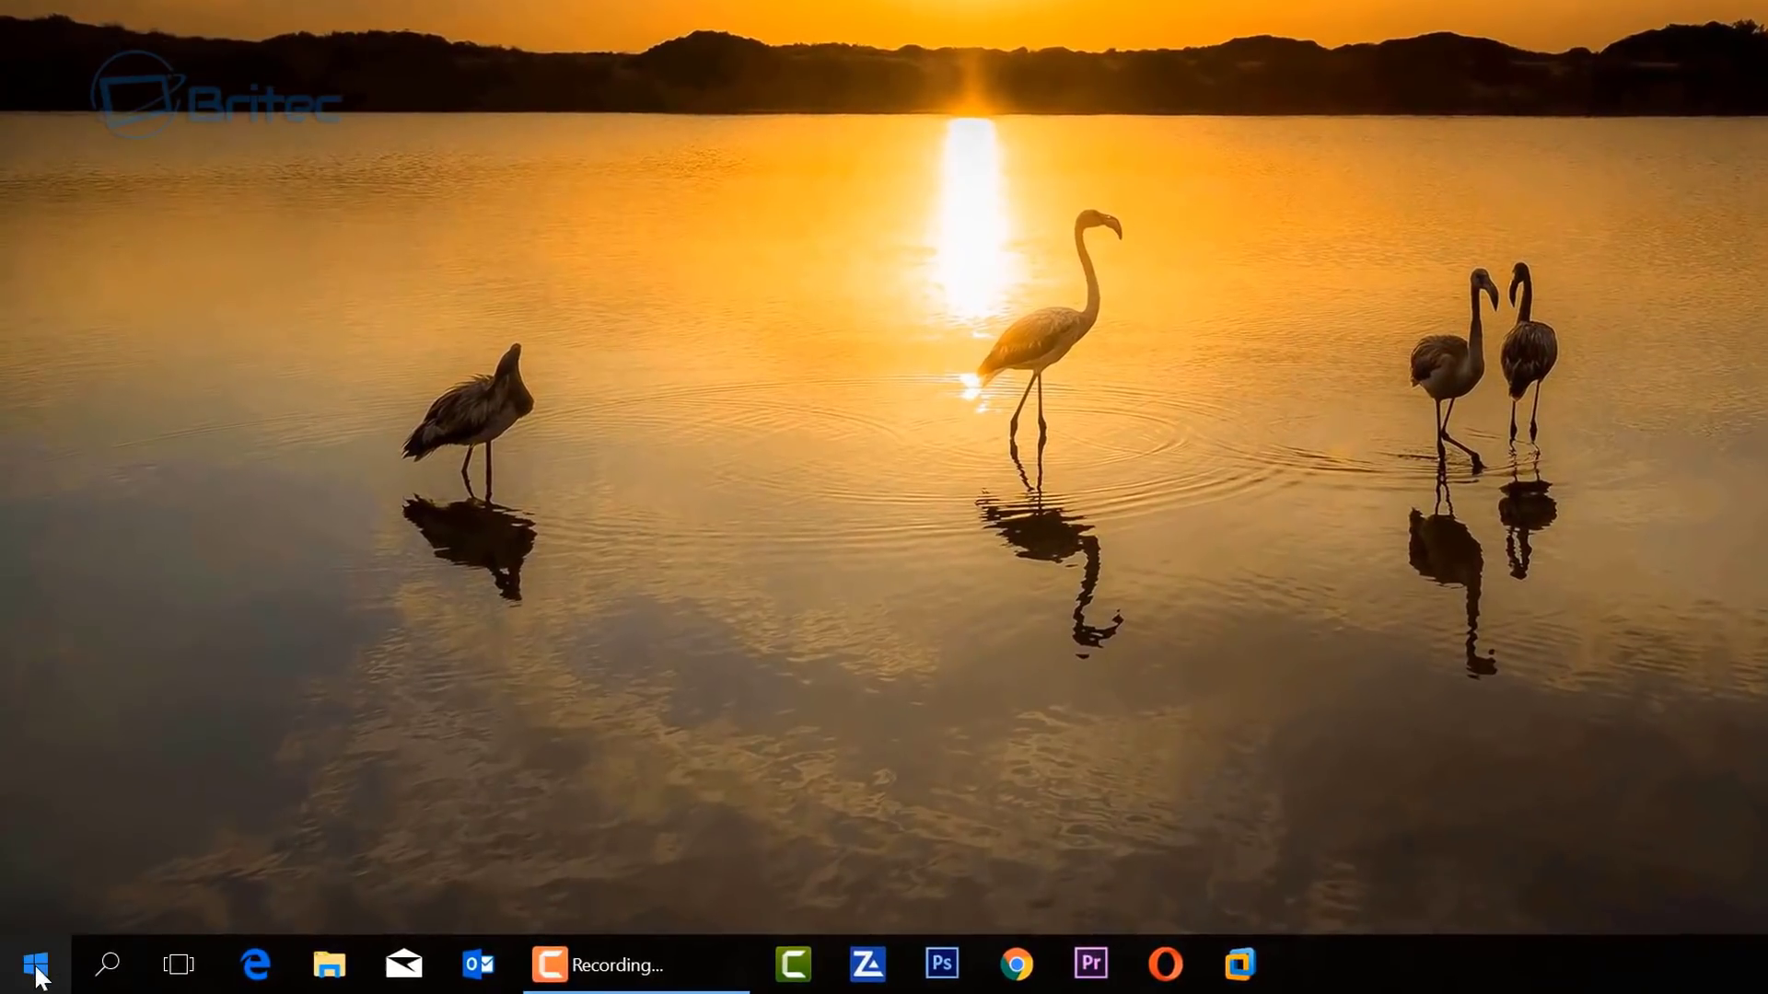
# Open Command Prompt as administrator, run netsh winhttp reset proxy, and close the console
pyautogui.click(107, 964)
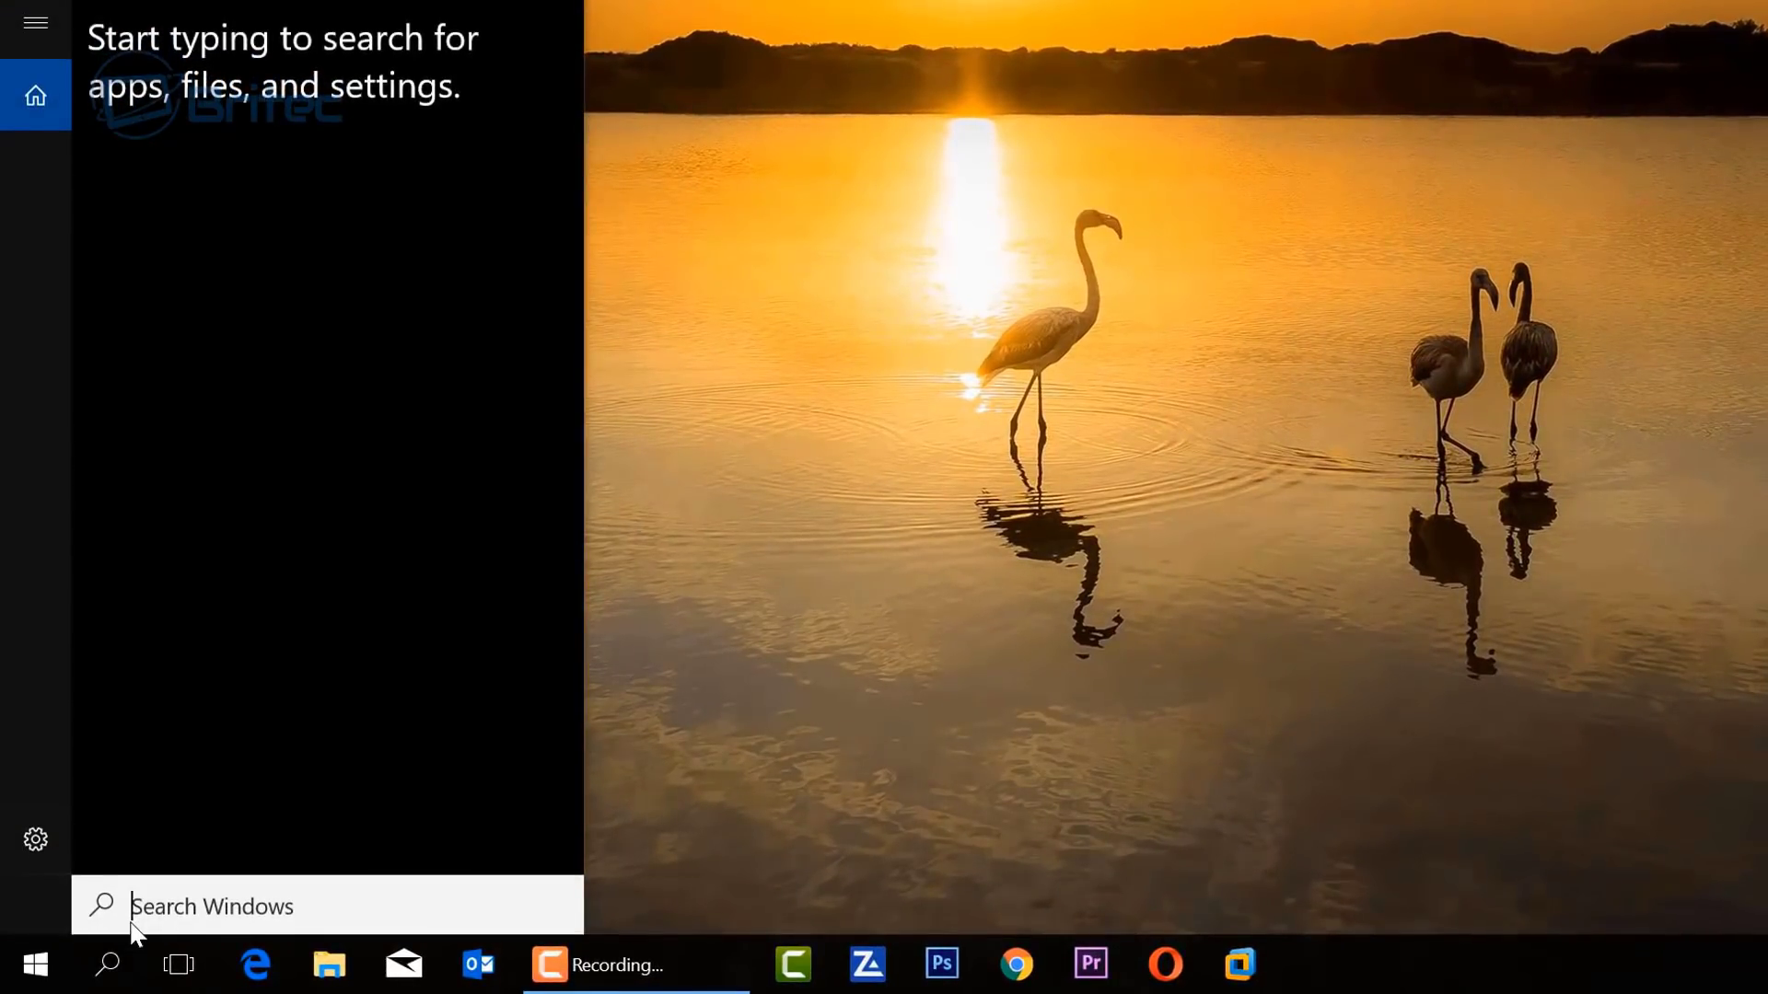
pyautogui.write('cmd')
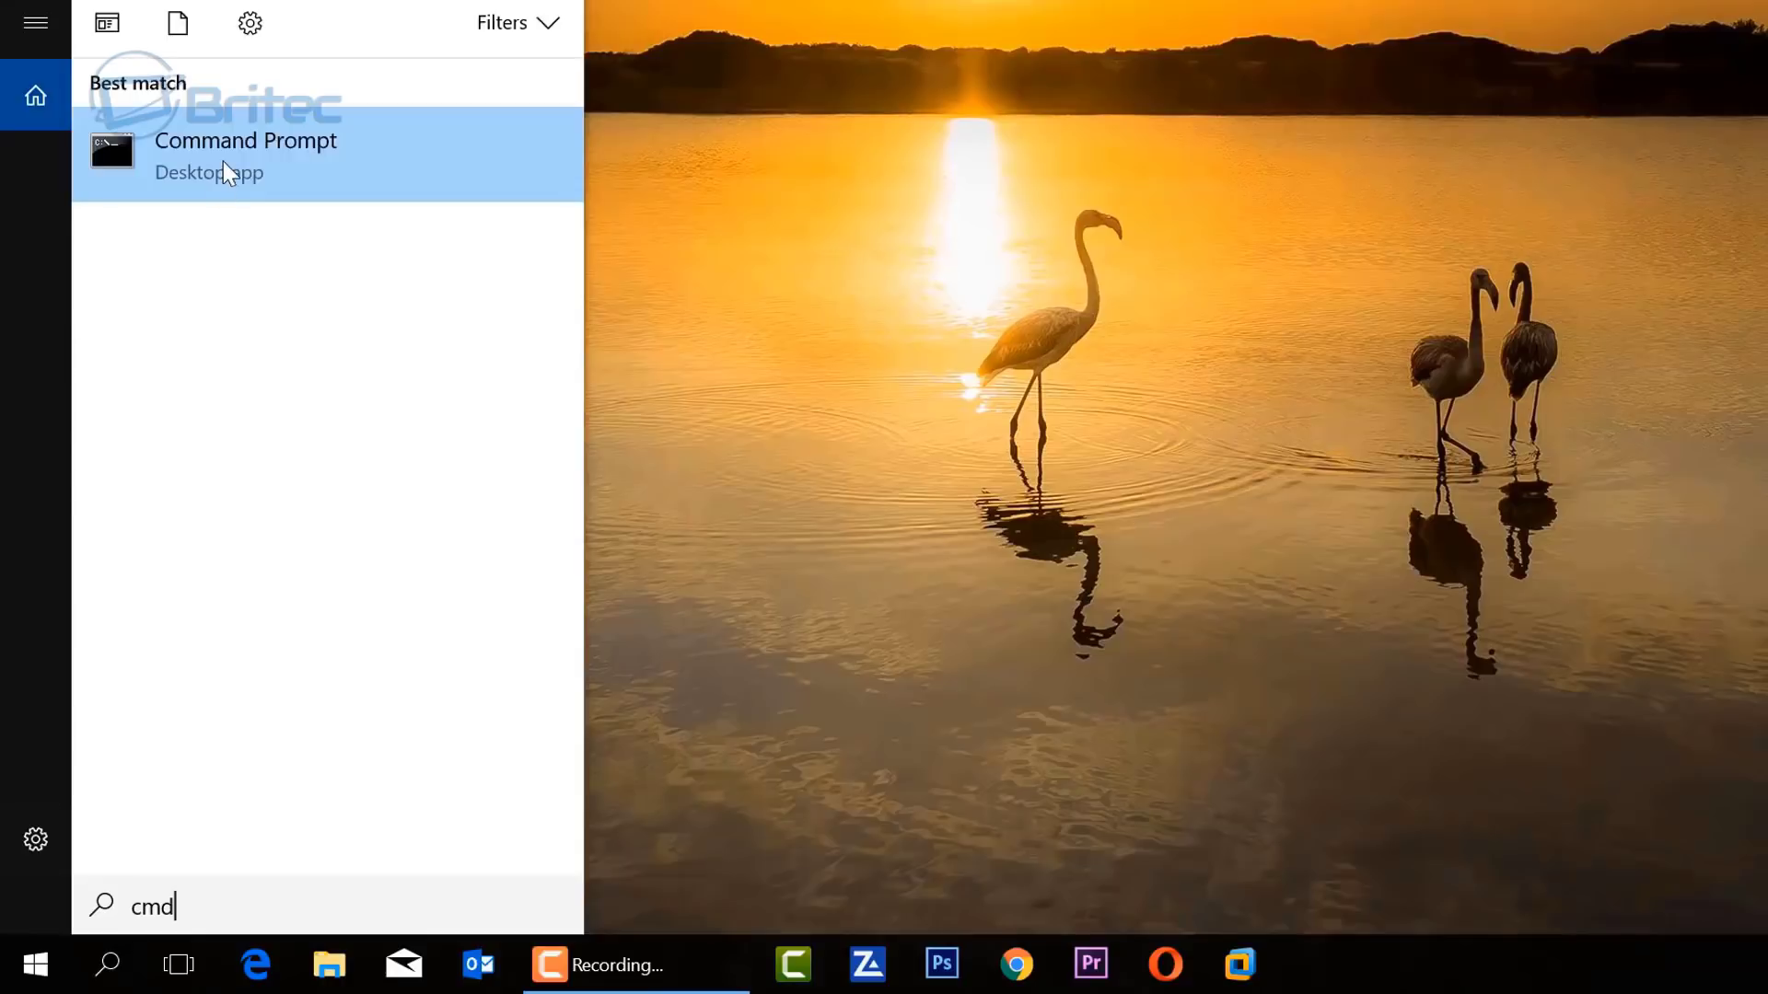
pyautogui.rightClick(223, 162)
pyautogui.click(274, 186)
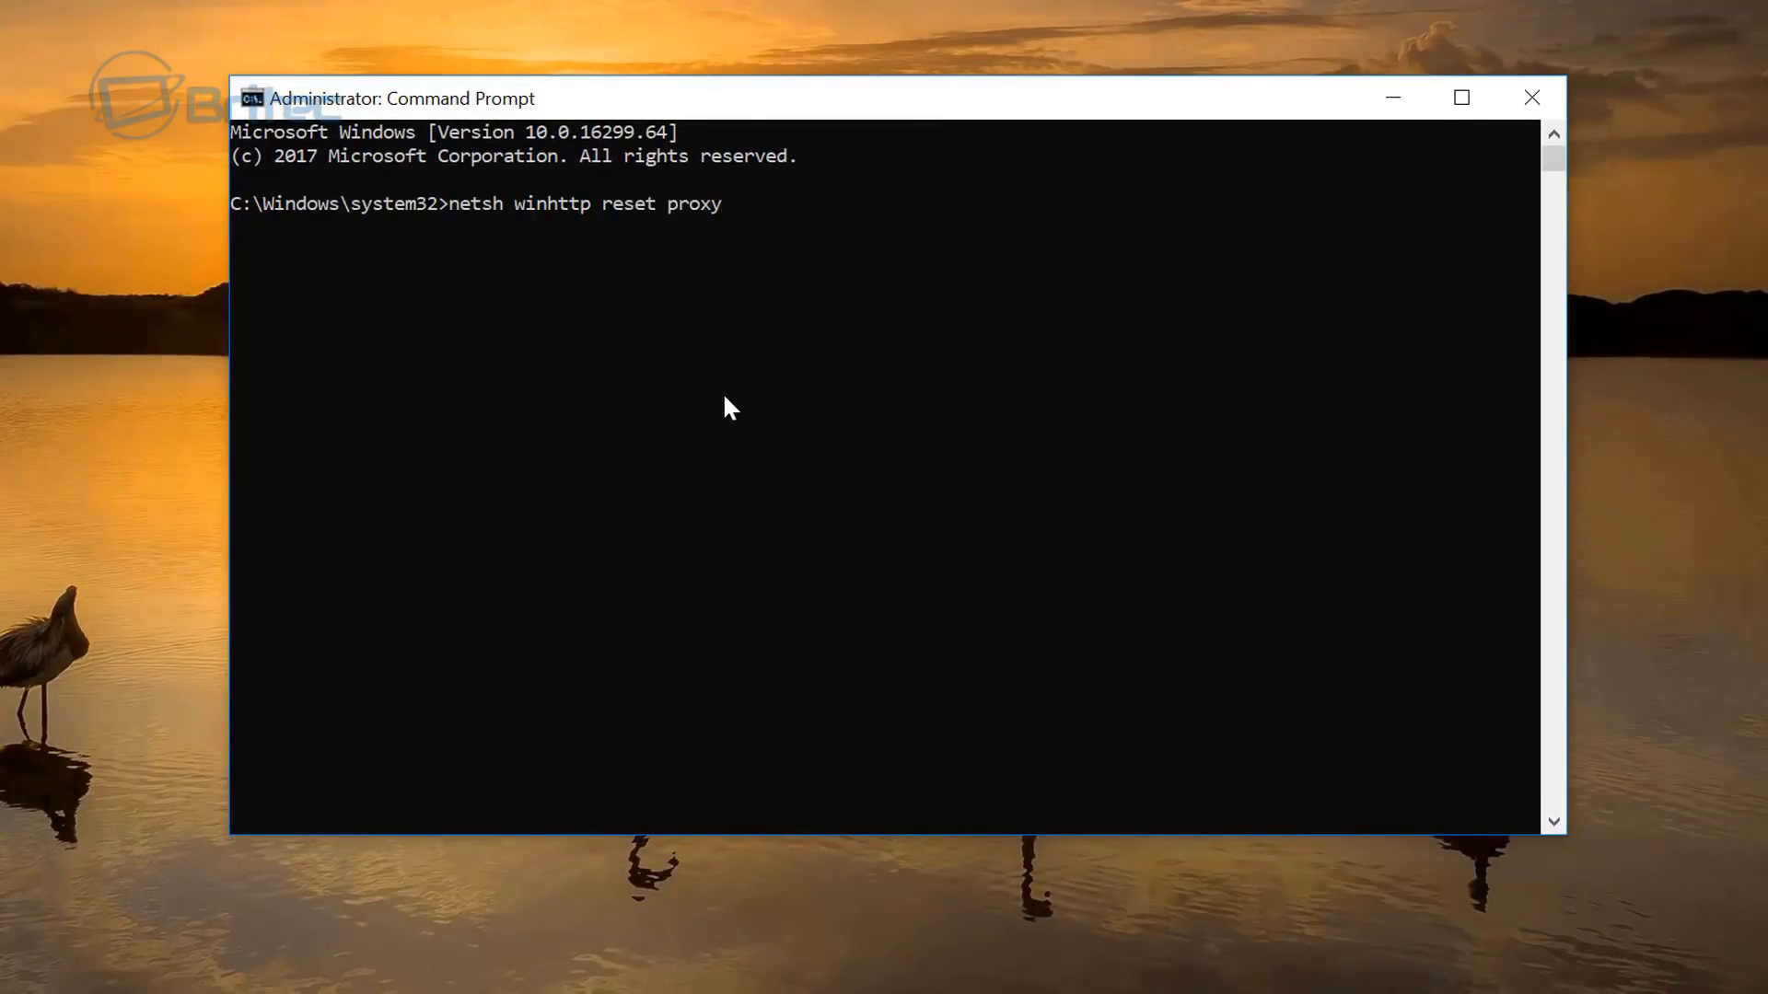
pyautogui.press('Return')
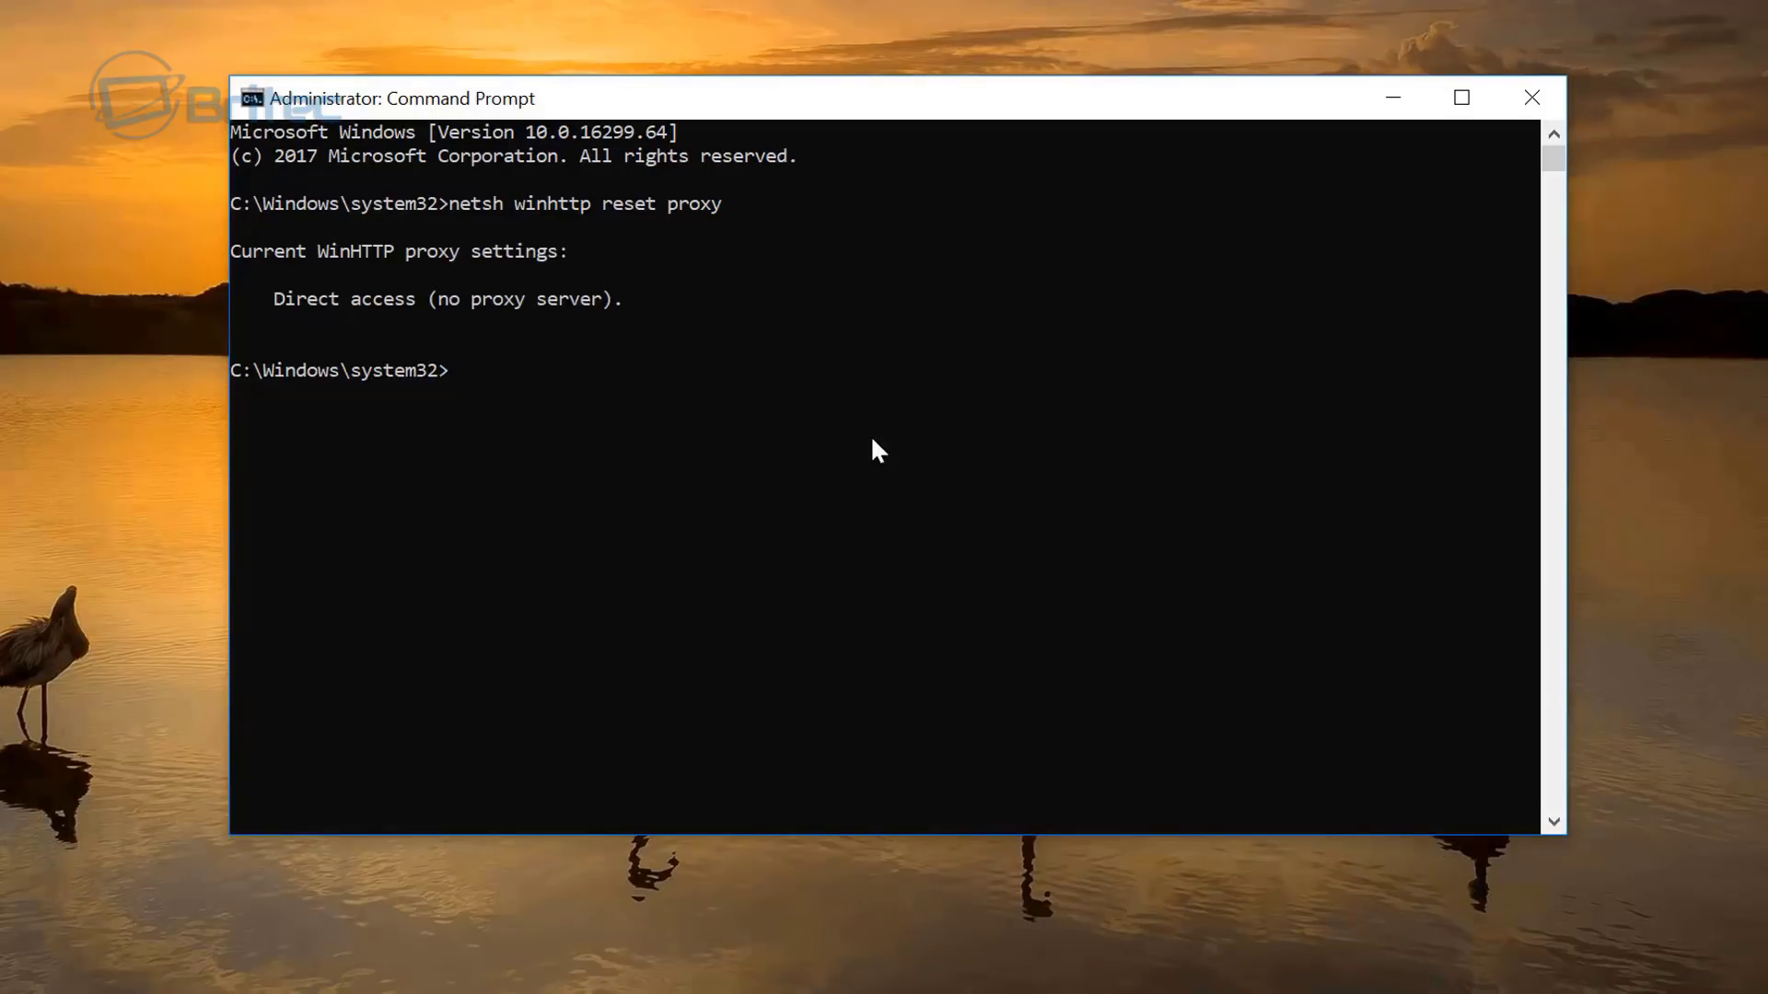
pyautogui.click(1530, 99)
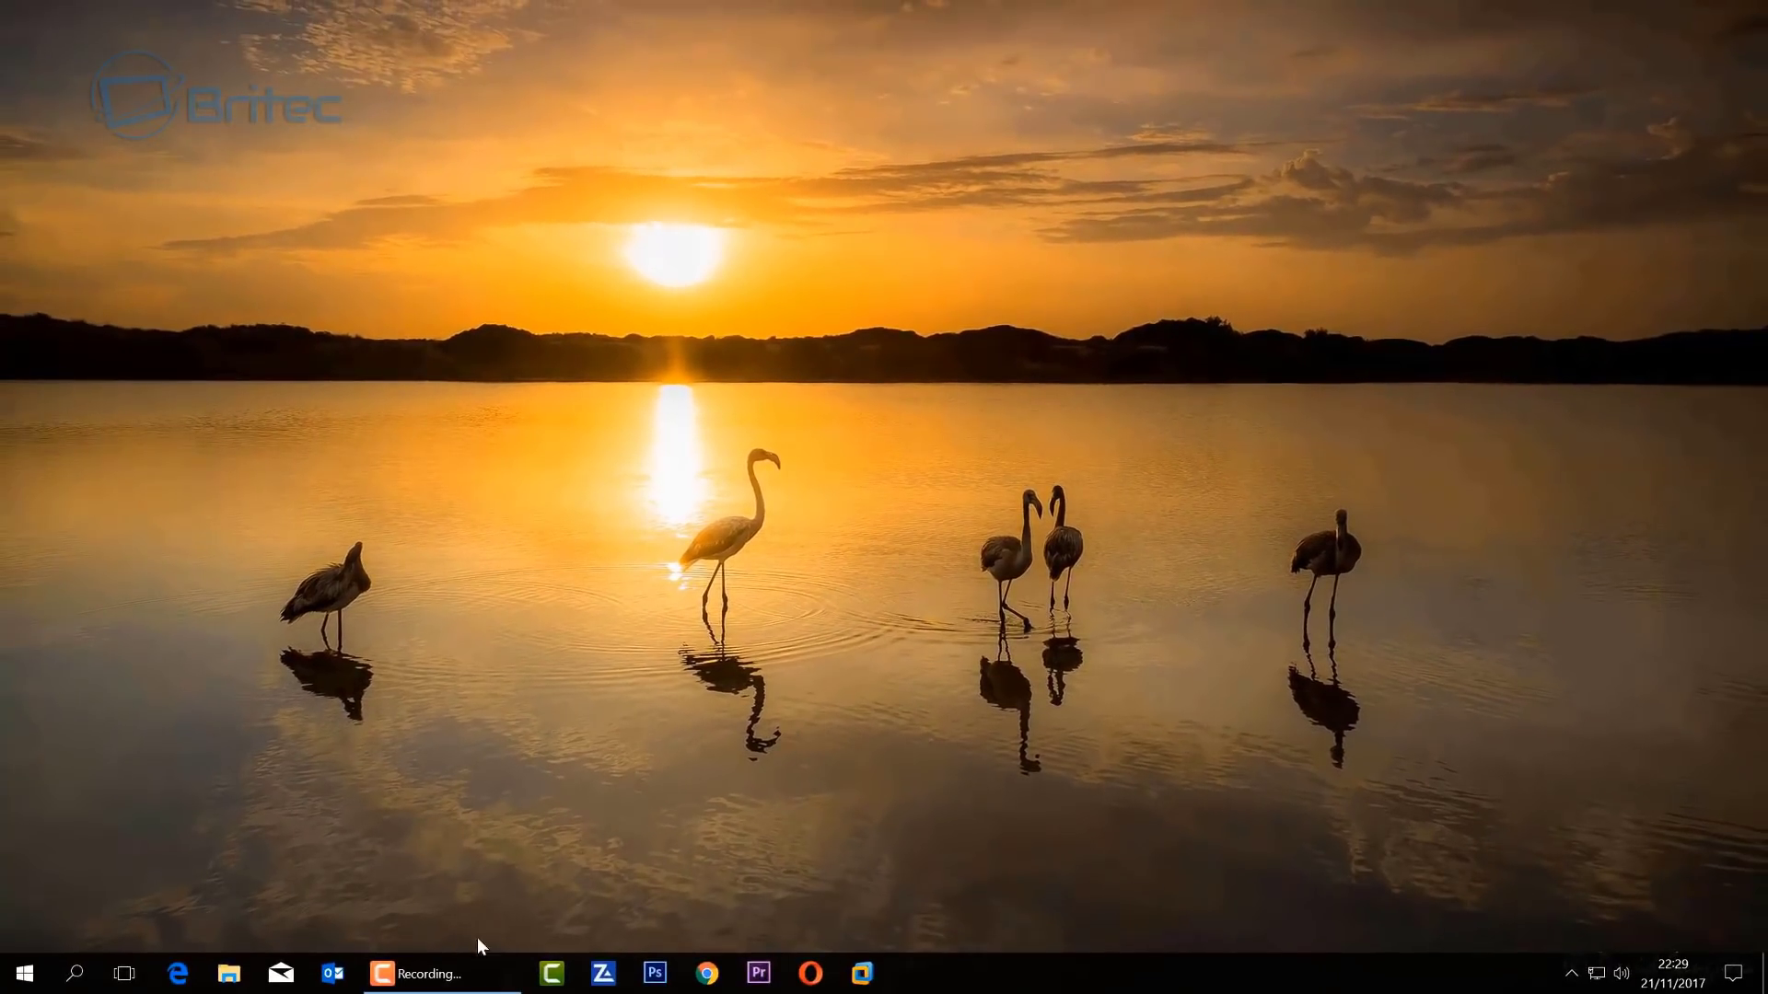
# Open File Explorer and browse from Local Disk (C:) through Users and the user's profile folder to AppData\Local\Packages
pyautogui.click(229, 973)
pyautogui.moveTo(737, 357); pyautogui.dragTo(797, 176)
pyautogui.click(644, 531)
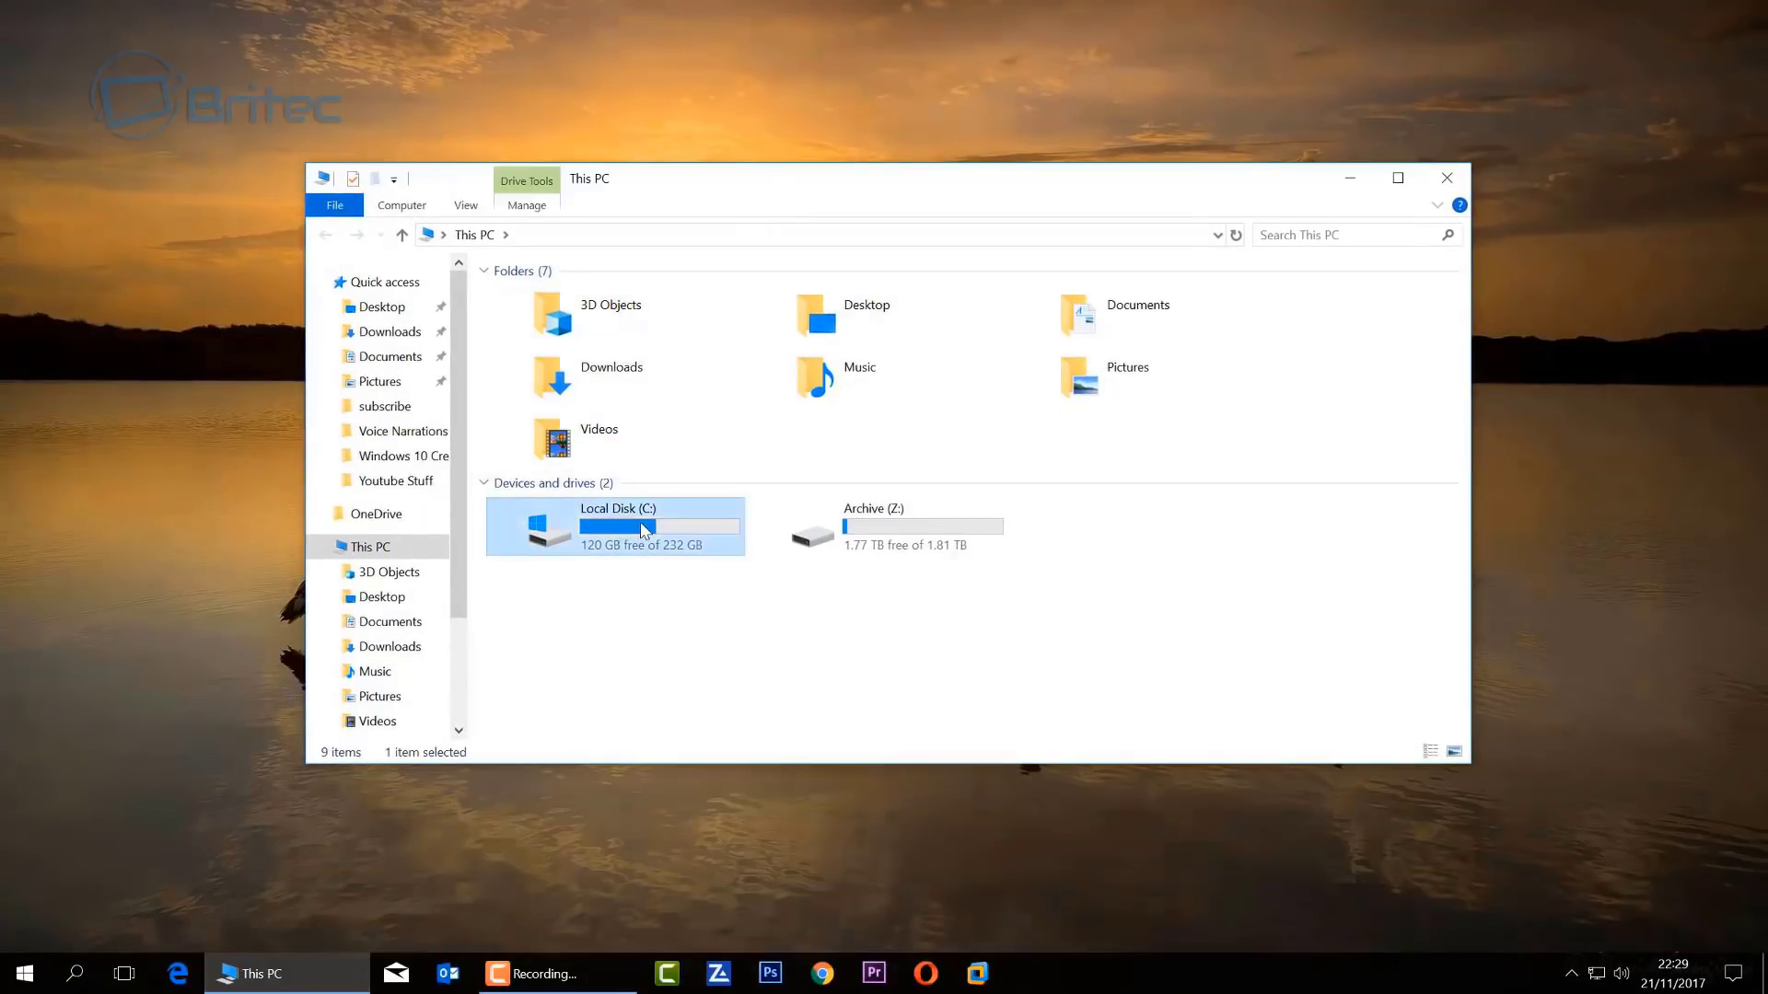
pyautogui.doubleClick(645, 530)
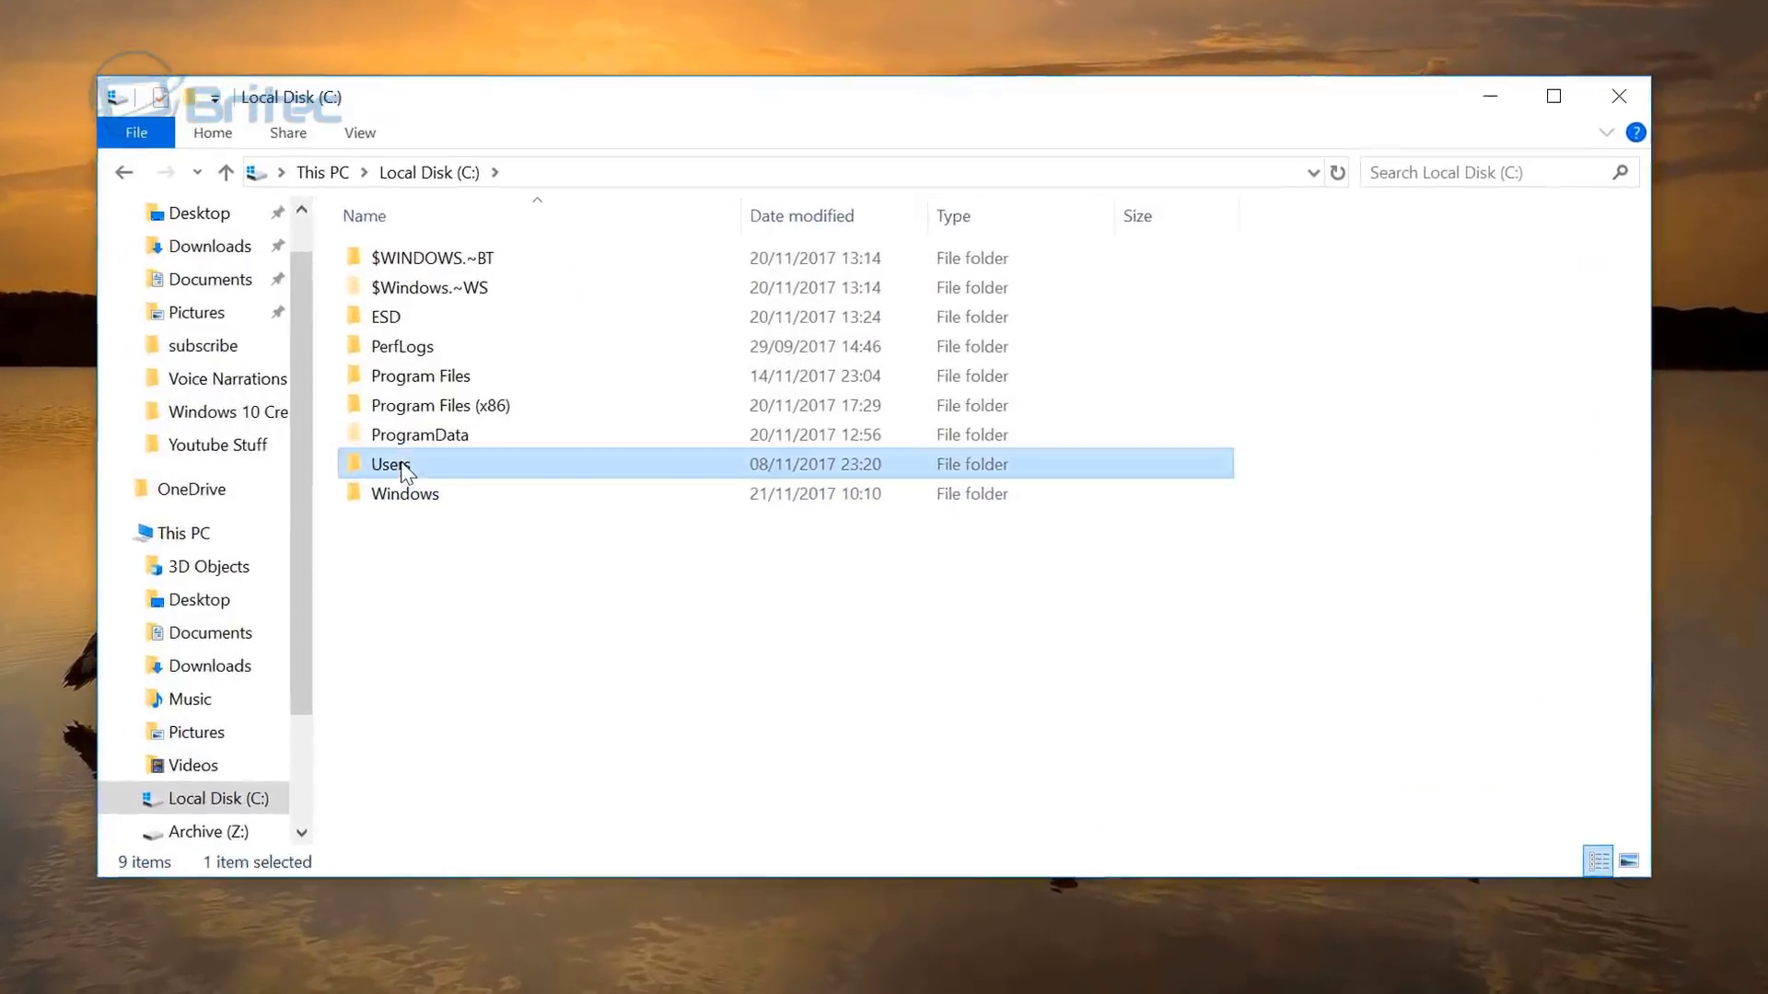
pyautogui.doubleClick(525, 442)
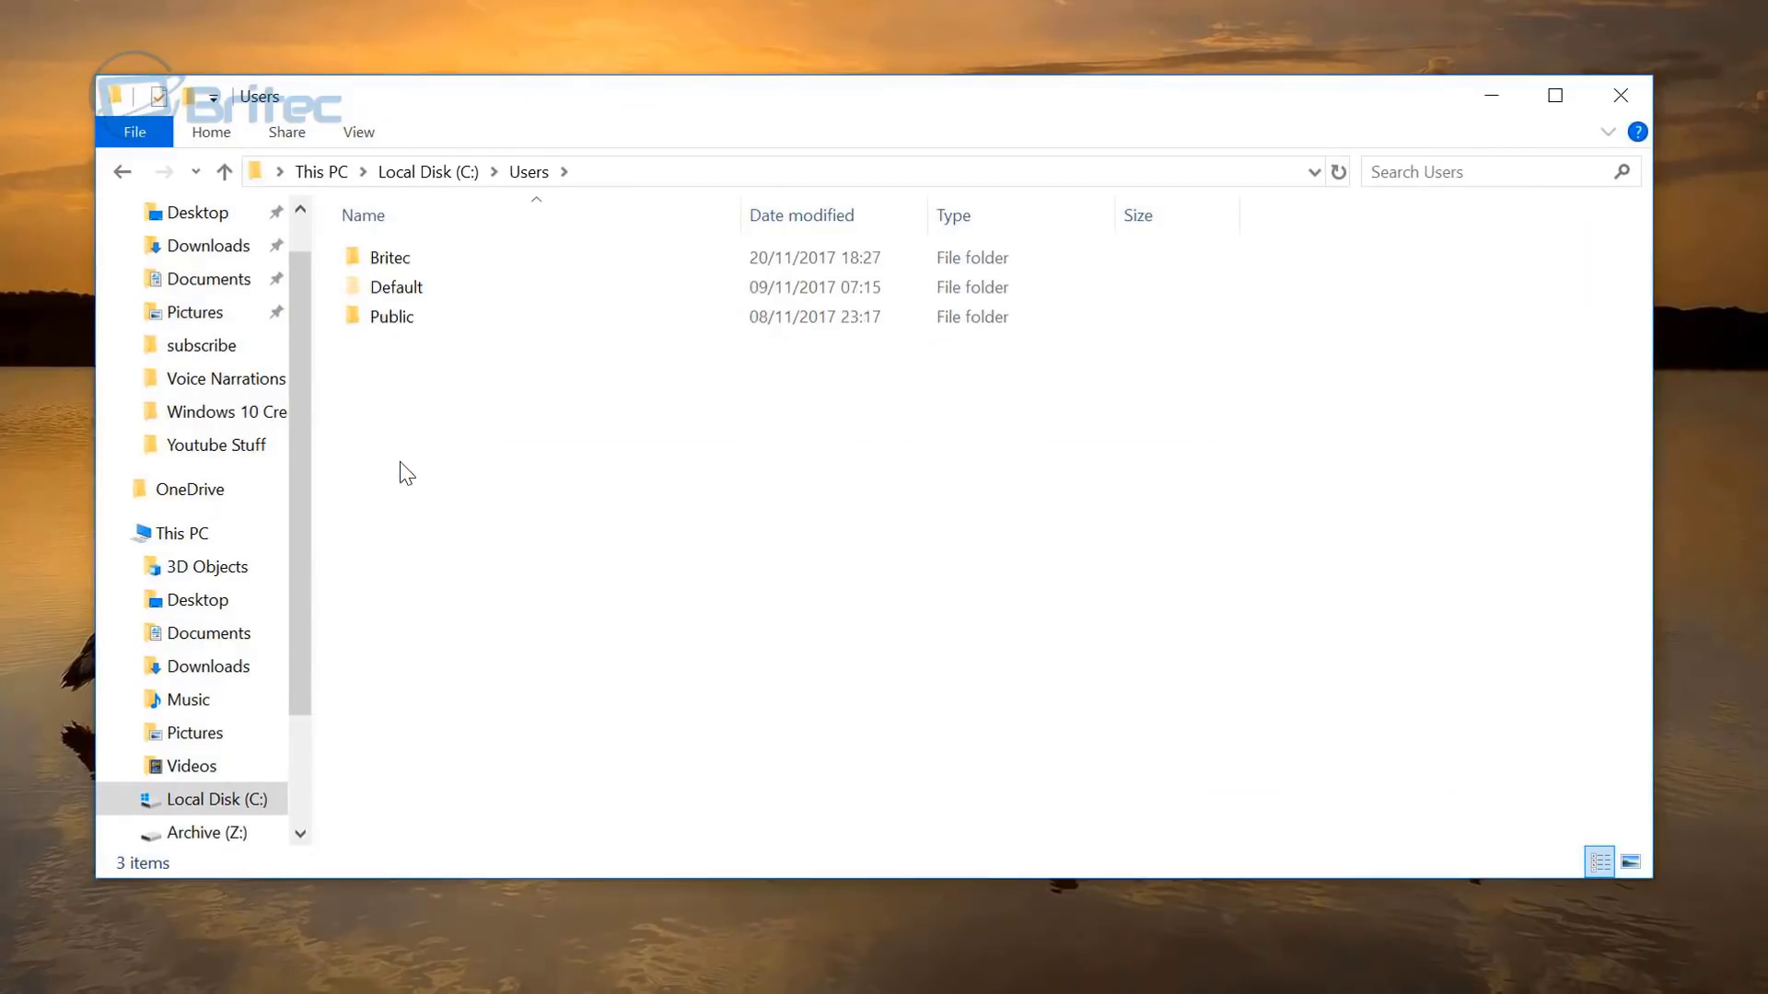
pyautogui.doubleClick(400, 263)
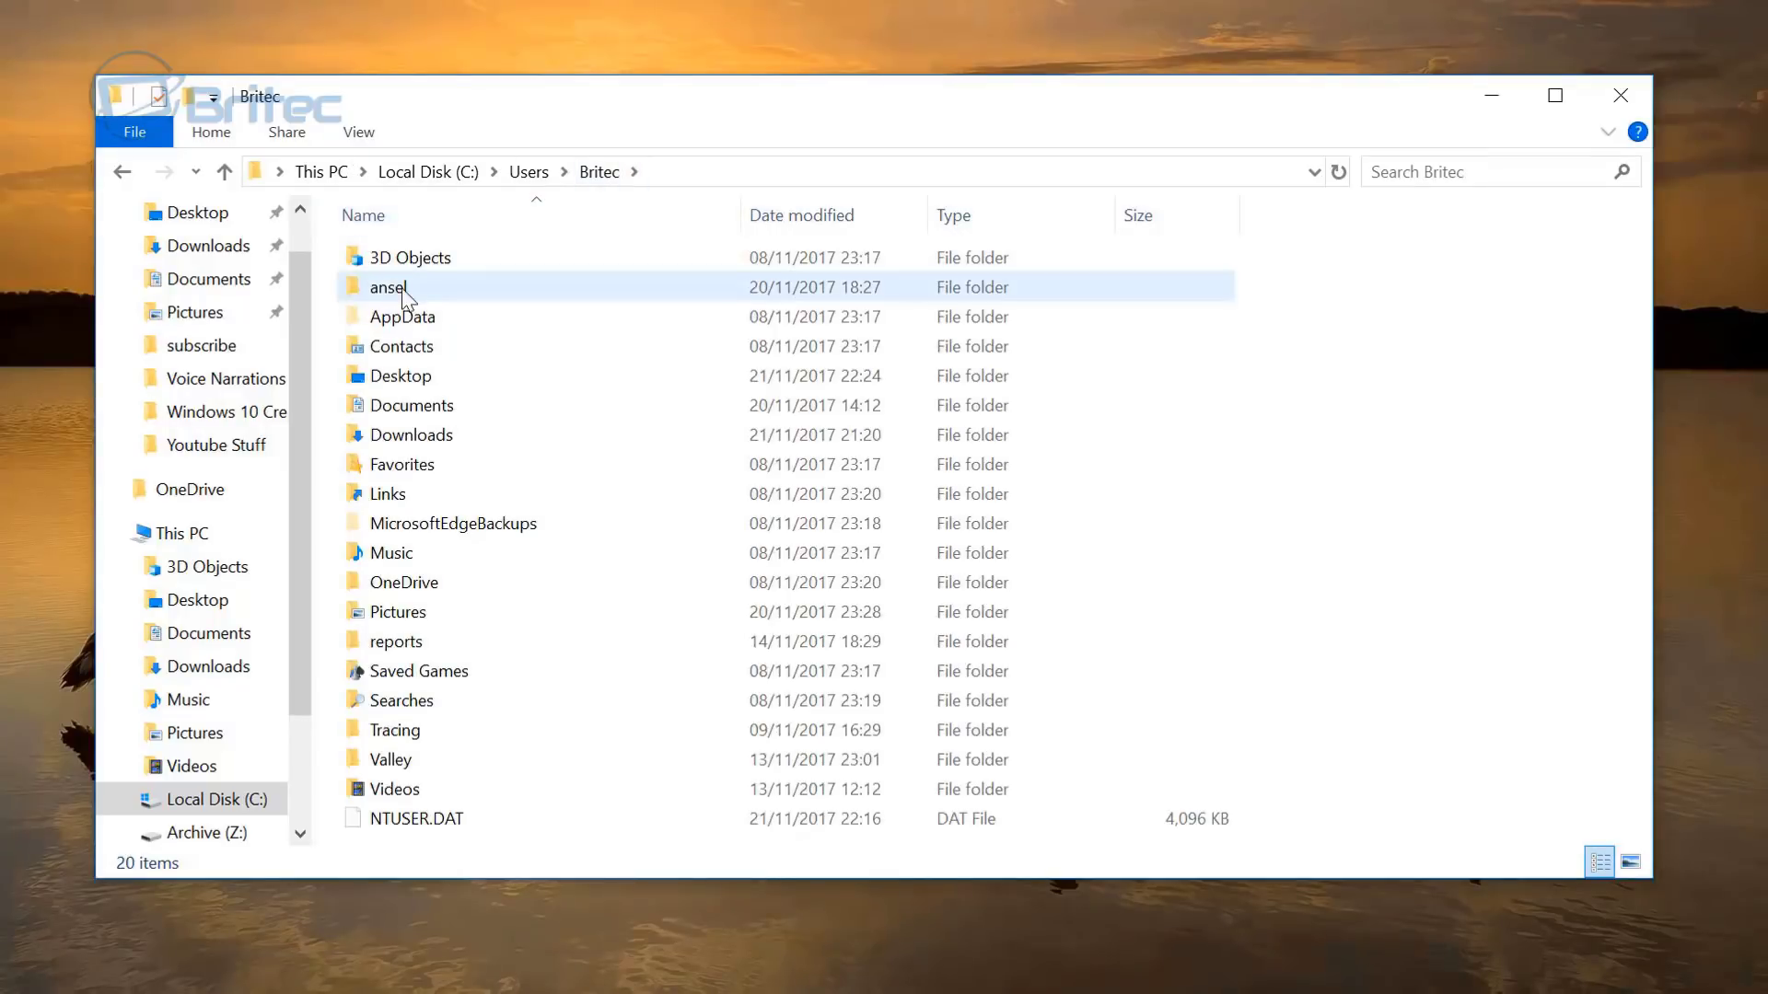
pyautogui.doubleClick(426, 326)
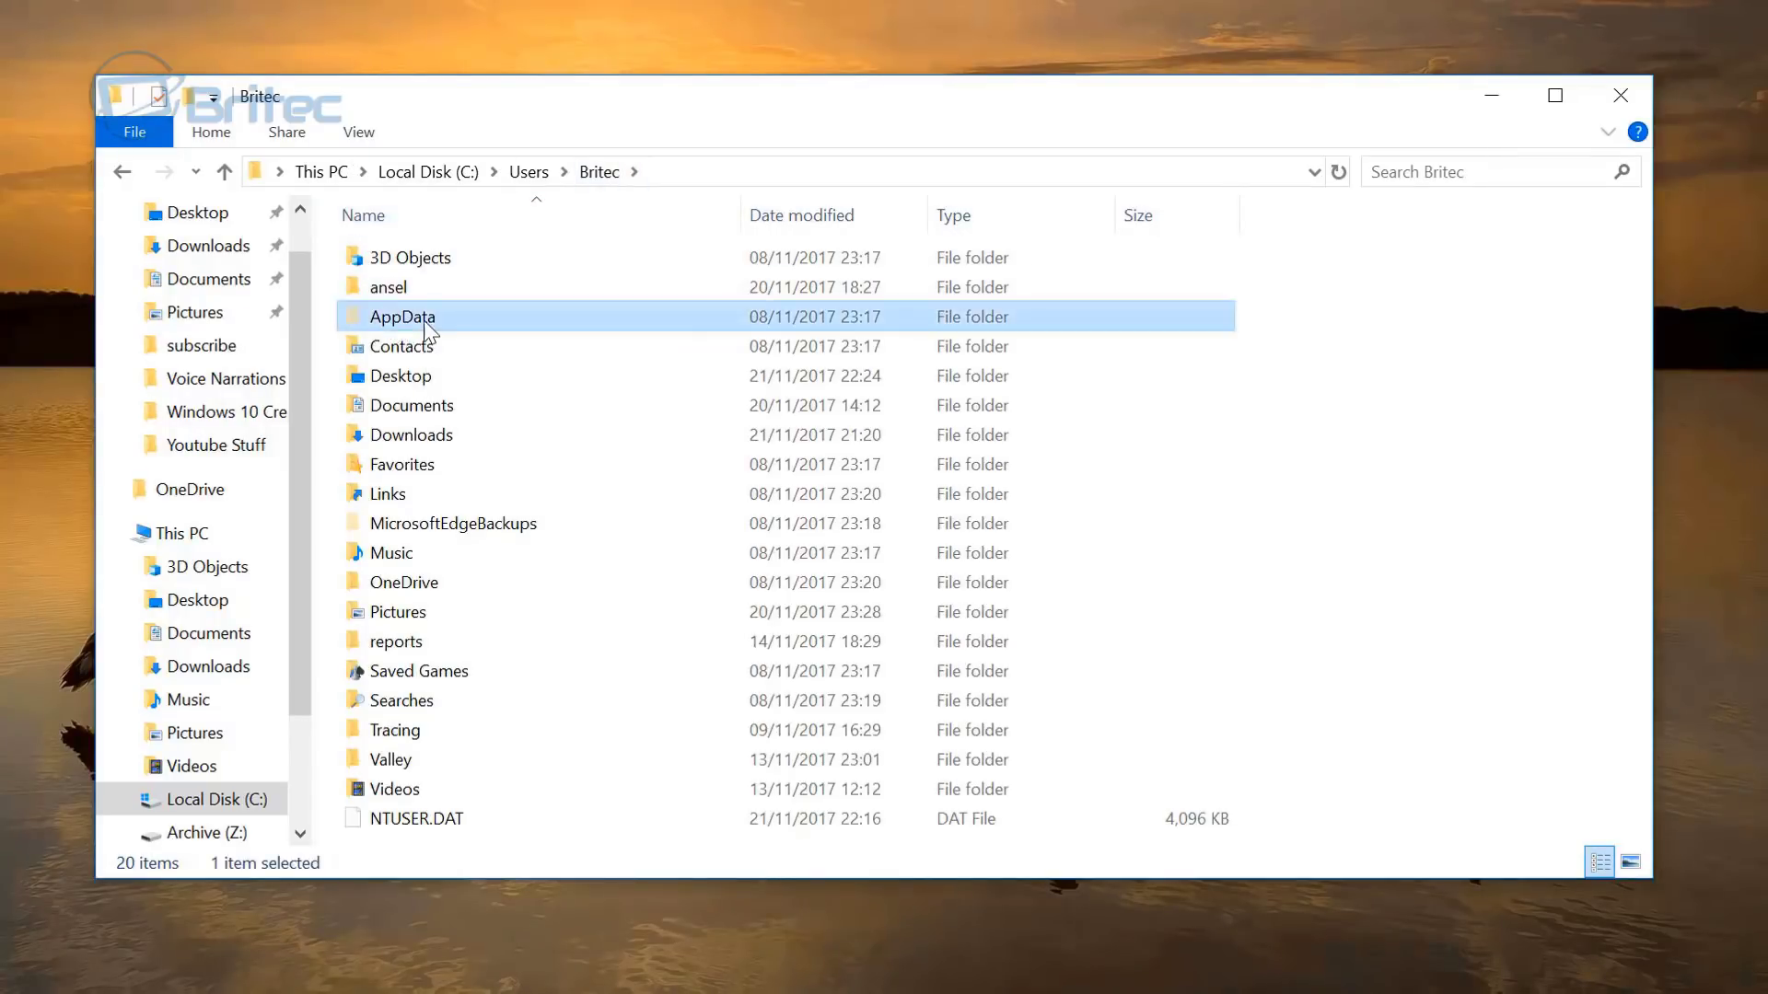
pyautogui.doubleClick(407, 263)
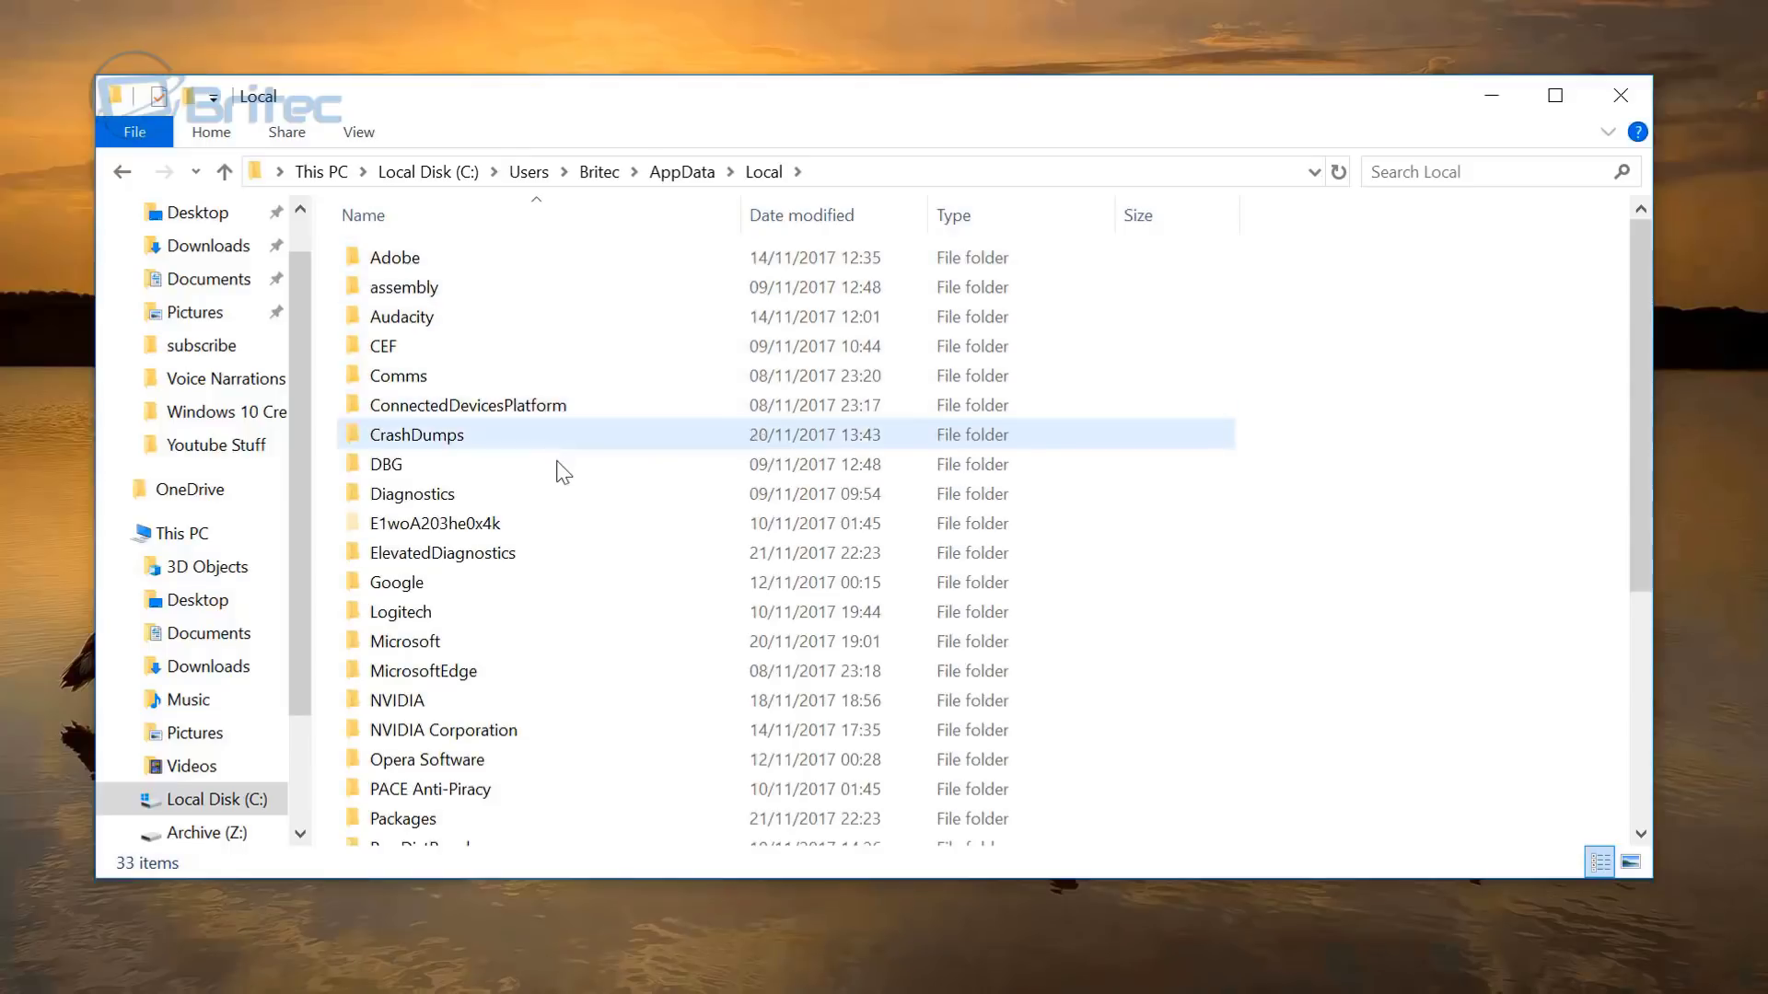
pyautogui.scroll(-1, 523, 494)
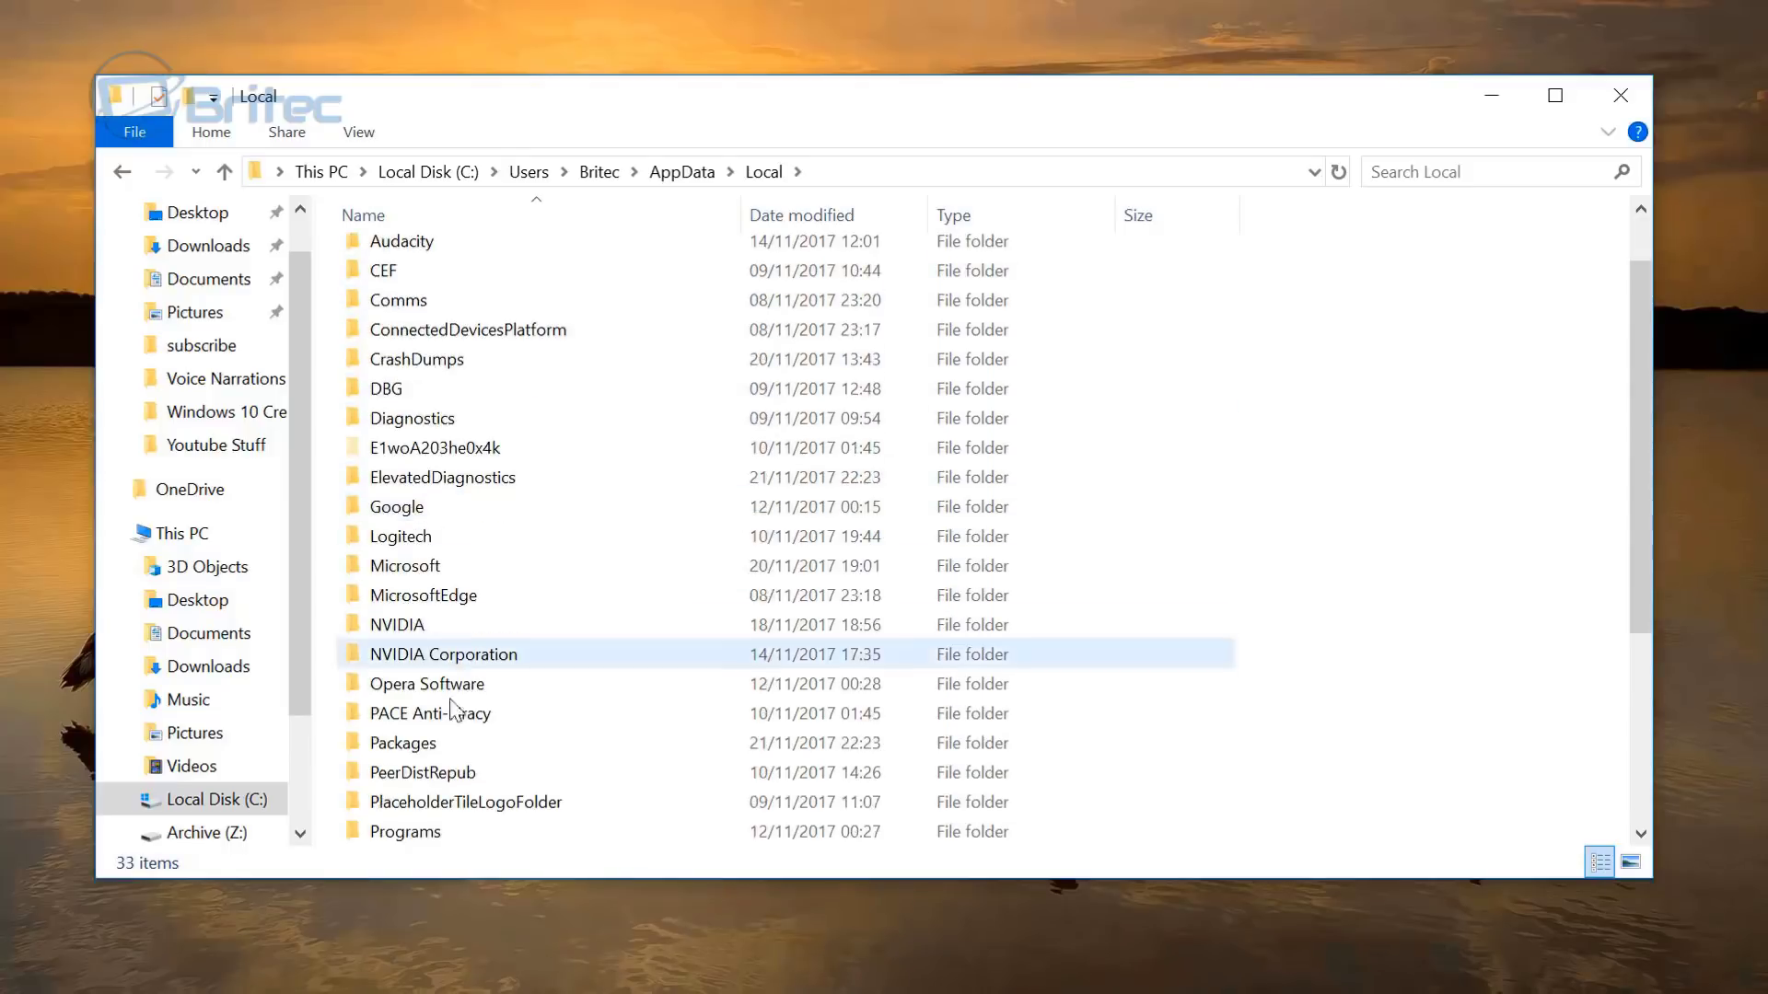
pyautogui.doubleClick(412, 751)
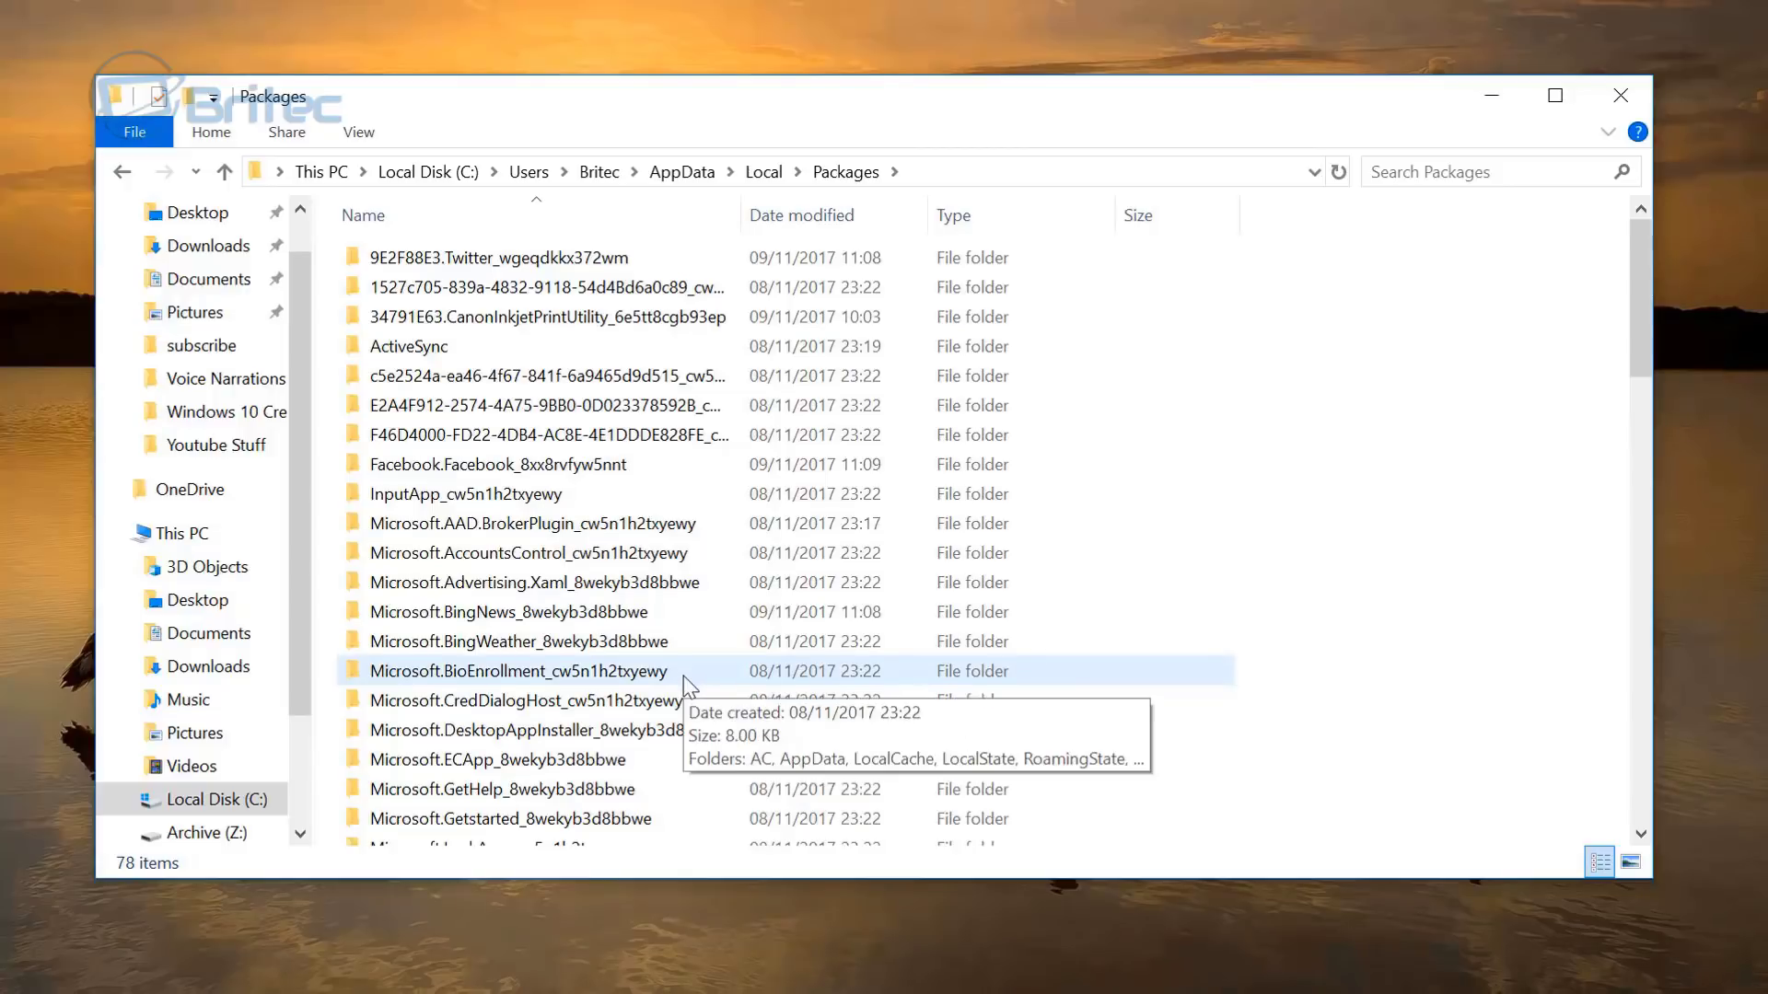
# Reverse the name sorting in Packages, then locate and open the Microsoft.WindowsStore_8wekyb3d8bbwe folder
pyautogui.scroll(-2, 683, 675)
pyautogui.scroll(-2, 650, 716)
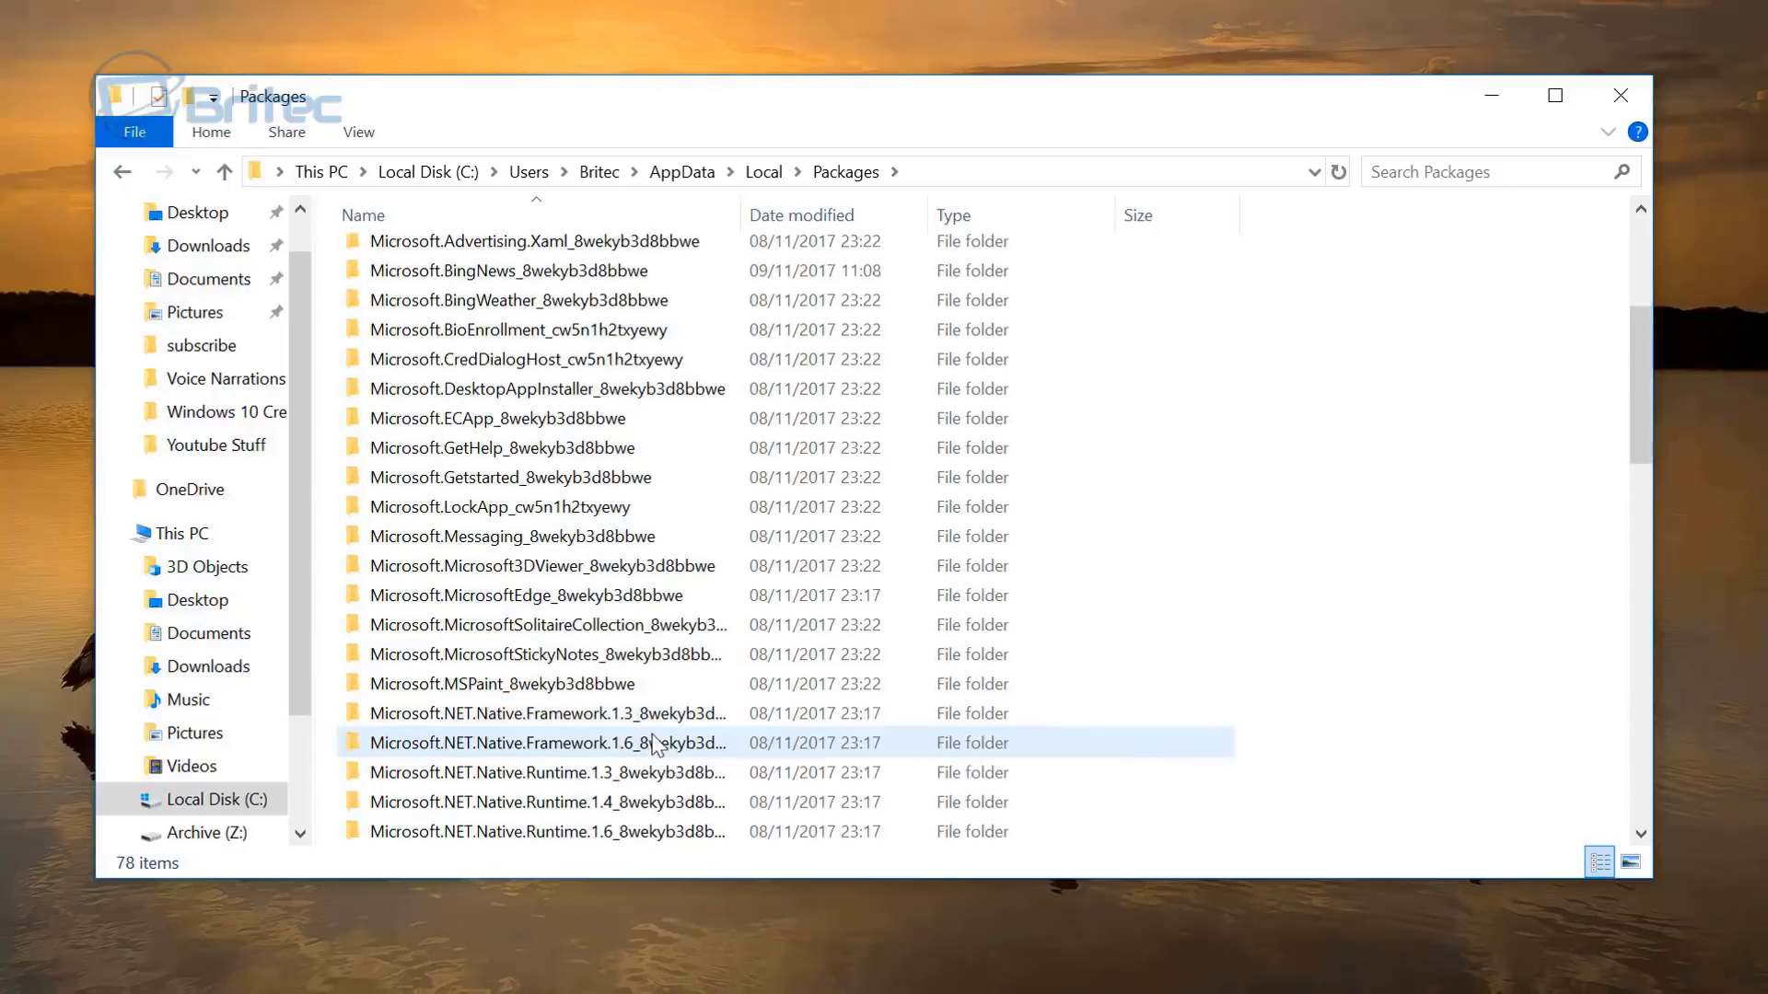
pyautogui.scroll(-5, 651, 728)
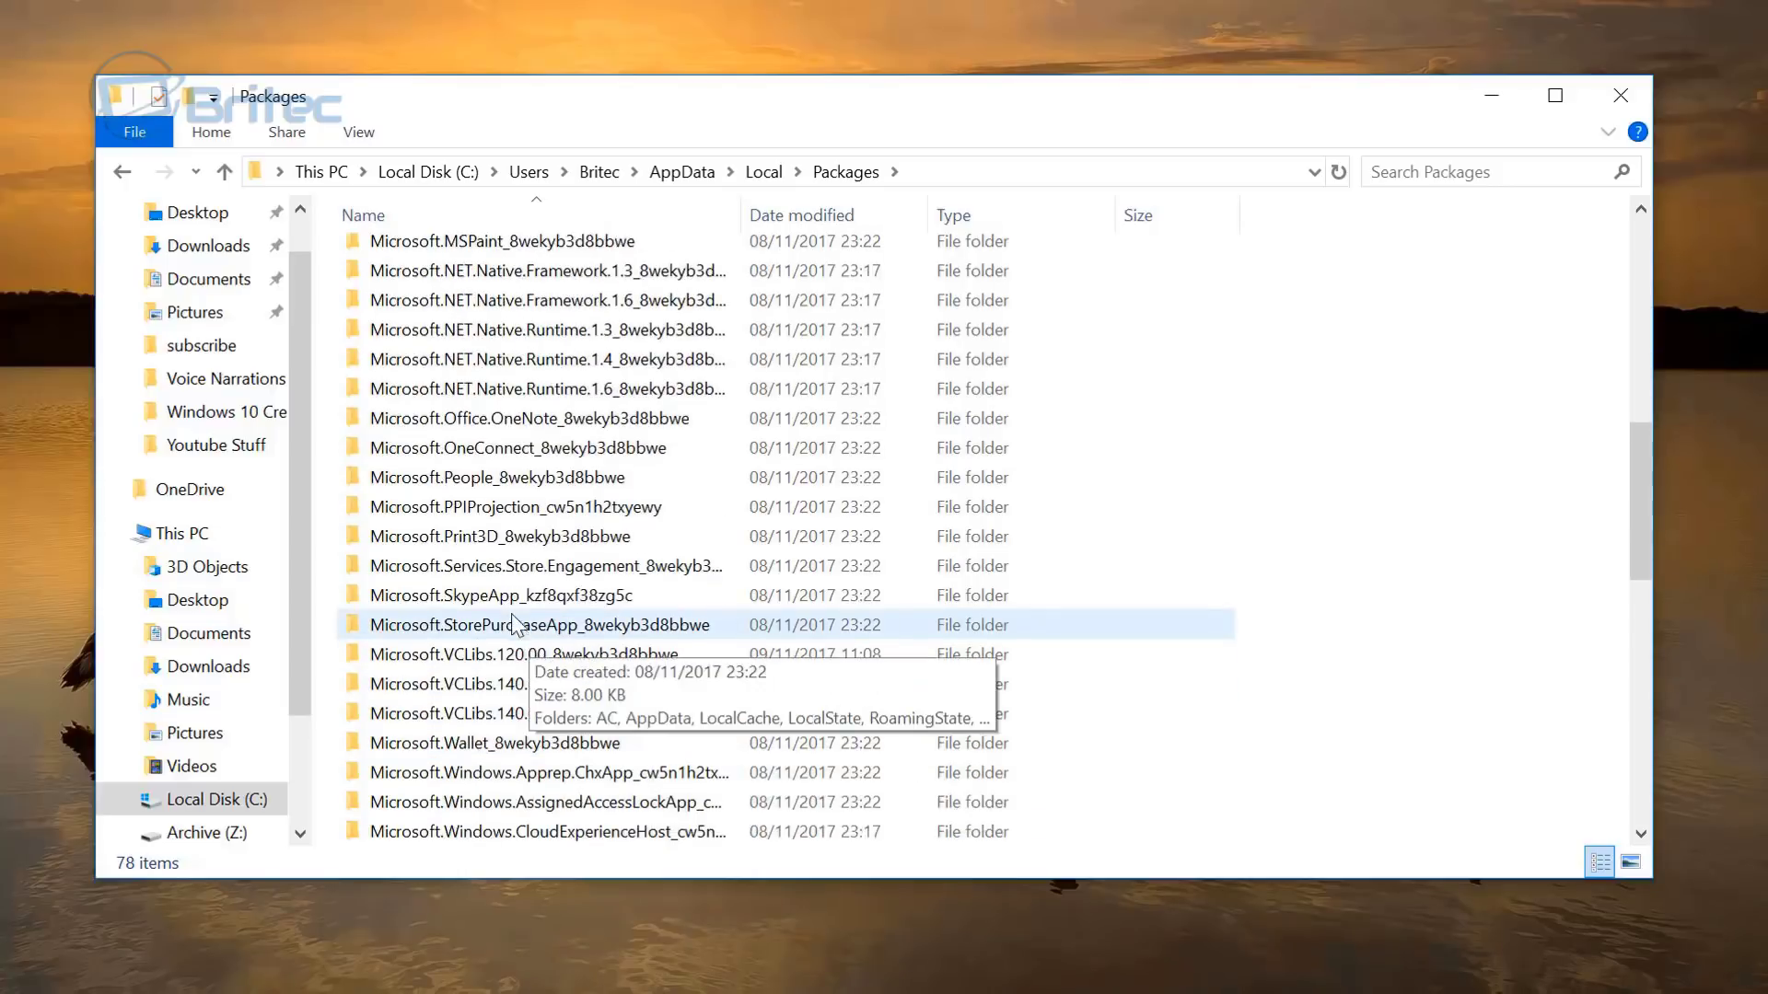
pyautogui.scroll(-1, 560, 739)
pyautogui.scroll(-5, 561, 739)
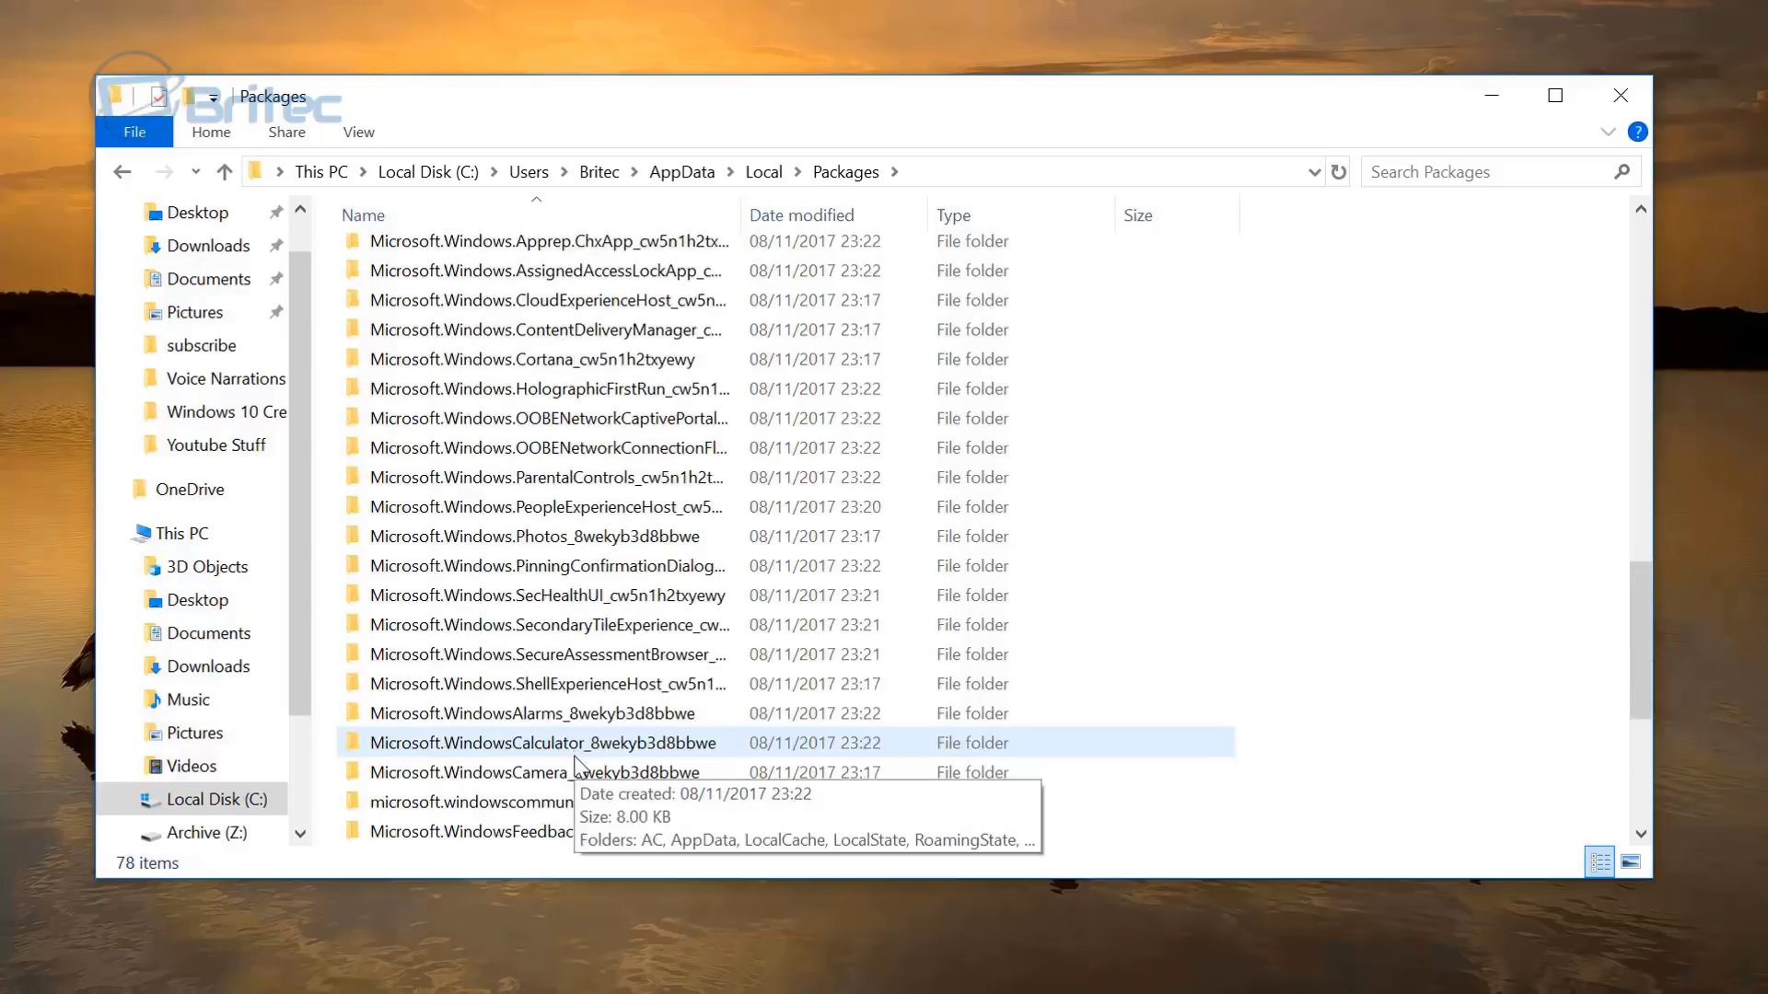
pyautogui.scroll(-2, 575, 764)
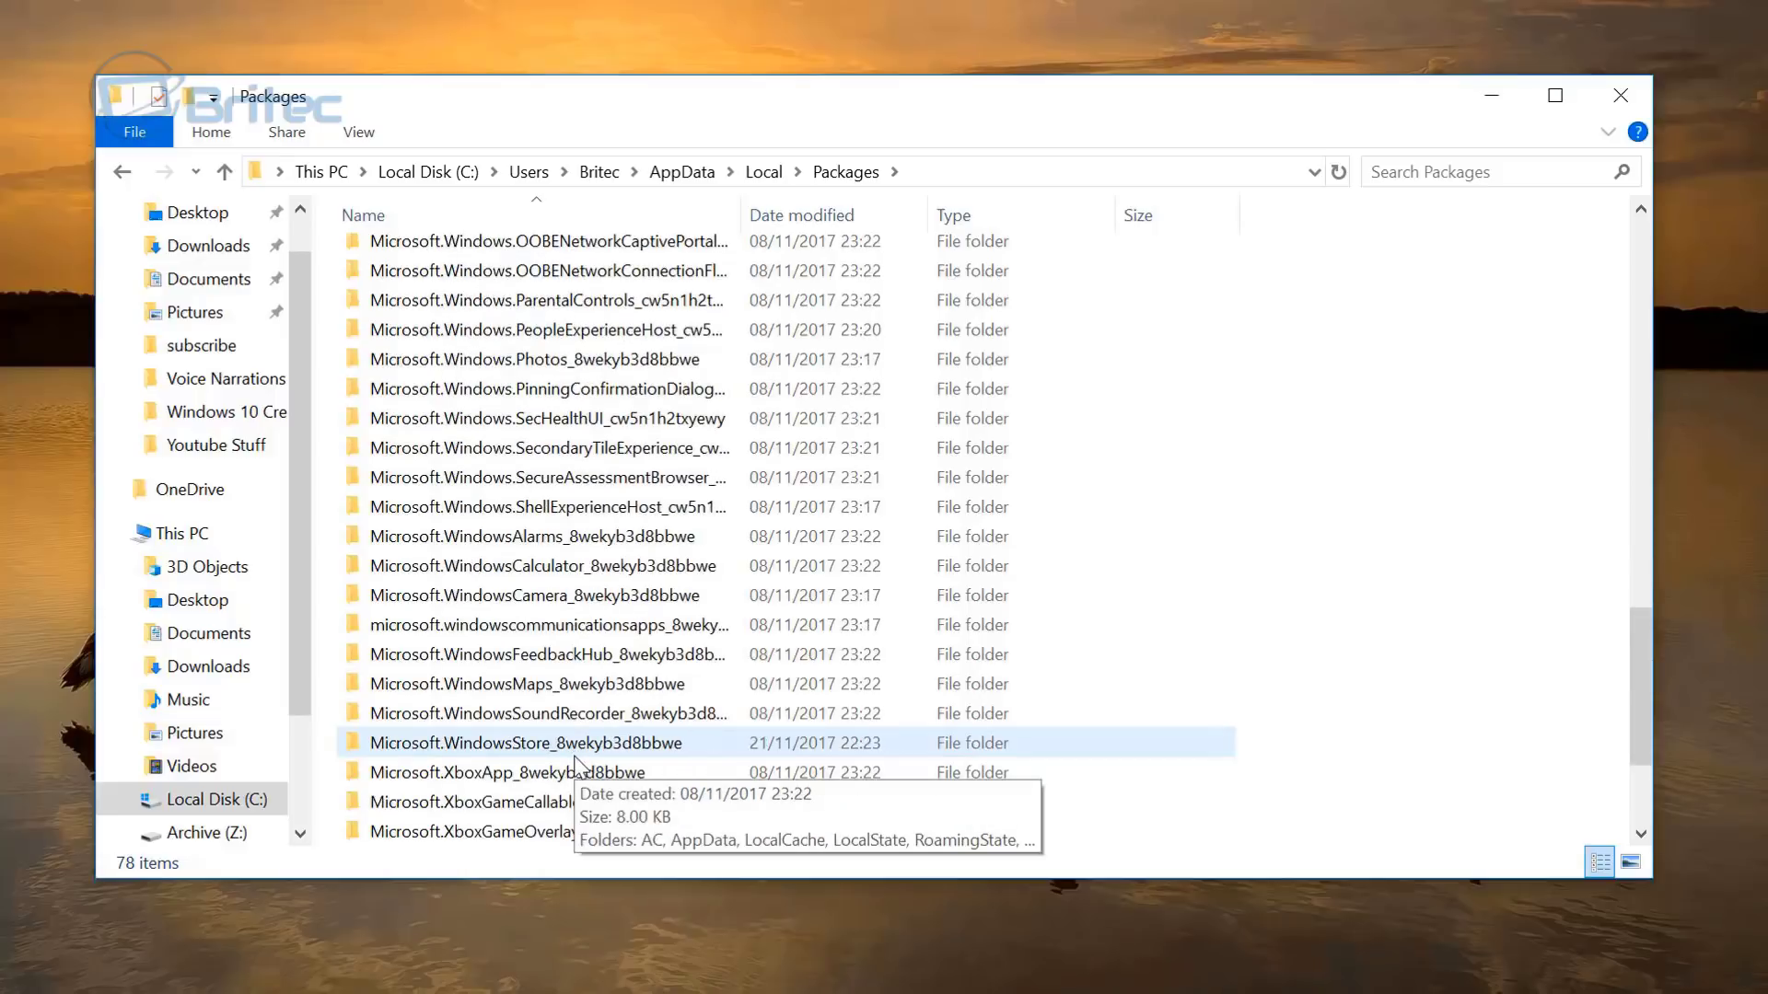
pyautogui.click(468, 214)
pyautogui.scroll(-2, 575, 598)
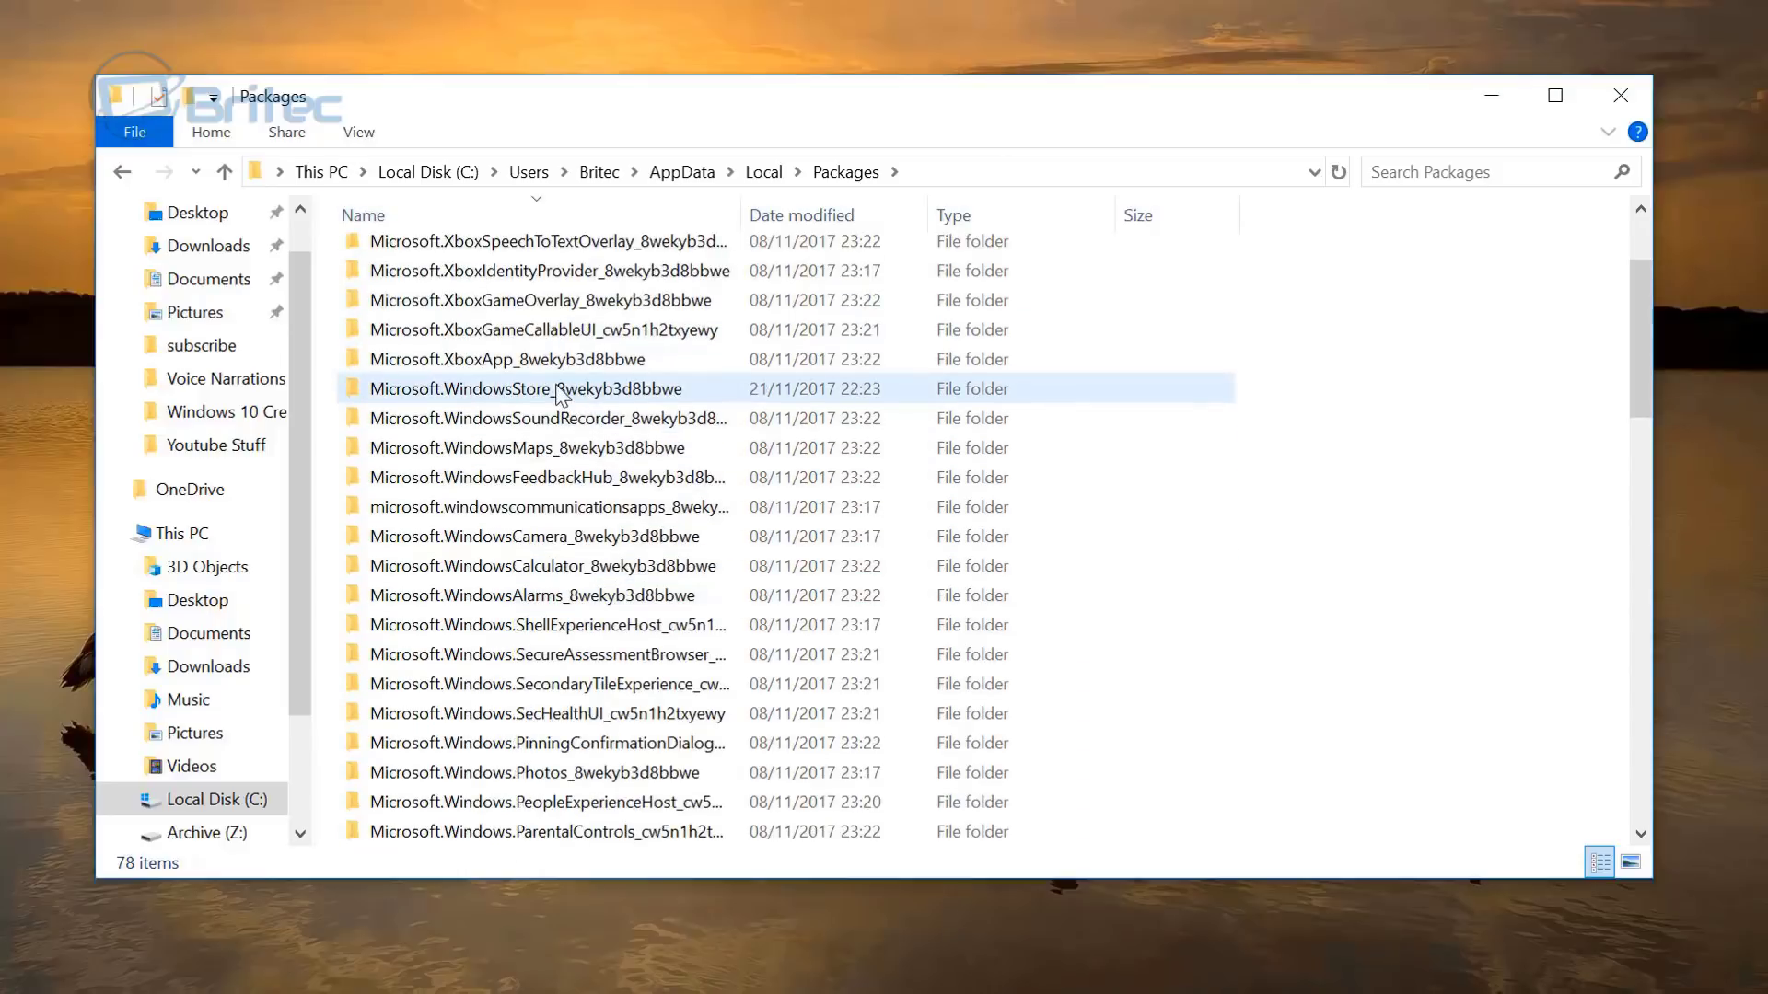
pyautogui.doubleClick(487, 391)
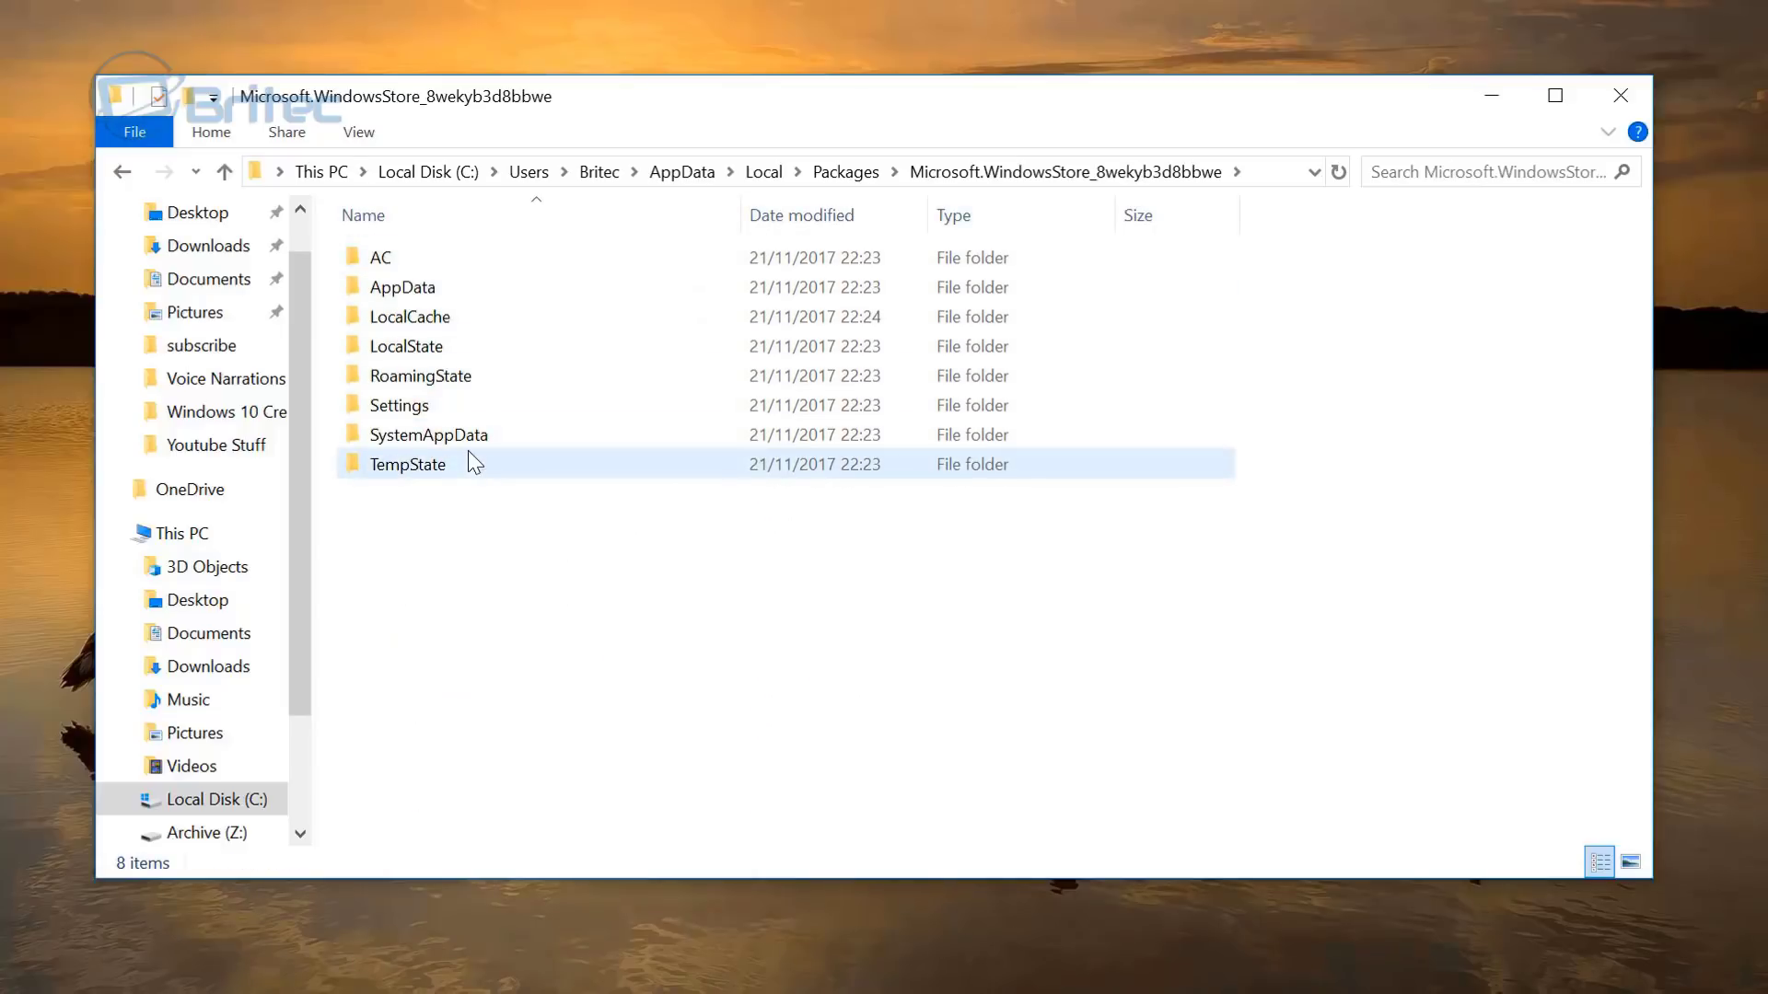
# Delete all folders inside Microsoft.WindowsStore_8wekyb3d8bbwe and return to the Packages folder
pyautogui.moveTo(481, 500); pyautogui.dragTo(365, 268)
pyautogui.rightClick(402, 339)
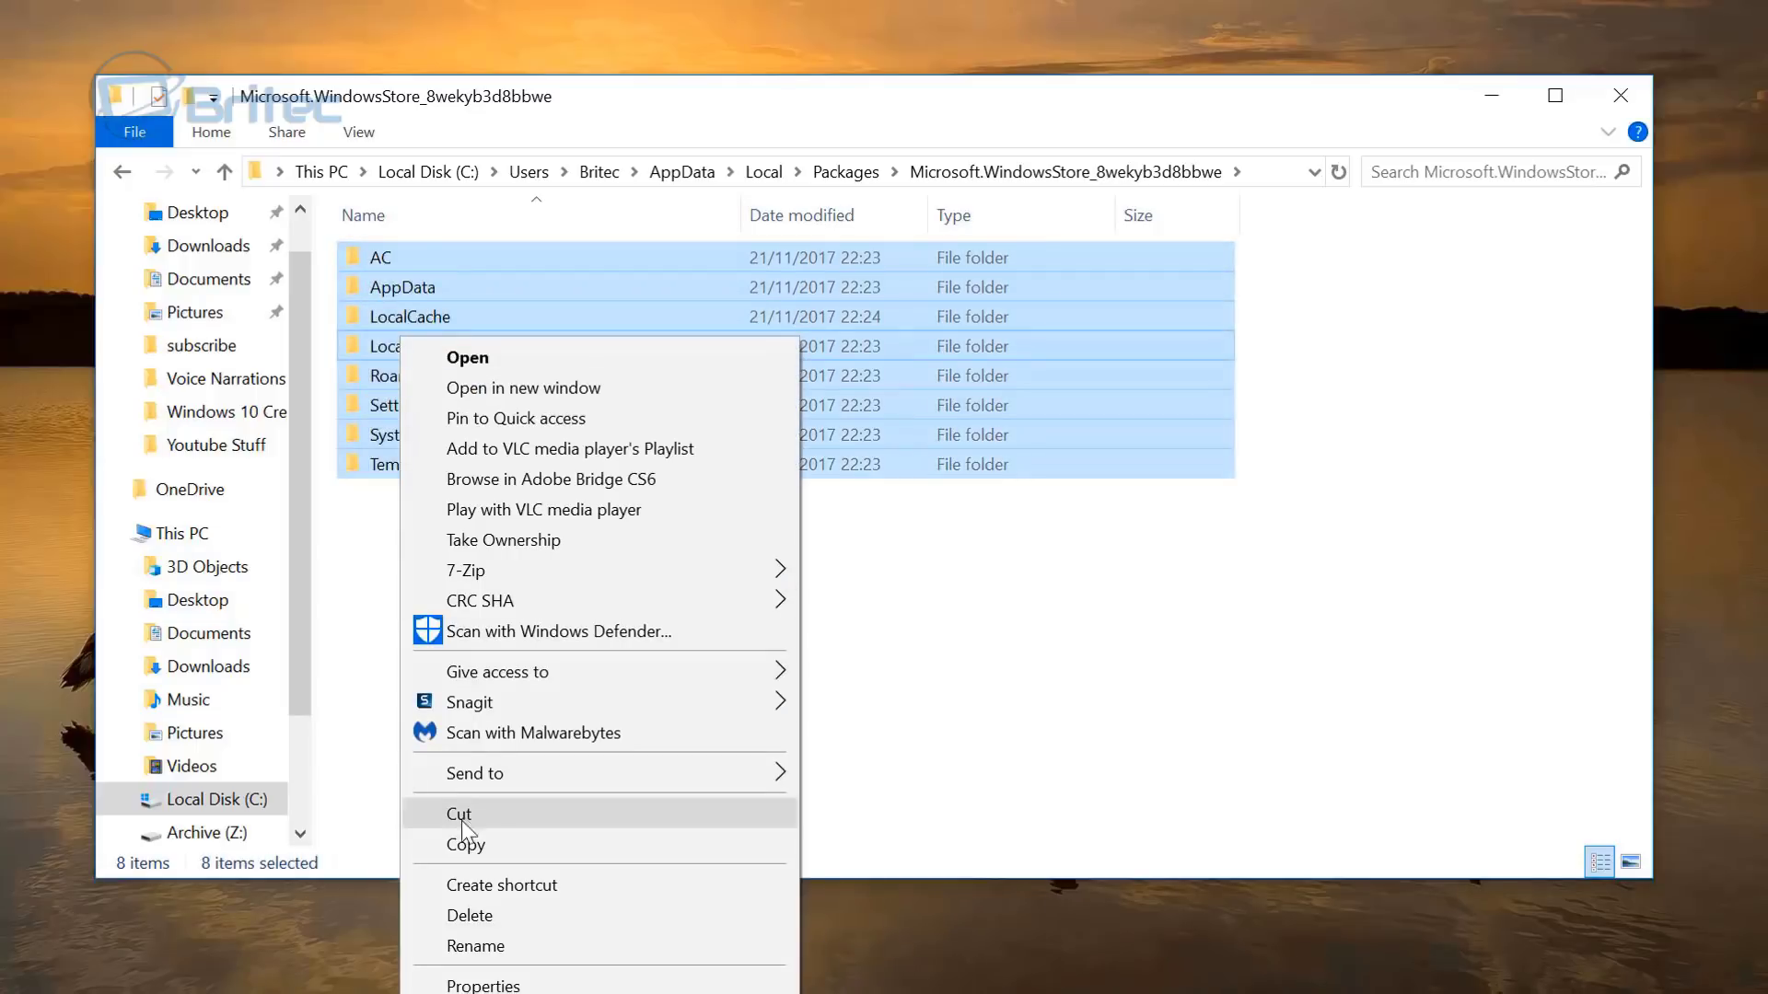
pyautogui.click(463, 916)
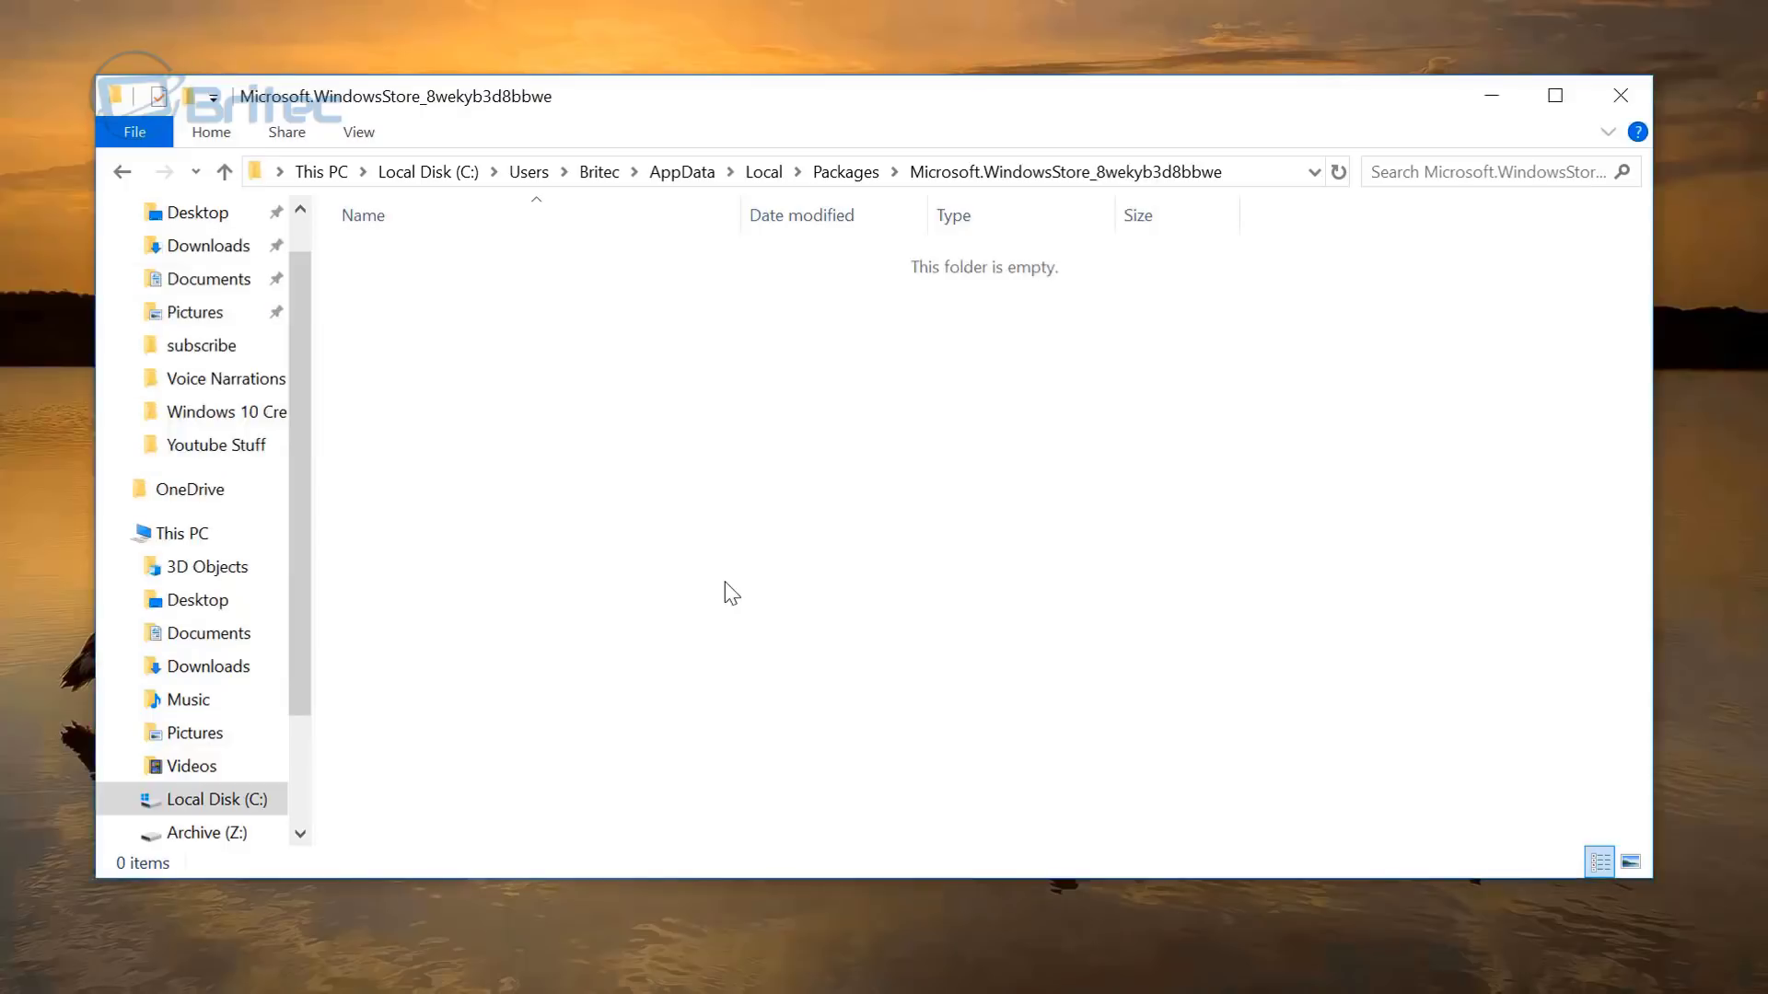
pyautogui.click(122, 172)
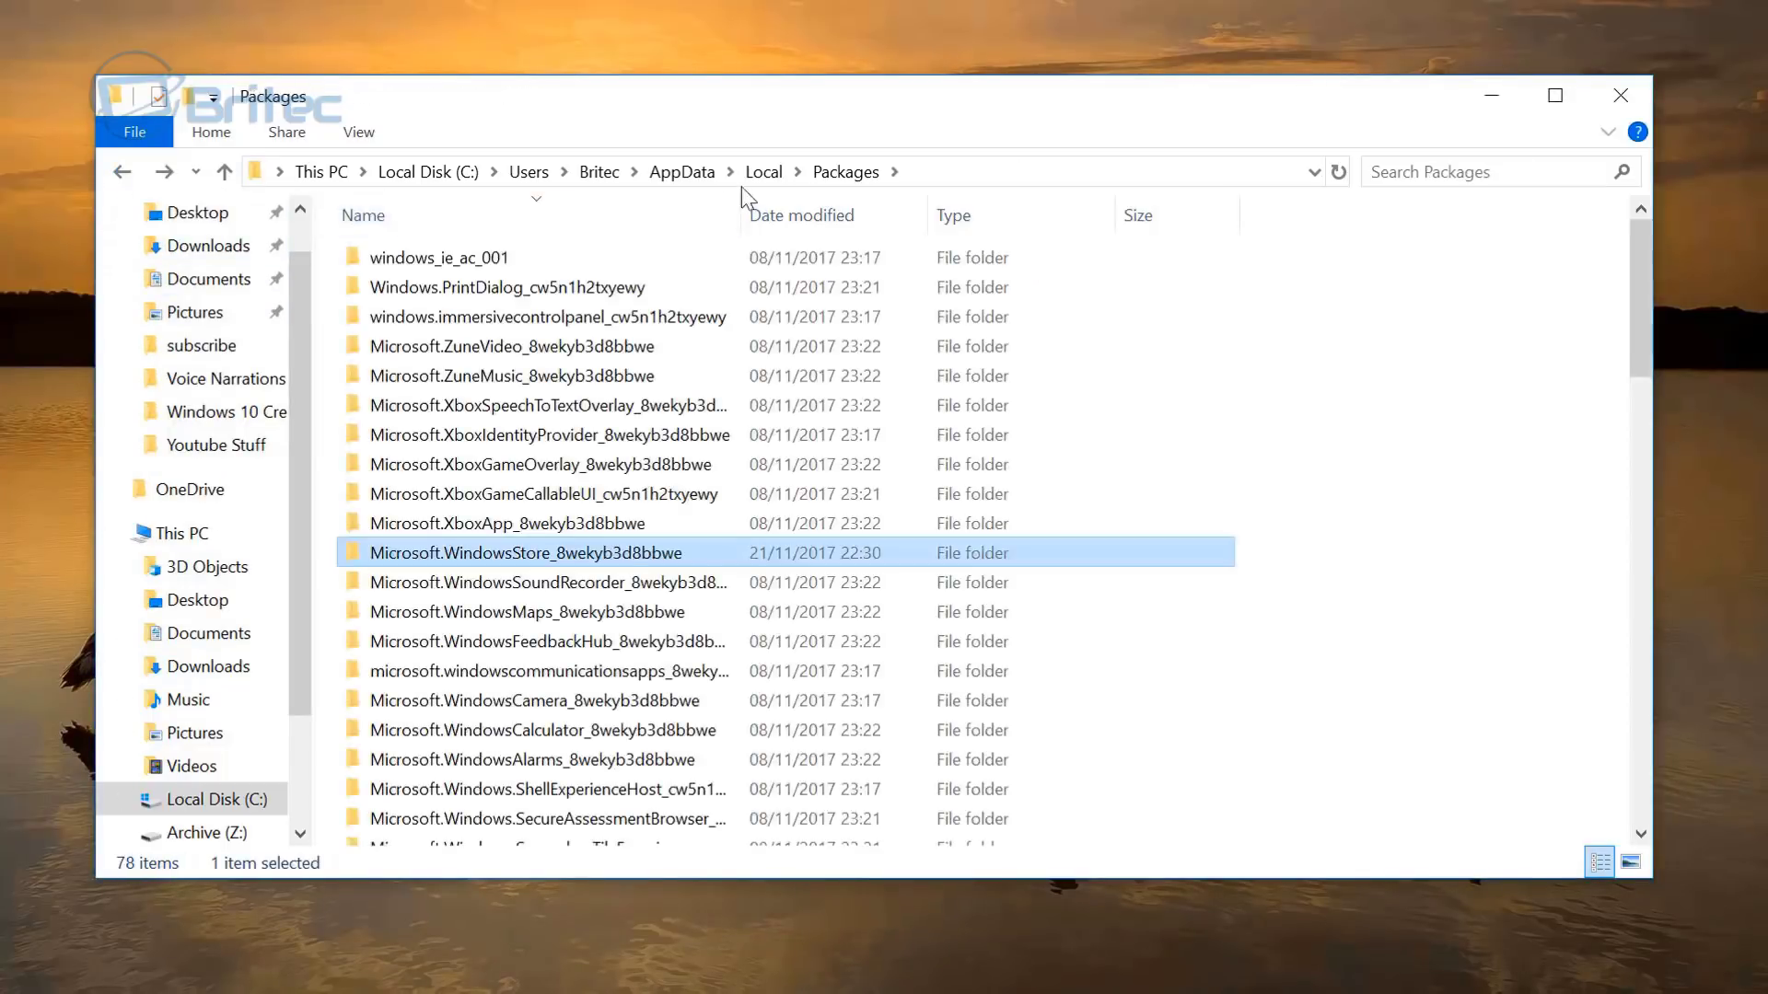
# Check the hidden files and folders setting in the Folder Options view settings, accept the dialog, and close File Explorer
pyautogui.click(358, 131)
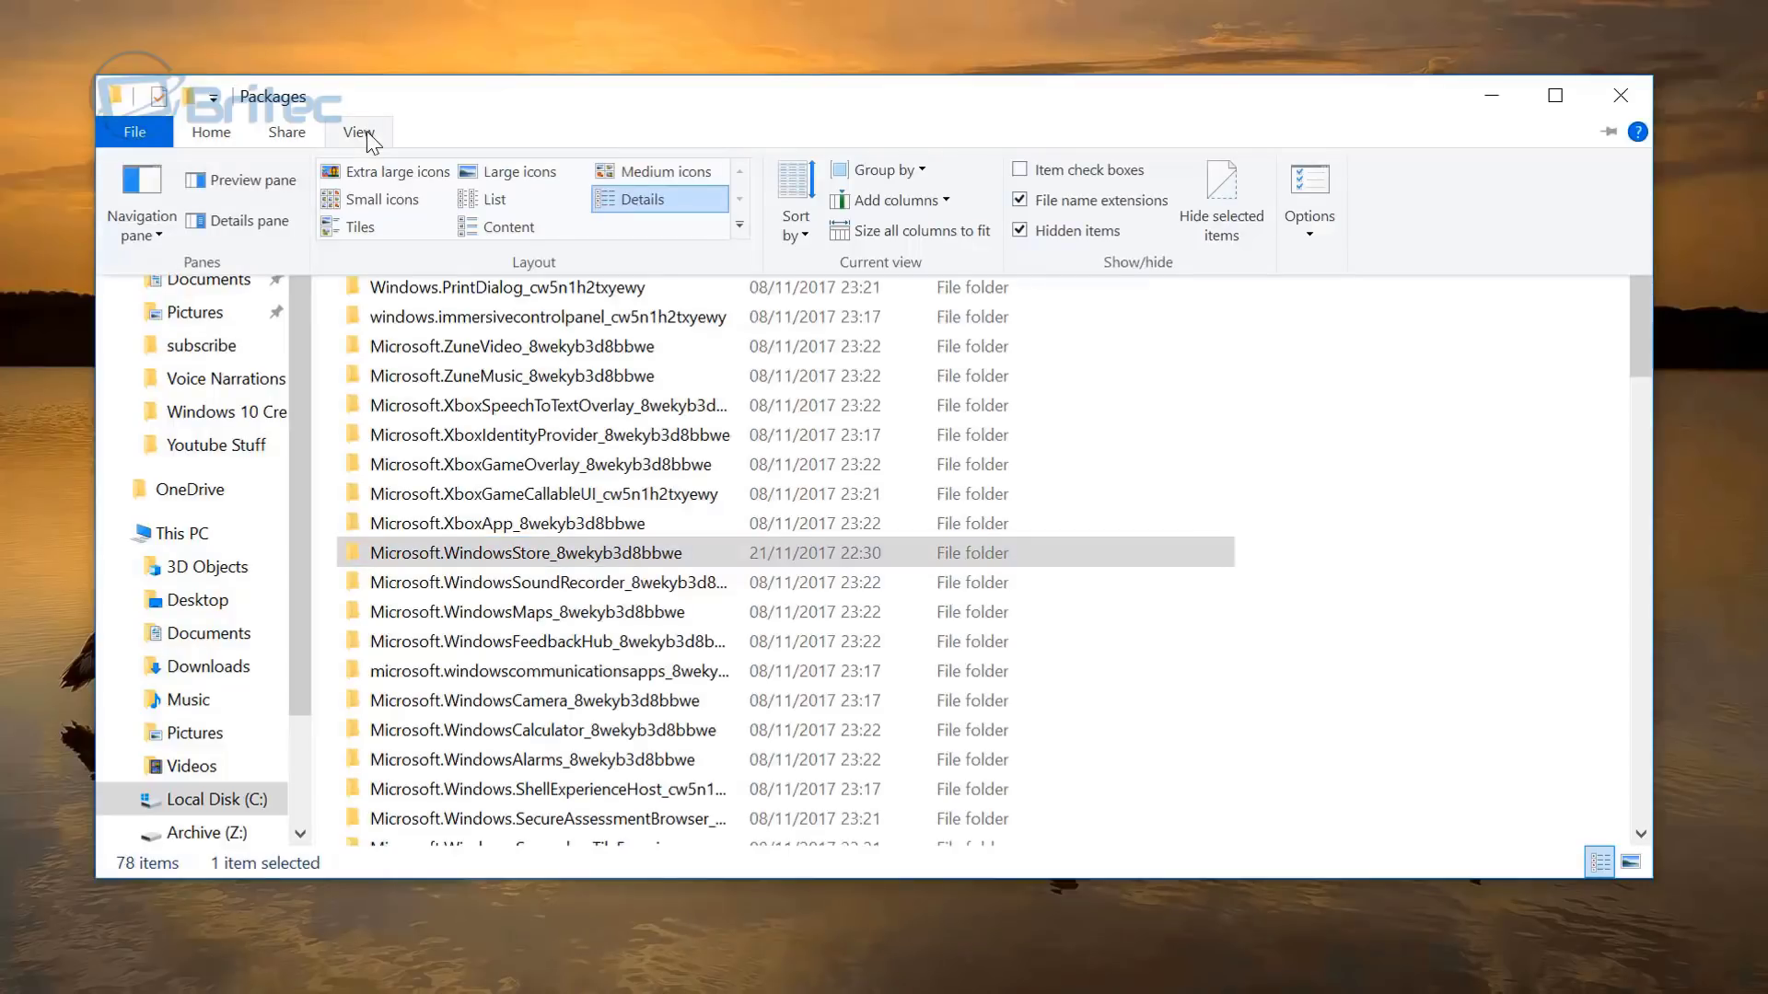
pyautogui.click(1318, 191)
pyautogui.moveTo(521, 248); pyautogui.dragTo(685, 213)
pyautogui.click(369, 257)
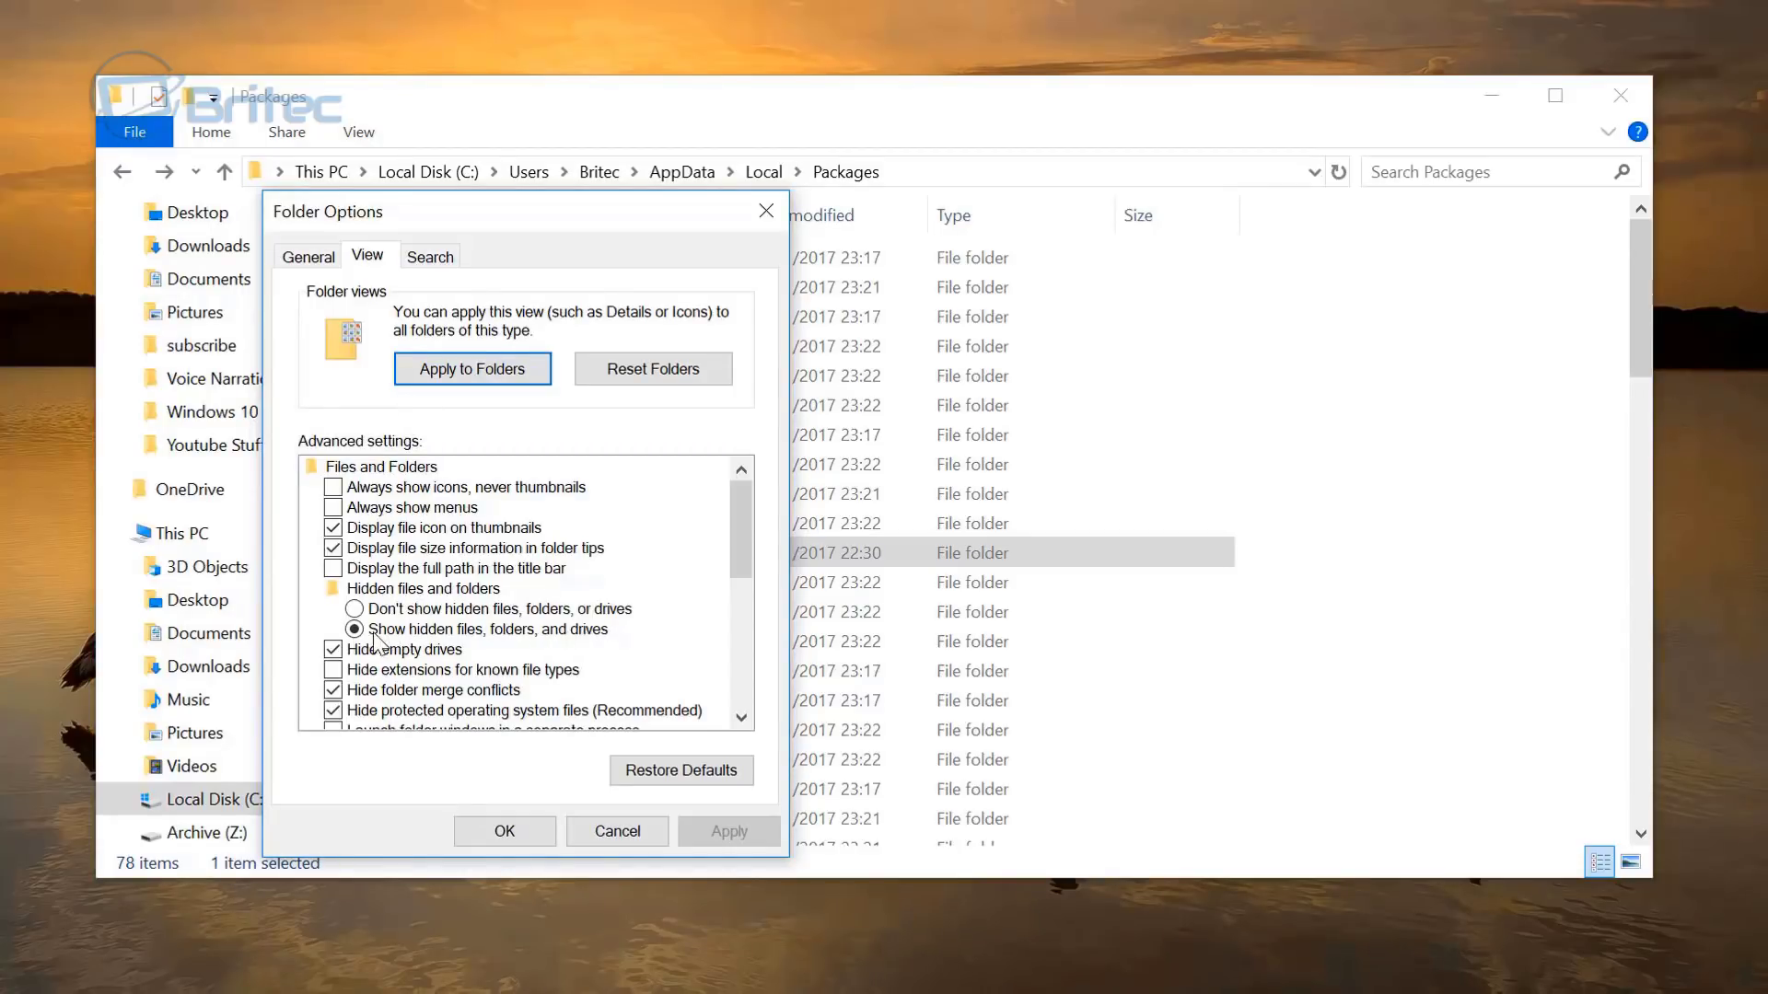
pyautogui.click(504, 831)
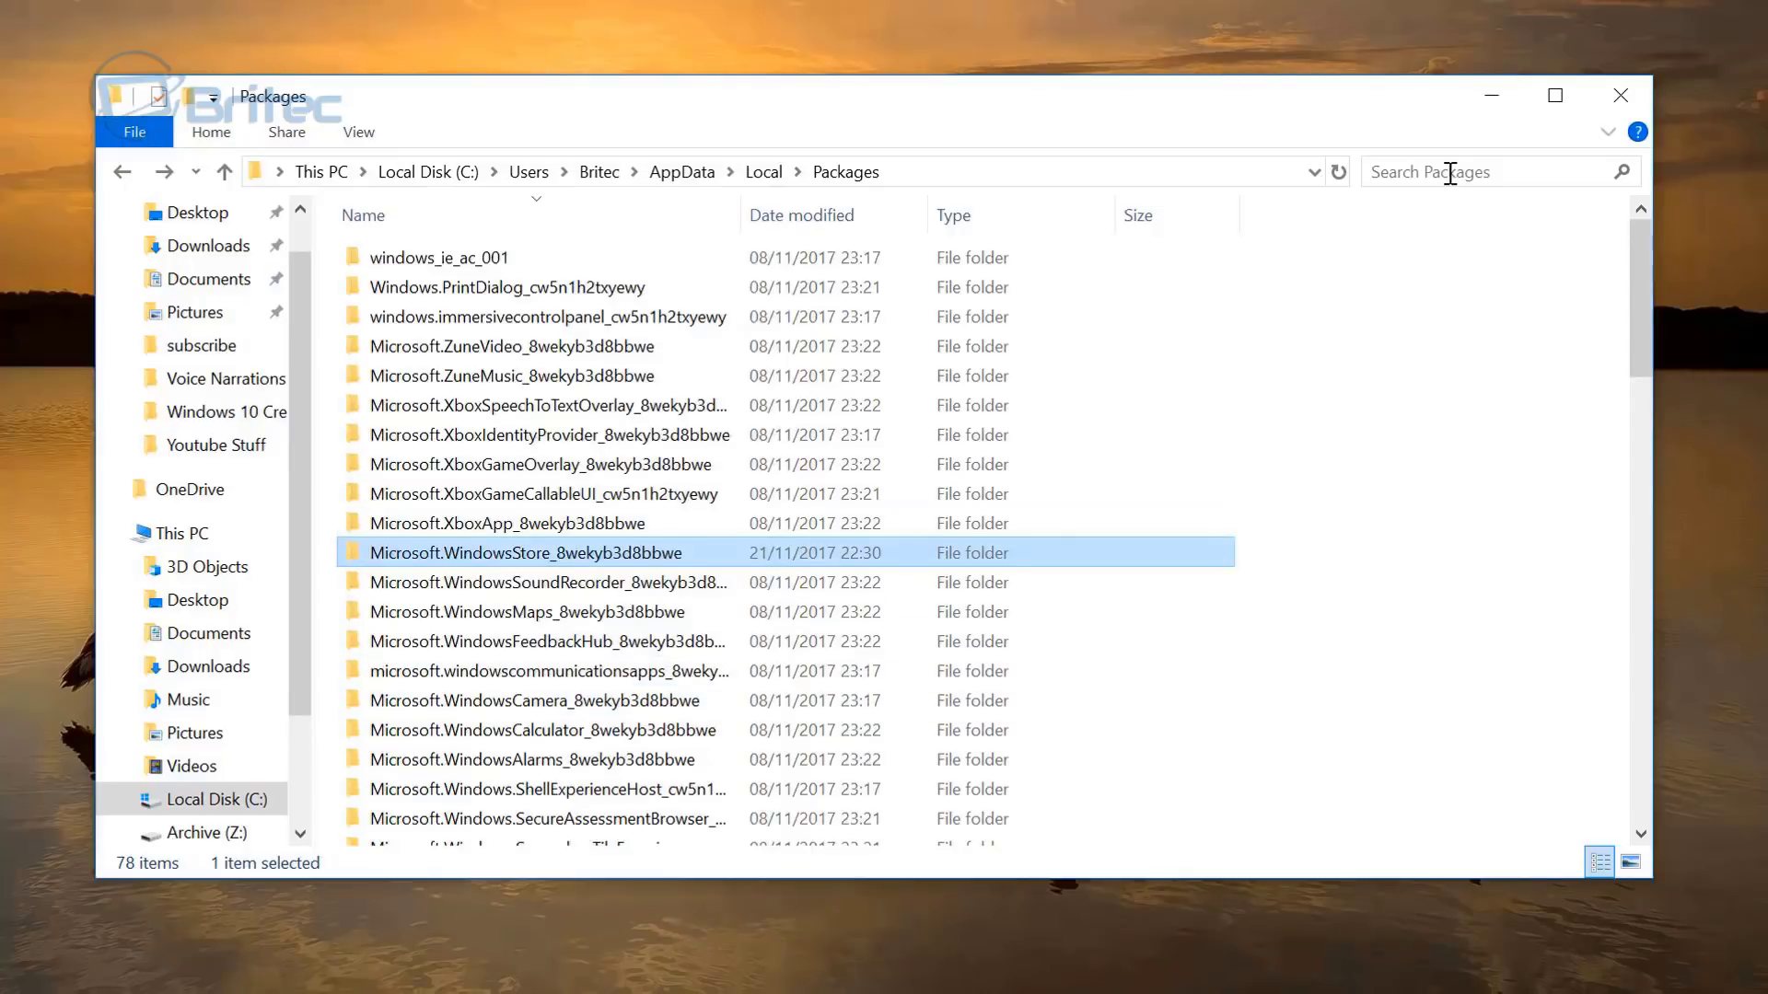
pyautogui.click(1620, 96)
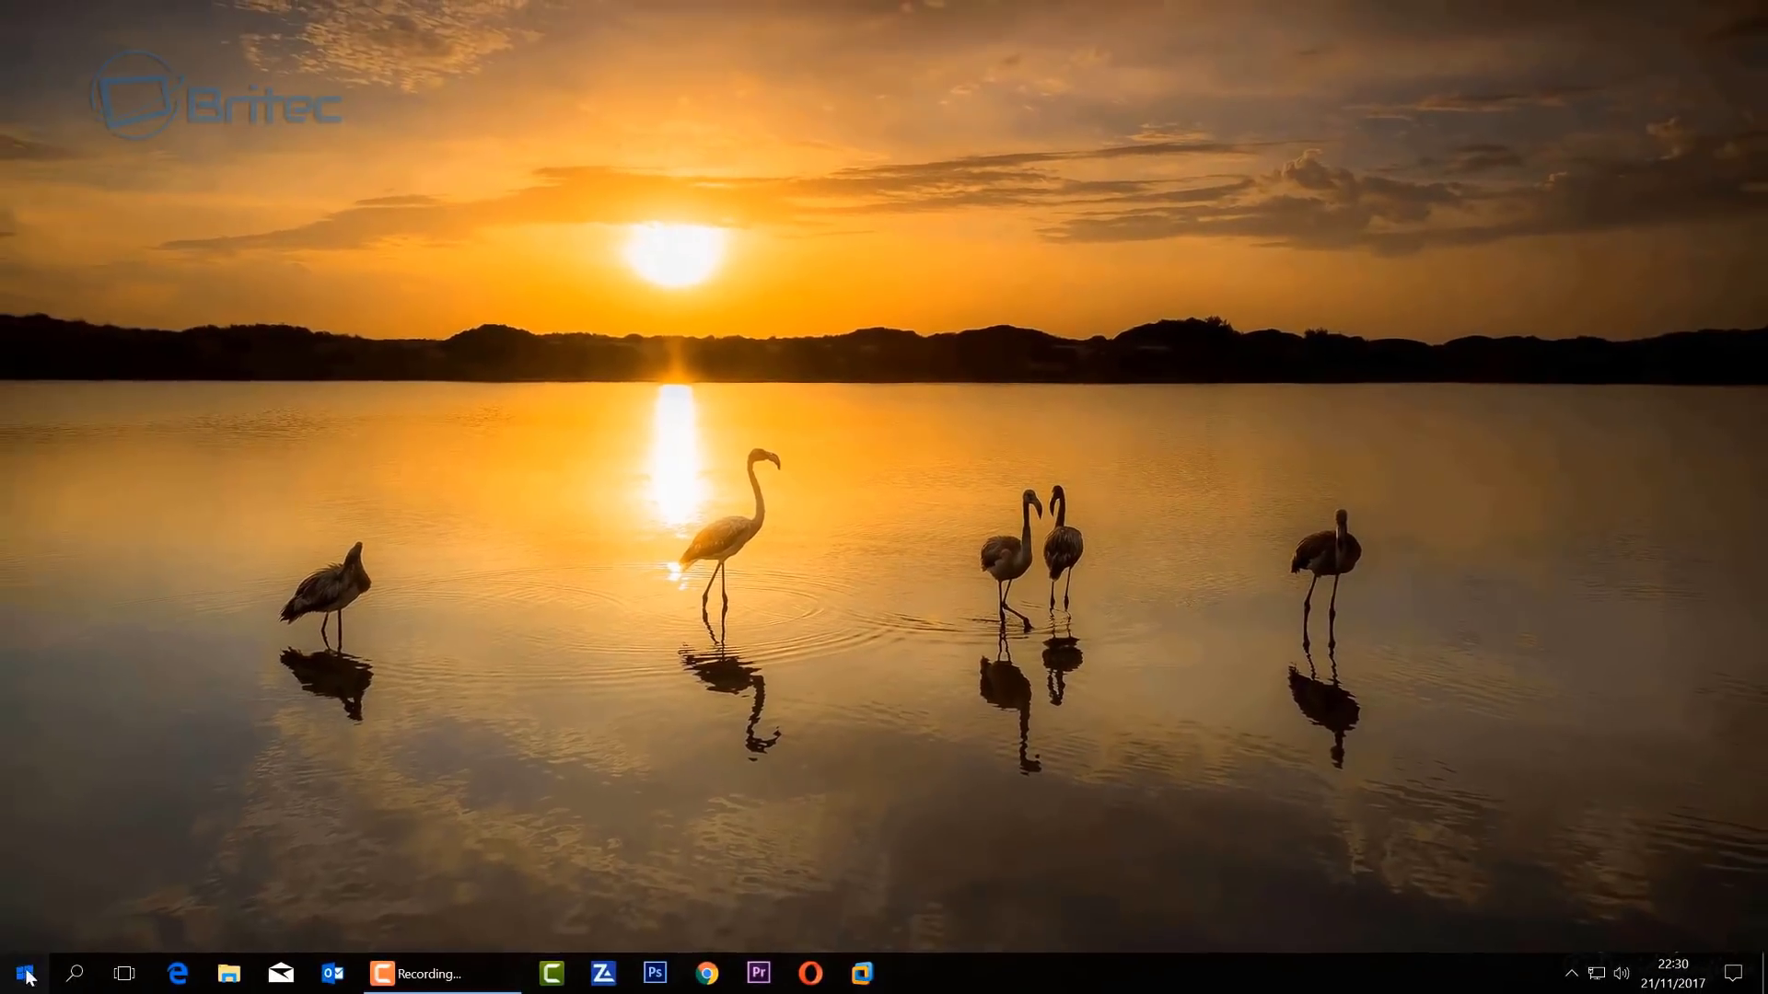
pyautogui.press('super')
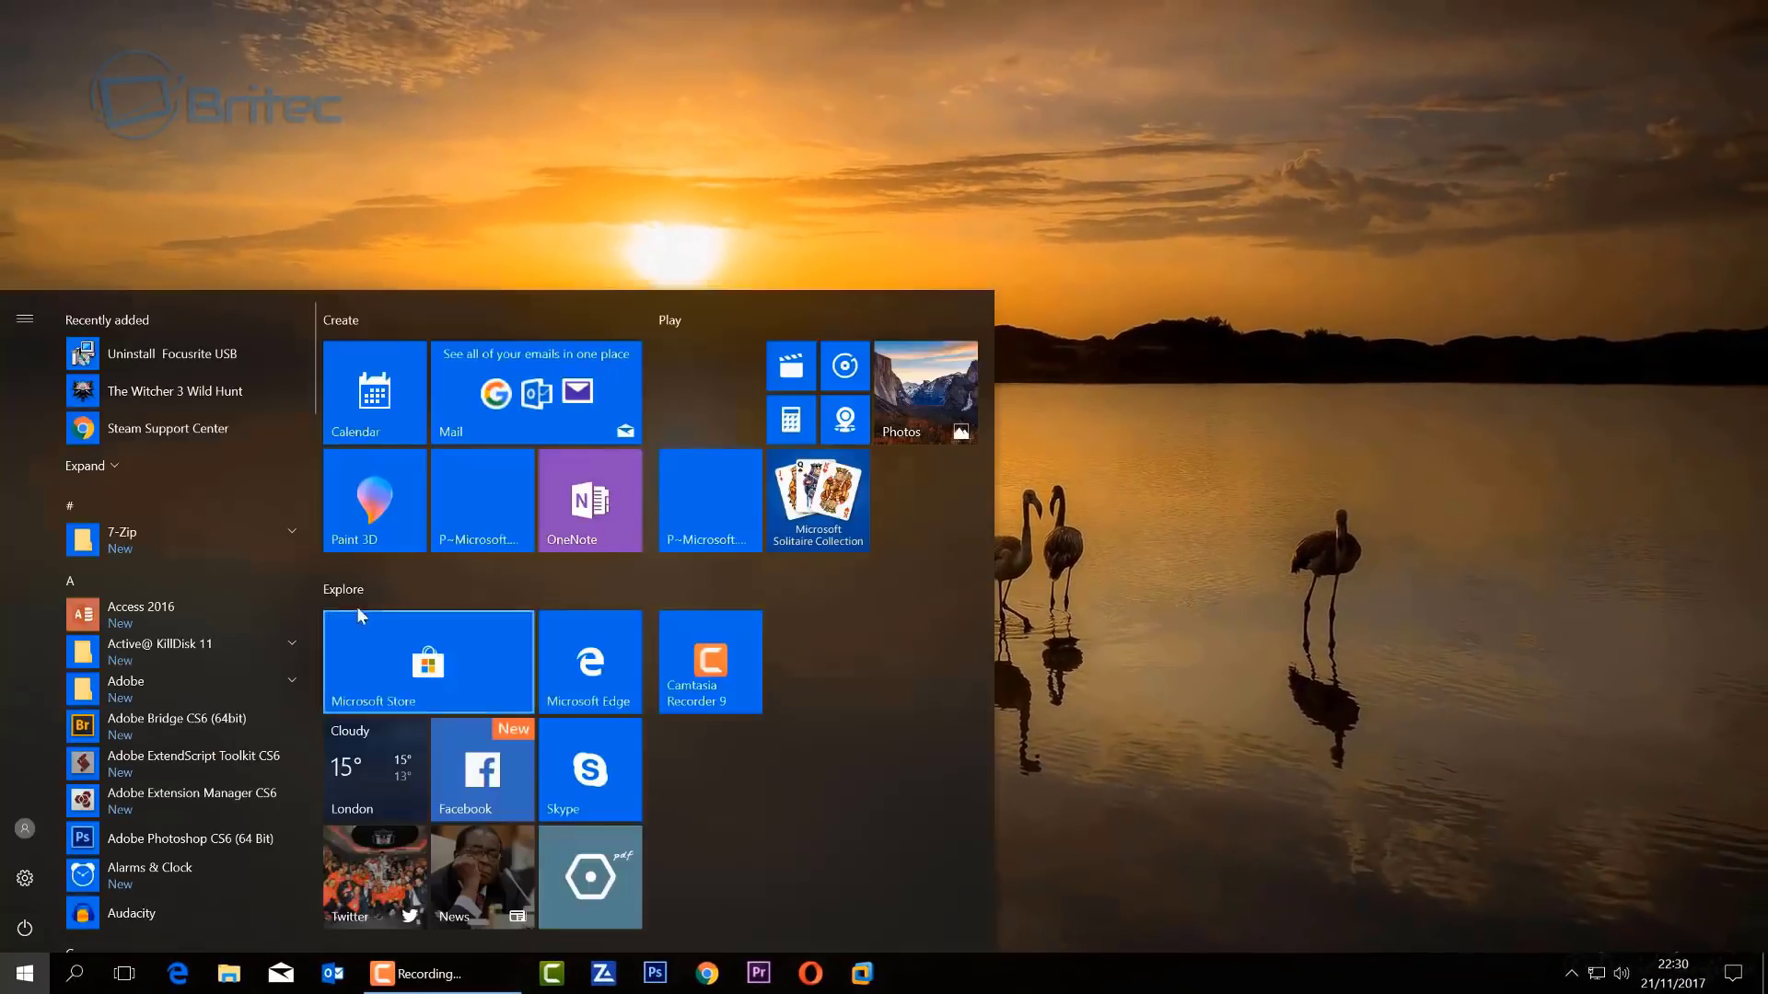
pyautogui.click(998, 633)
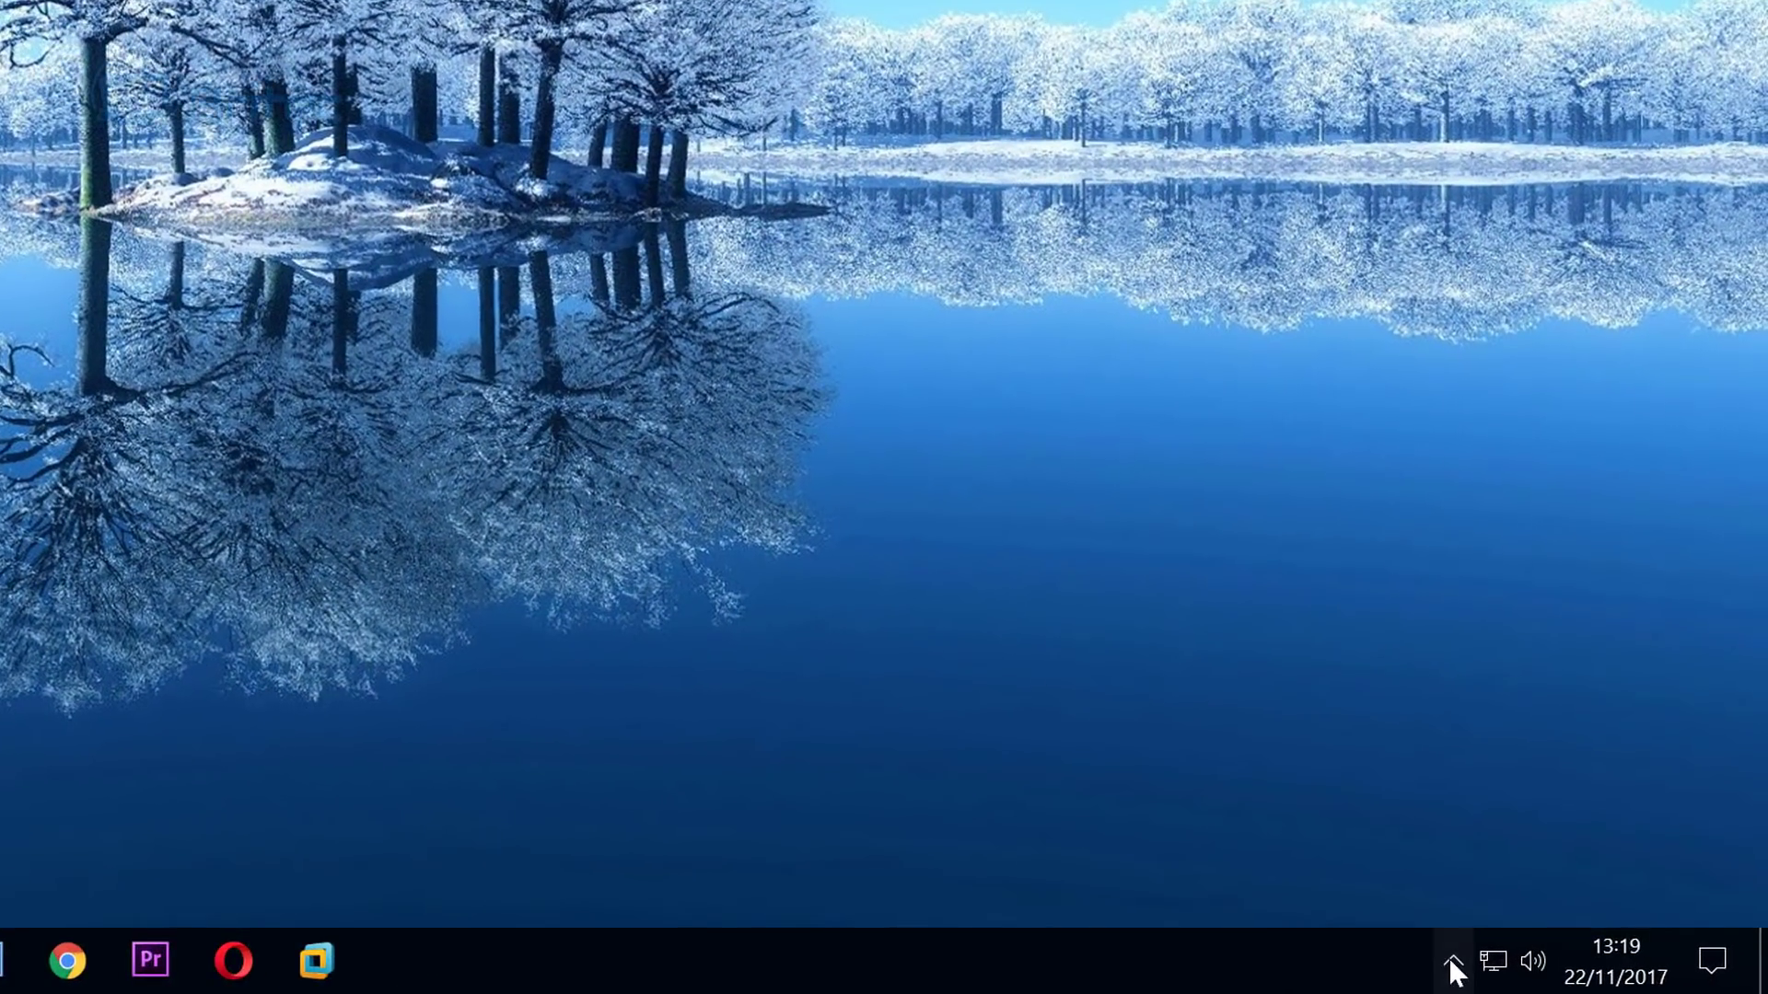
# Shut down ZoneAlarm from the hidden notification area items and confirm the shutdown
pyautogui.click(1474, 962)
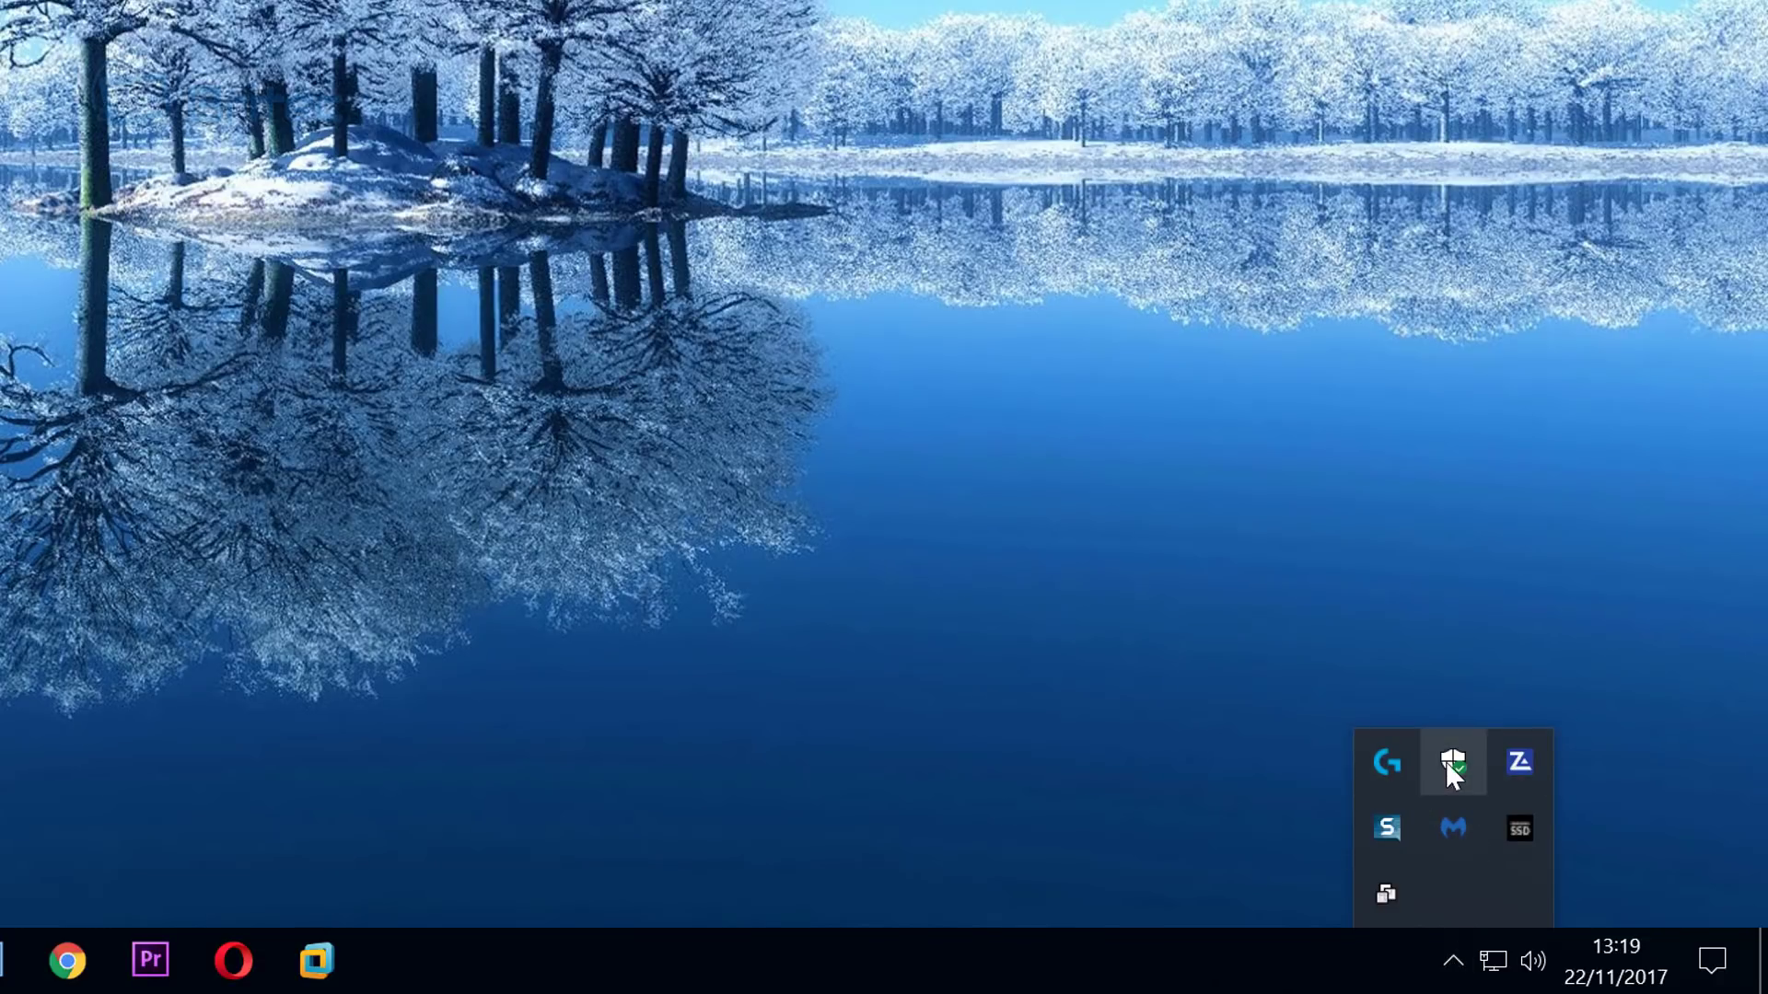
pyautogui.rightClick(1519, 761)
pyautogui.press('Return')
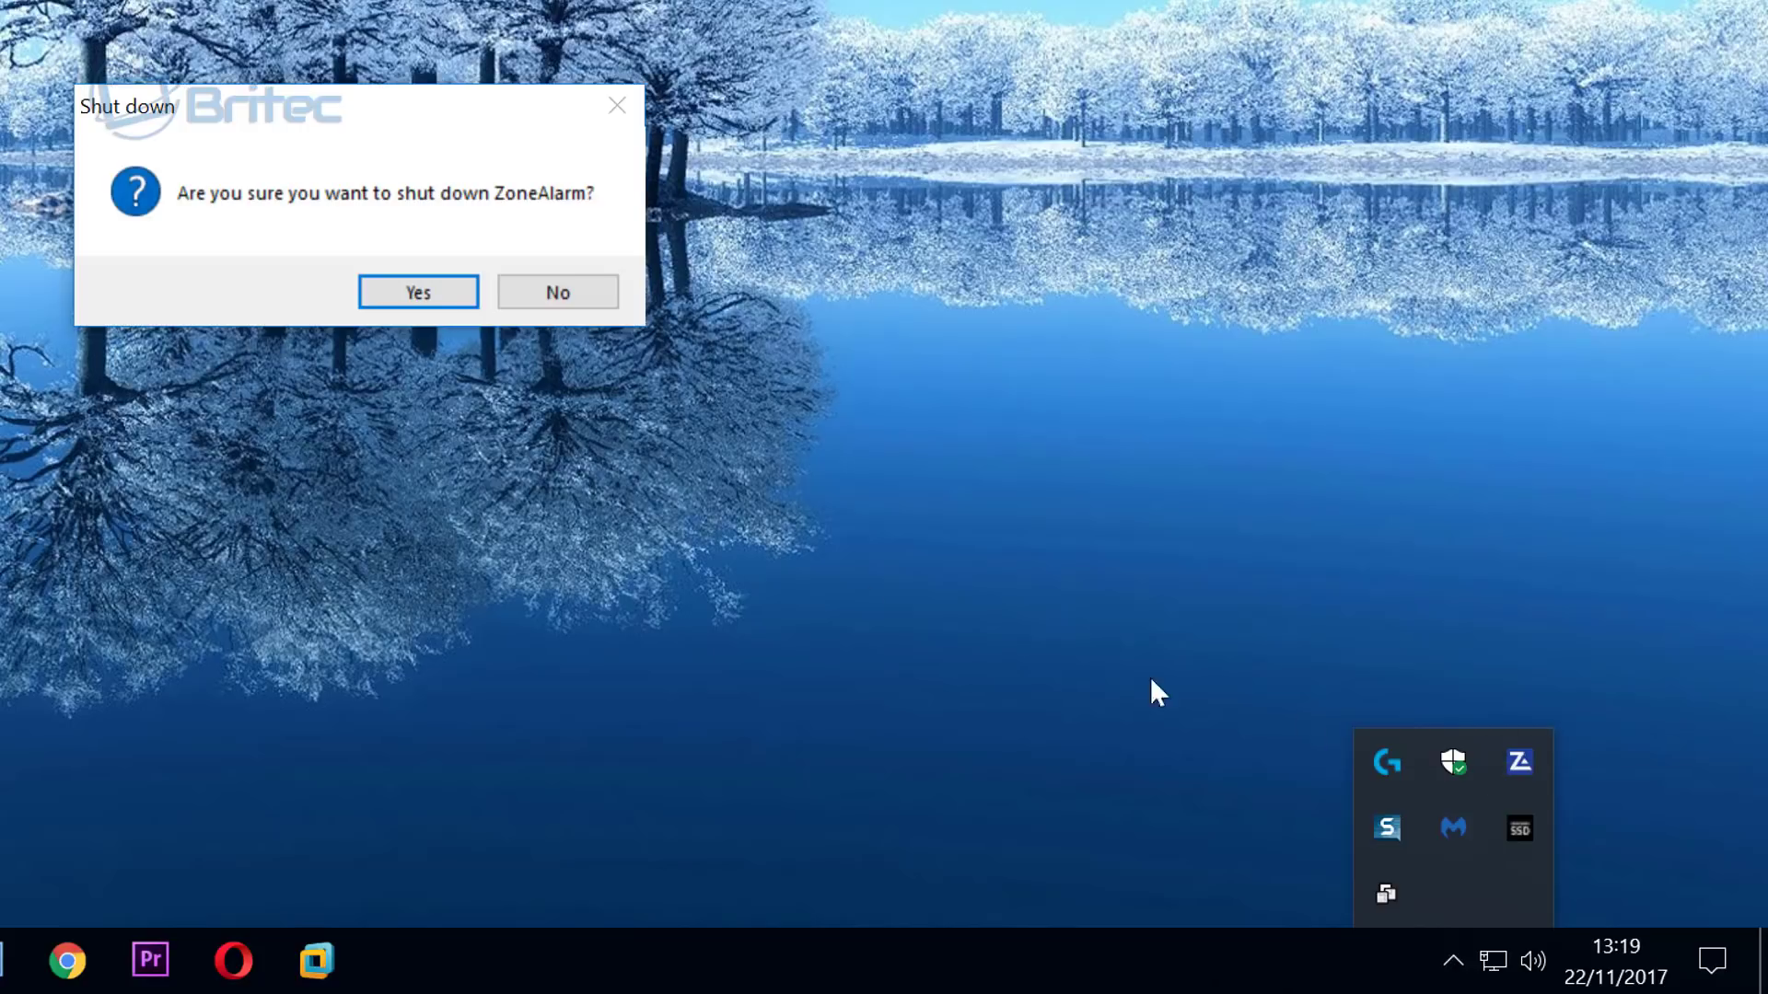
pyautogui.click(411, 291)
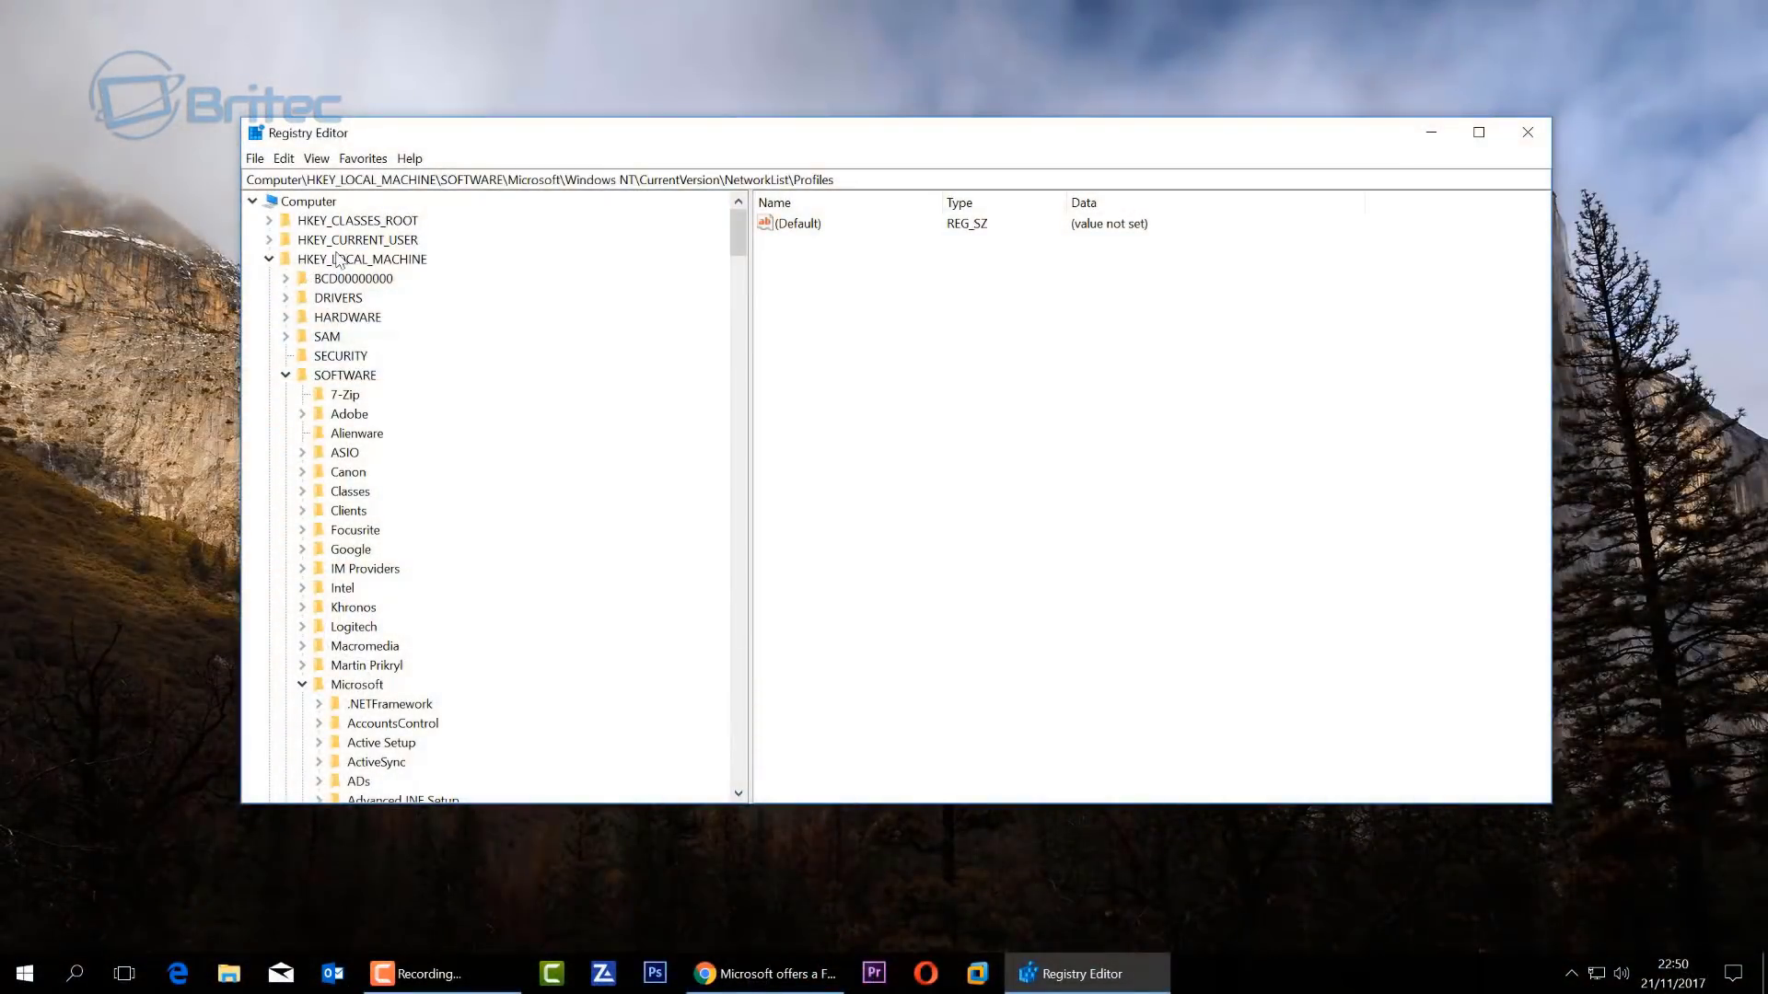
# Browse the registry to HKEY_LOCAL_MACHINE\SOFTWARE\Microsoft\Windows NT\CurrentVersion\NetworkList\Profiles
pyautogui.click(339, 261)
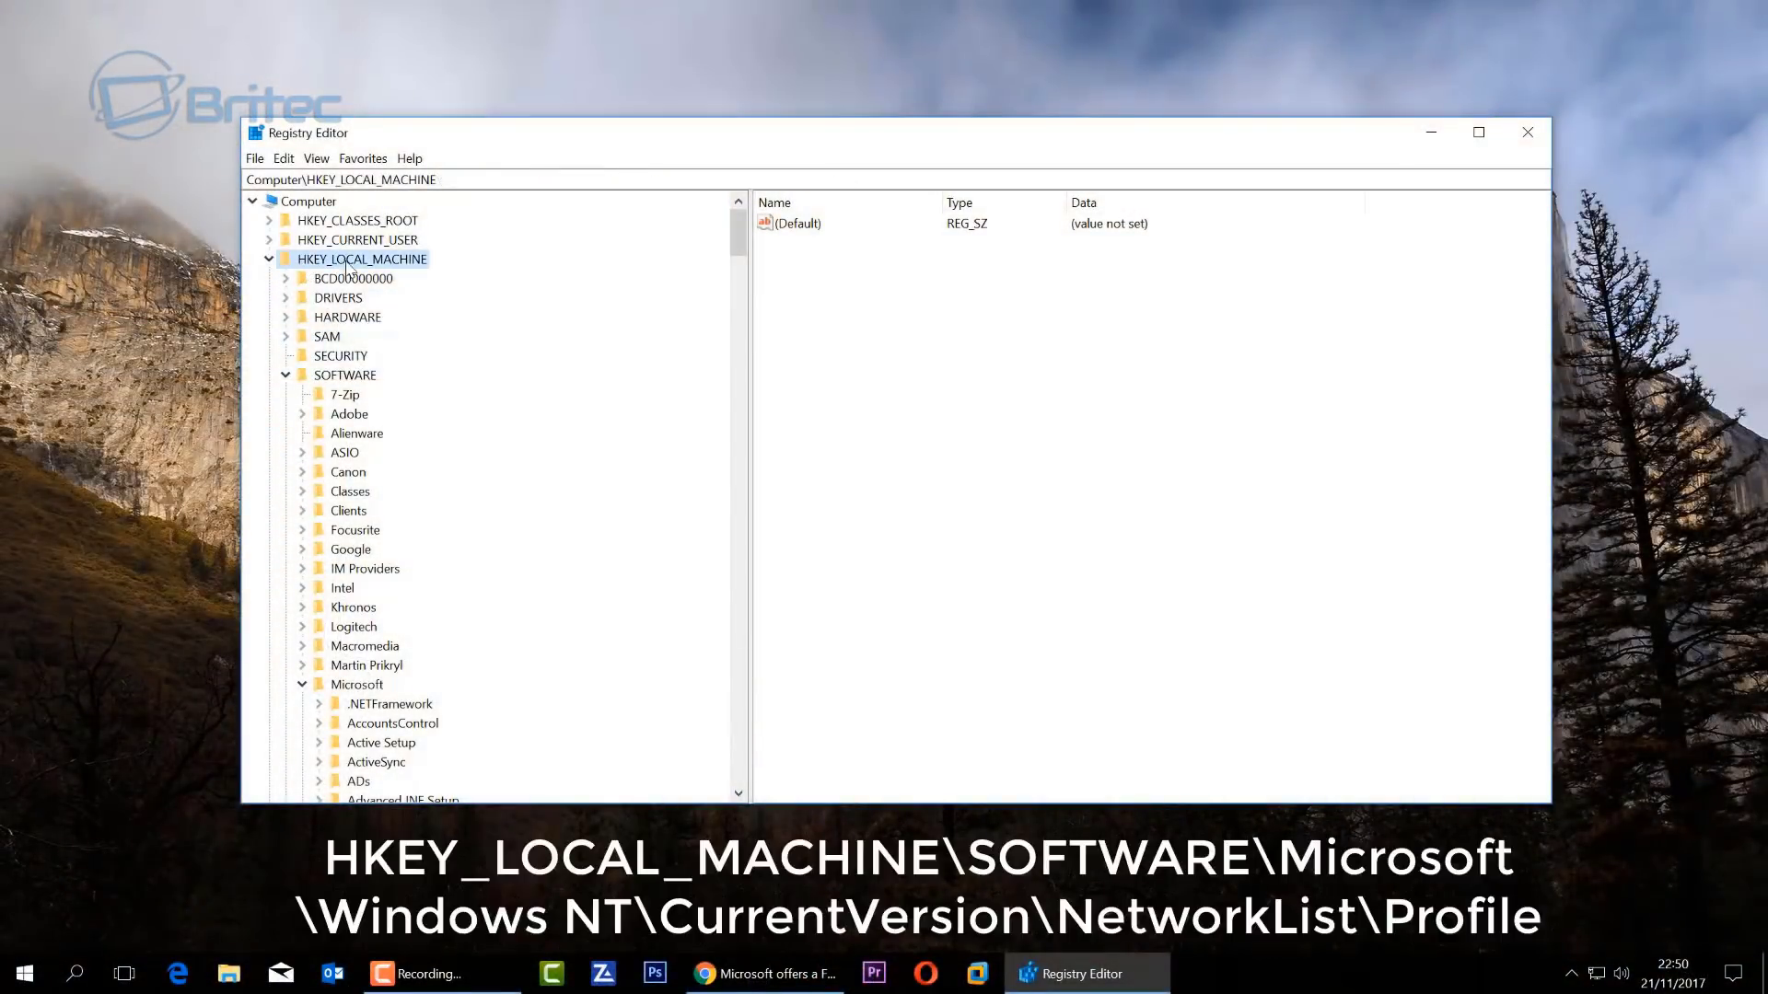
pyautogui.click(343, 377)
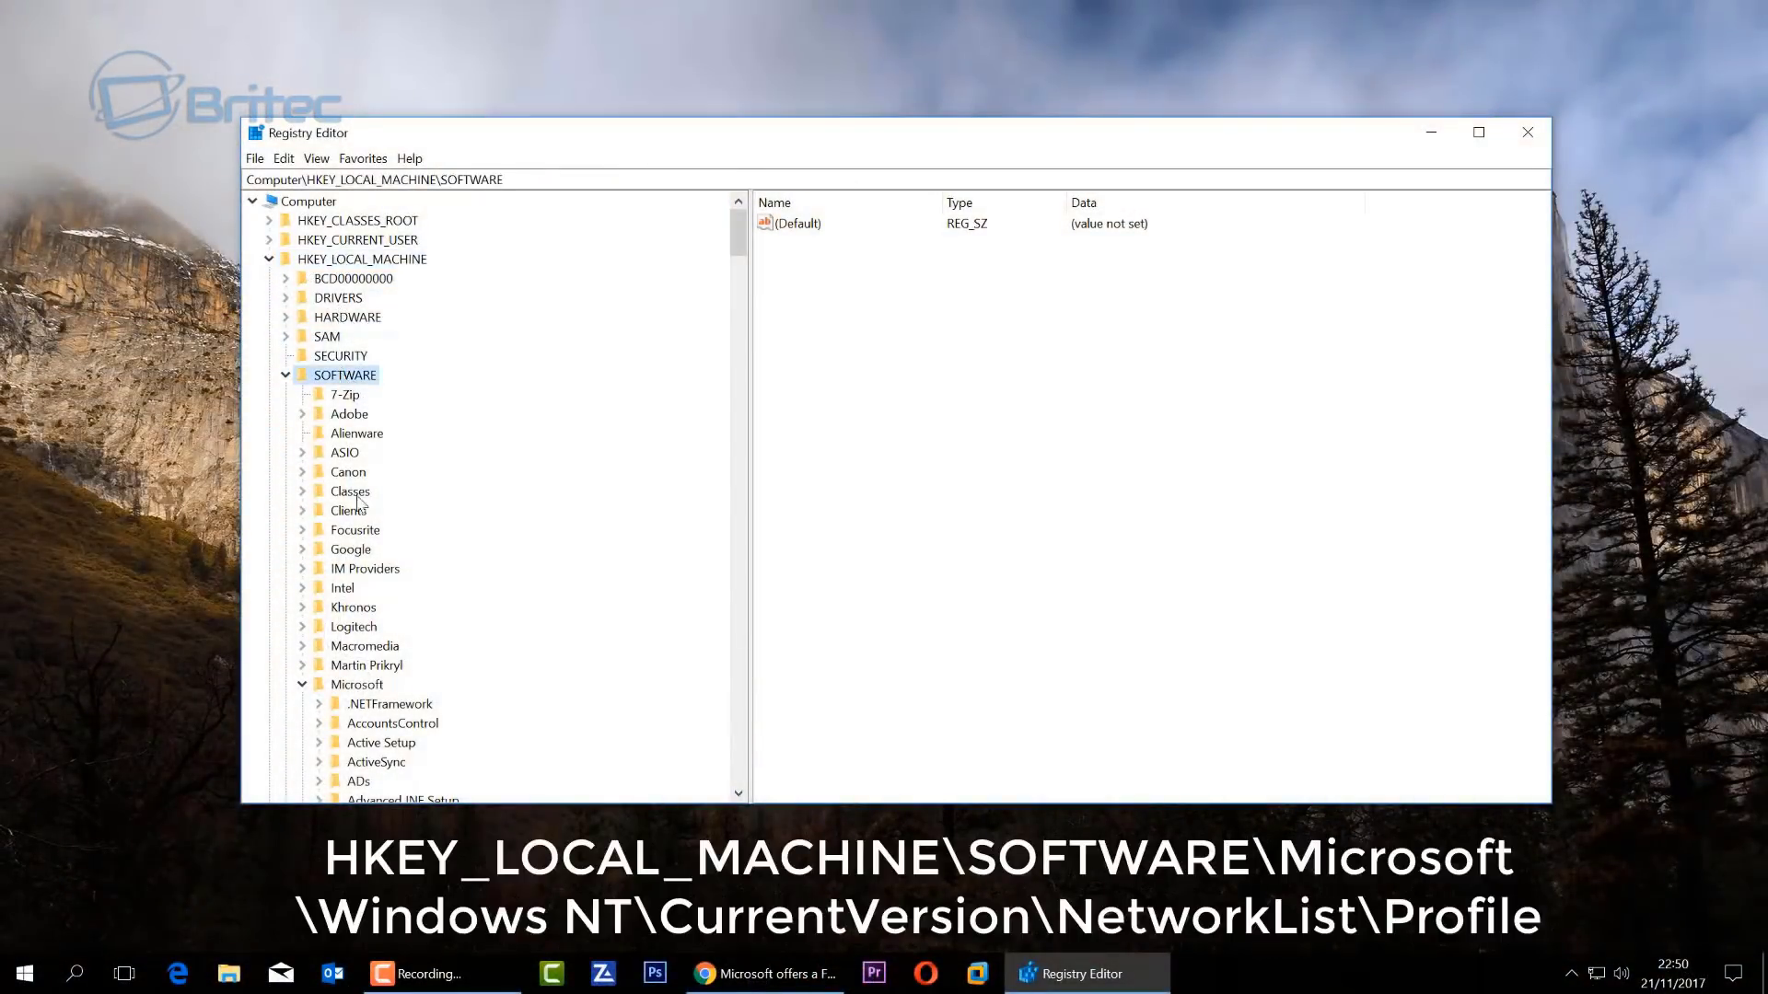
pyautogui.click(353, 686)
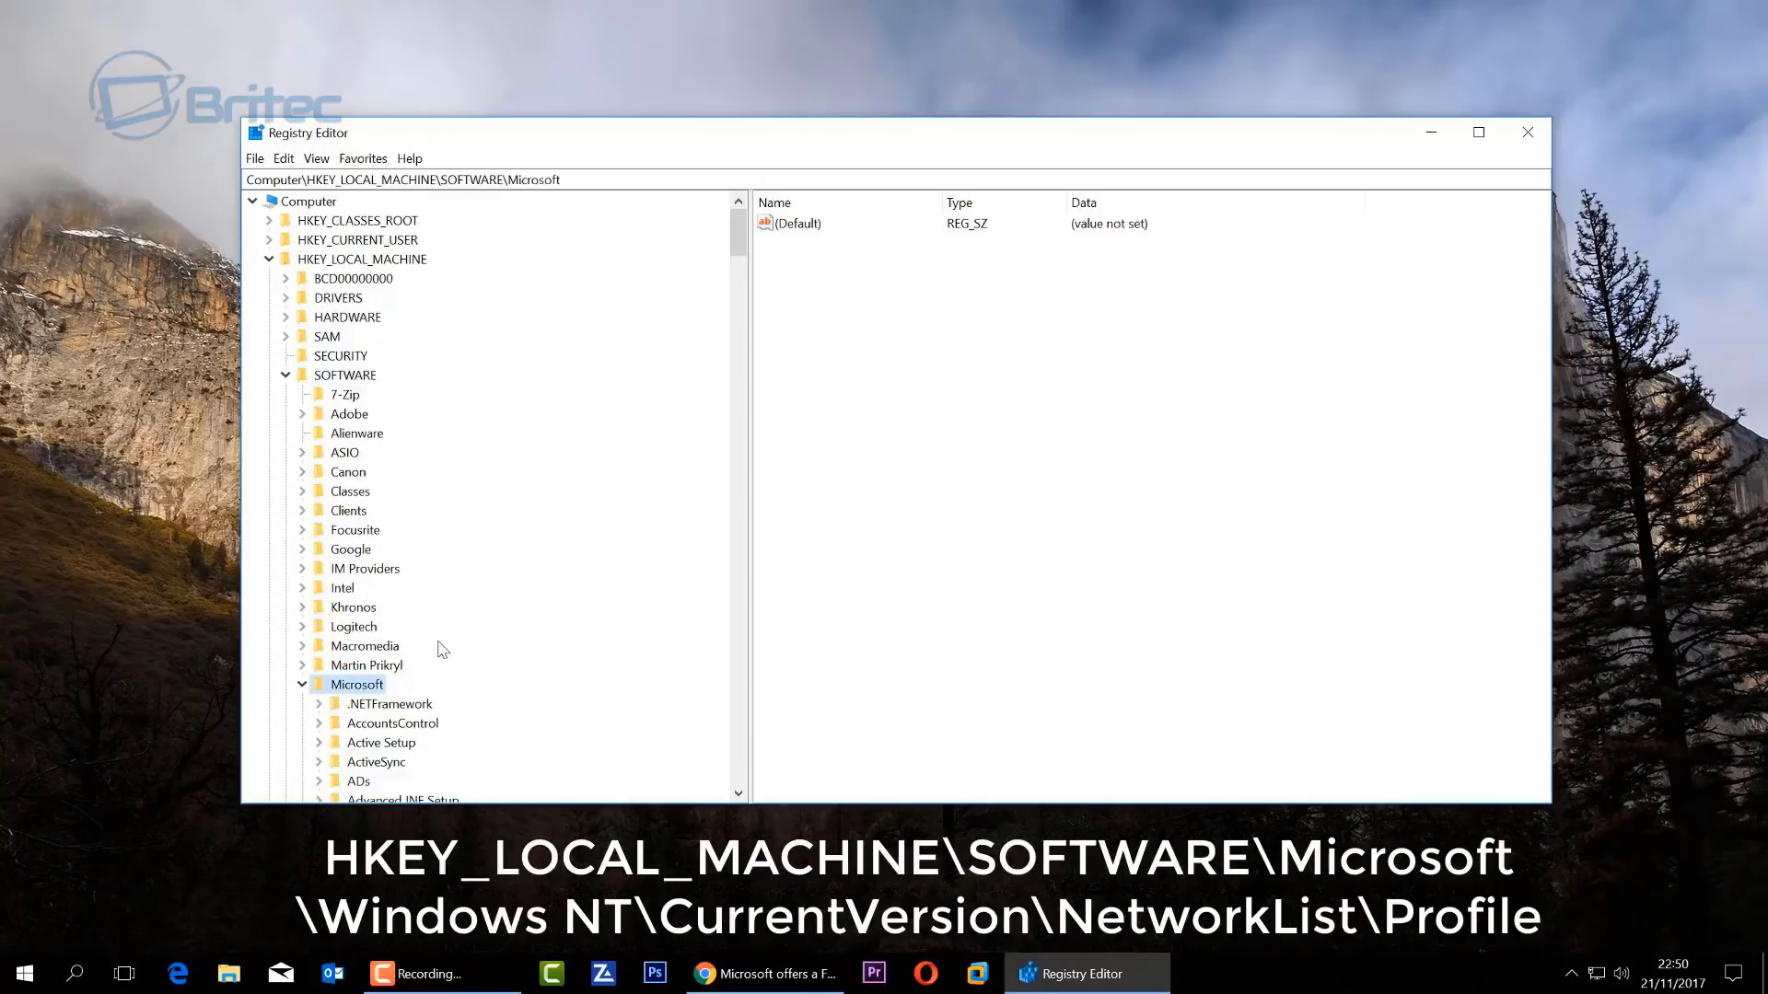
pyautogui.scroll(-20, 442, 650)
pyautogui.scroll(-20, 442, 651)
pyautogui.scroll(-20, 442, 650)
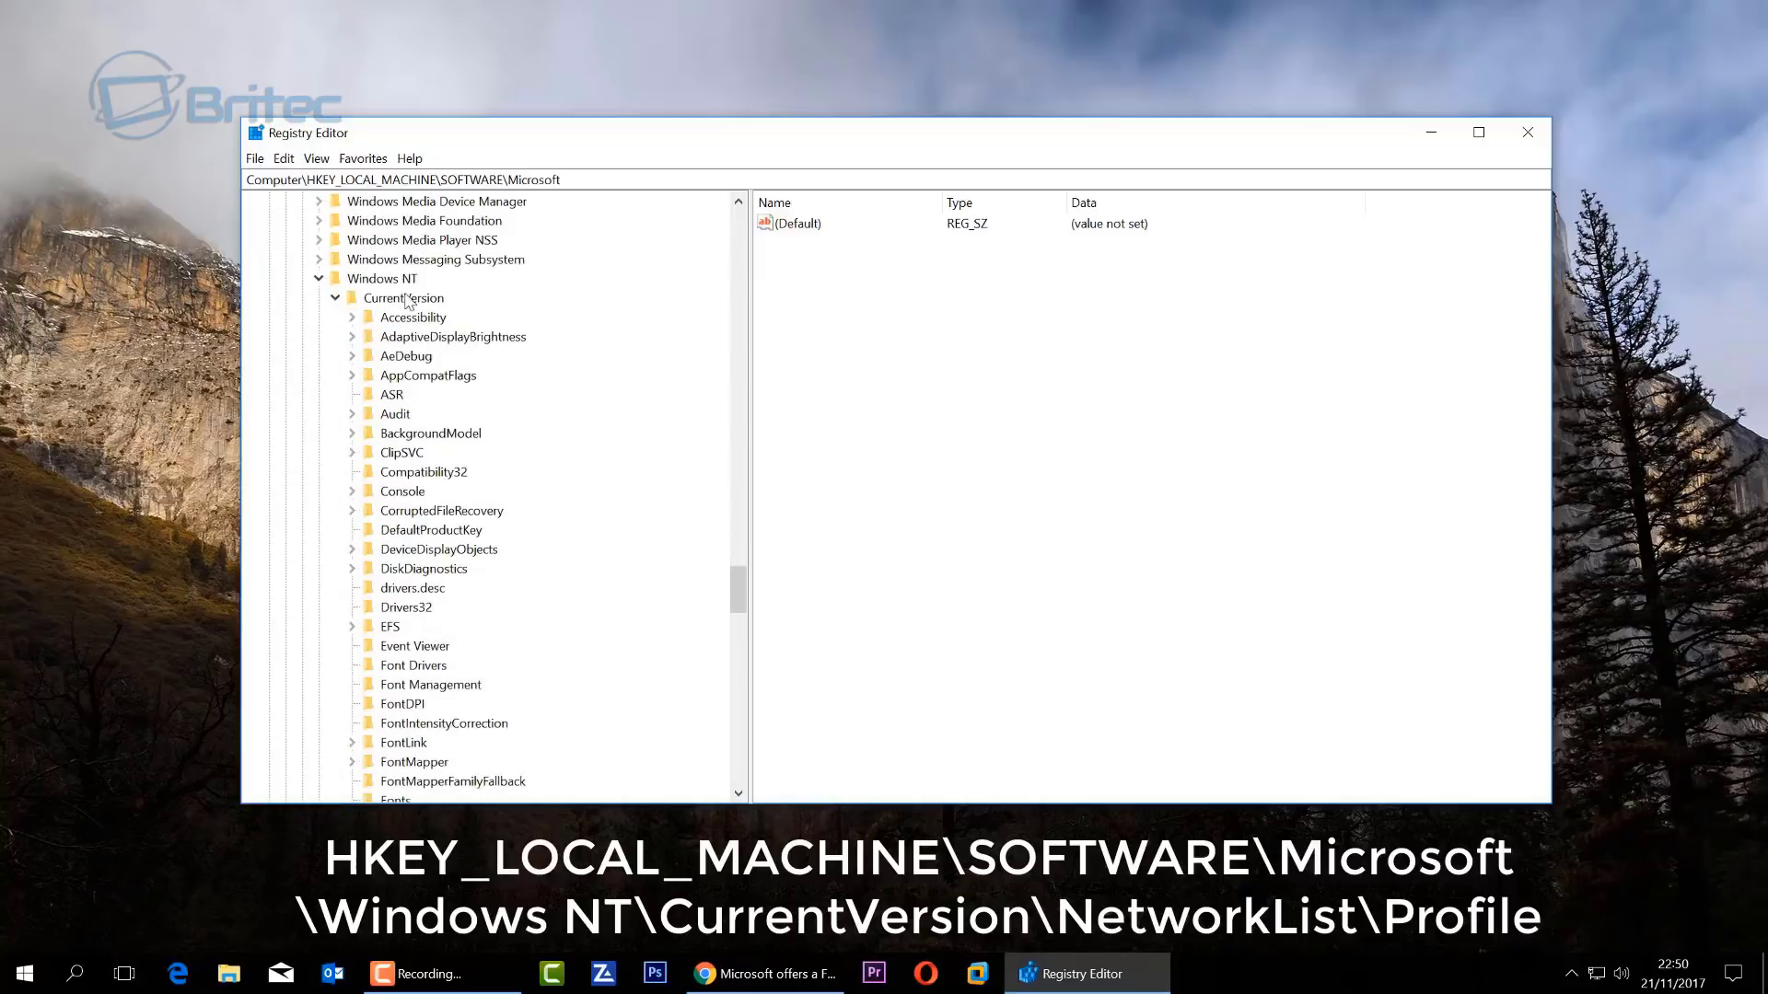
pyautogui.click(399, 281)
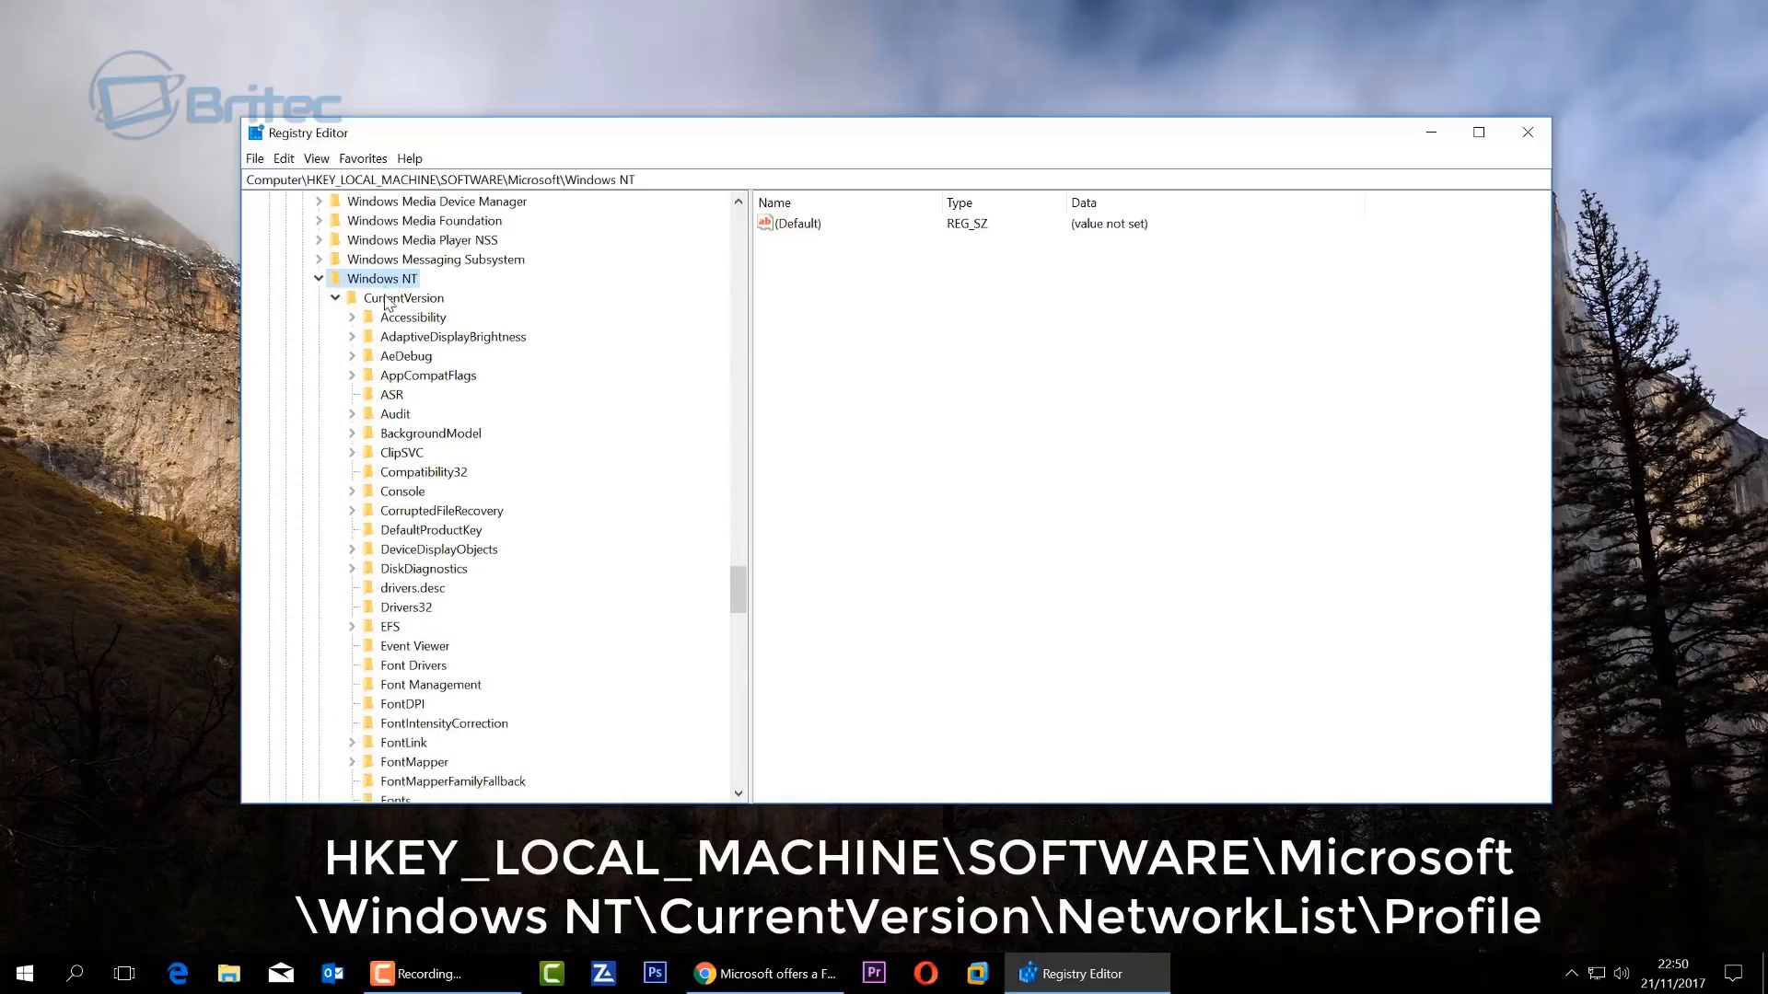
pyautogui.click(387, 300)
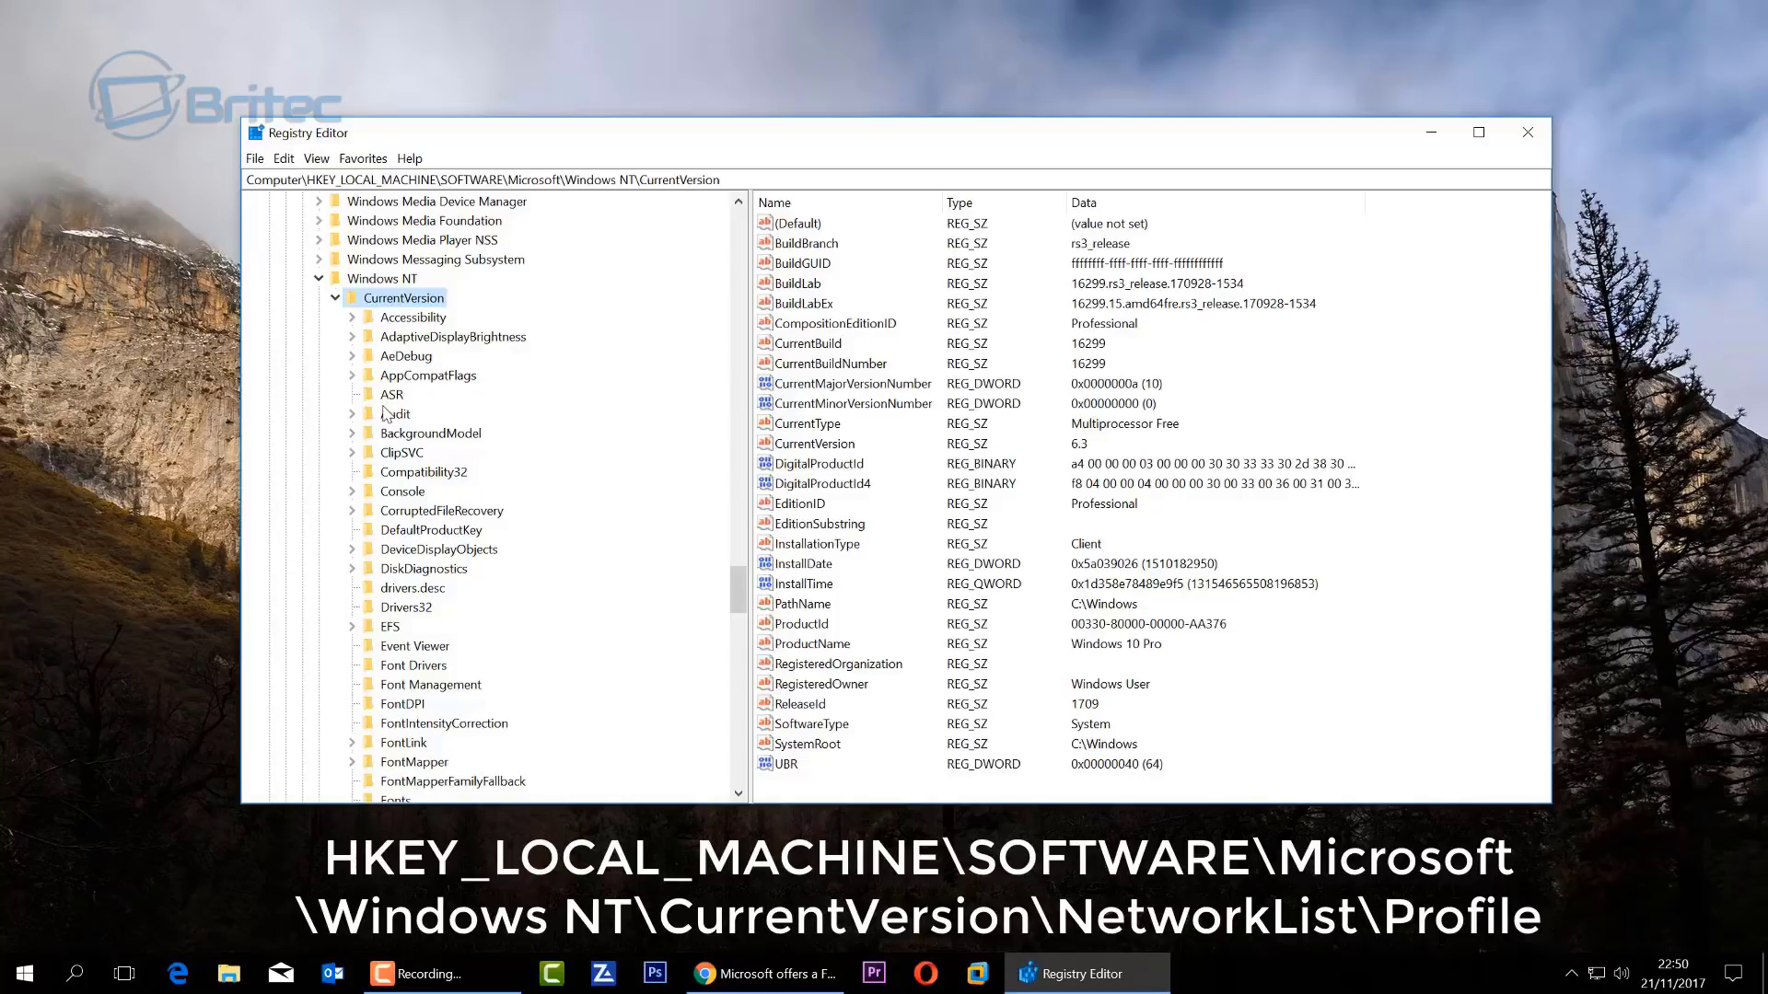
pyautogui.scroll(-11, 391, 432)
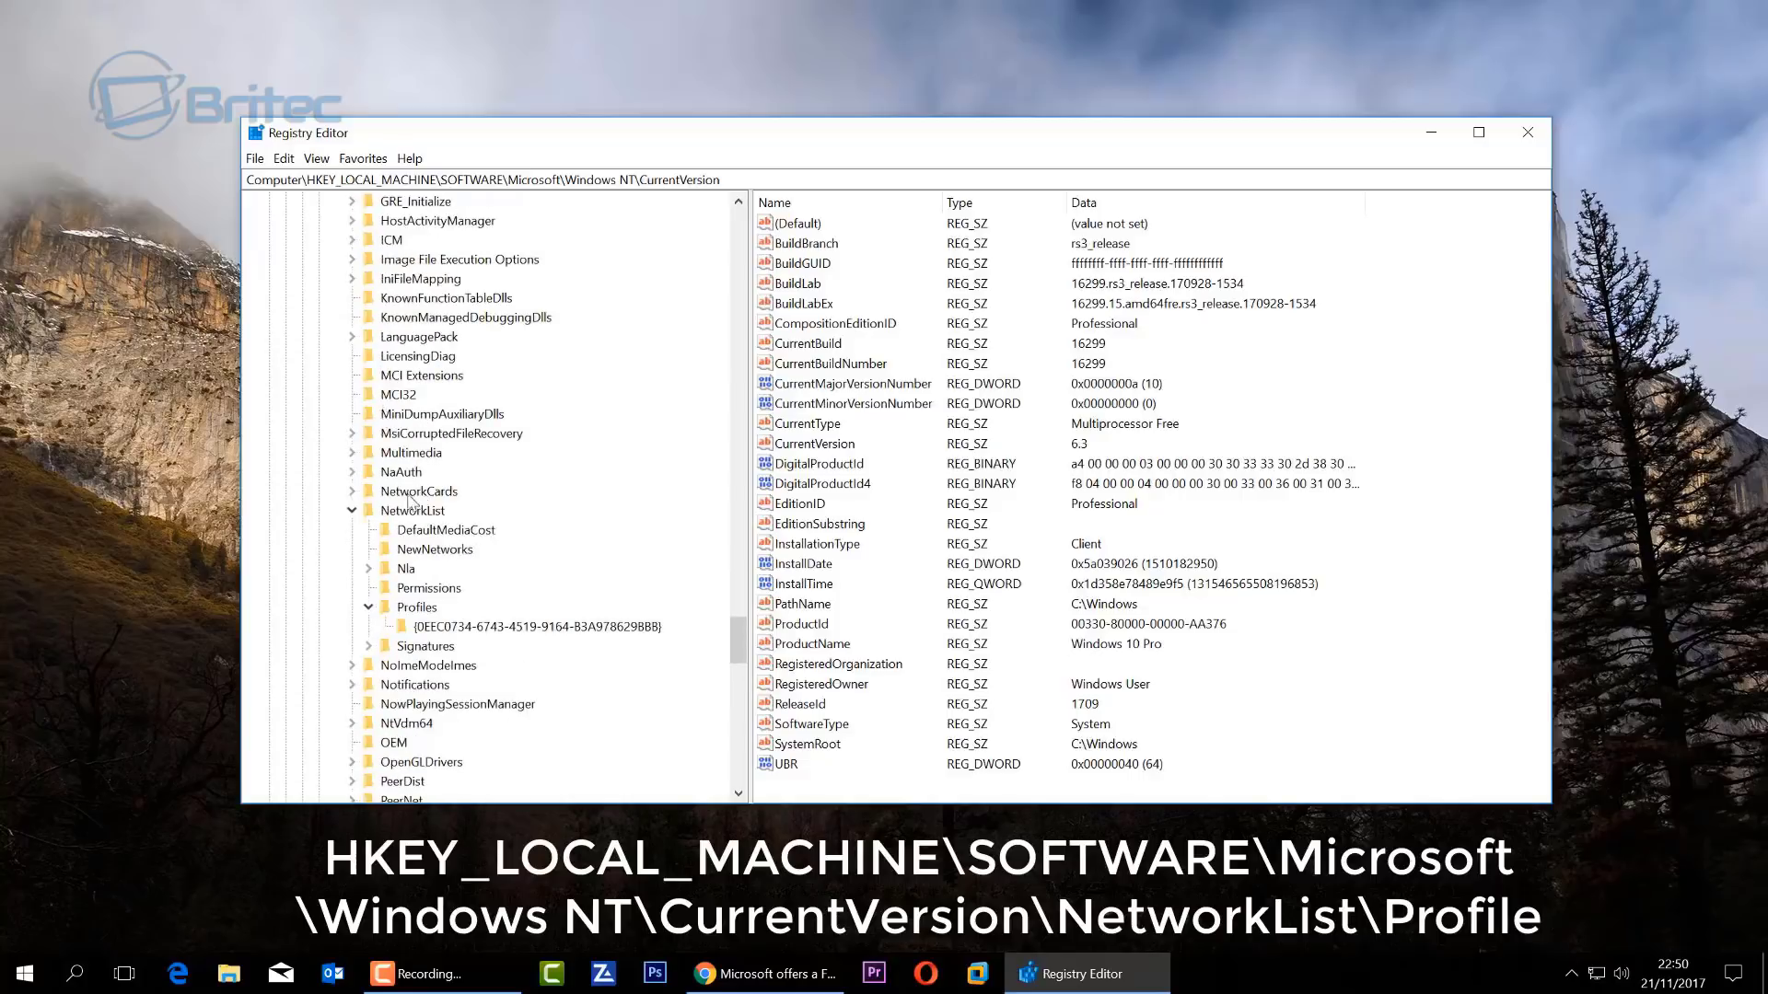
pyautogui.click(399, 514)
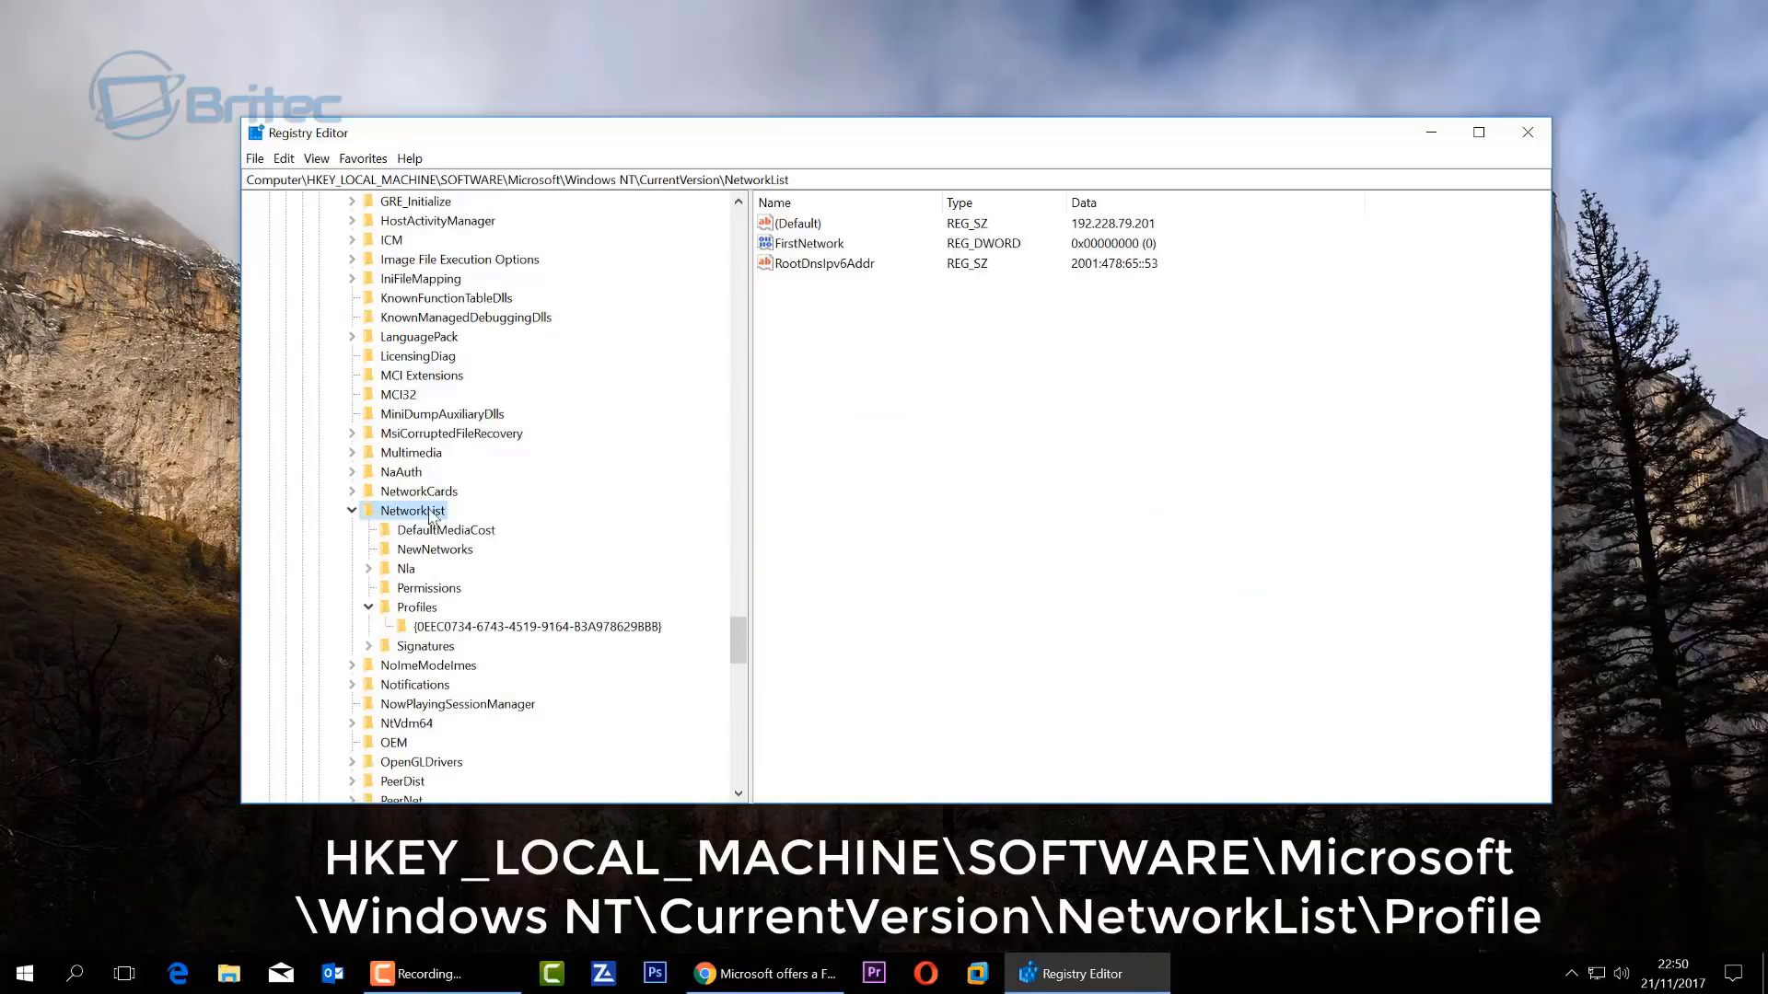
pyautogui.click(417, 612)
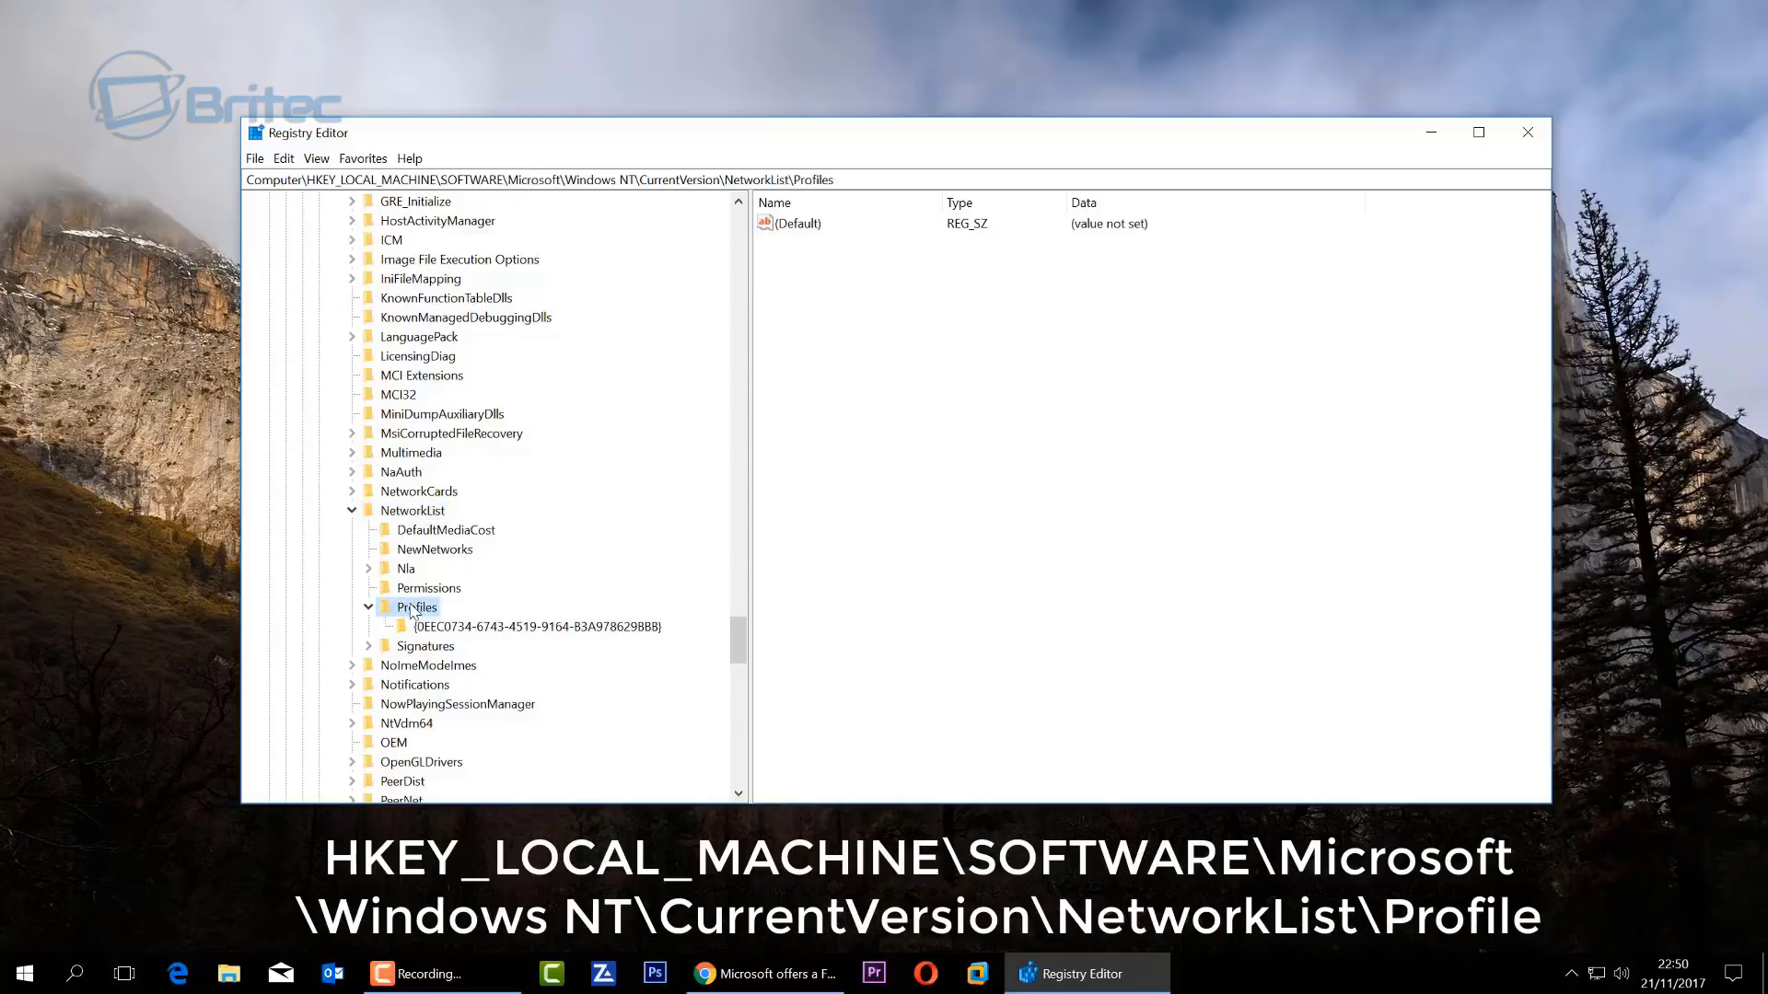
# Open the permissions of the Profiles registry key and go to its advanced security settings
pyautogui.rightClick(412, 613)
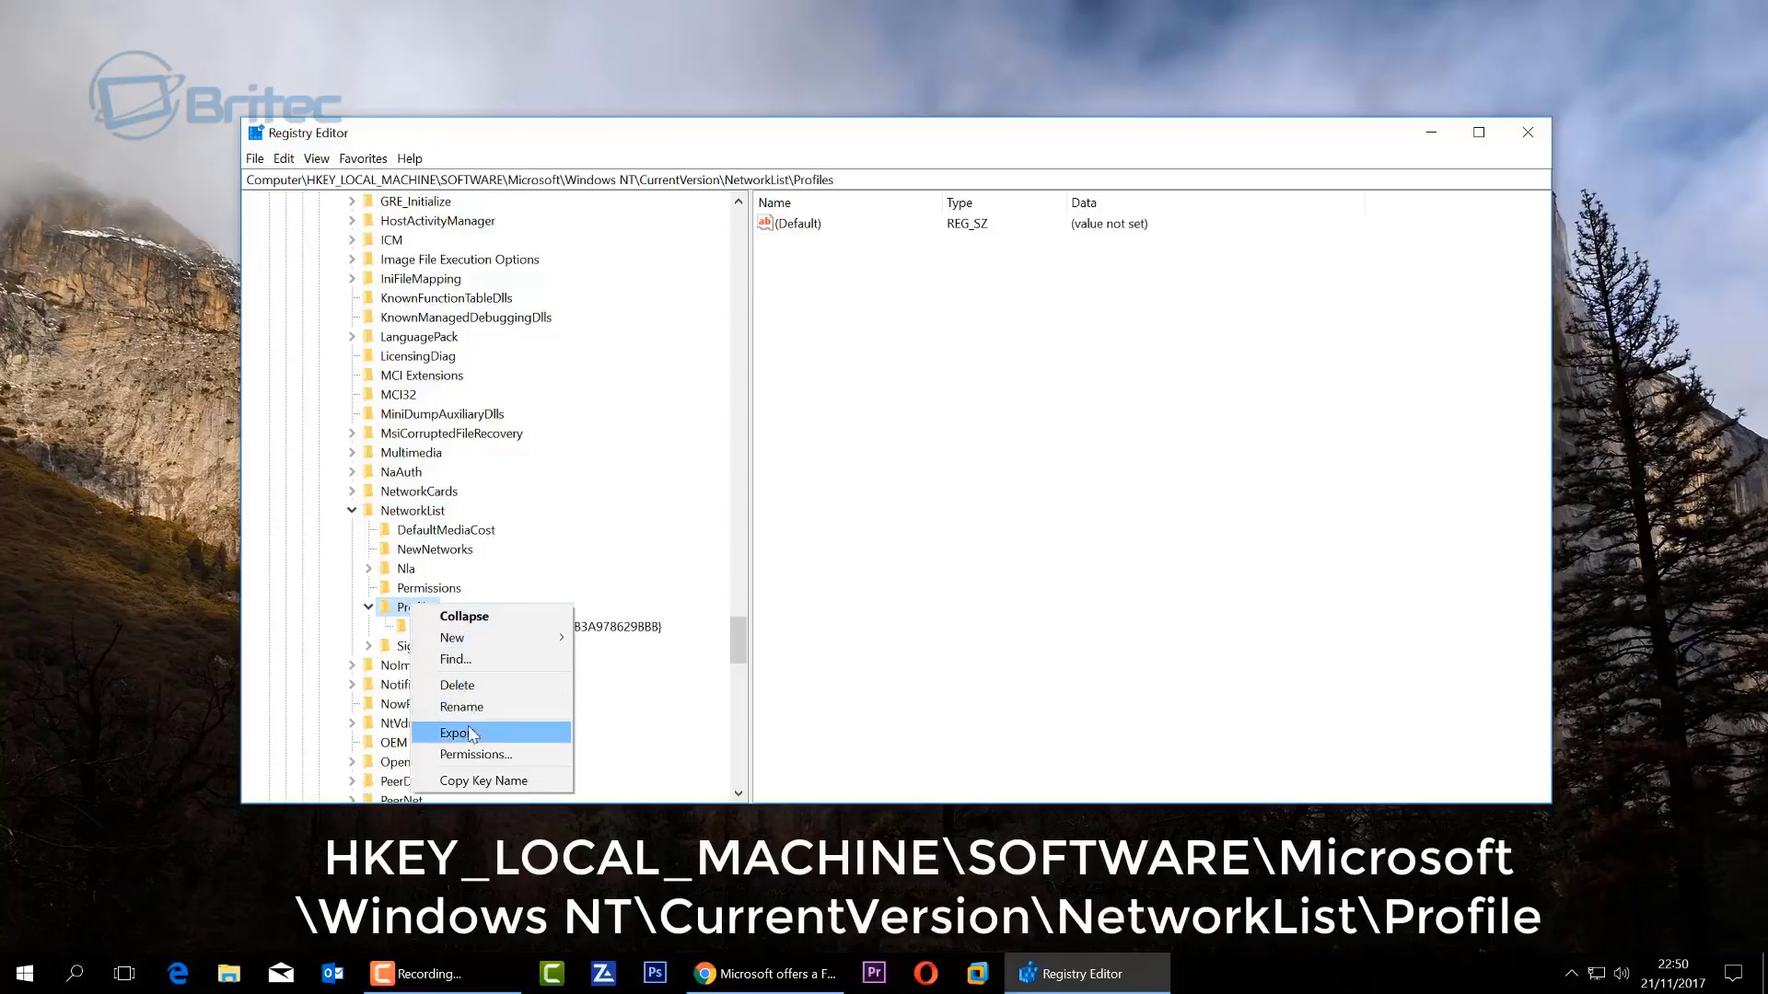
pyautogui.click(475, 756)
pyautogui.moveTo(433, 225); pyautogui.dragTo(808, 251)
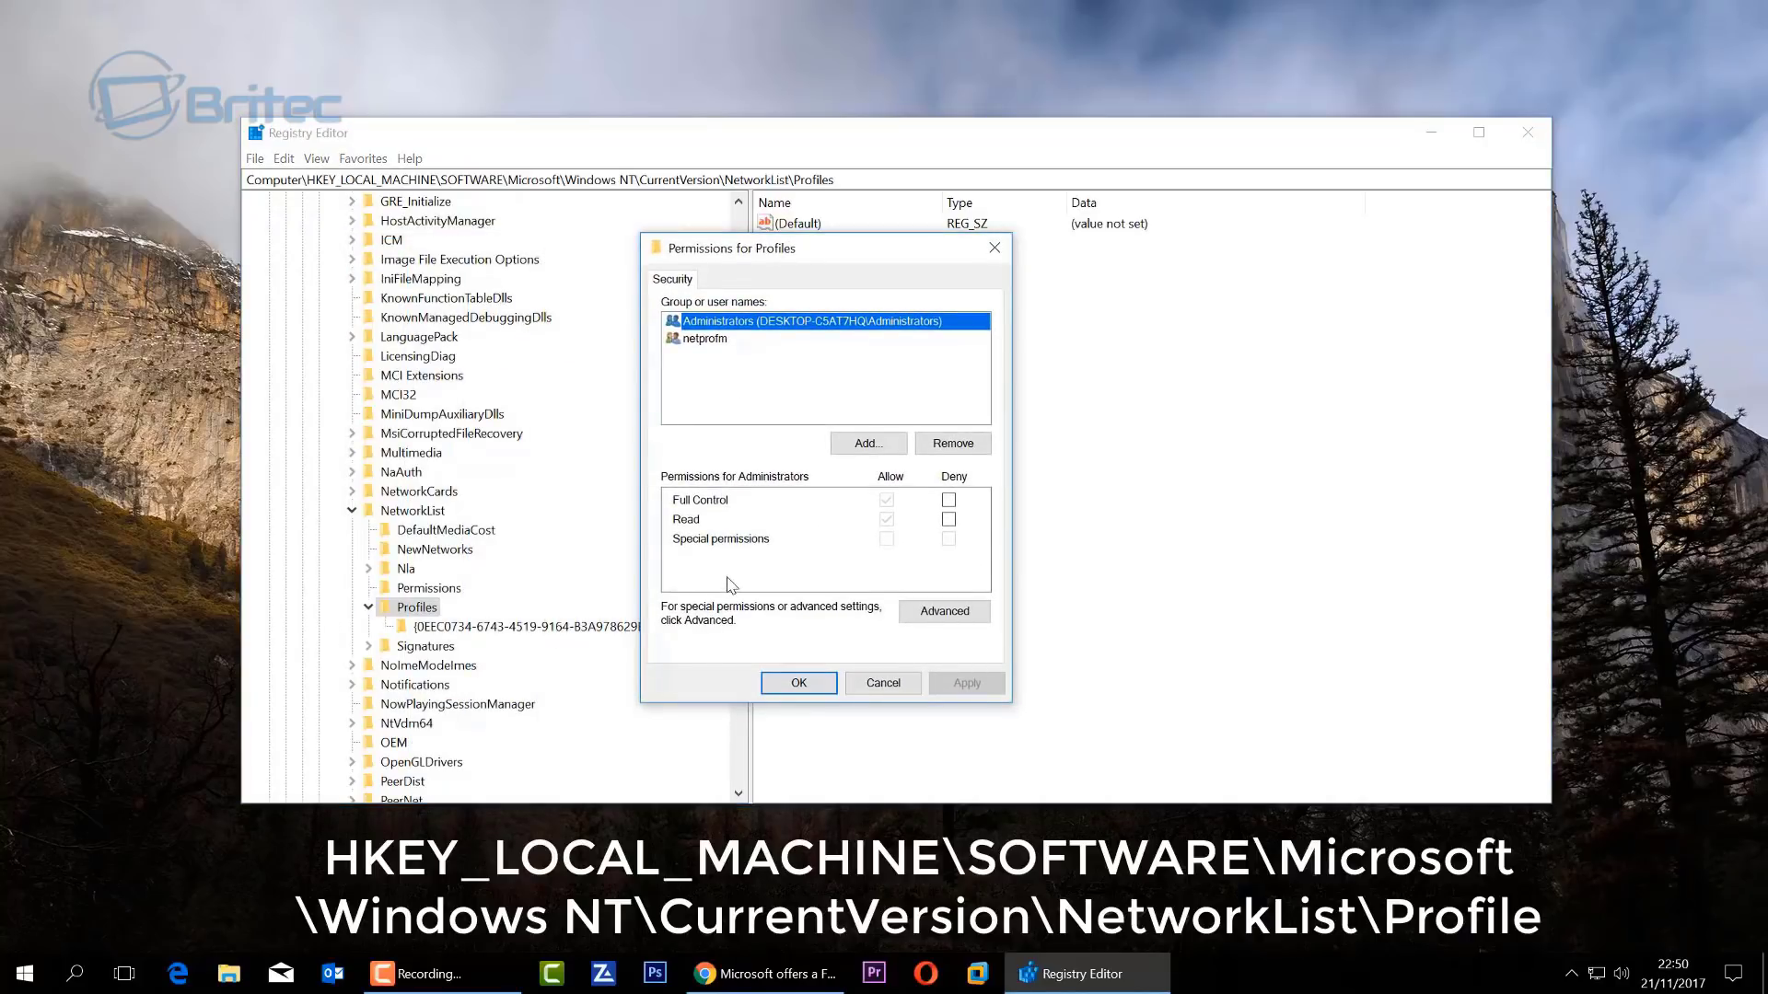
pyautogui.click(945, 612)
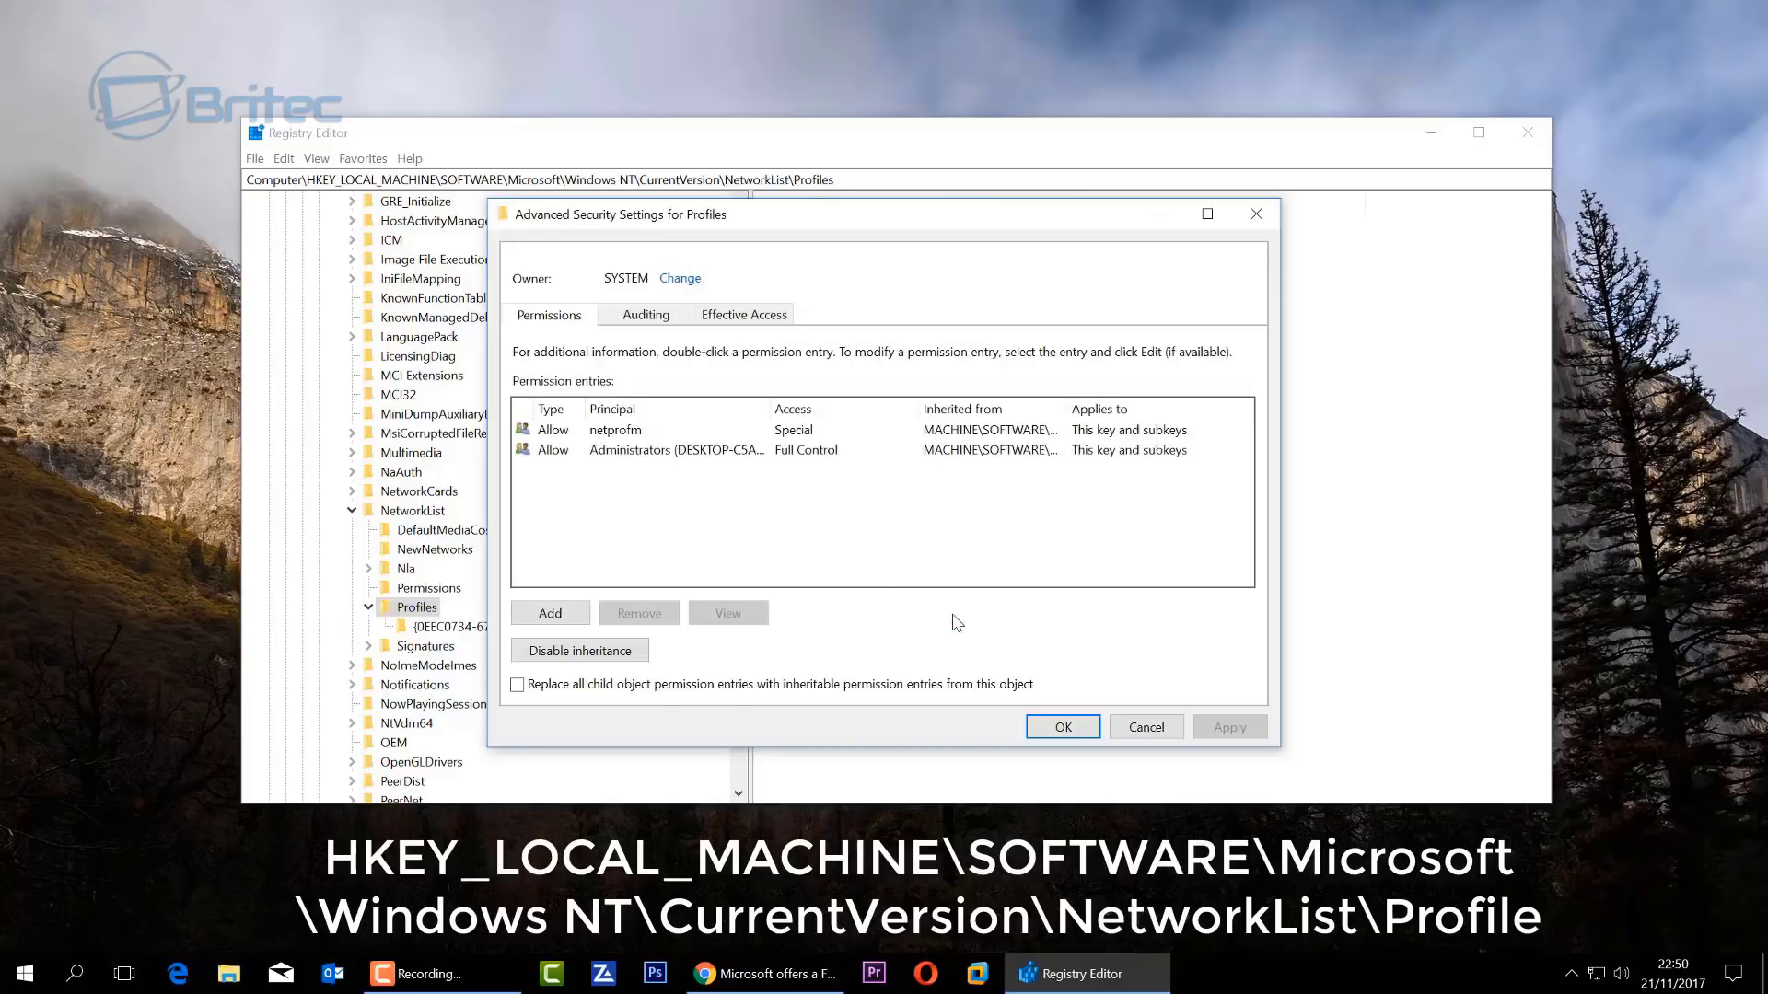
# Replace all child object permission entries with inheritable ones from Profiles, accept the permission dialogs, and close Registry Editor
pyautogui.click(517, 685)
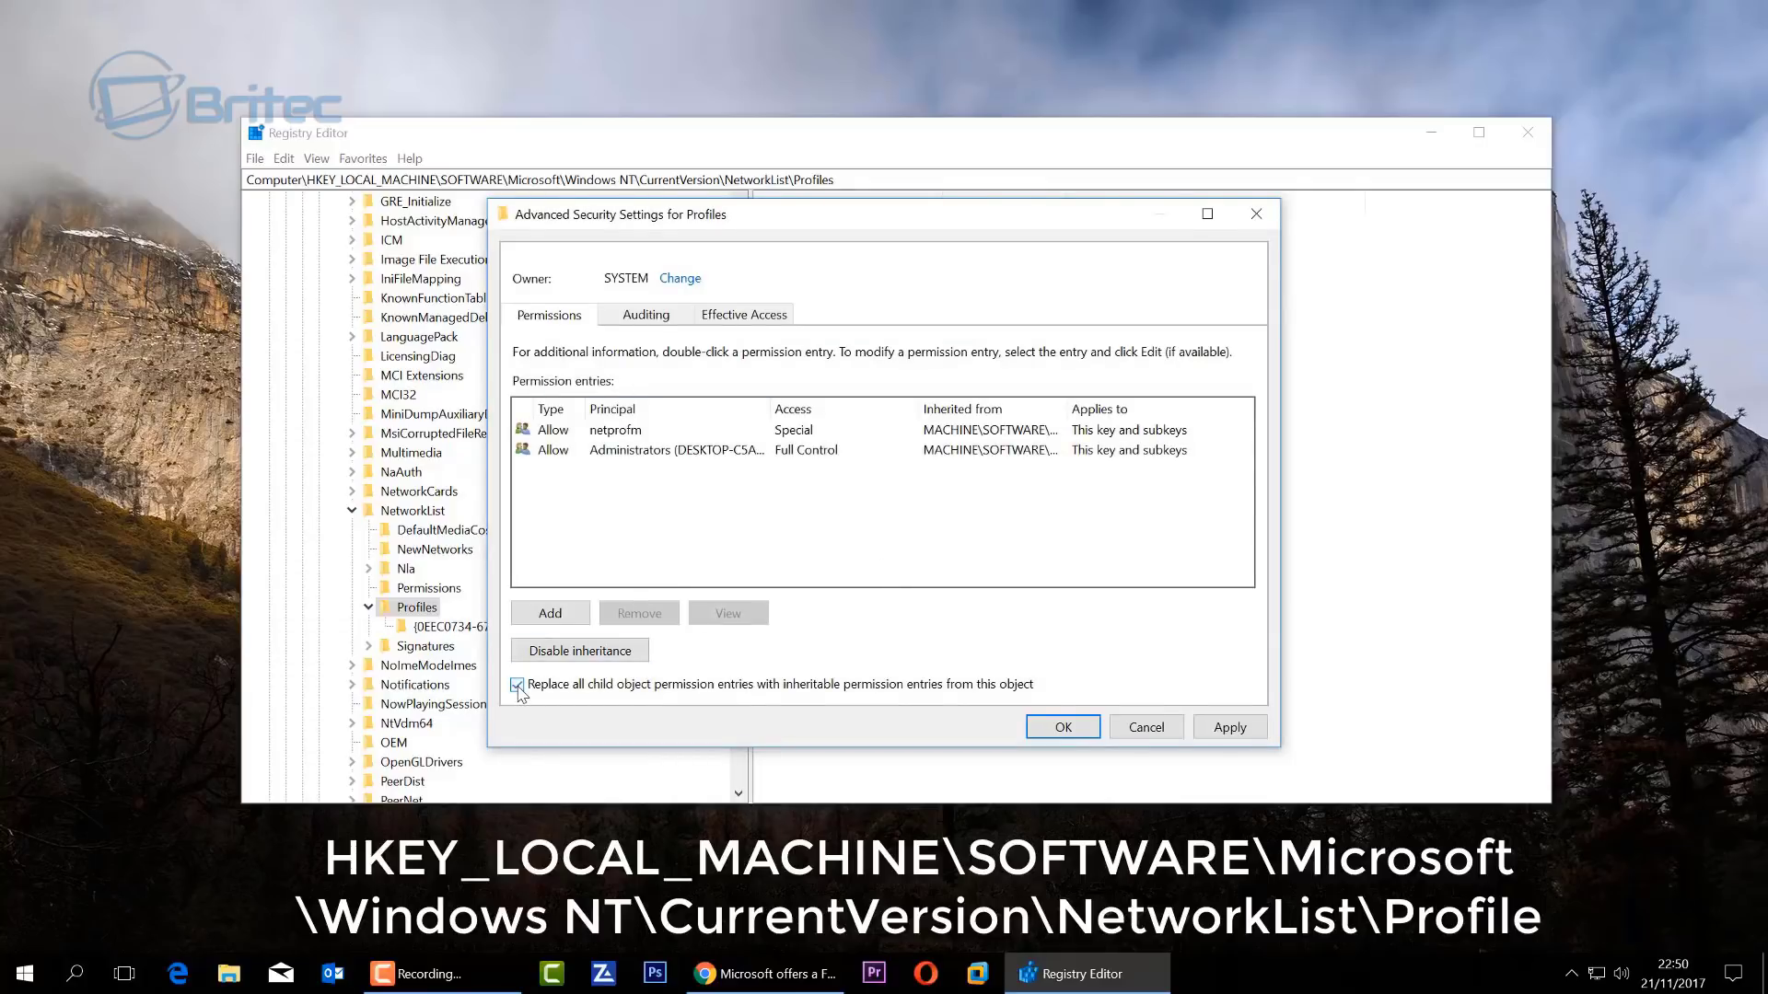
pyautogui.click(1229, 727)
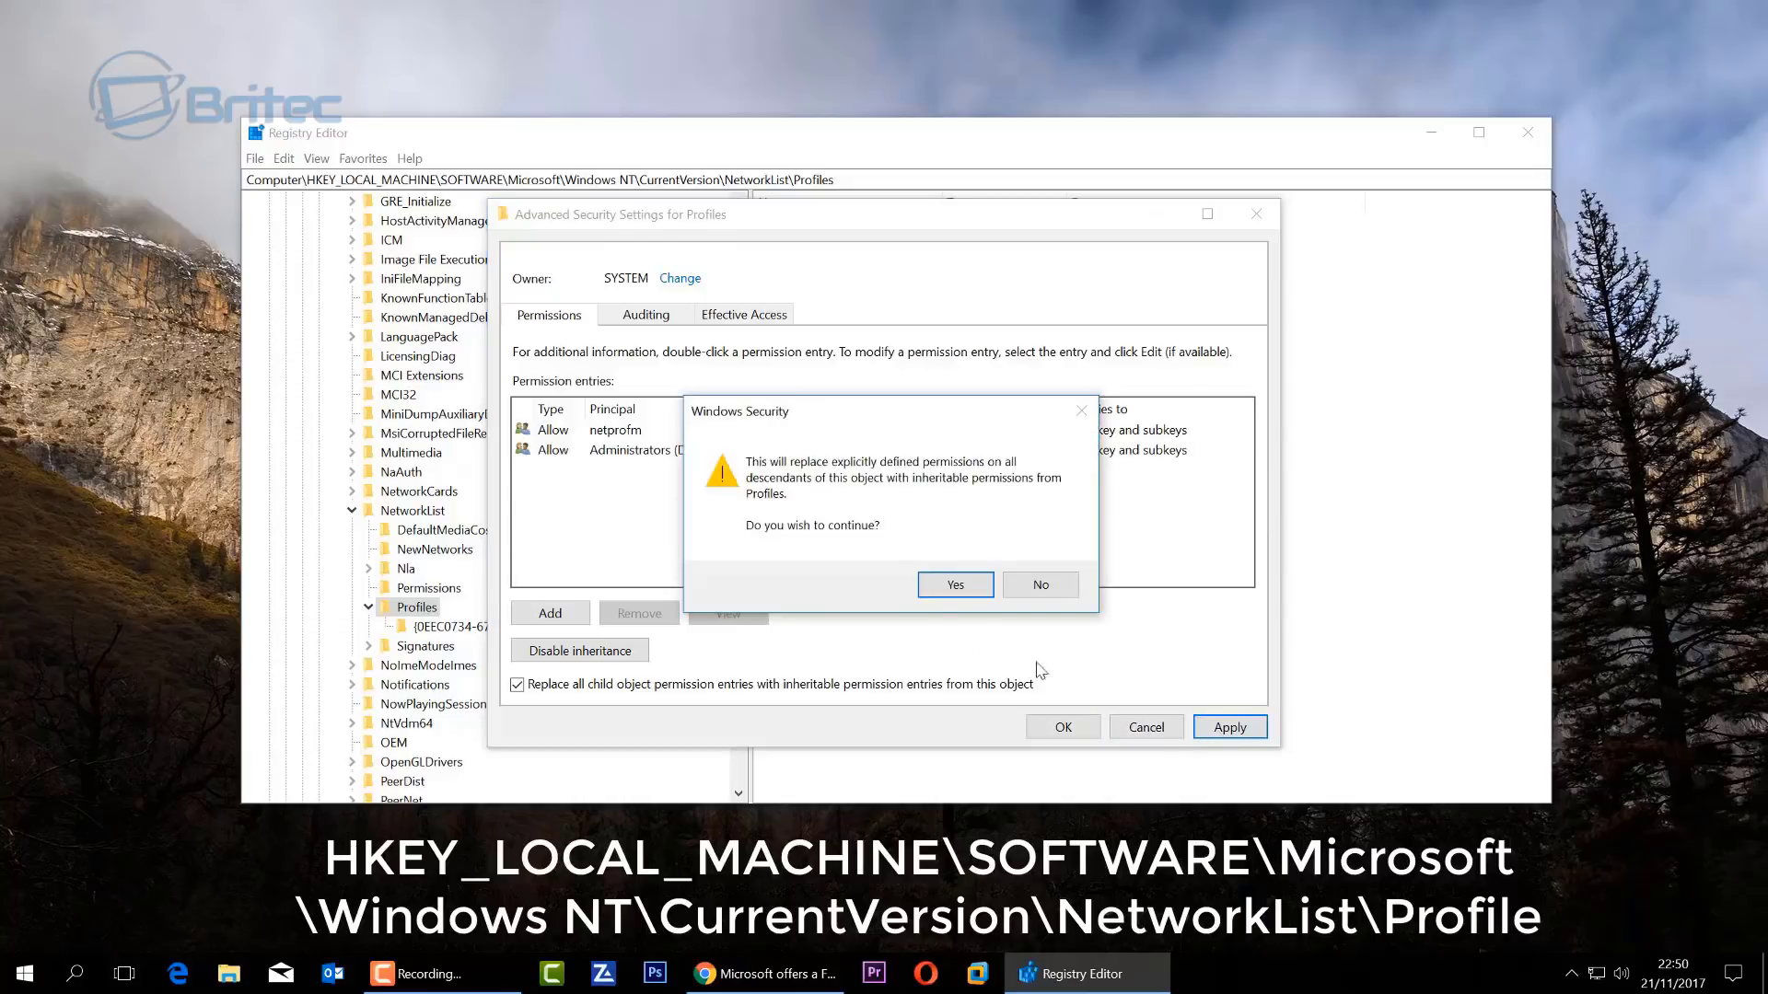
pyautogui.click(953, 586)
pyautogui.click(1055, 731)
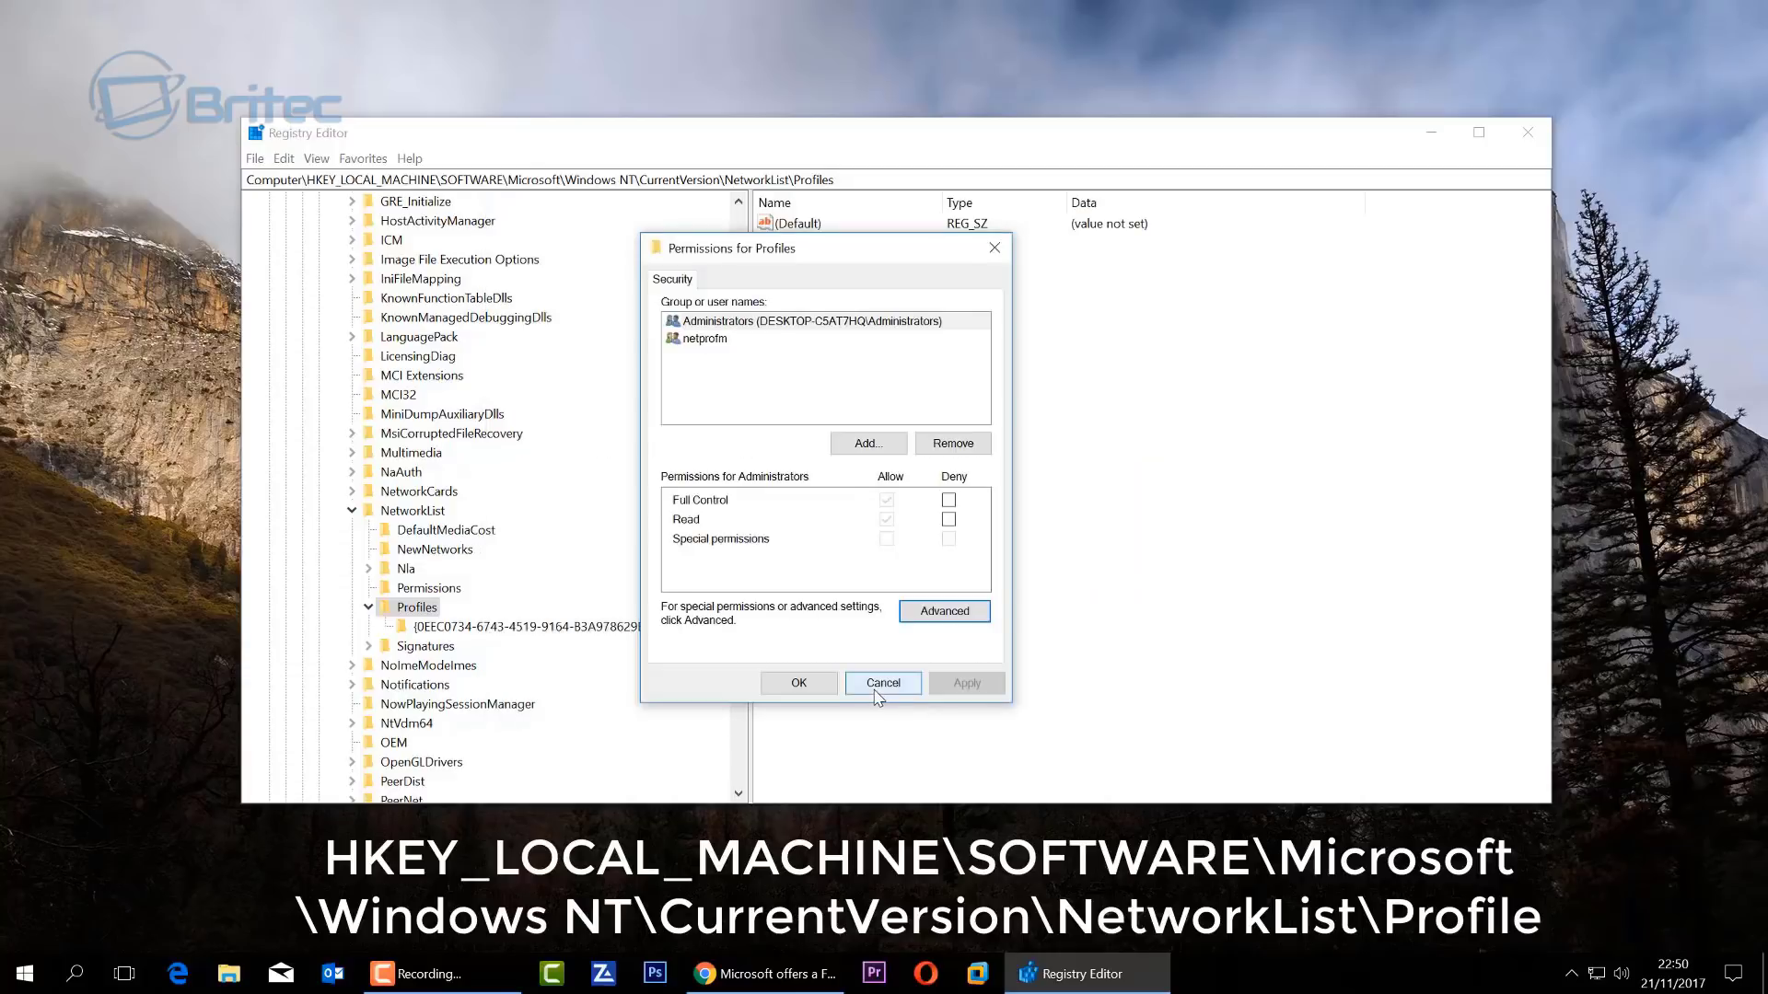
pyautogui.click(793, 683)
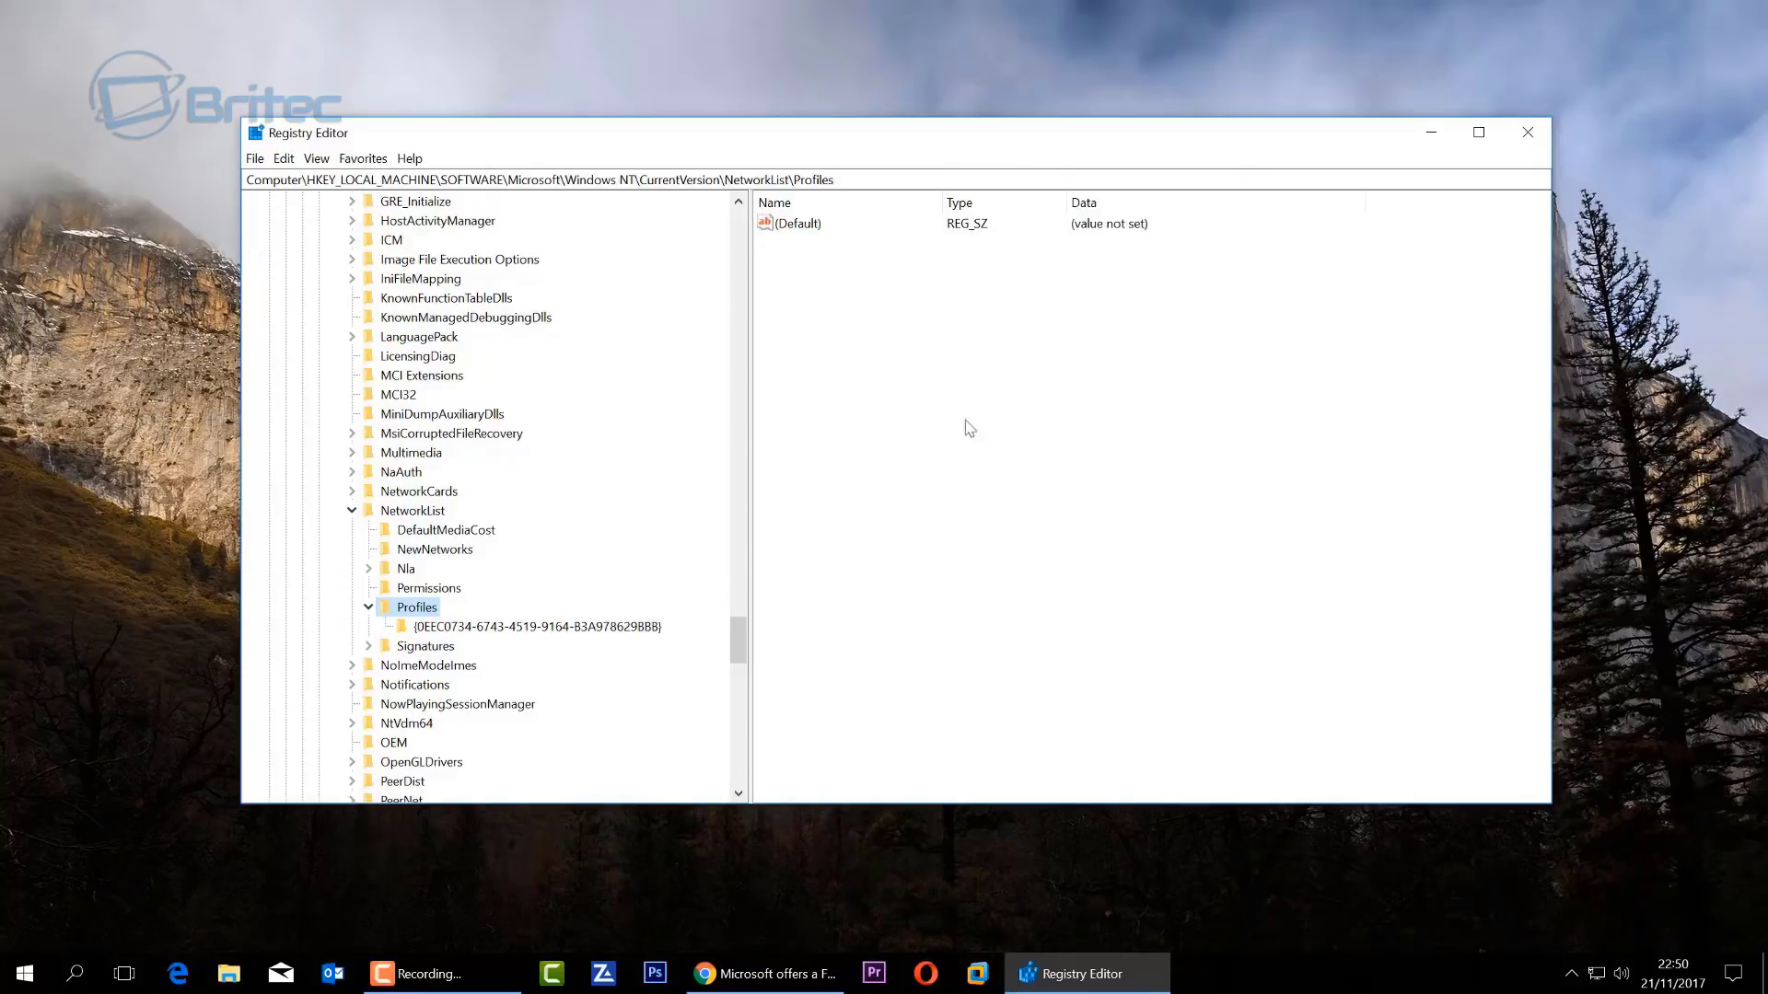
pyautogui.click(1527, 132)
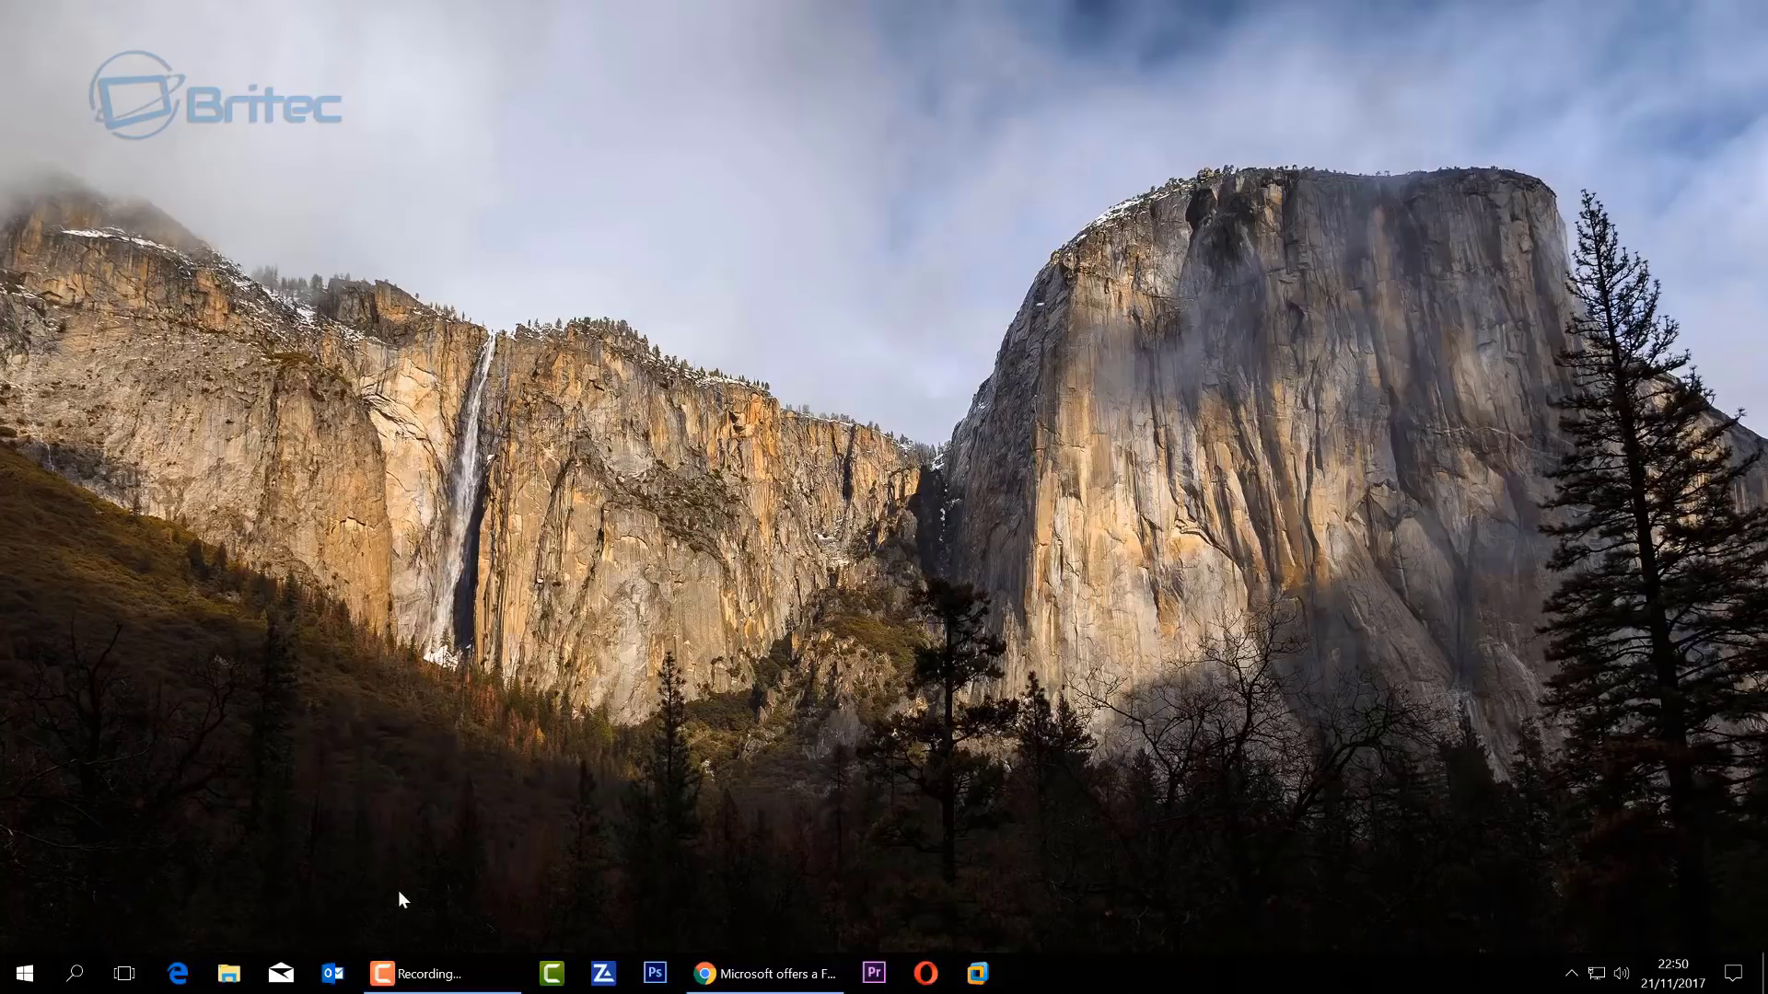
# Open the computer's power options
pyautogui.click(24, 973)
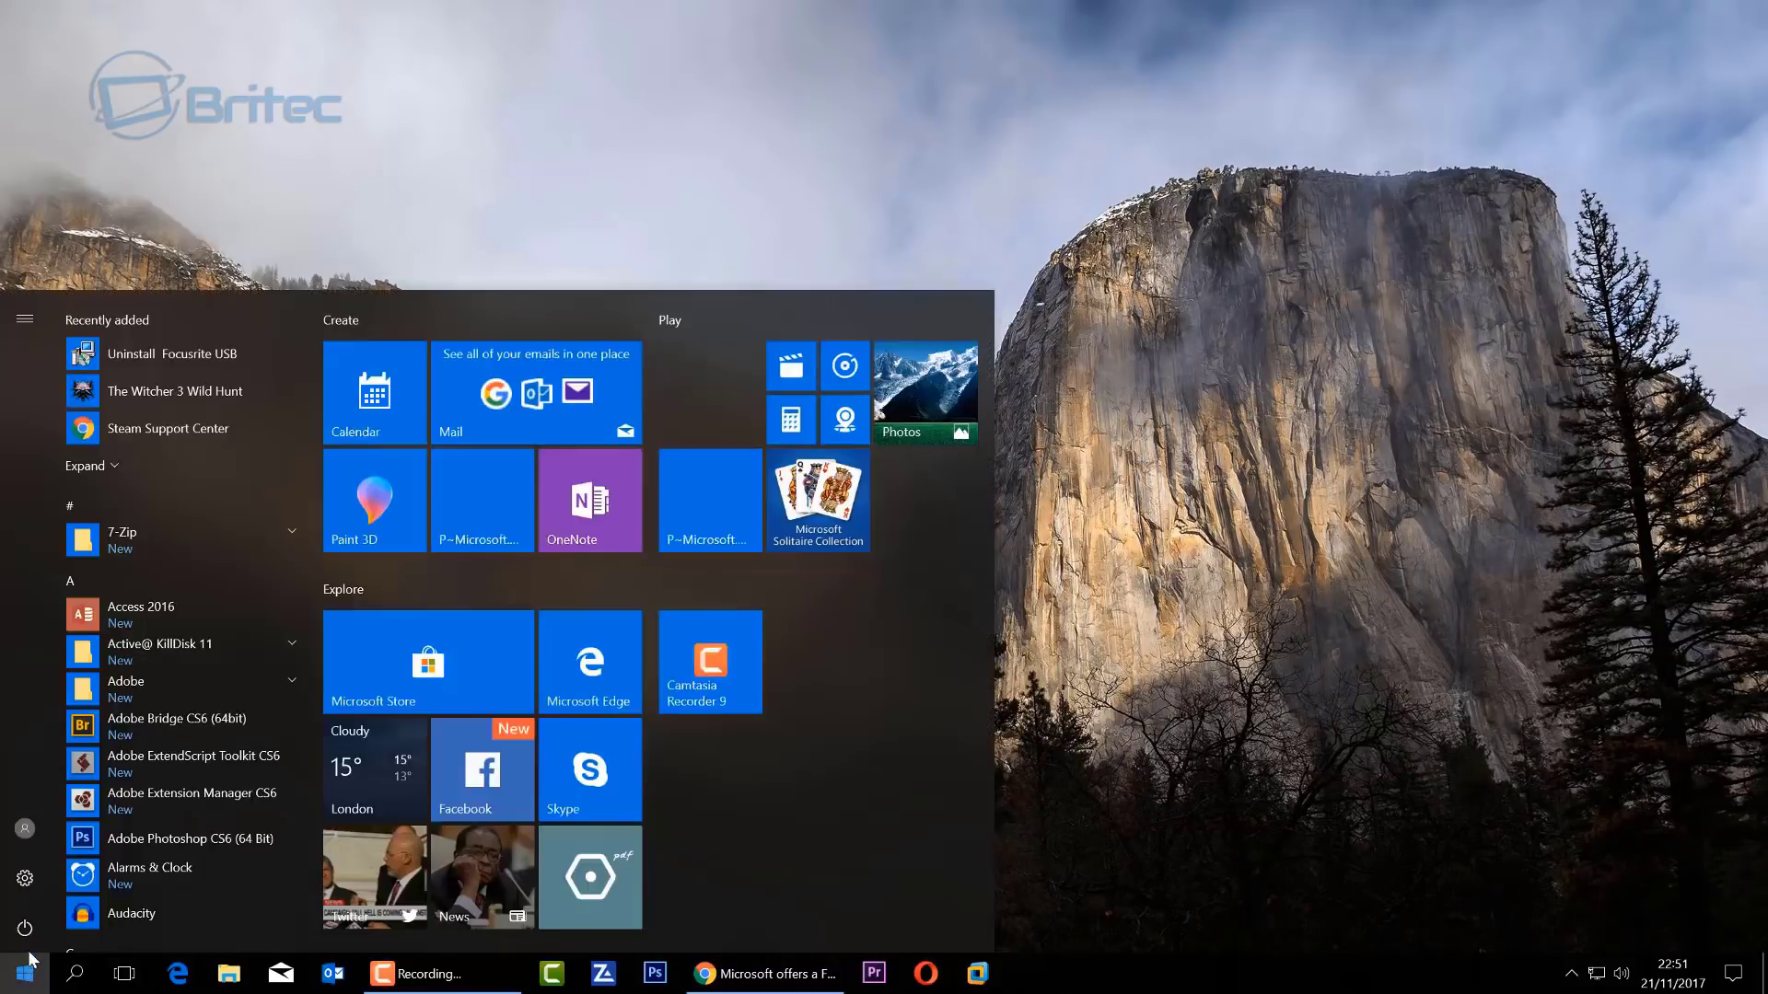
pyautogui.click(30, 929)
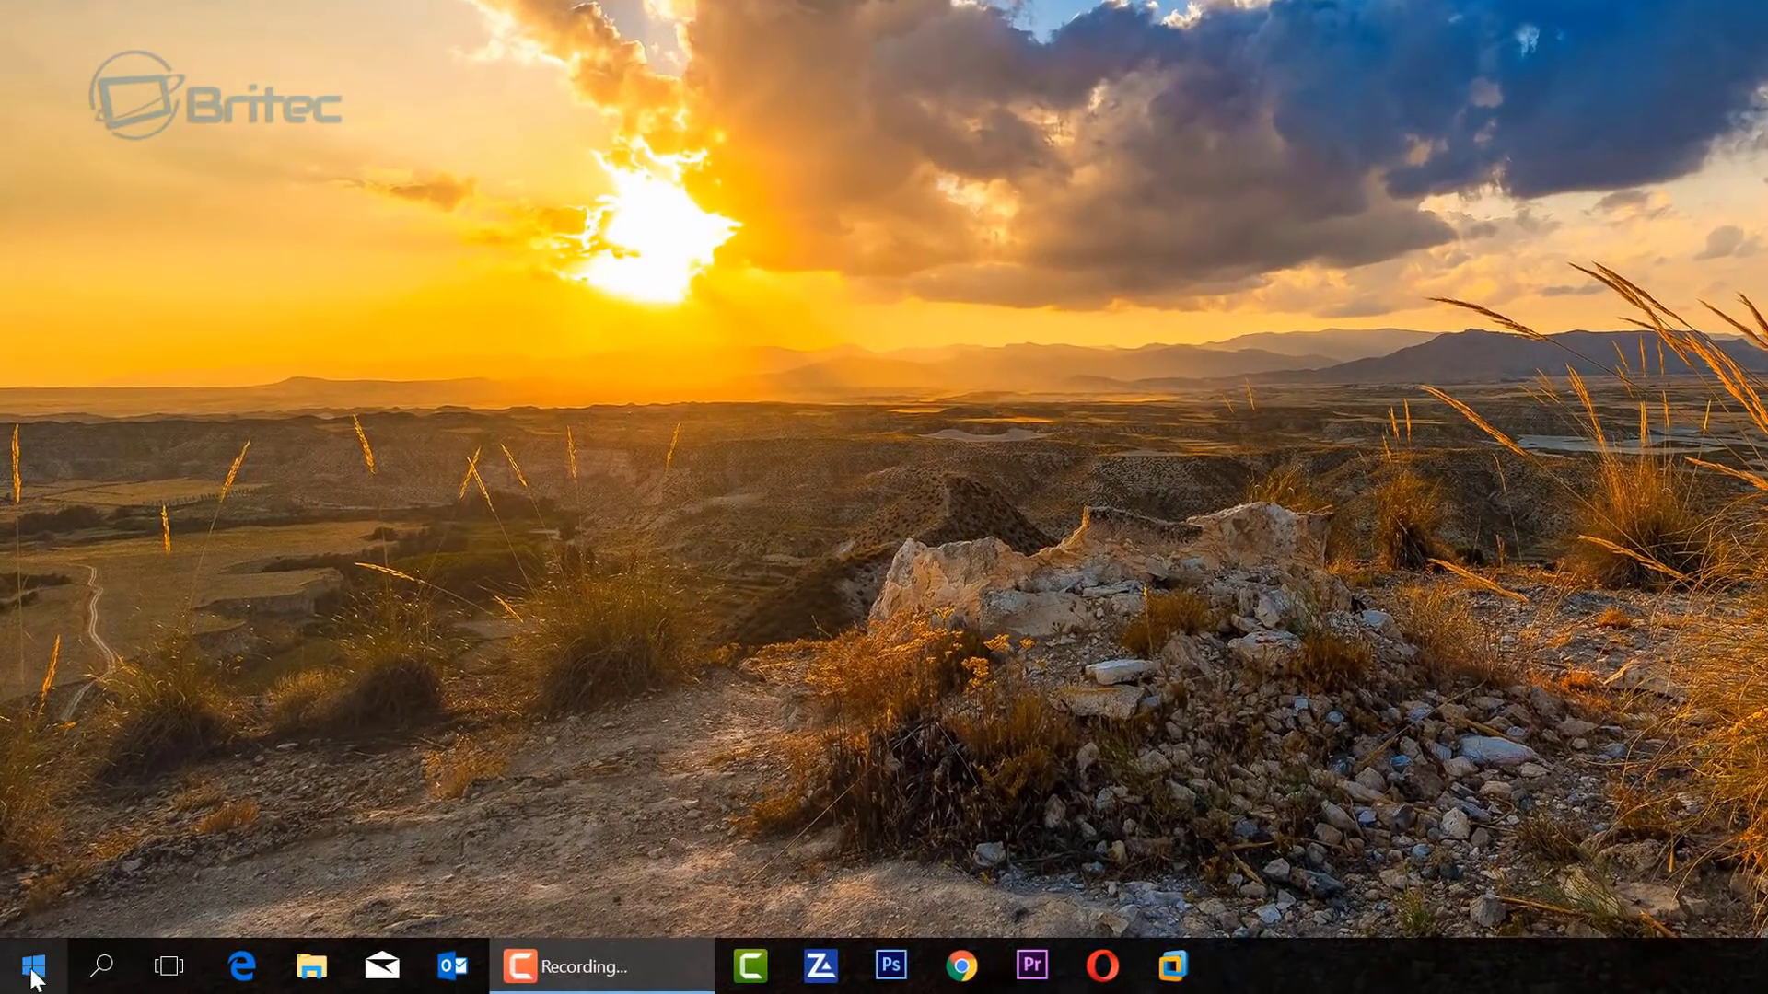
# Search Windows for Control Panel, open it, and go to User Accounts
pyautogui.click(101, 965)
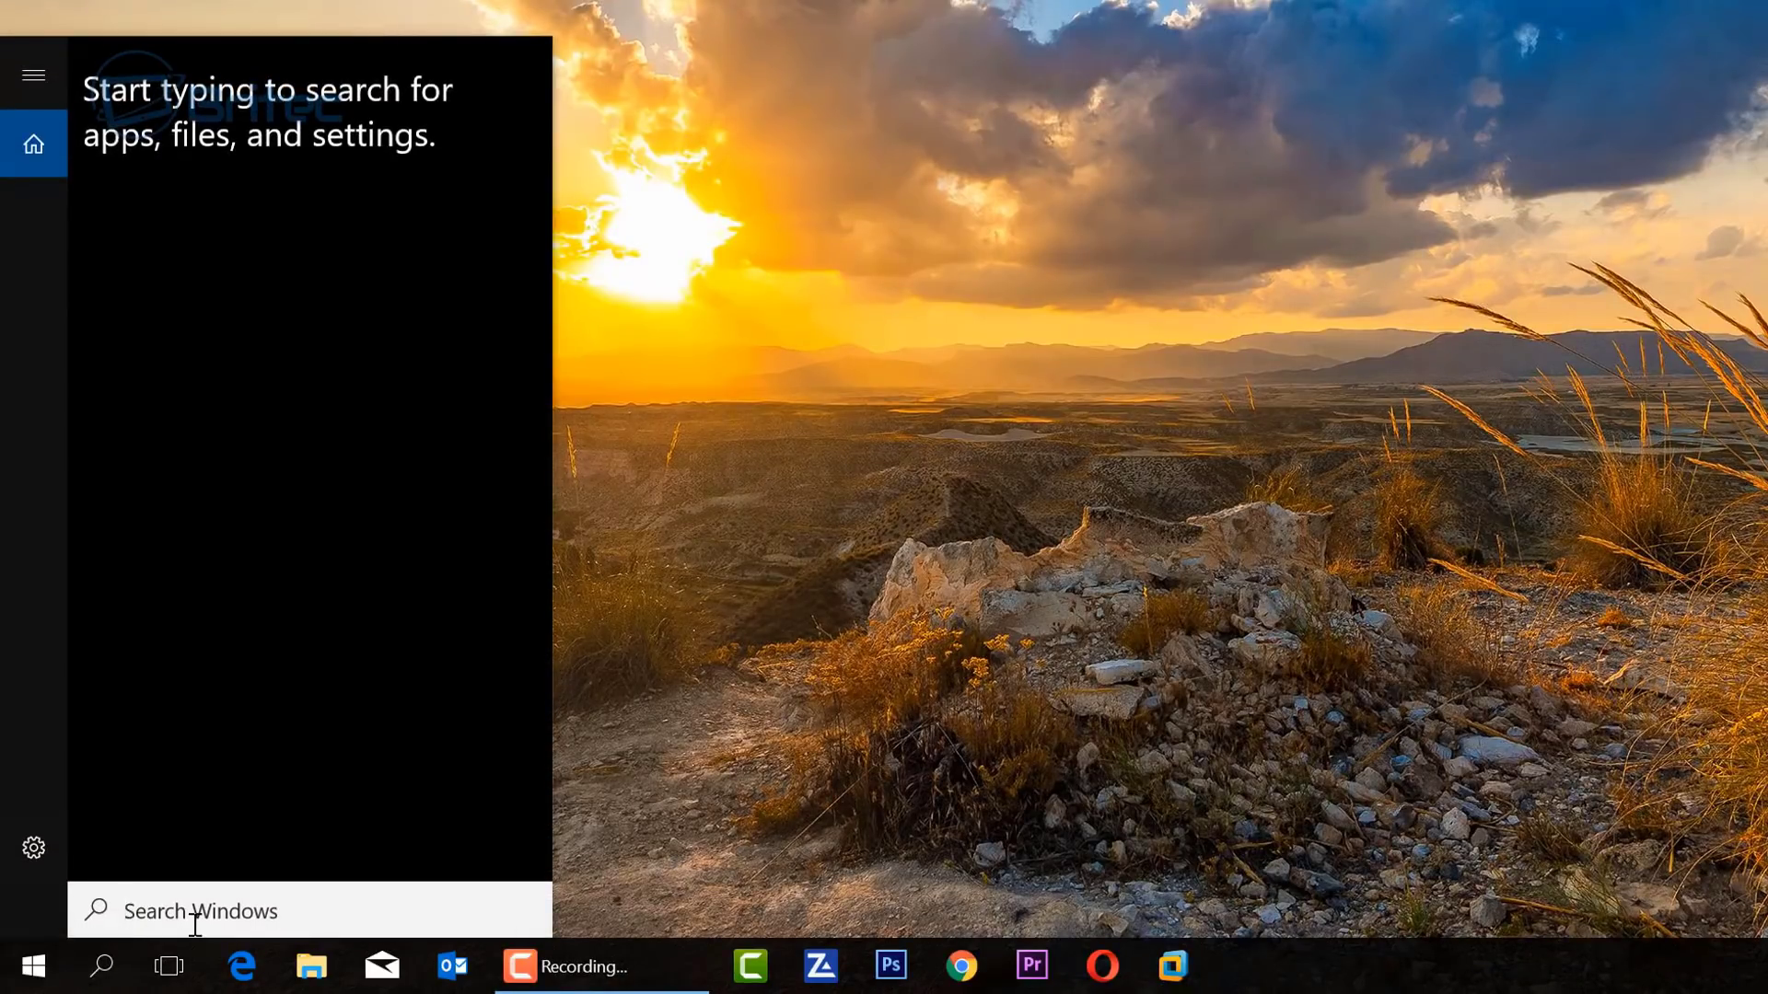
pyautogui.write('control')
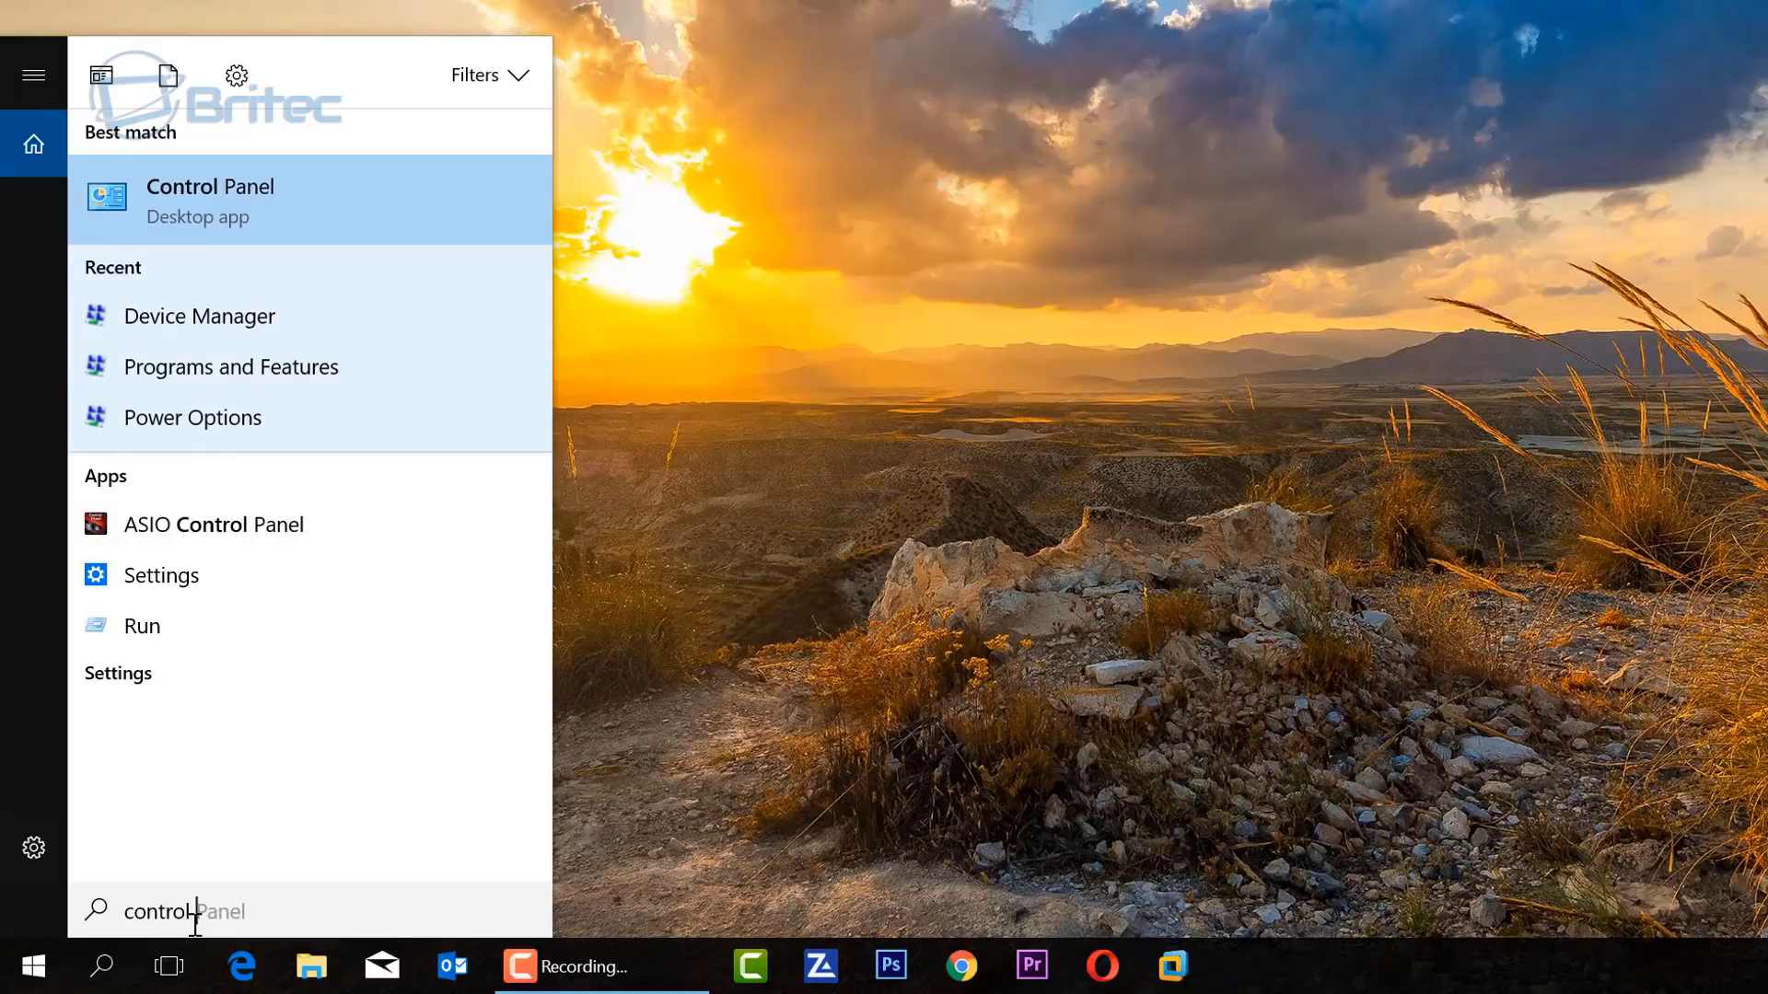
pyautogui.write(' pa')
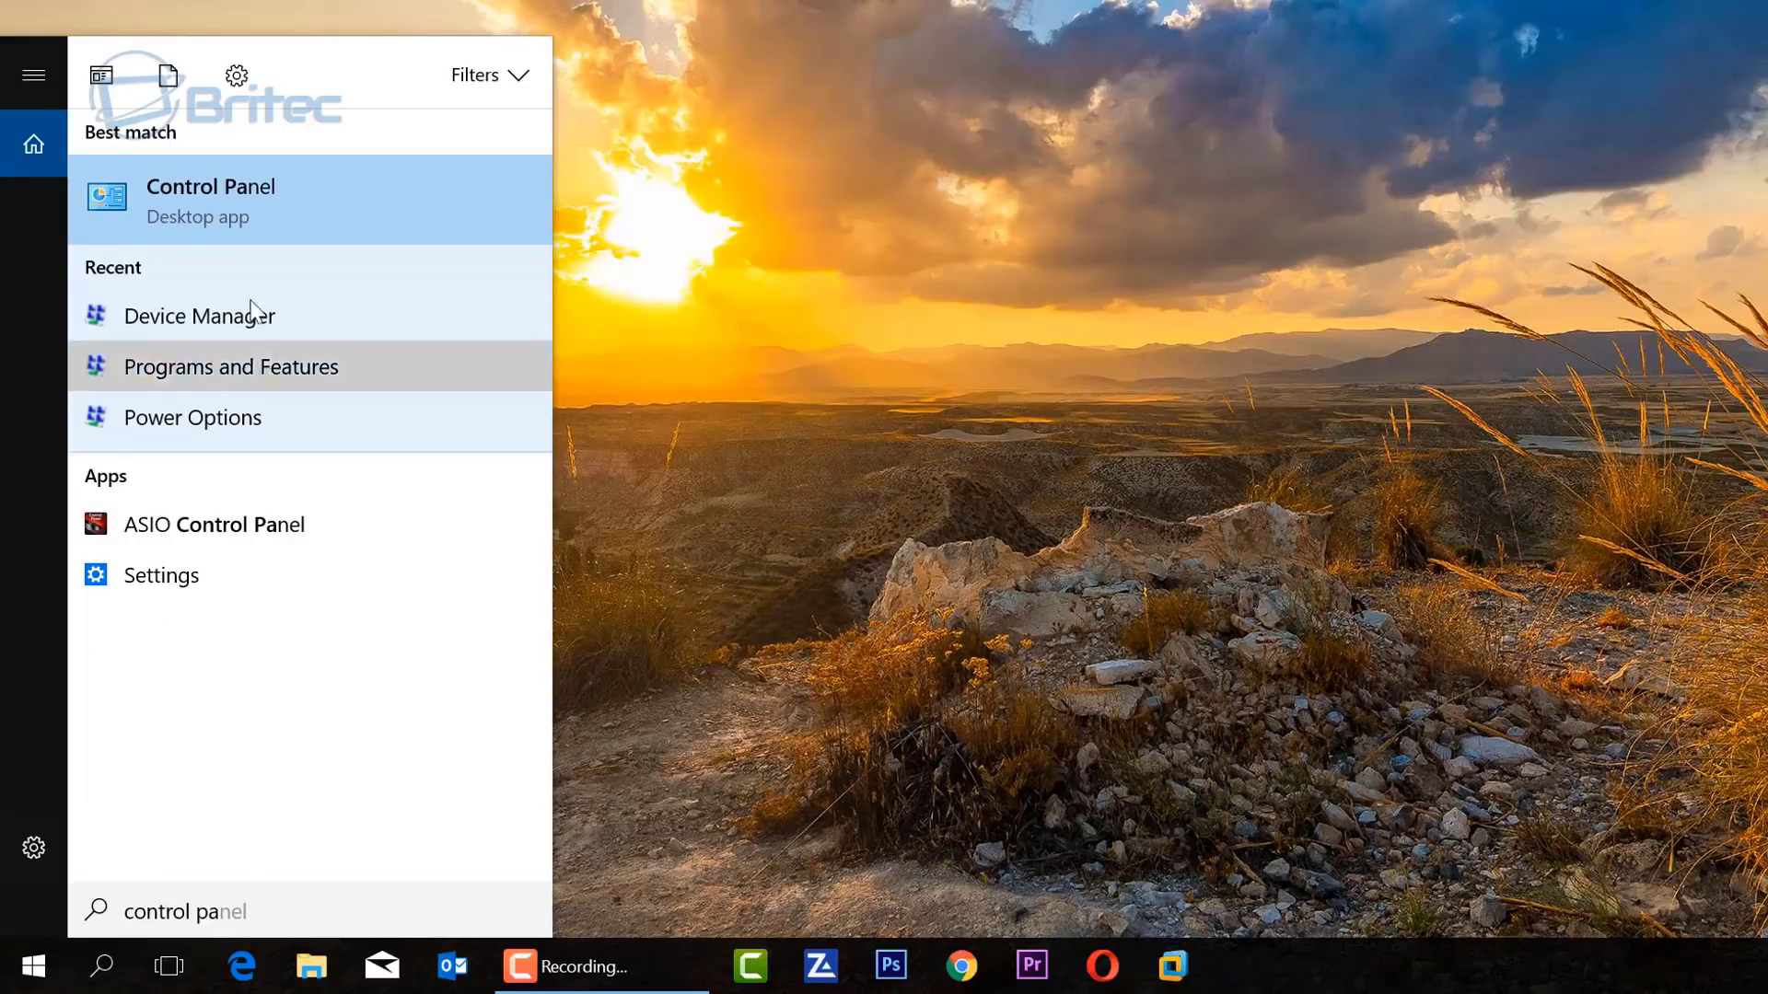
pyautogui.click(256, 201)
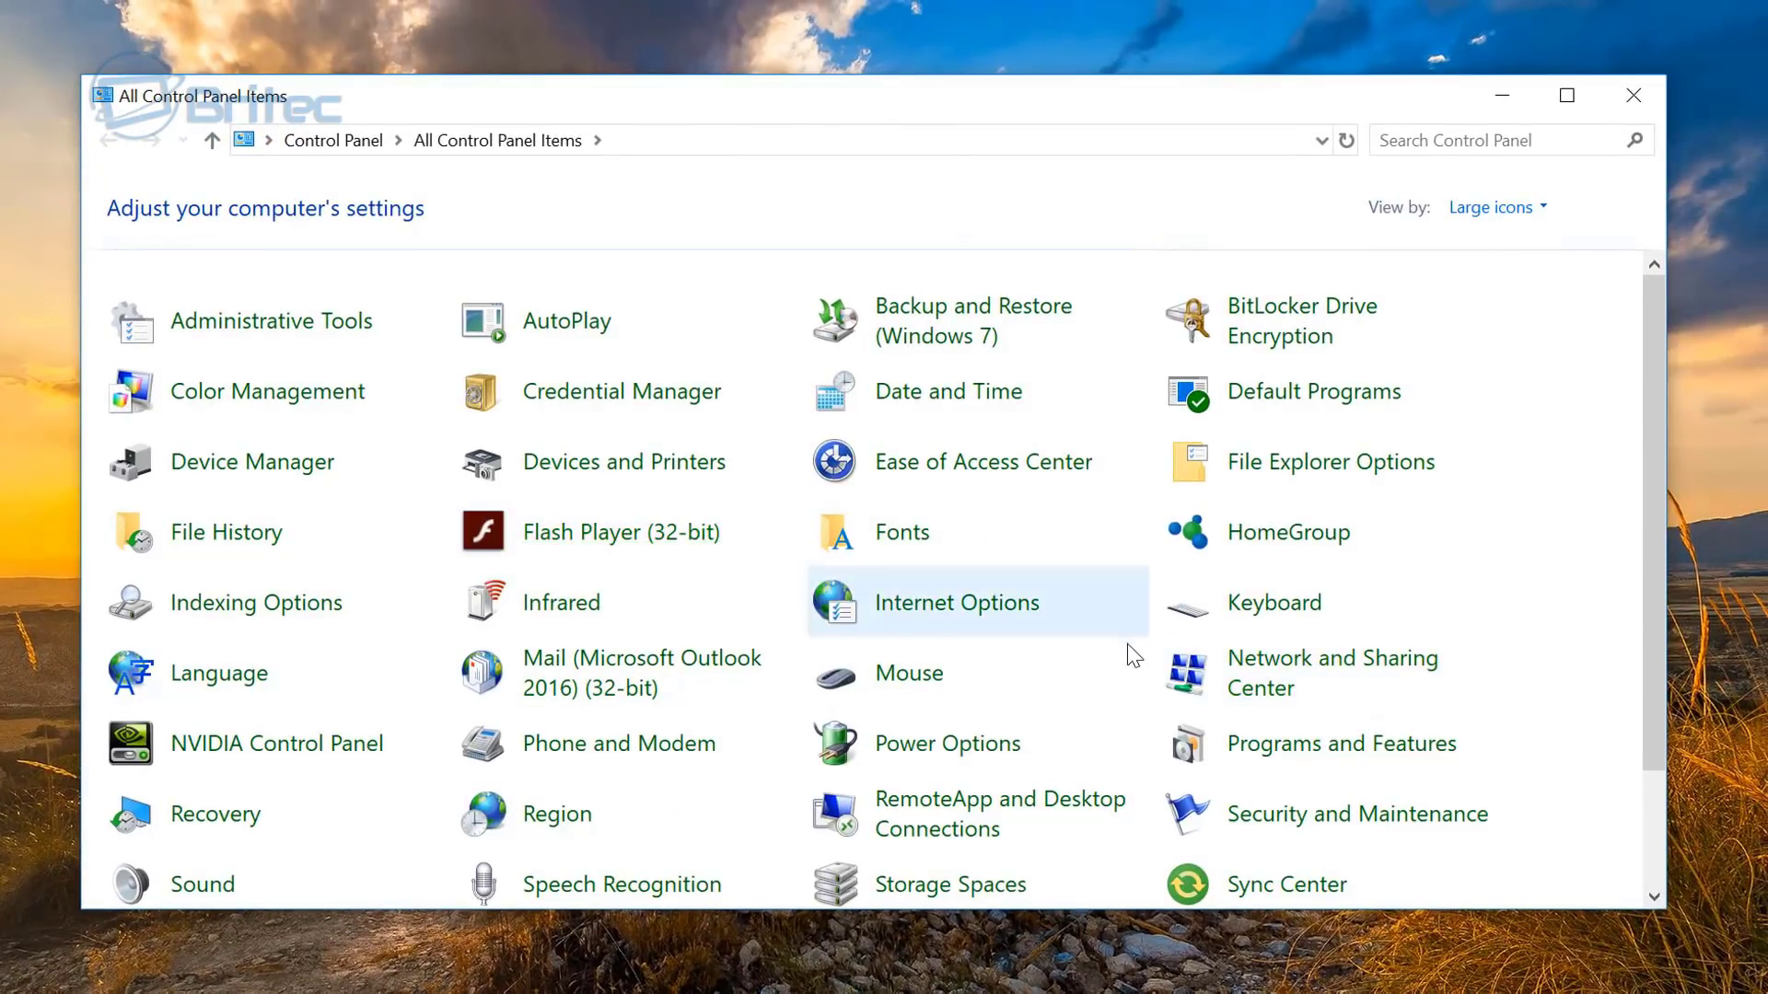
pyautogui.scroll(-2, 1012, 668)
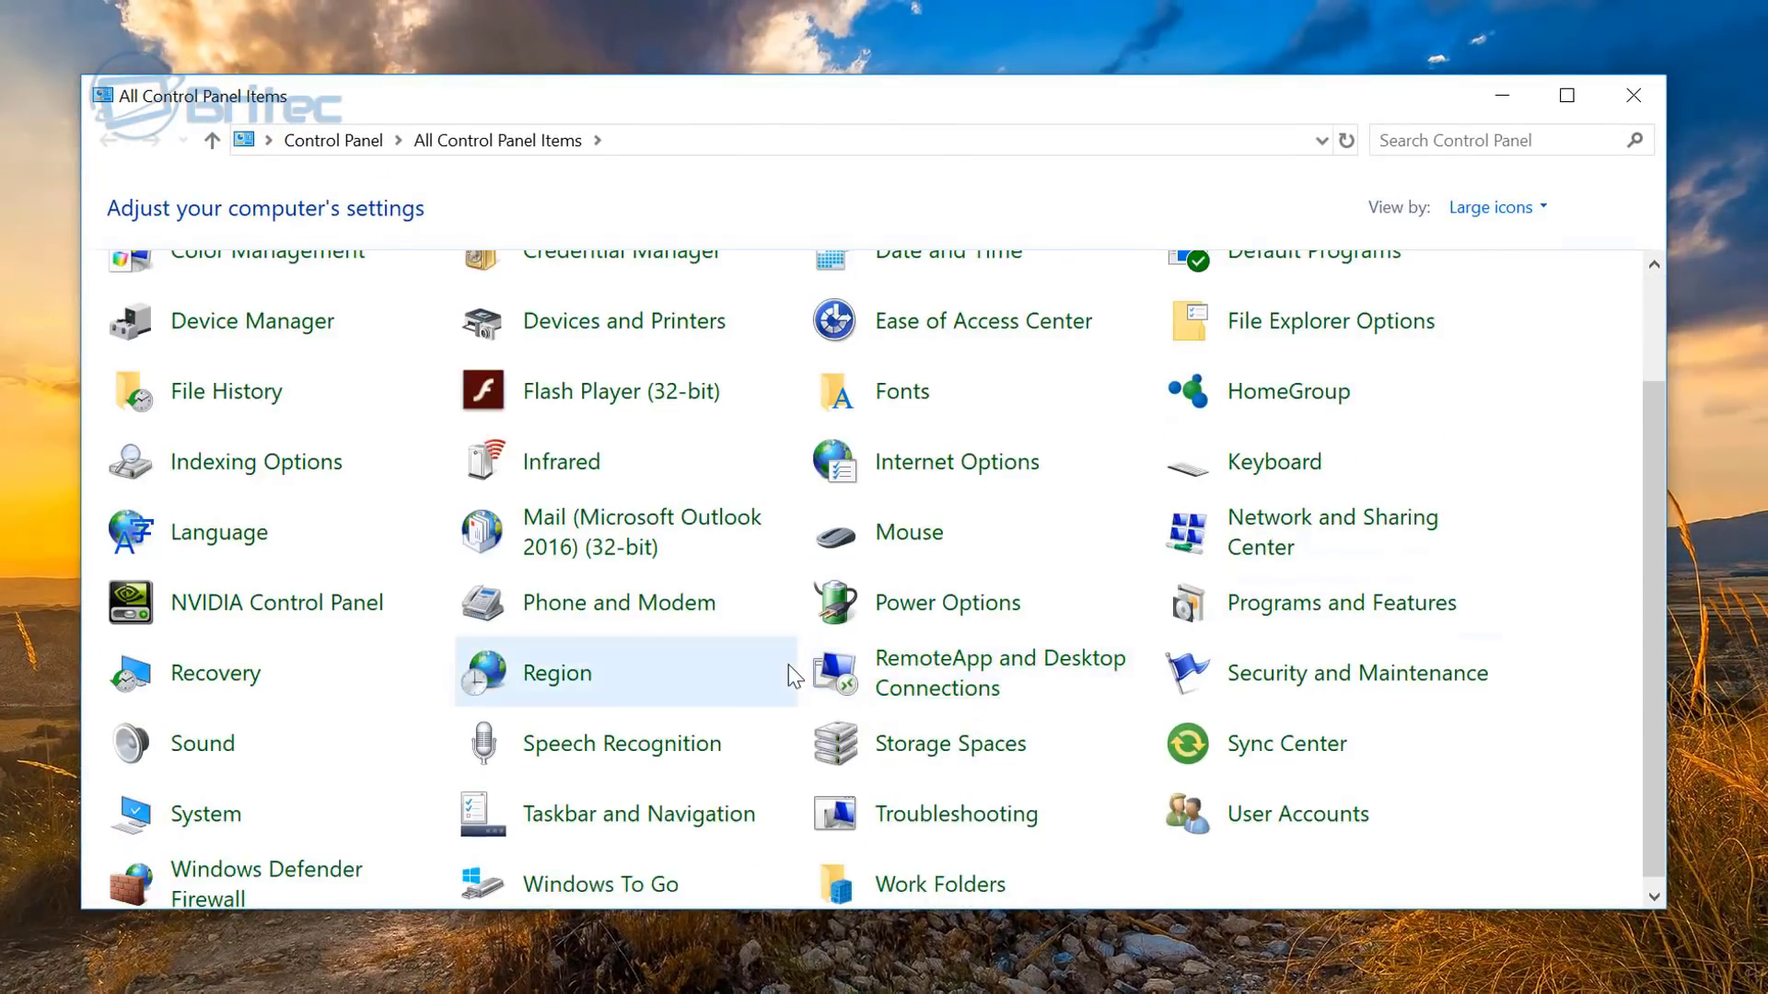
pyautogui.click(1312, 826)
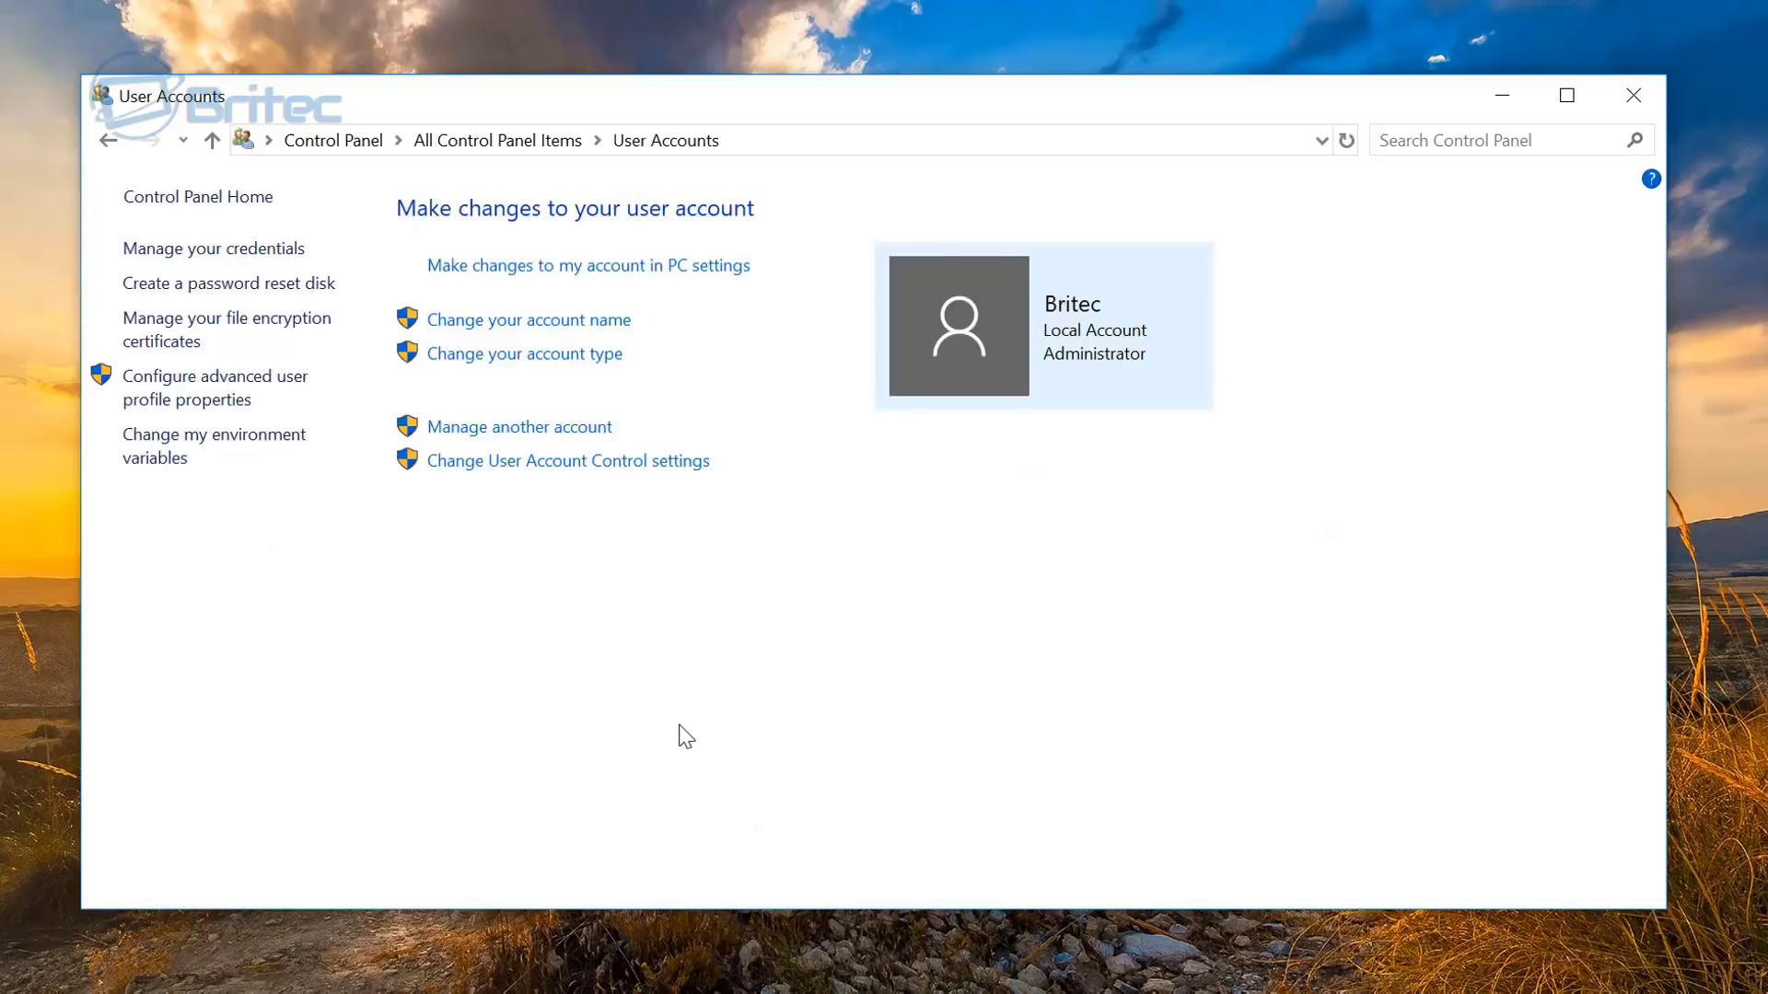
# Change the local administrator account's name to Britec2
pyautogui.click(561, 324)
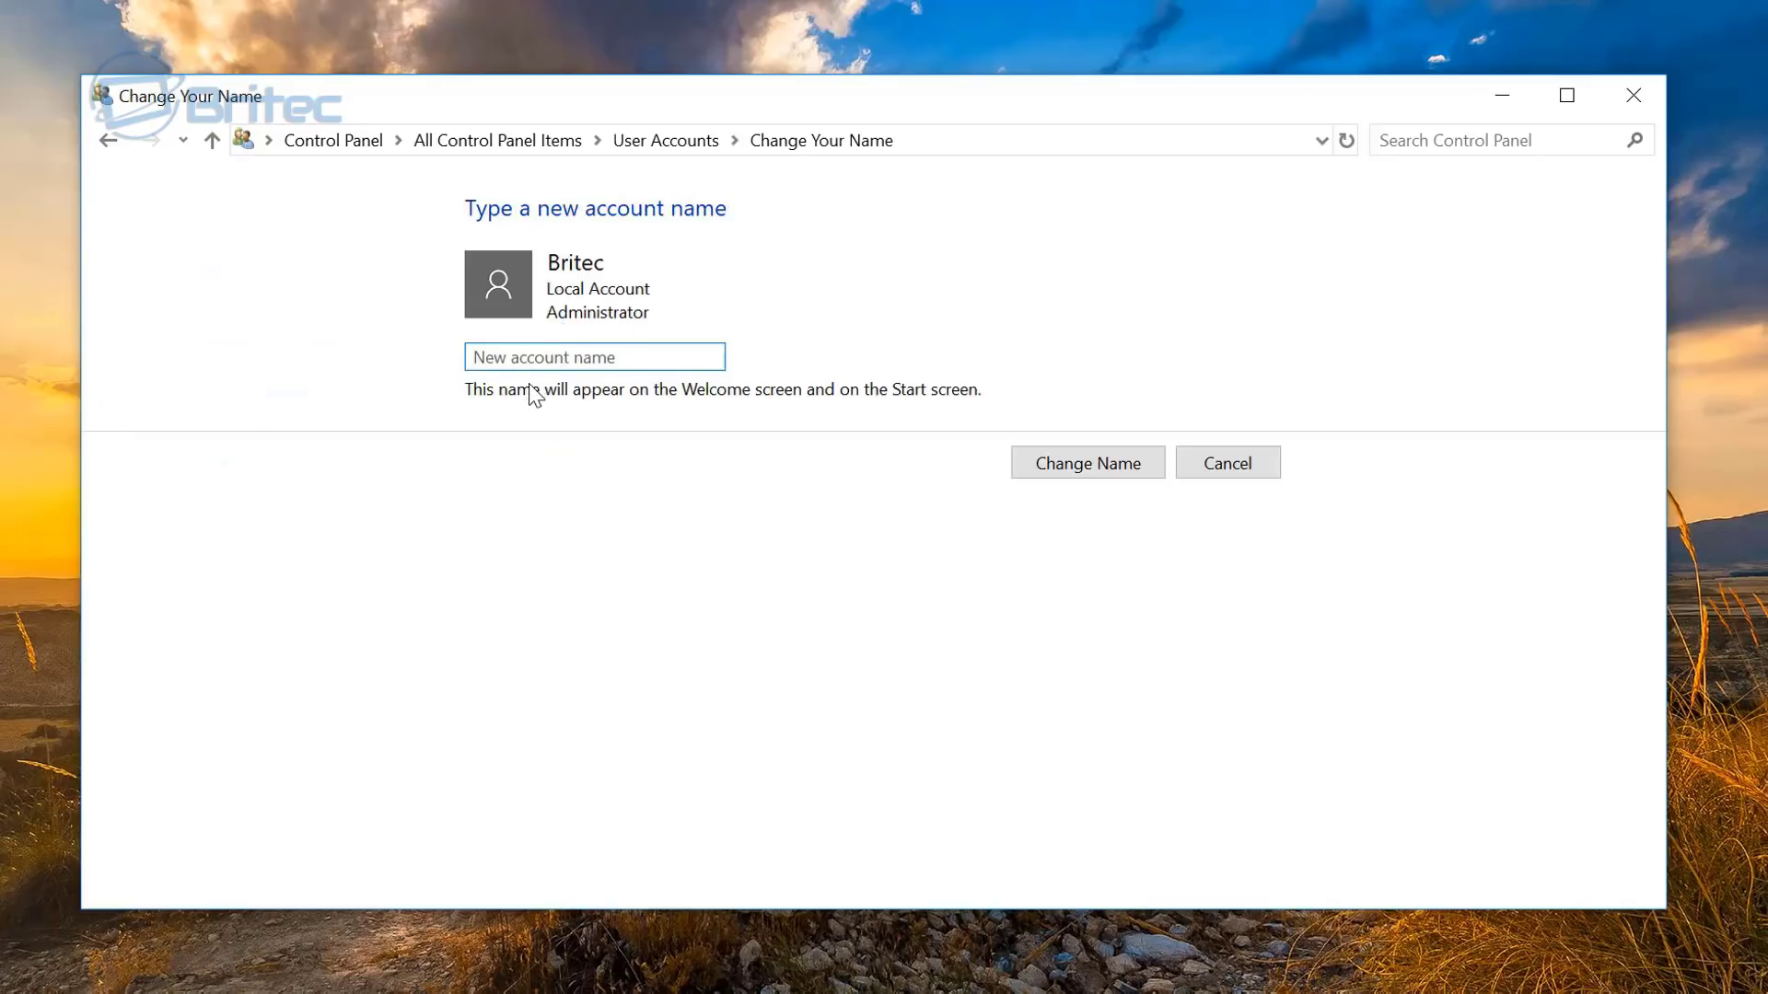
pyautogui.write('Britec2')
pyautogui.click(1083, 463)
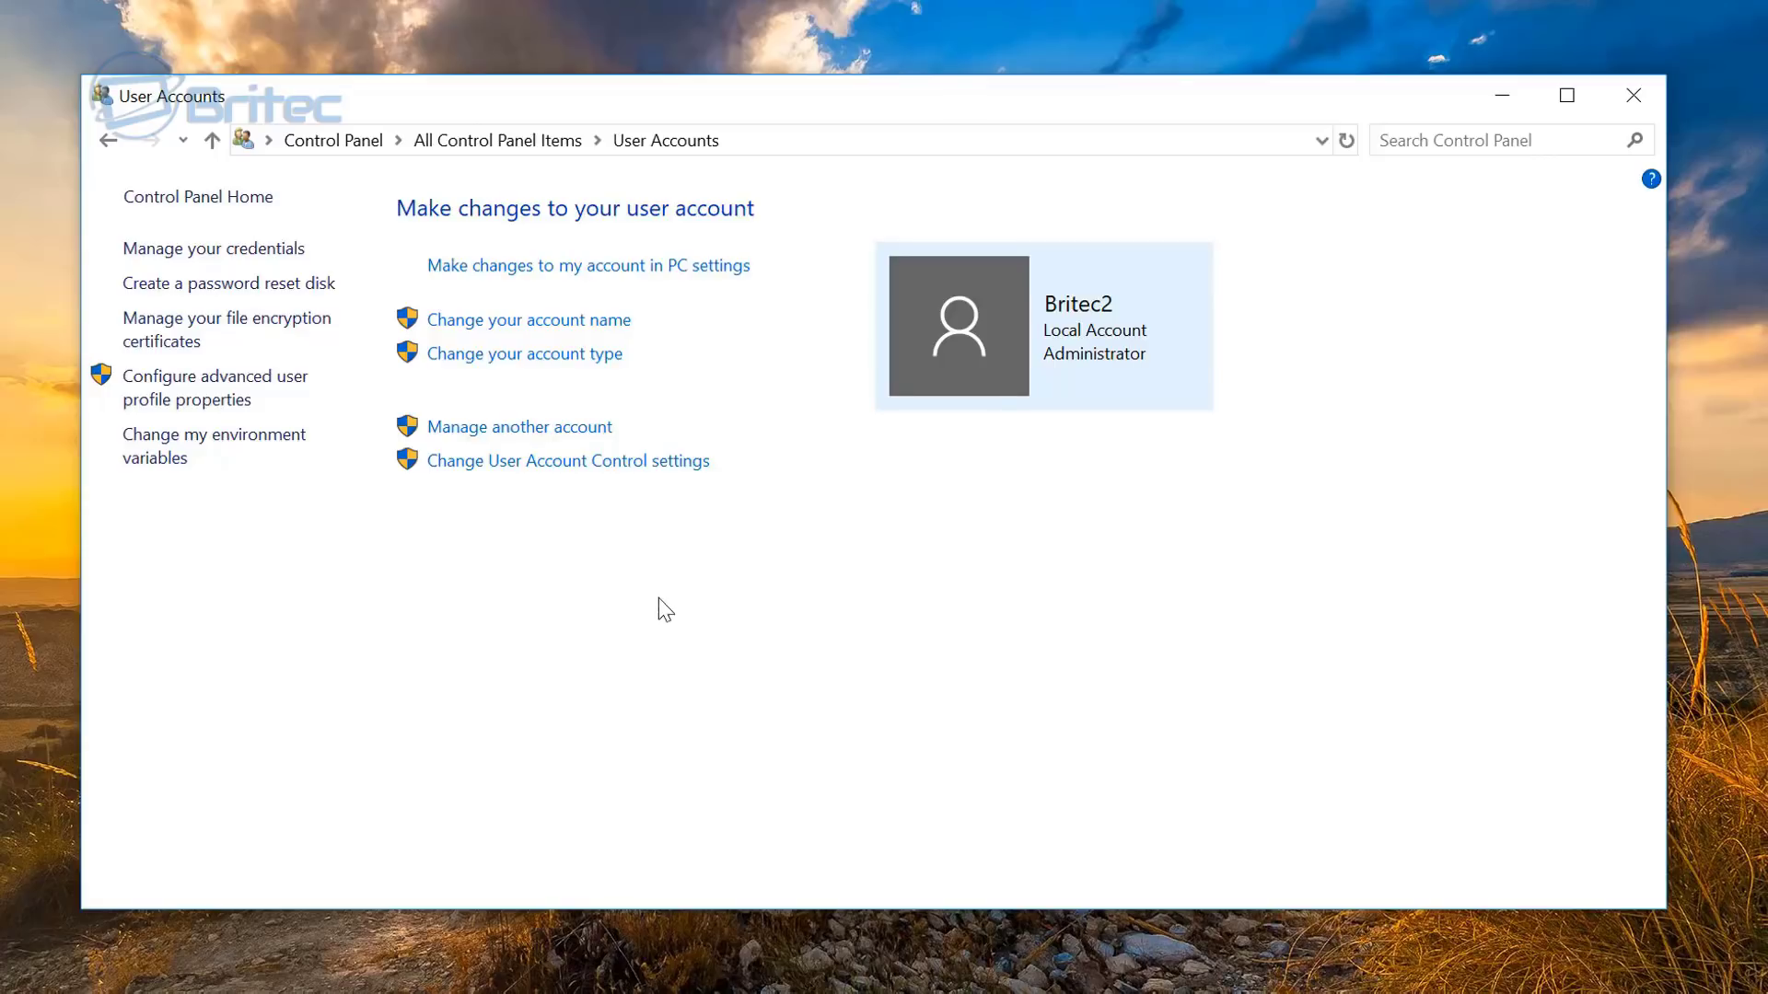
# Return to the User Accounts page, manage another account, and open the PC settings page for adding a new user
pyautogui.click(102, 137)
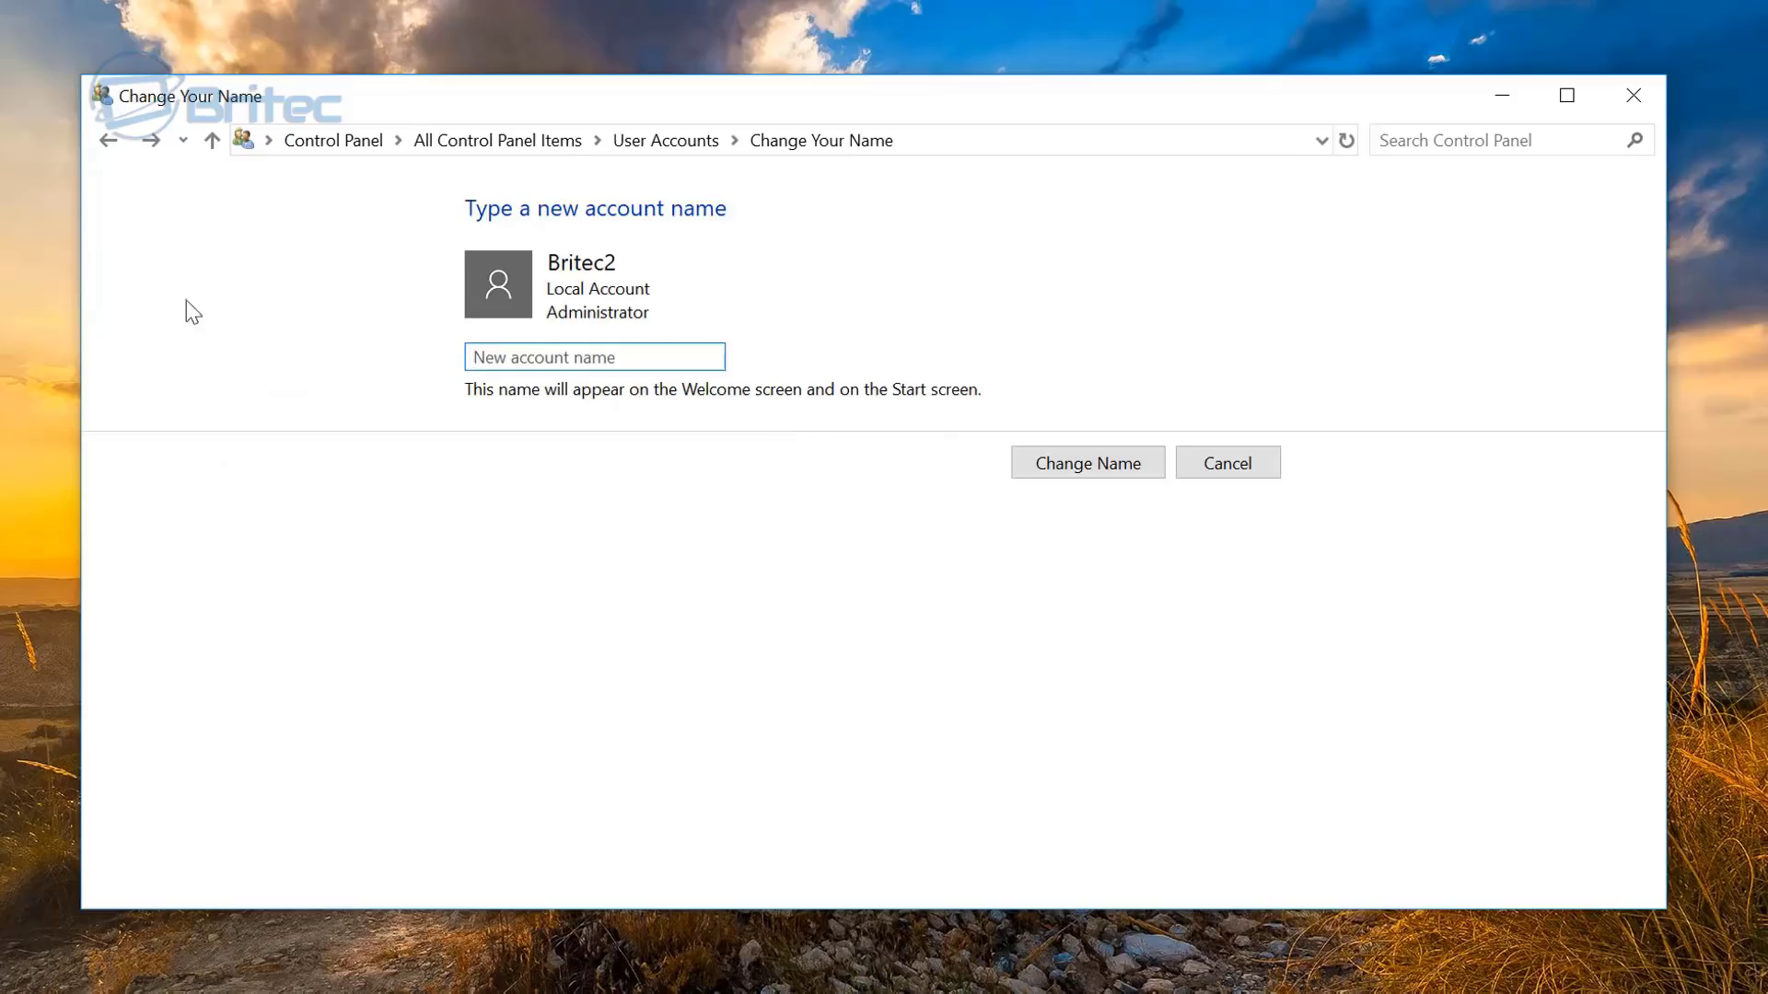
pyautogui.click(99, 140)
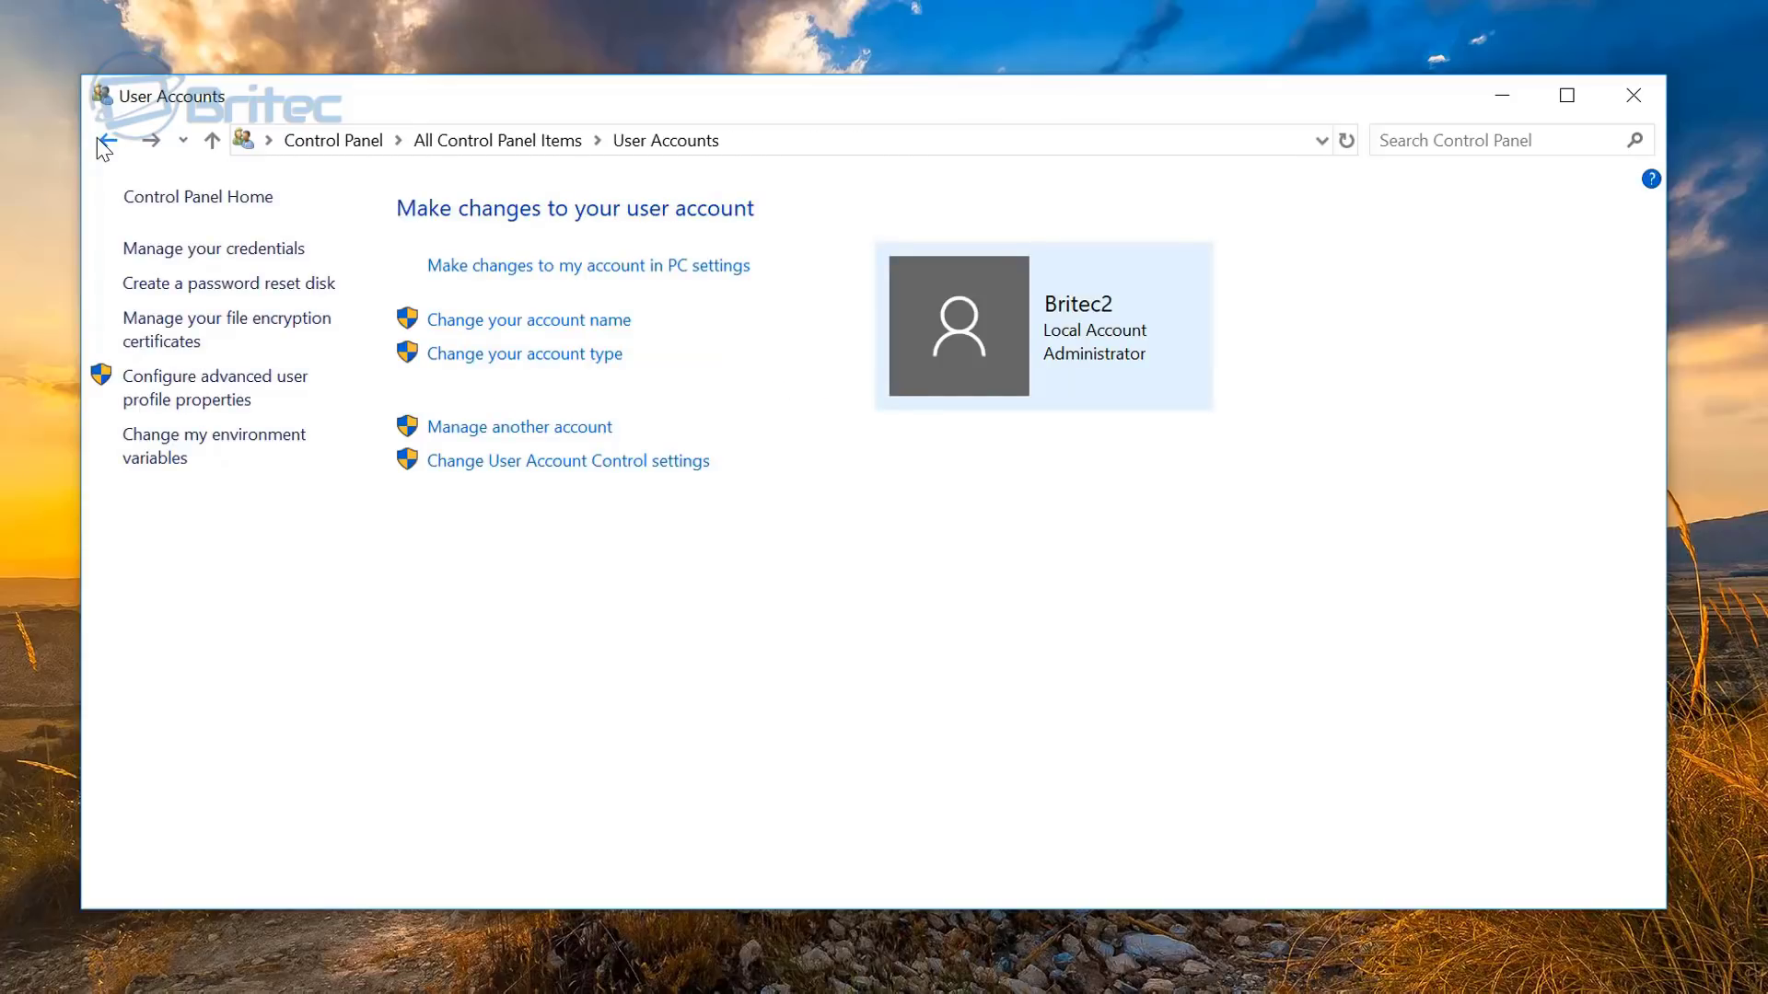
pyautogui.click(479, 427)
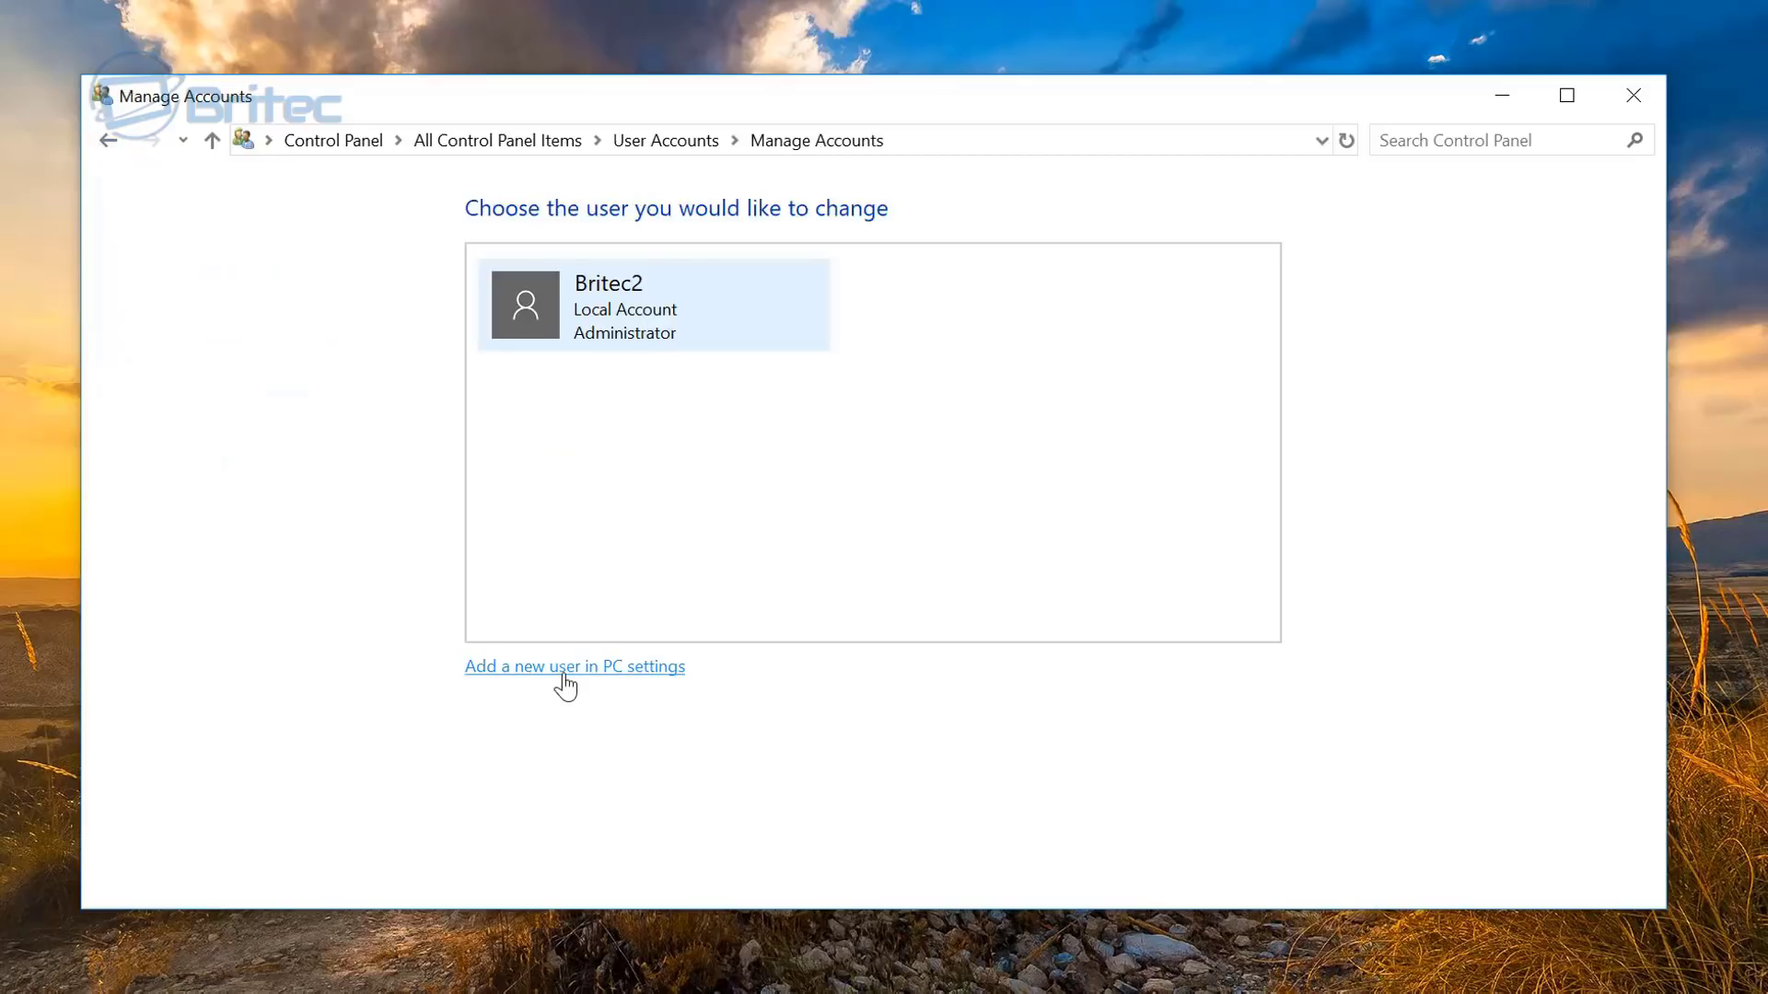
pyautogui.click(564, 673)
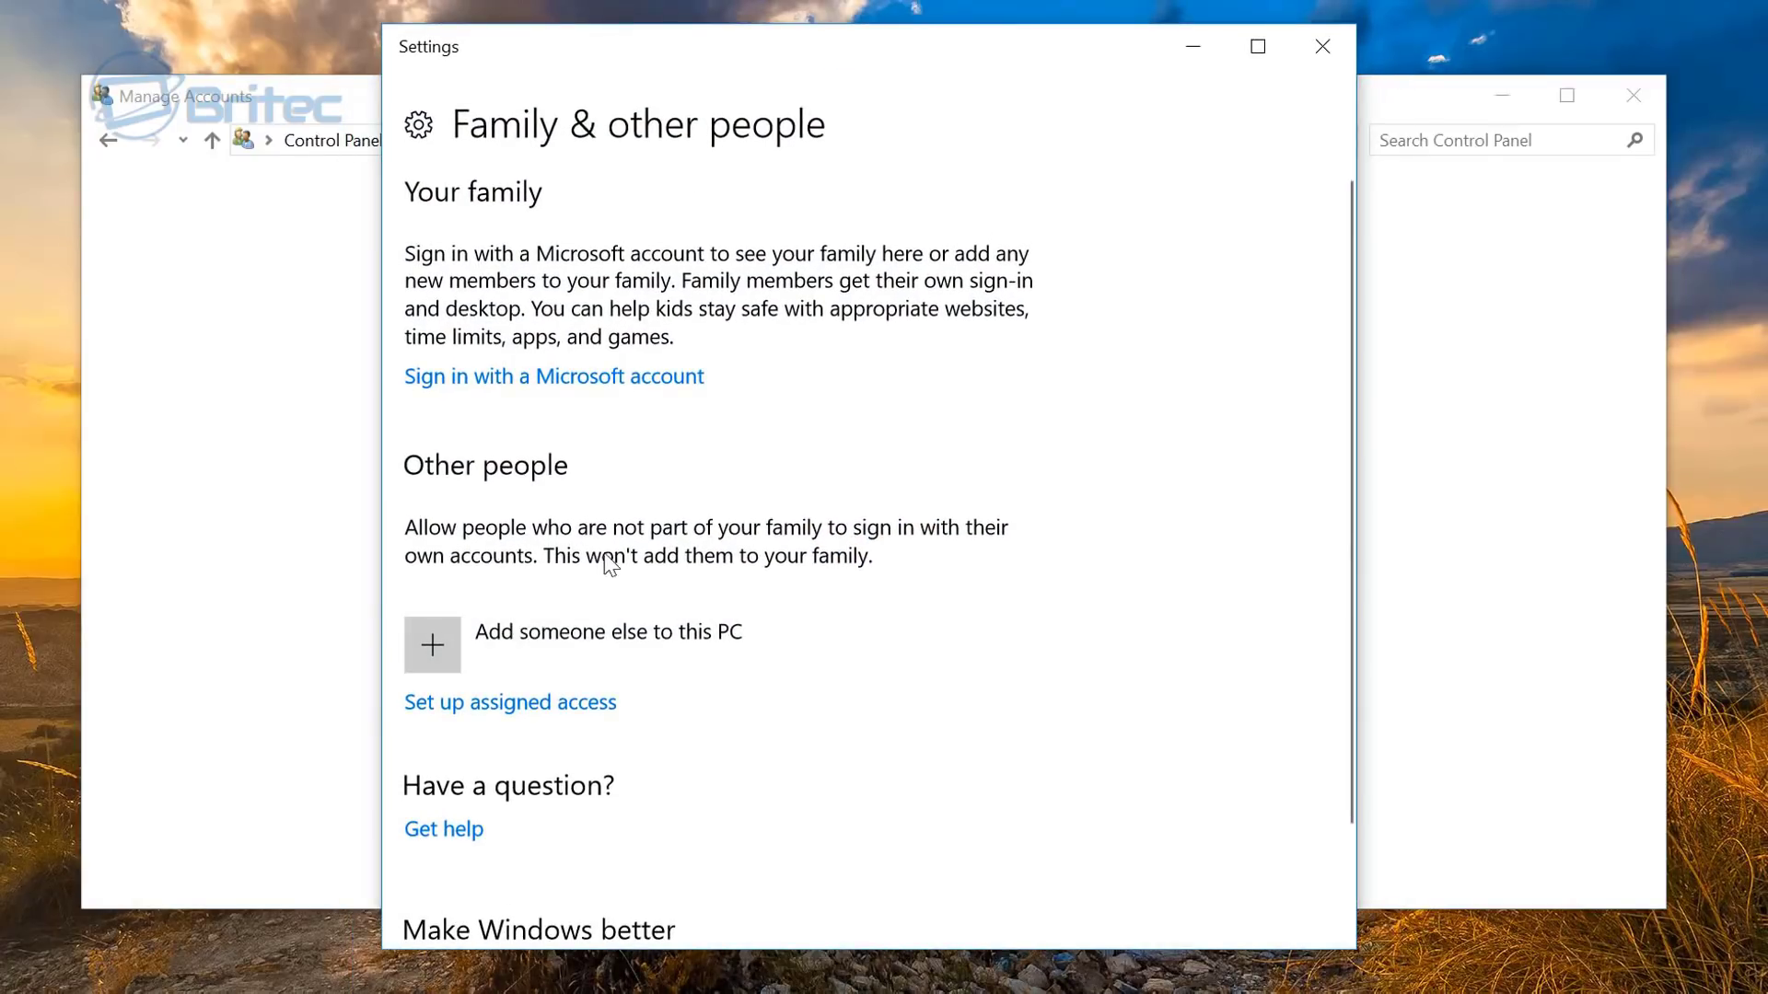
pyautogui.scroll(-2, 616, 589)
pyautogui.scroll(2, 552, 626)
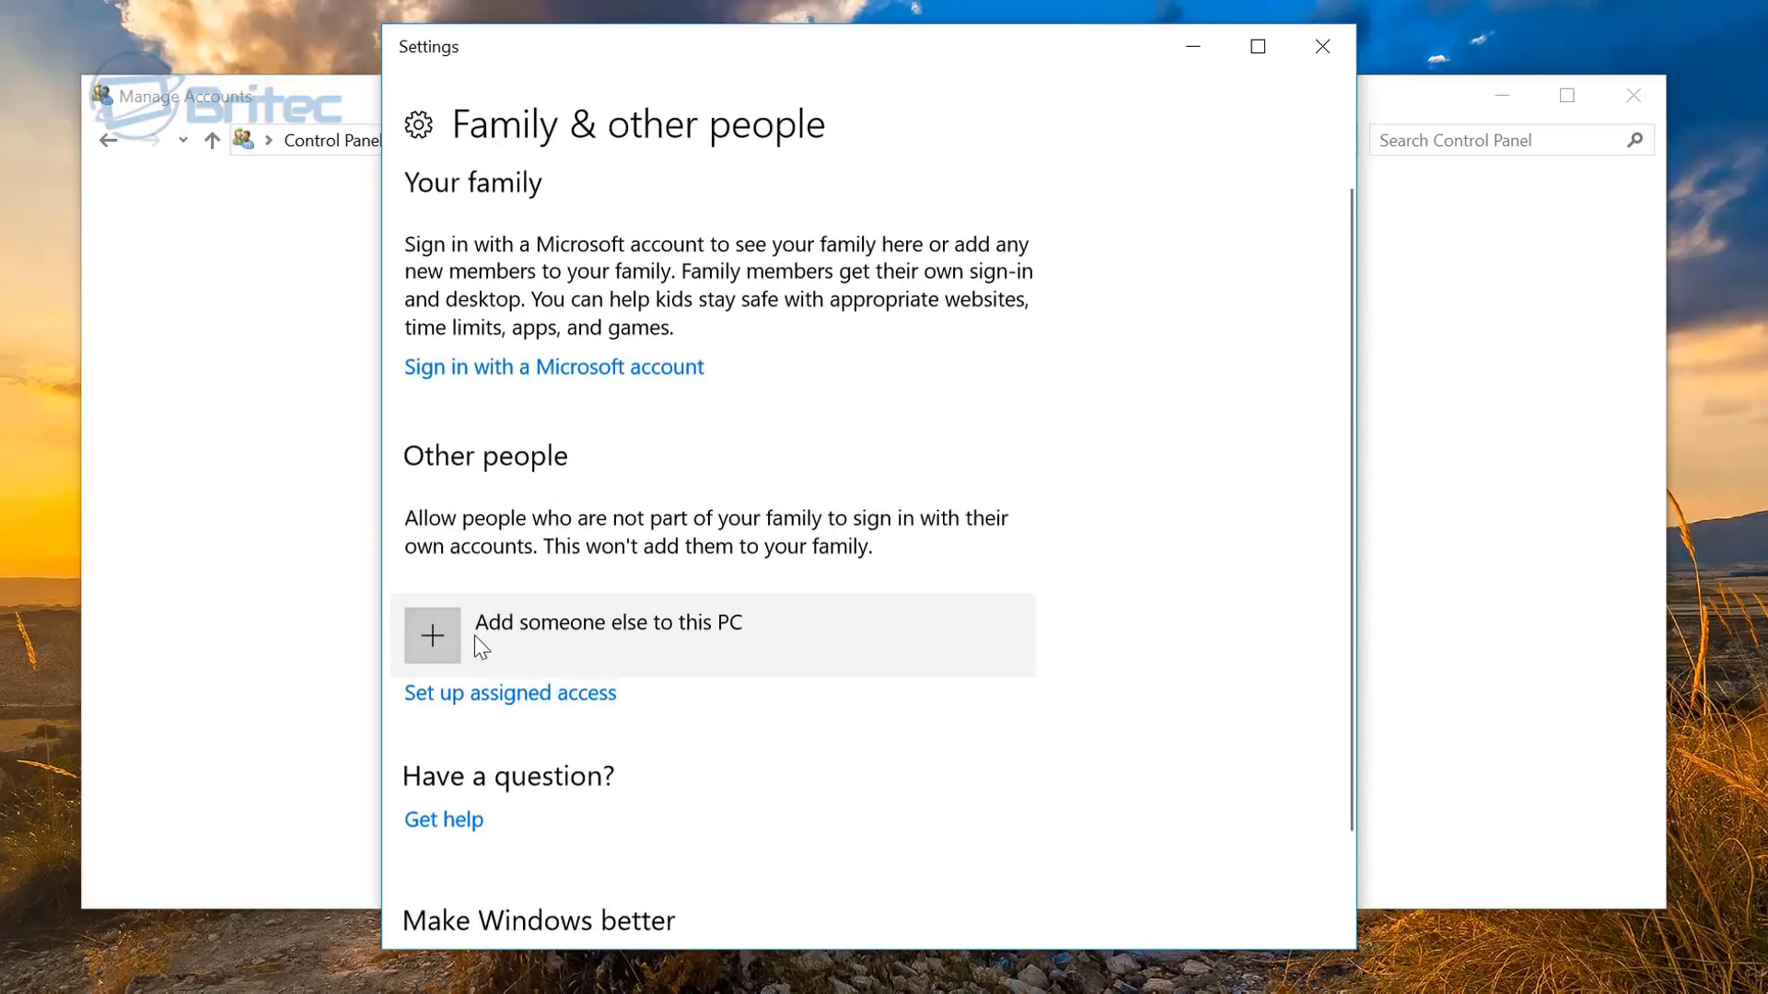
# Start adding someone else to this PC without their sign-in information and without a Microsoft account
pyautogui.click(433, 635)
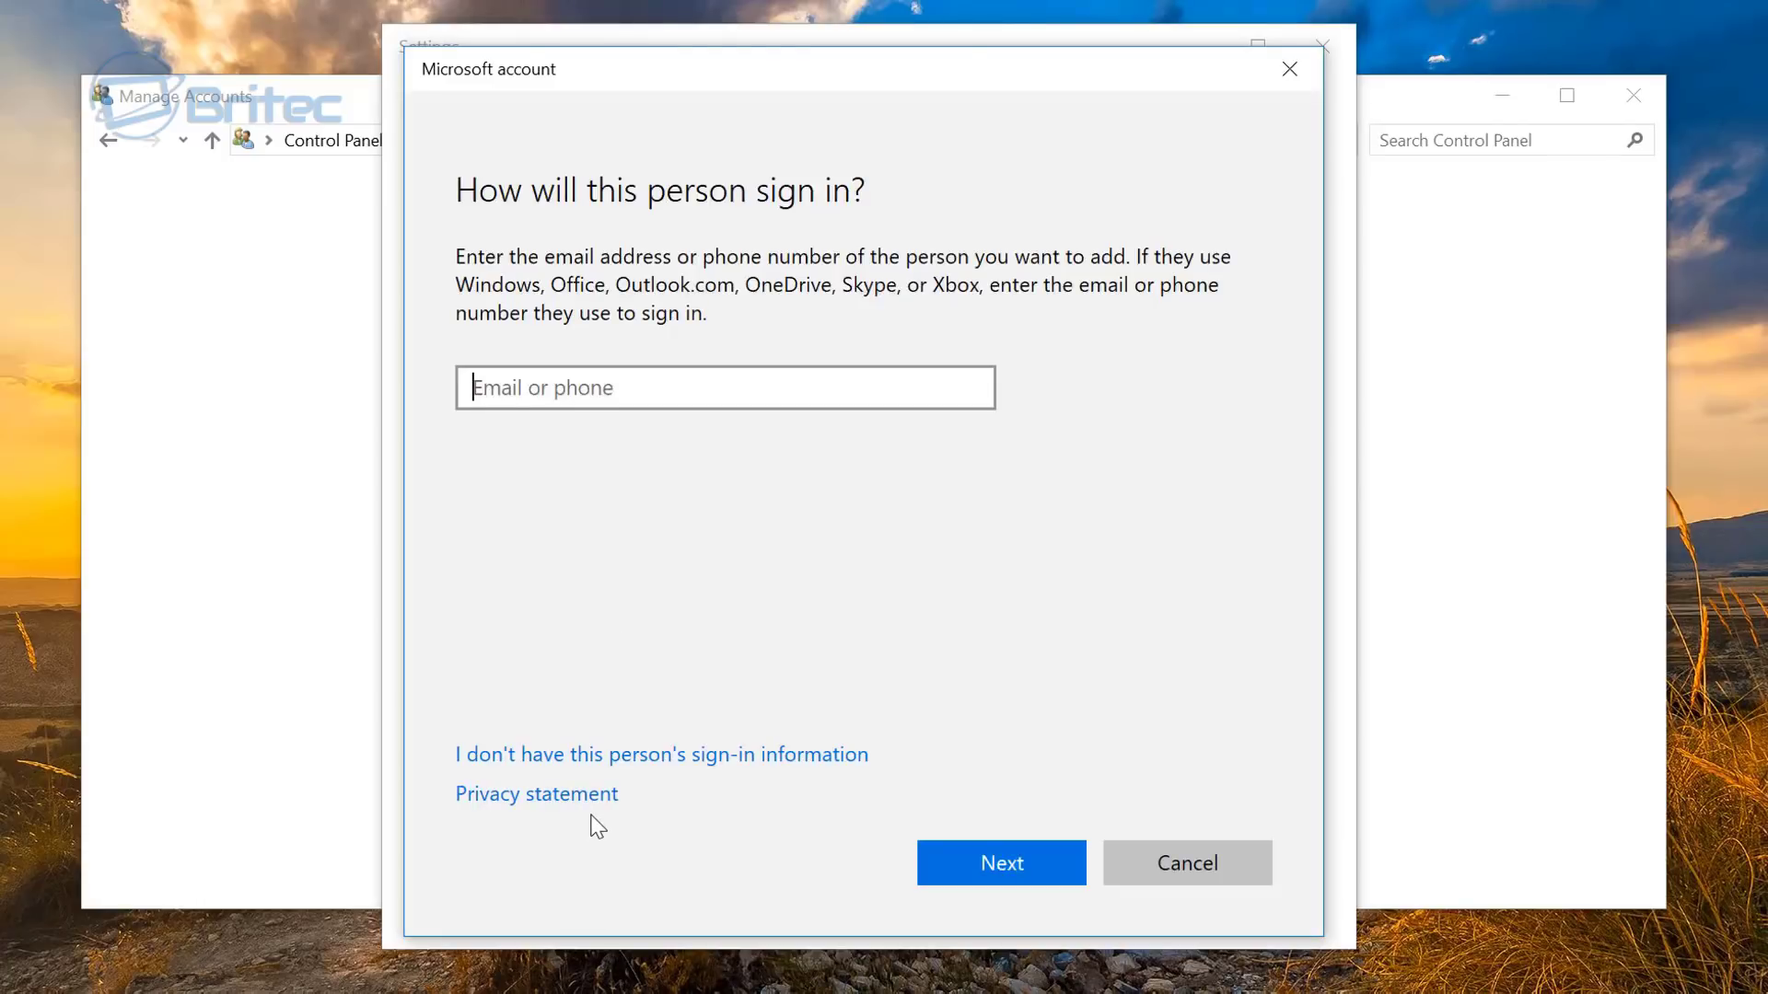
pyautogui.click(616, 768)
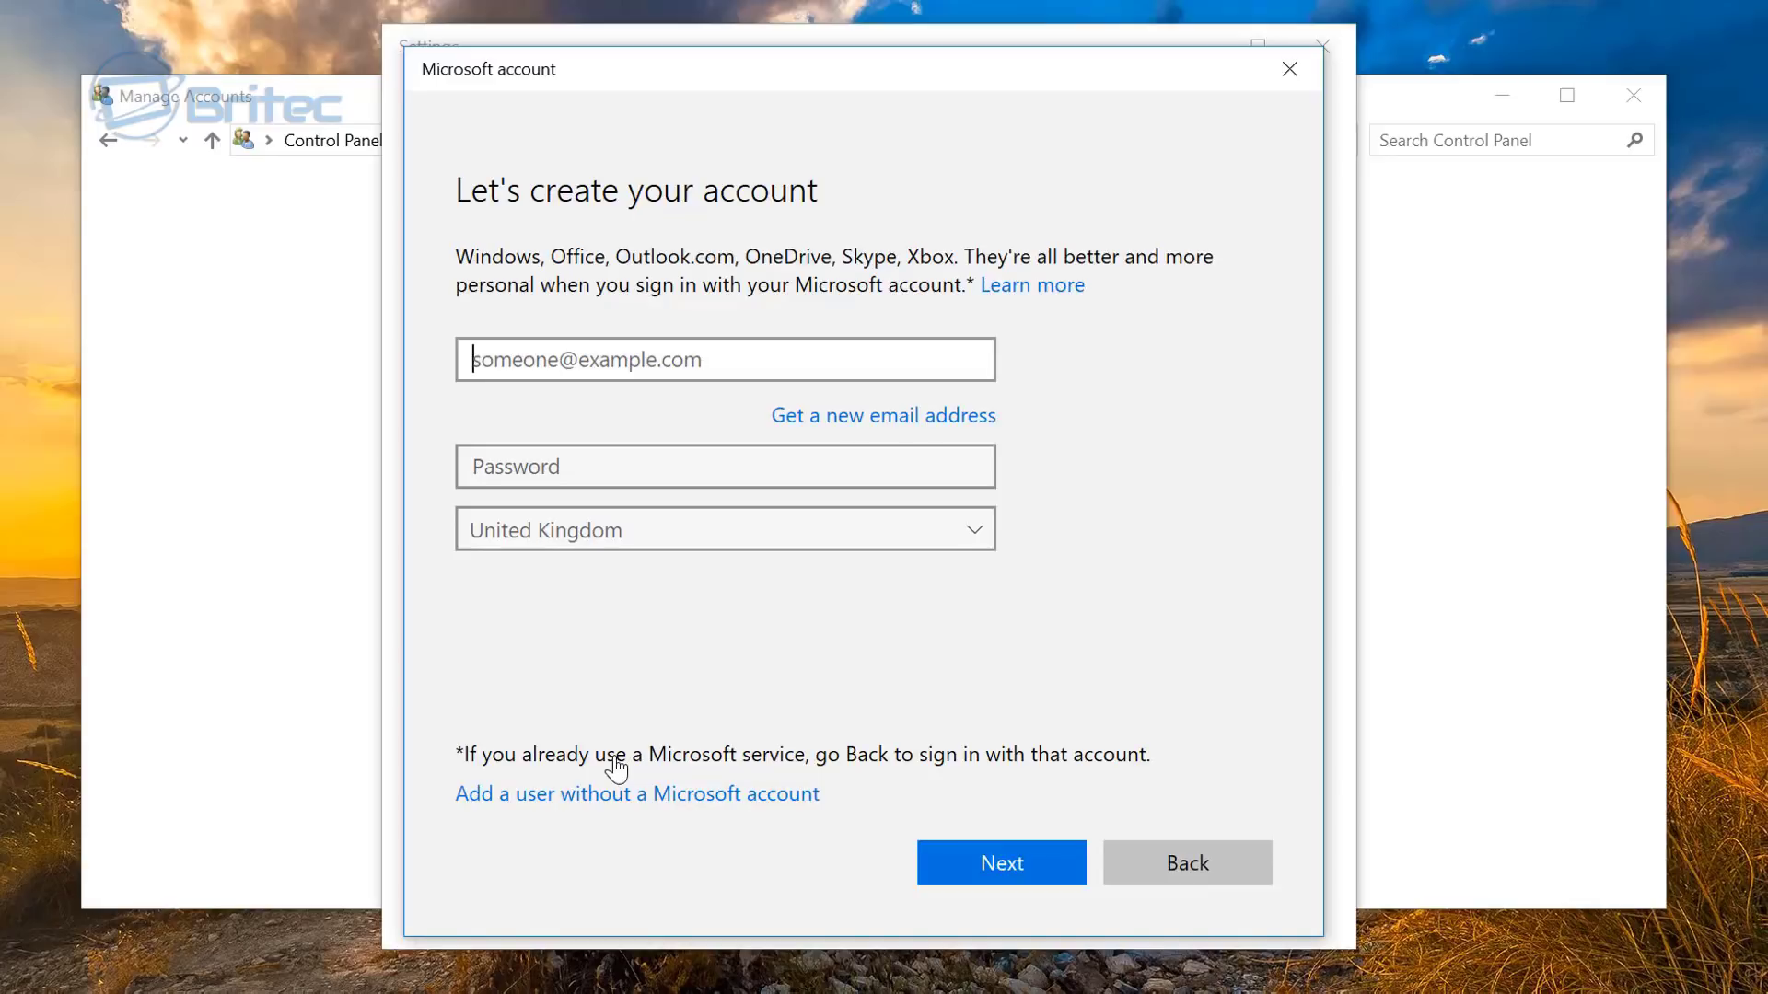
pyautogui.click(566, 797)
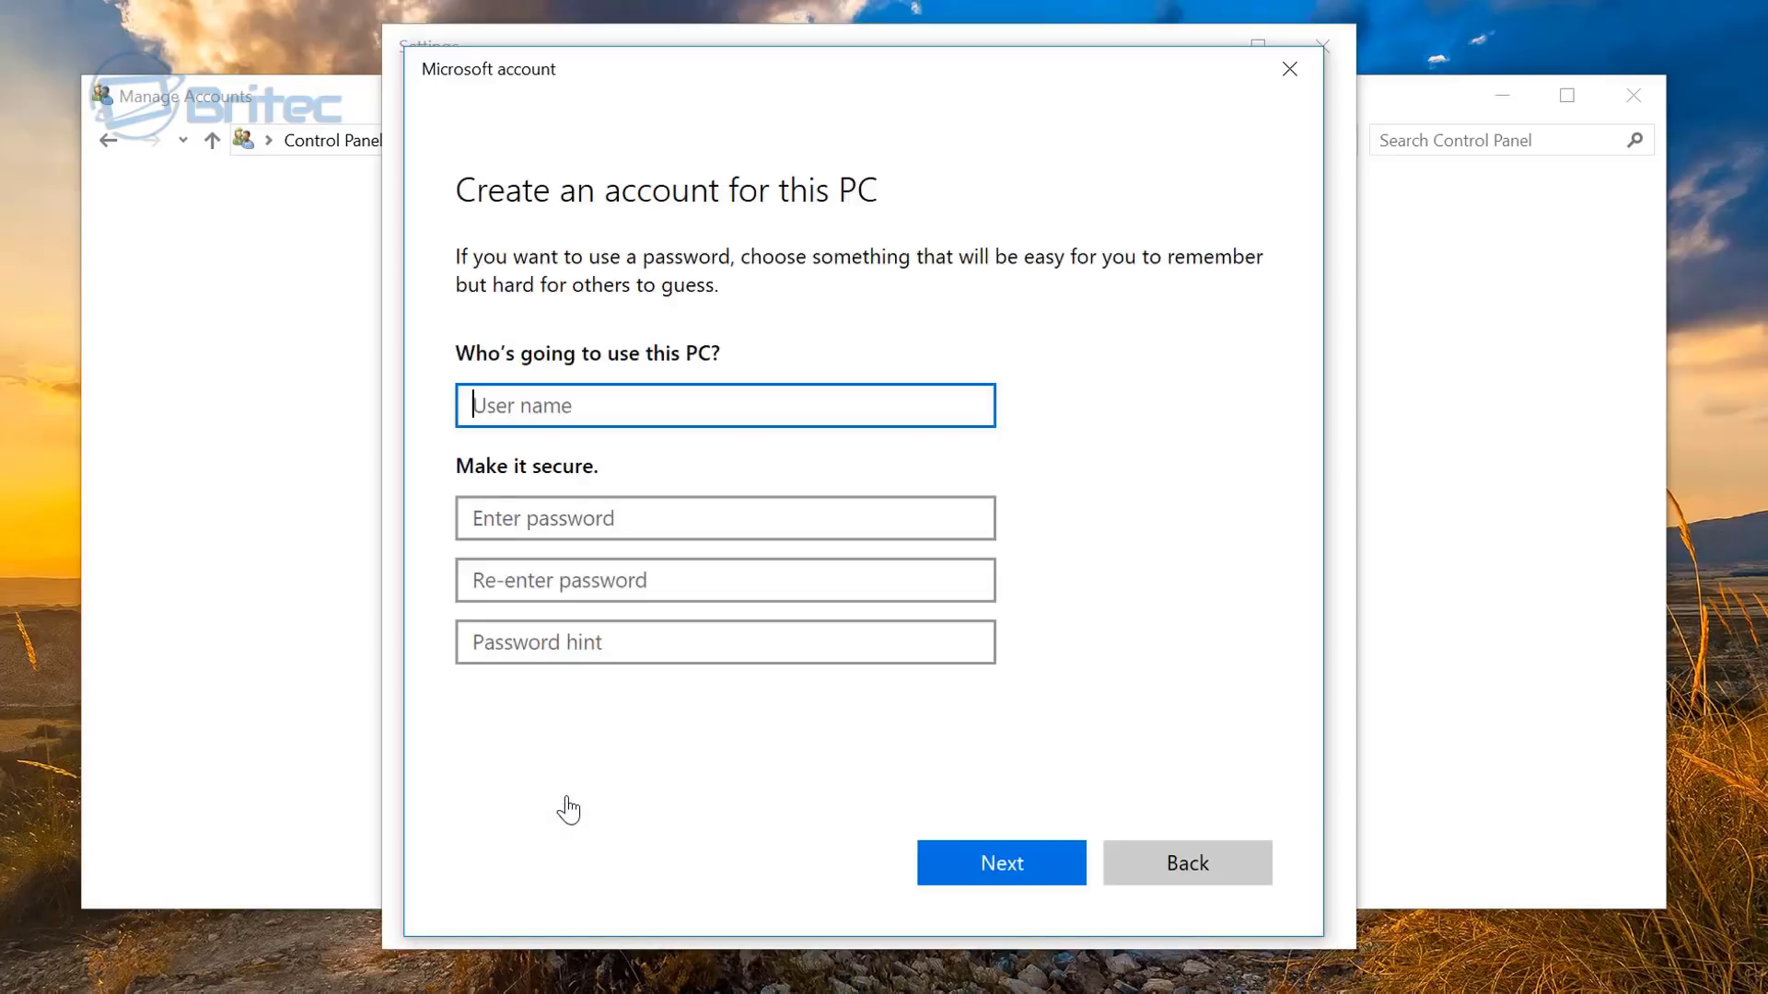
# Create the local account with the user name Britec3, leaving the password fields blank
pyautogui.write('Britec')
pyautogui.click(546, 536)
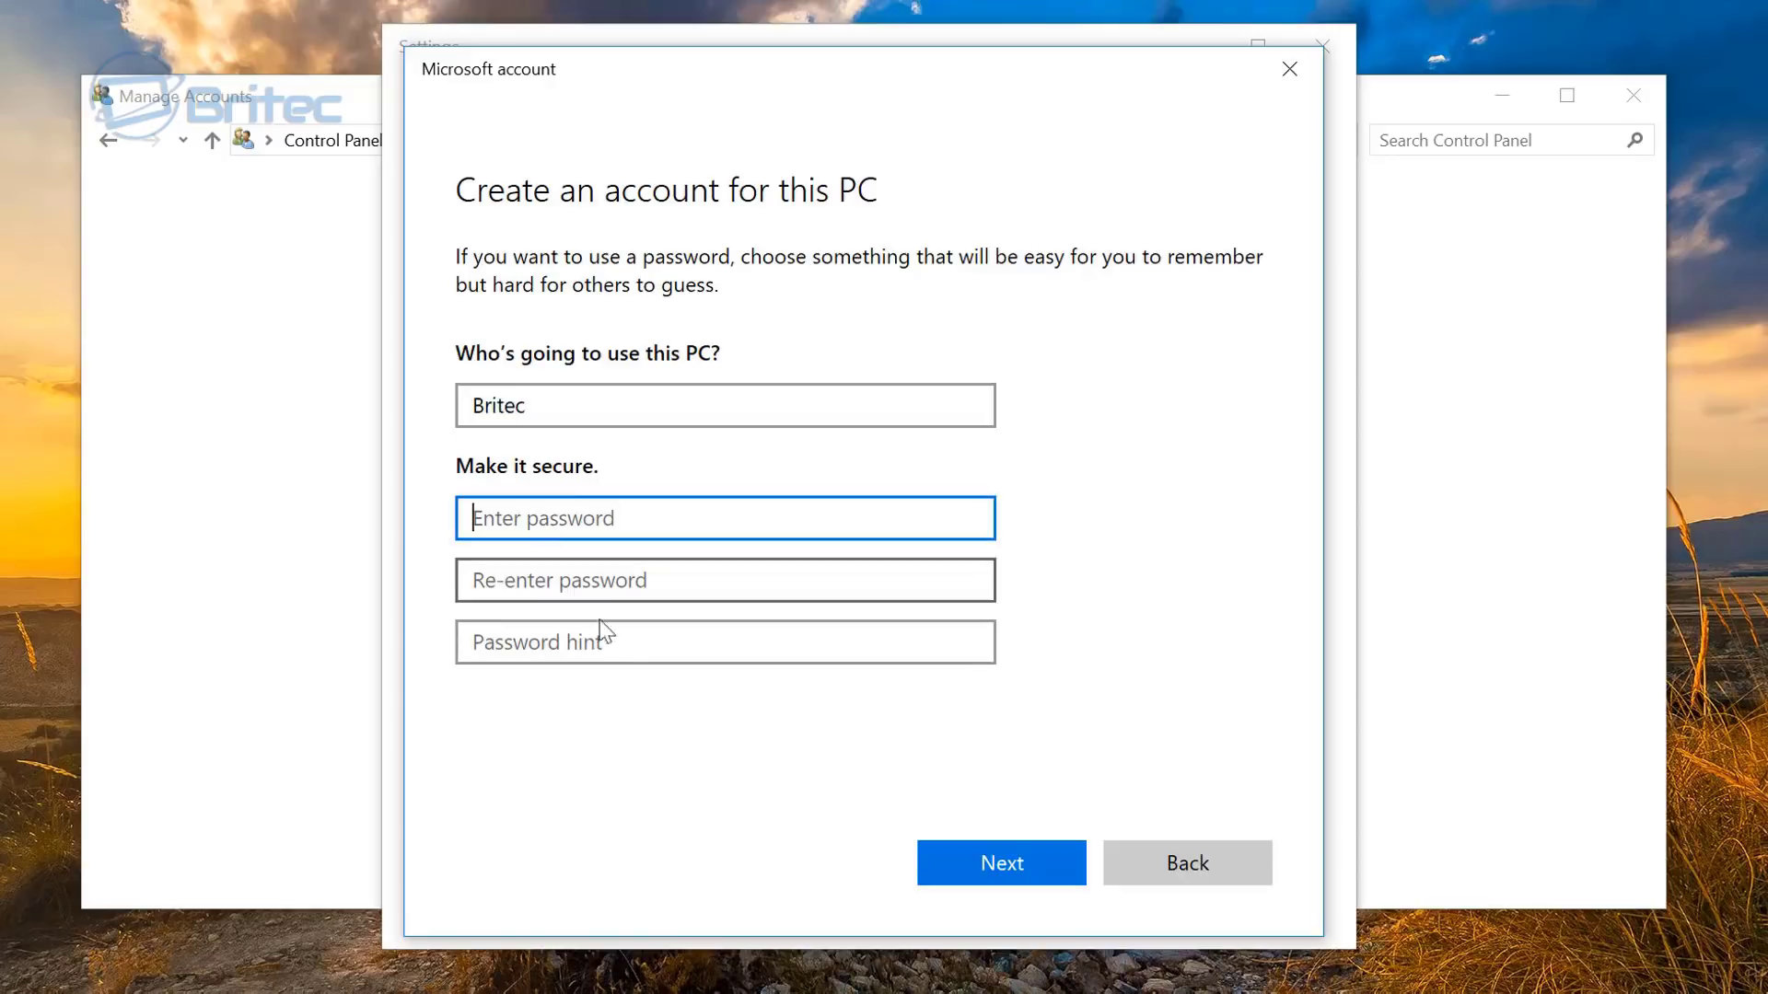
pyautogui.click(1018, 869)
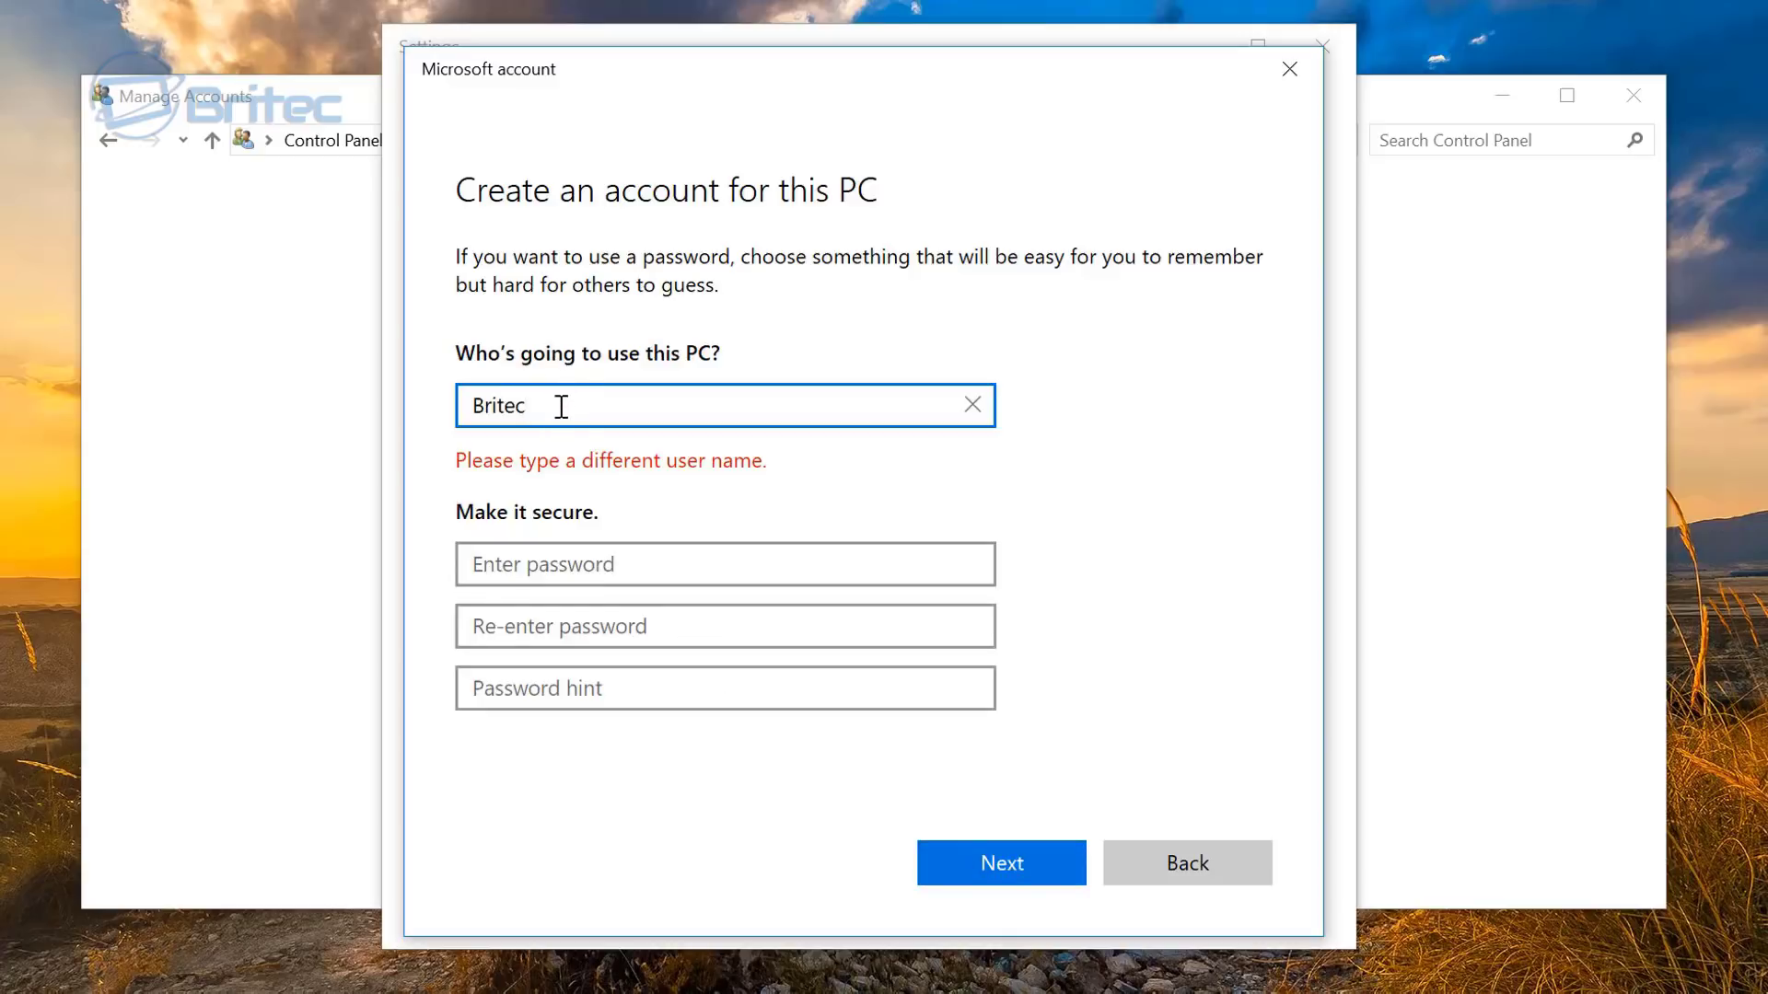
pyautogui.write('3')
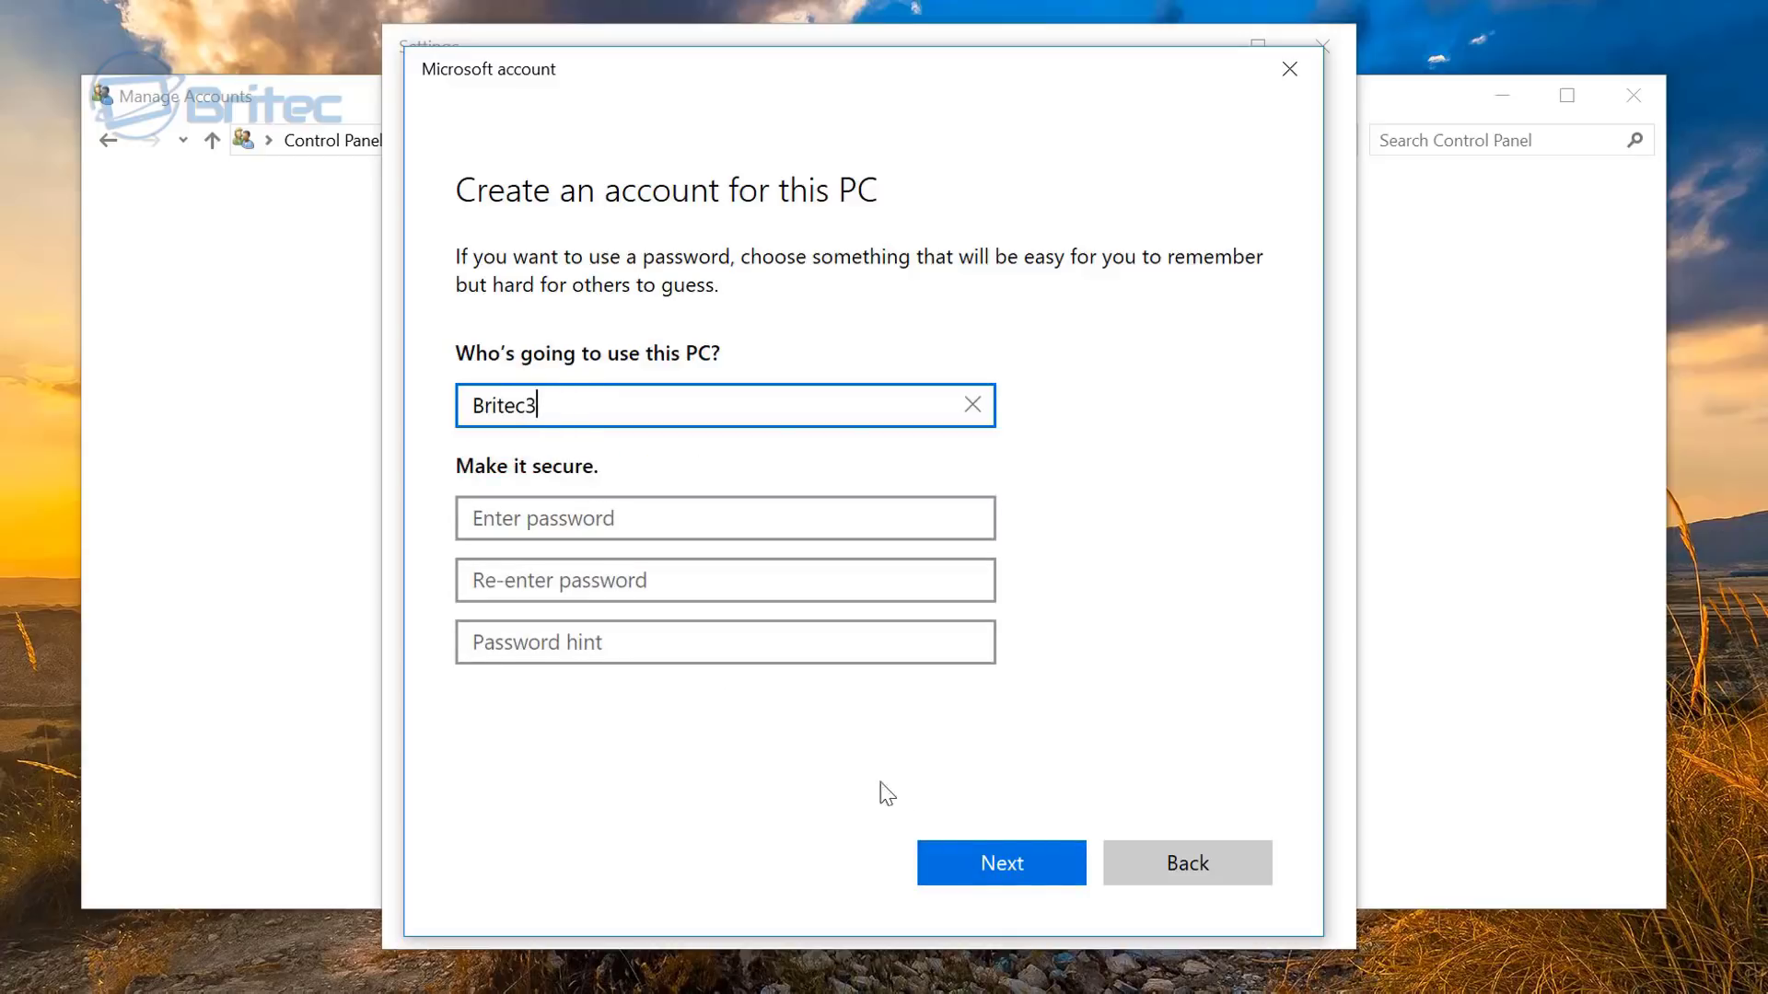
pyautogui.click(1017, 869)
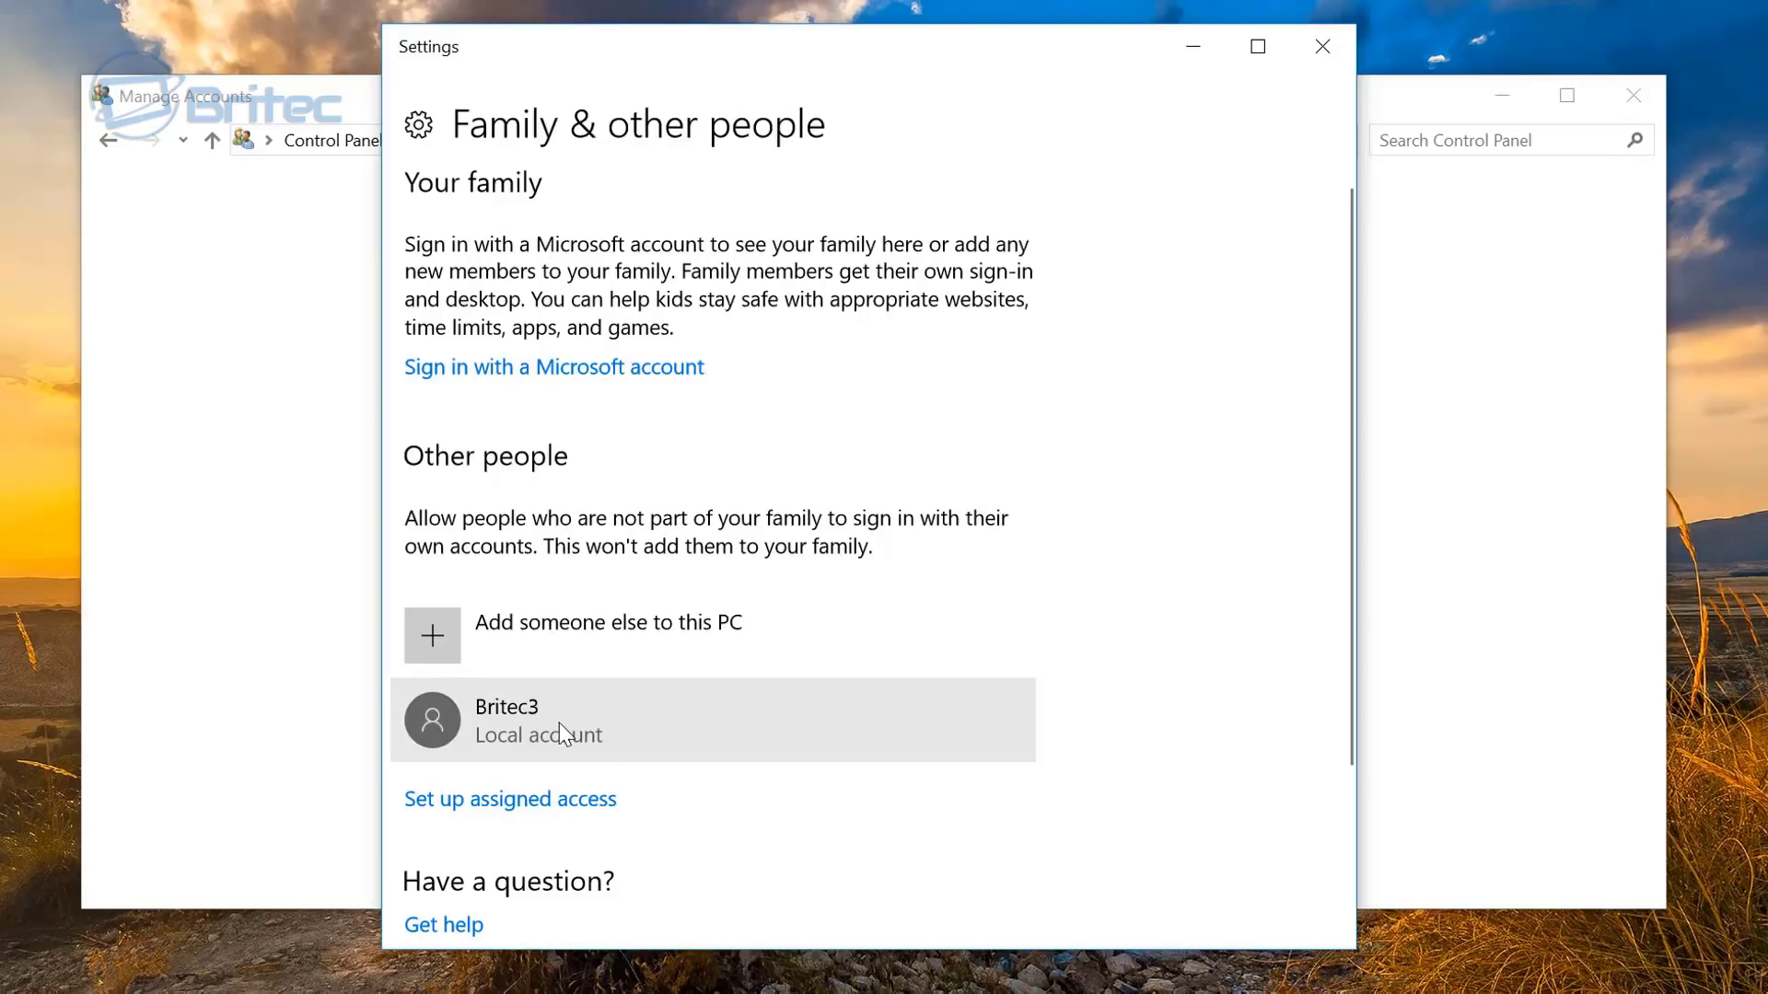
# Look over the Other people list, and close Settings and the Manage Accounts window
pyautogui.scroll(-3, 691, 755)
pyautogui.scroll(-1, 690, 755)
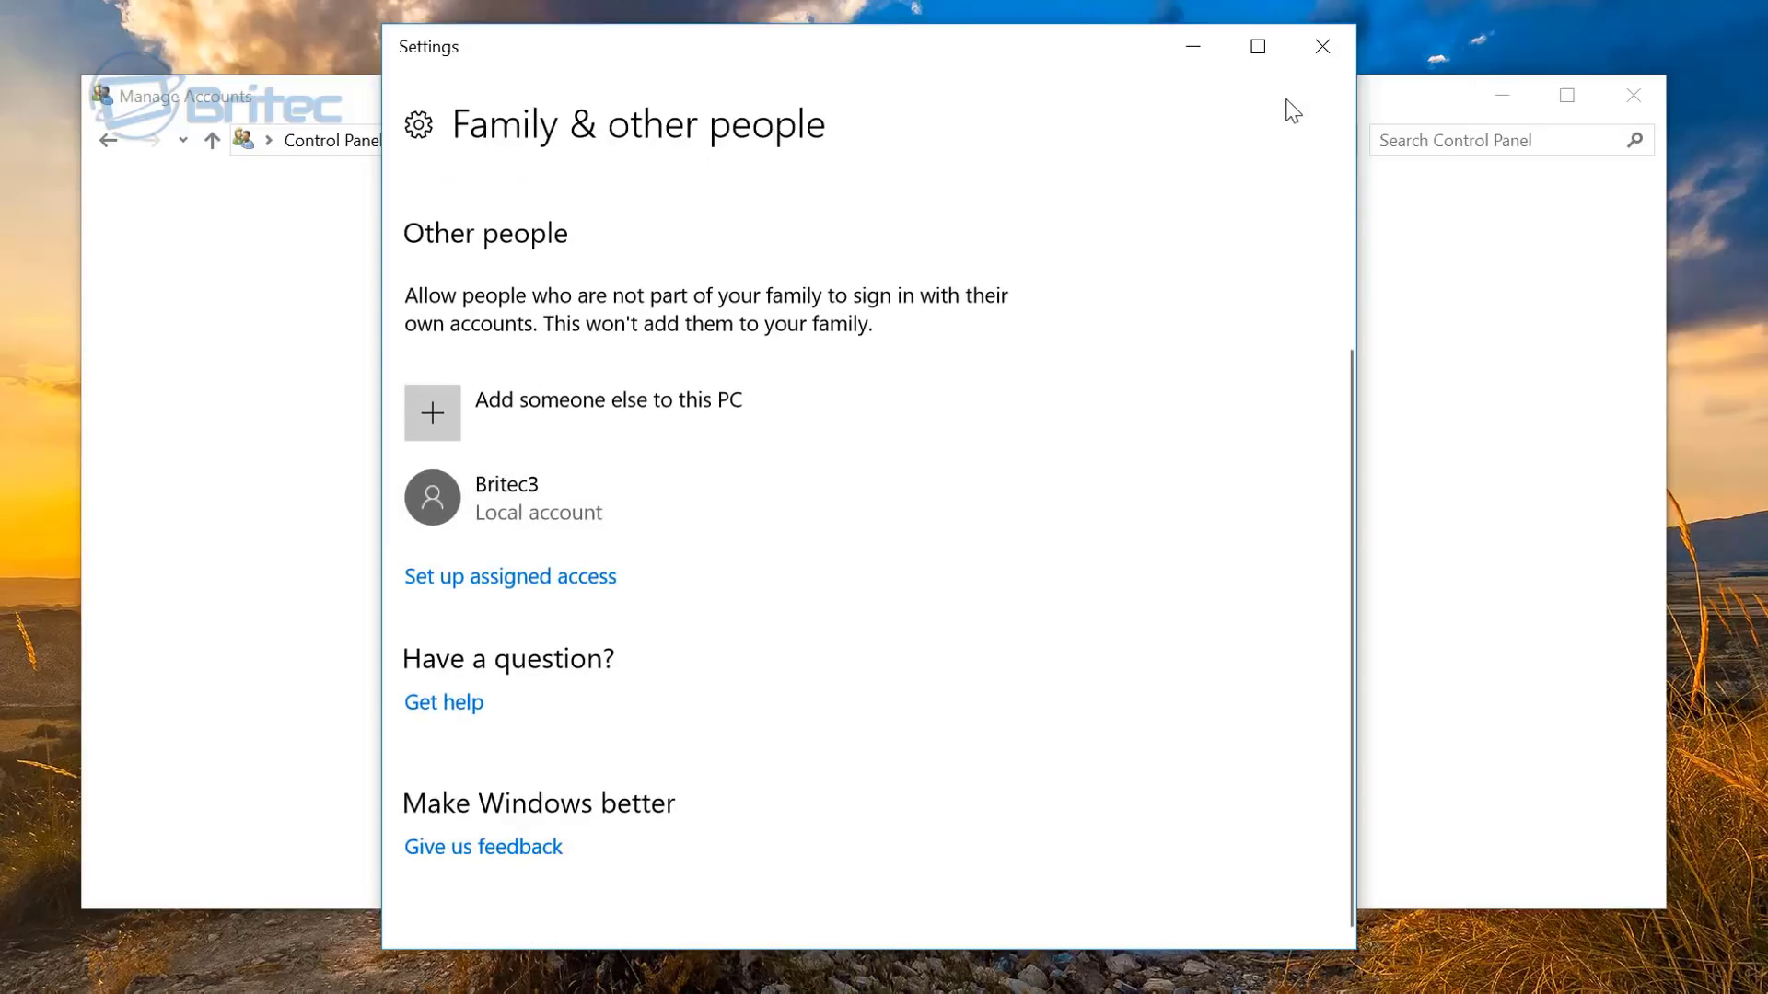
pyautogui.click(1325, 47)
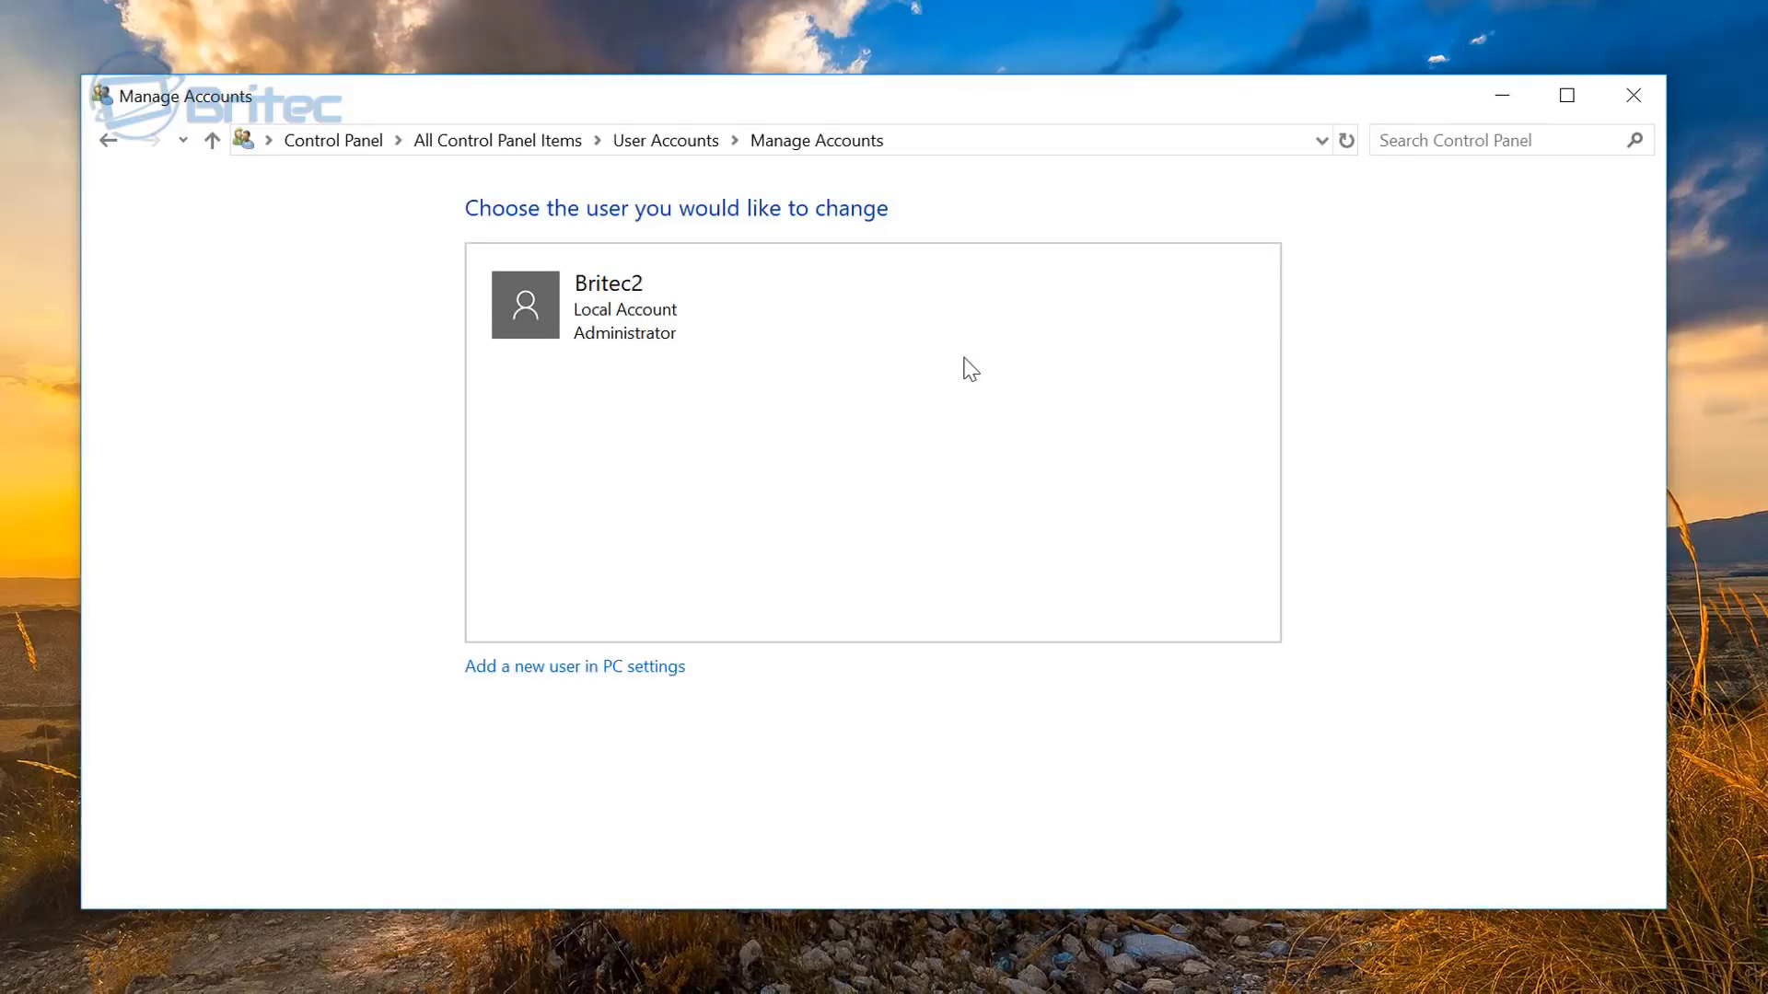
pyautogui.click(1629, 96)
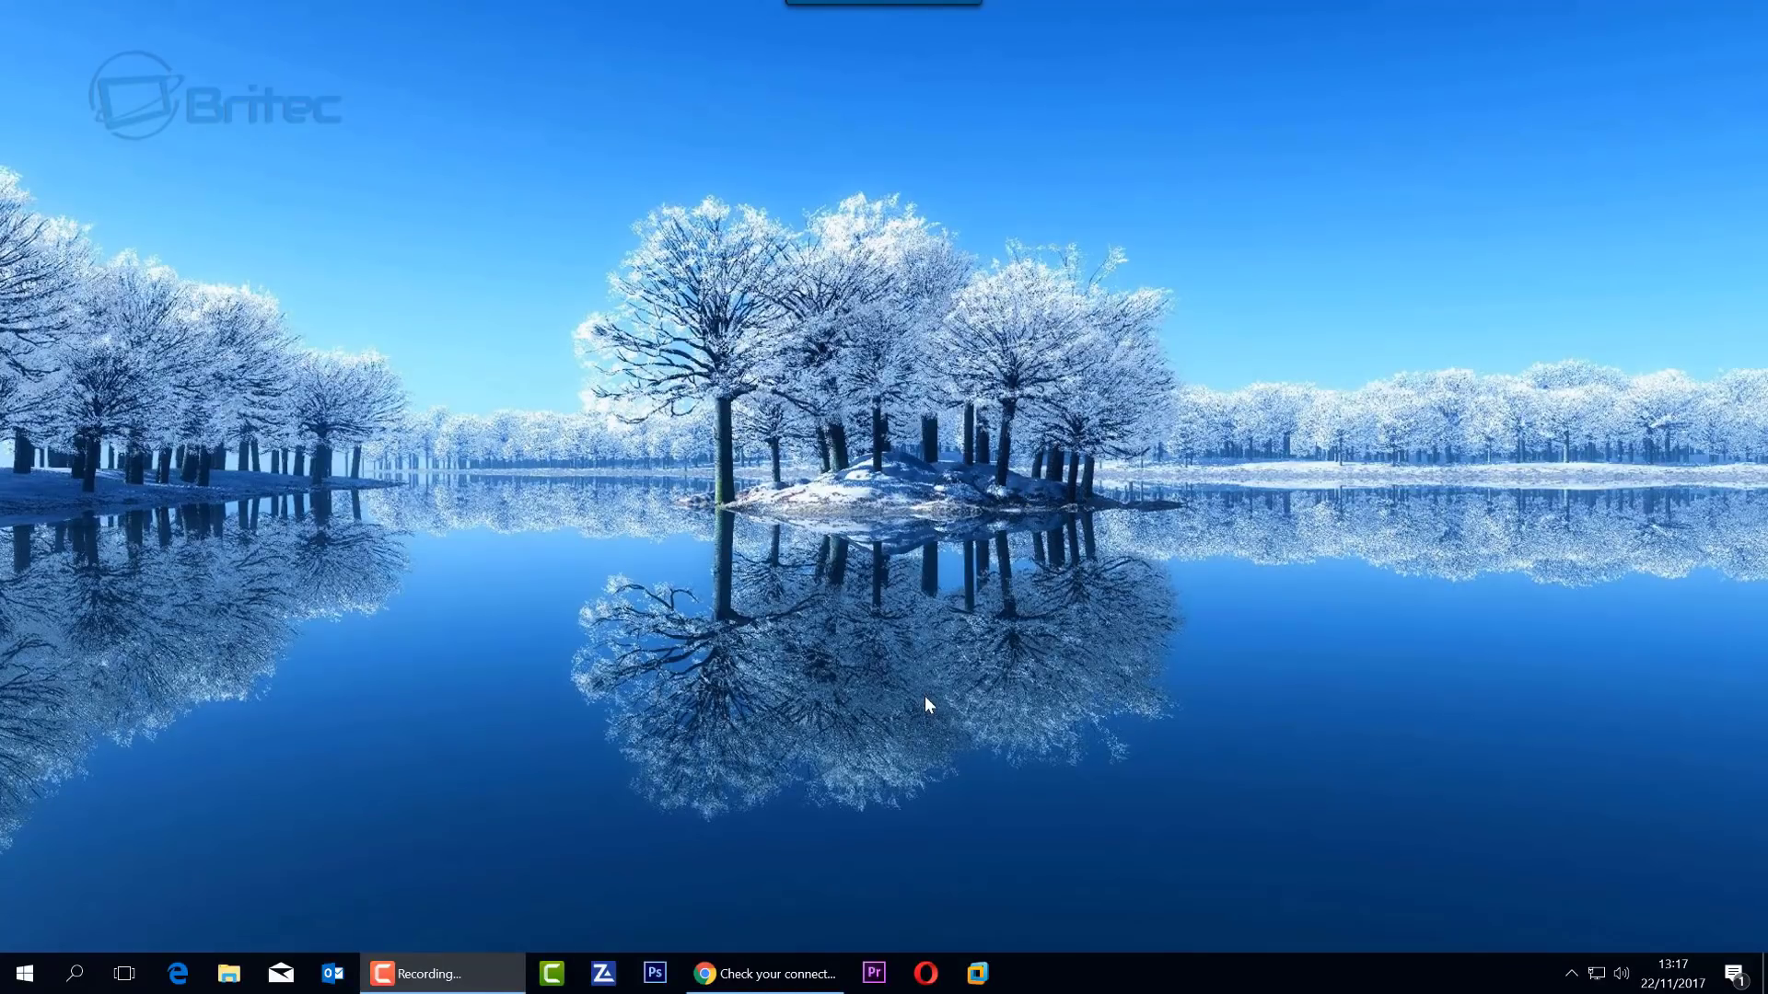
# Open Microsoft Store, browse through the Top apps chart to check that it loads, and close the Store
pyautogui.click(25, 974)
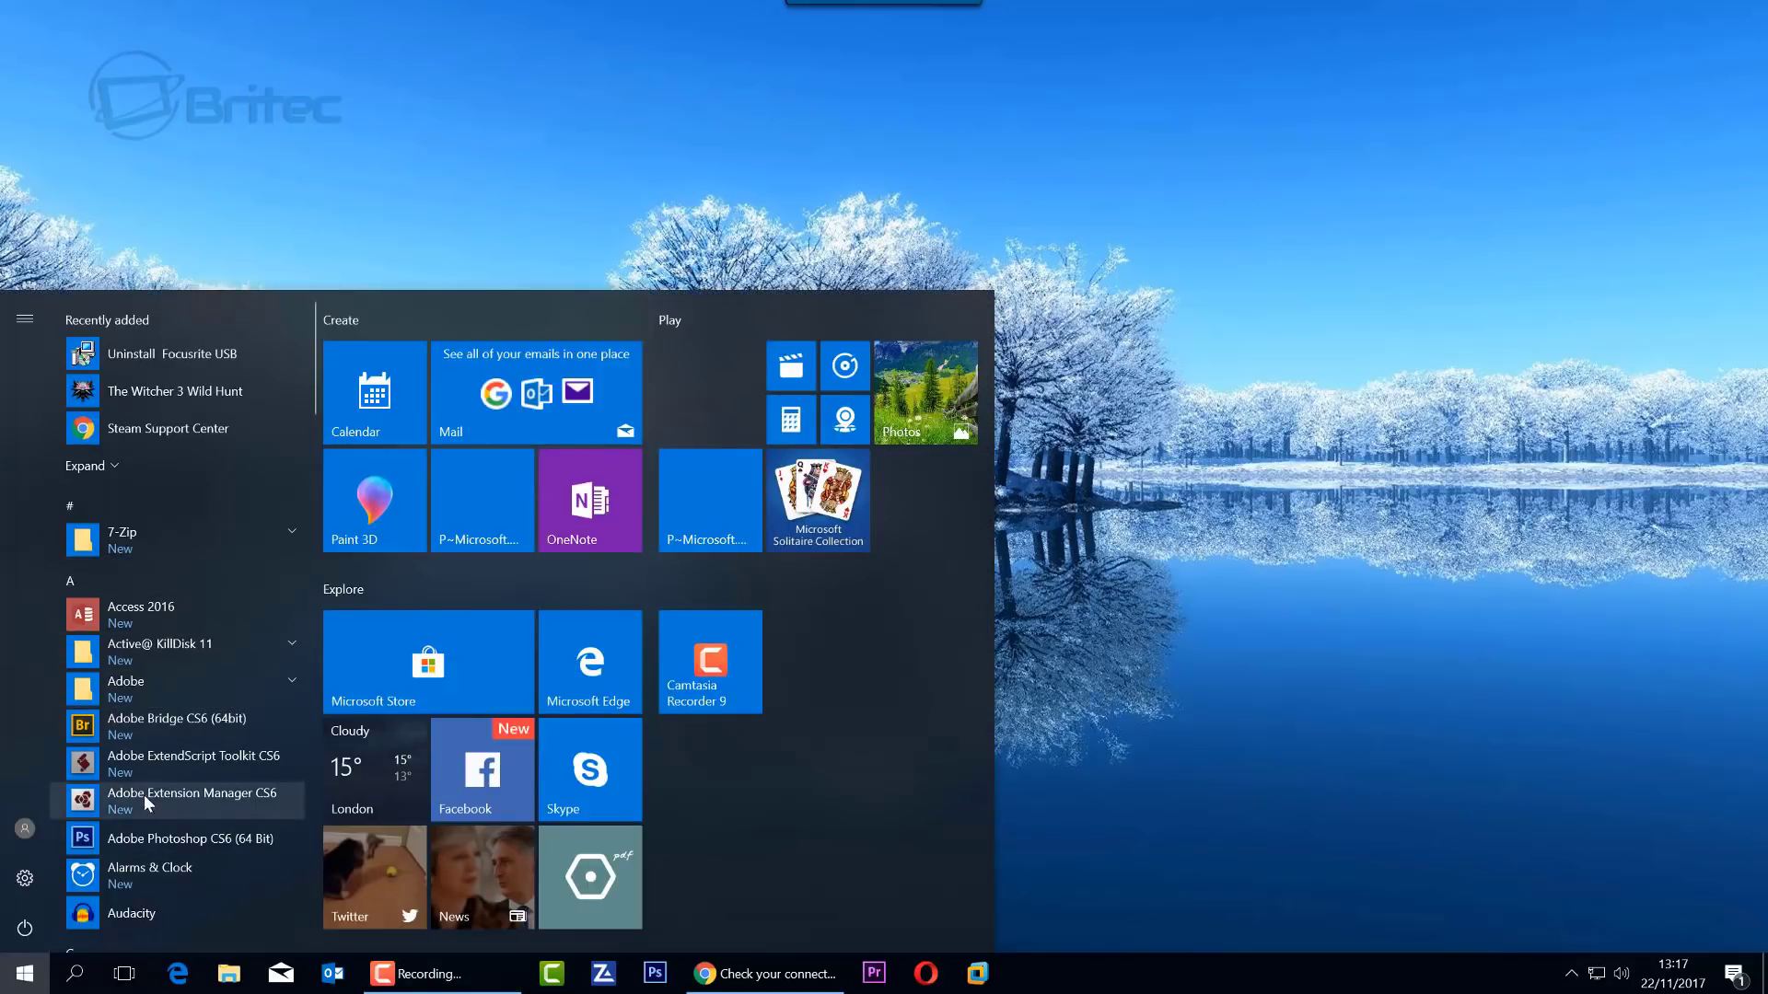
pyautogui.click(422, 673)
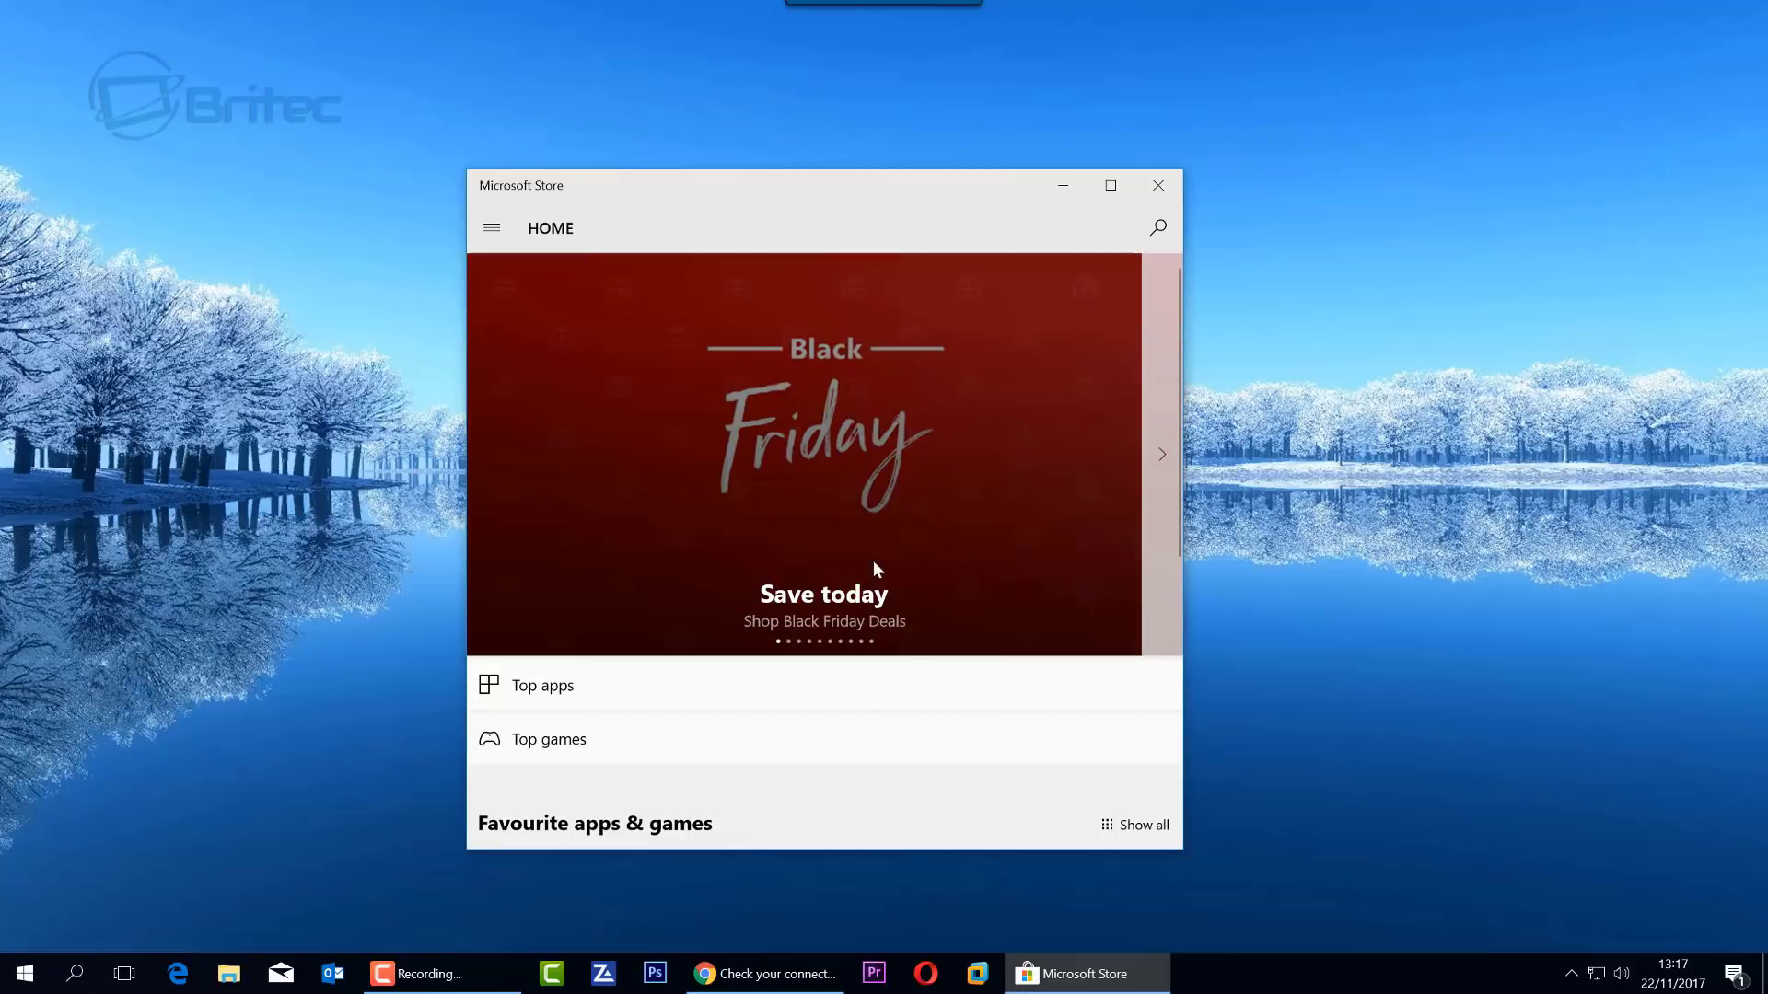
pyautogui.click(644, 701)
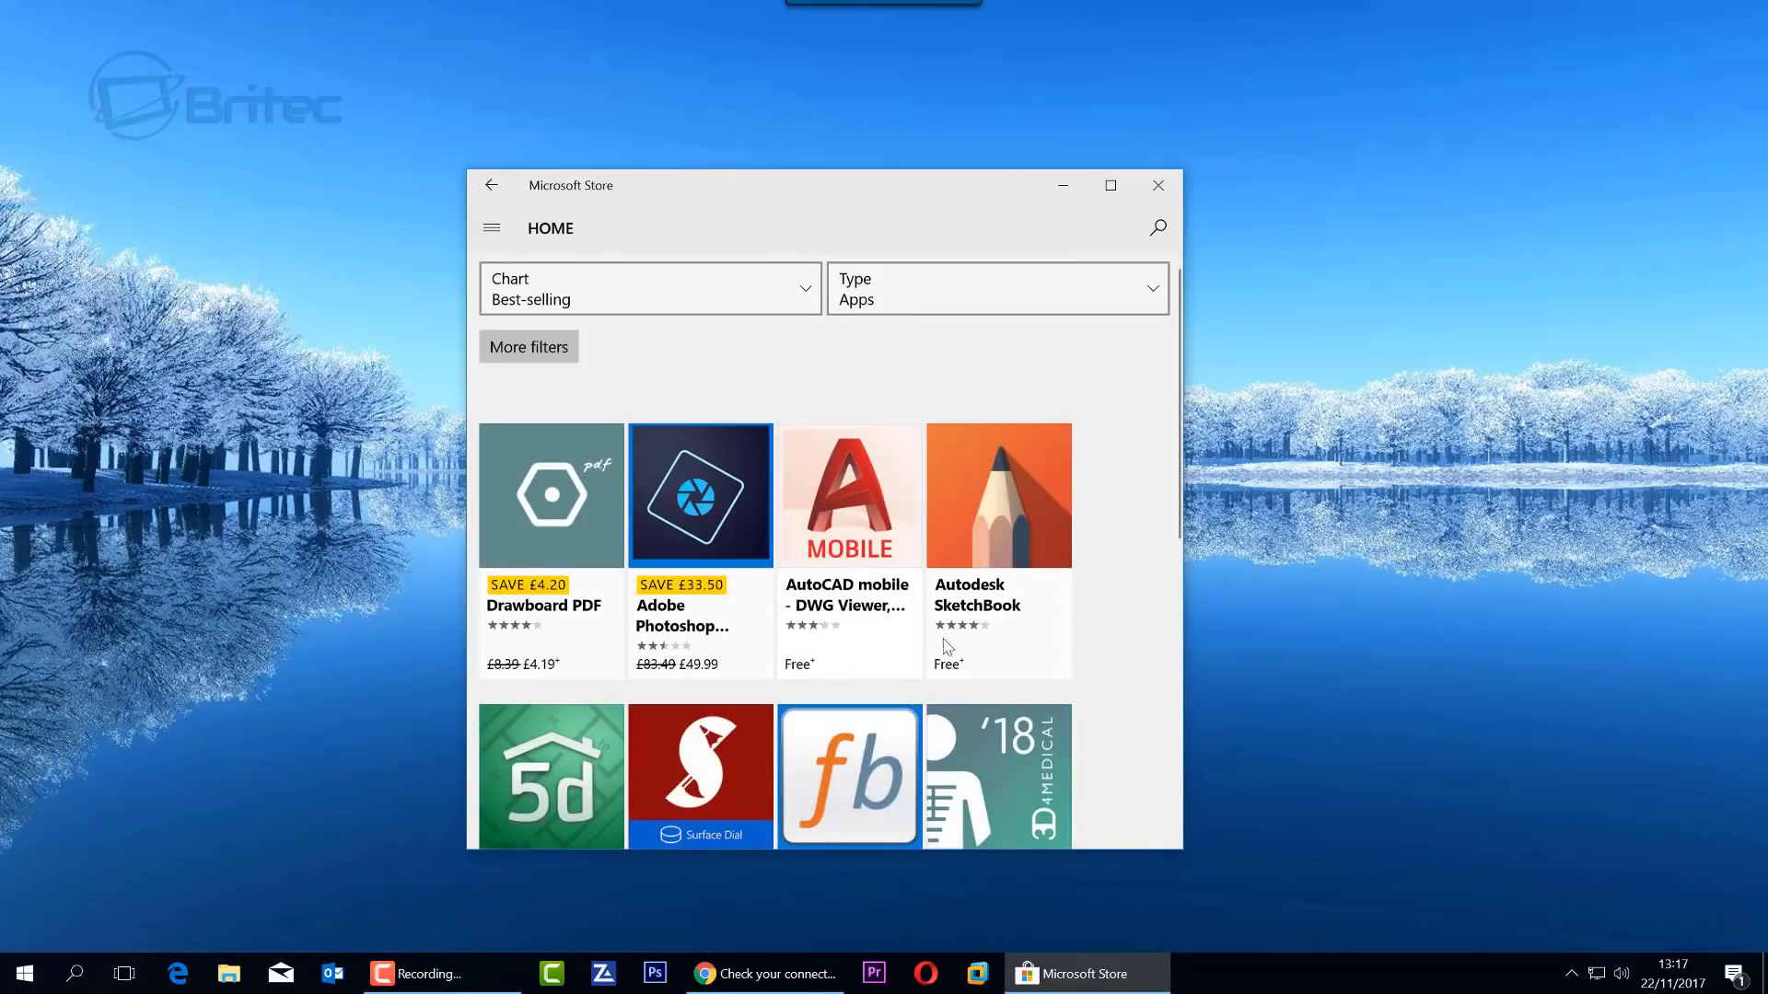
pyautogui.scroll(-8, 959, 661)
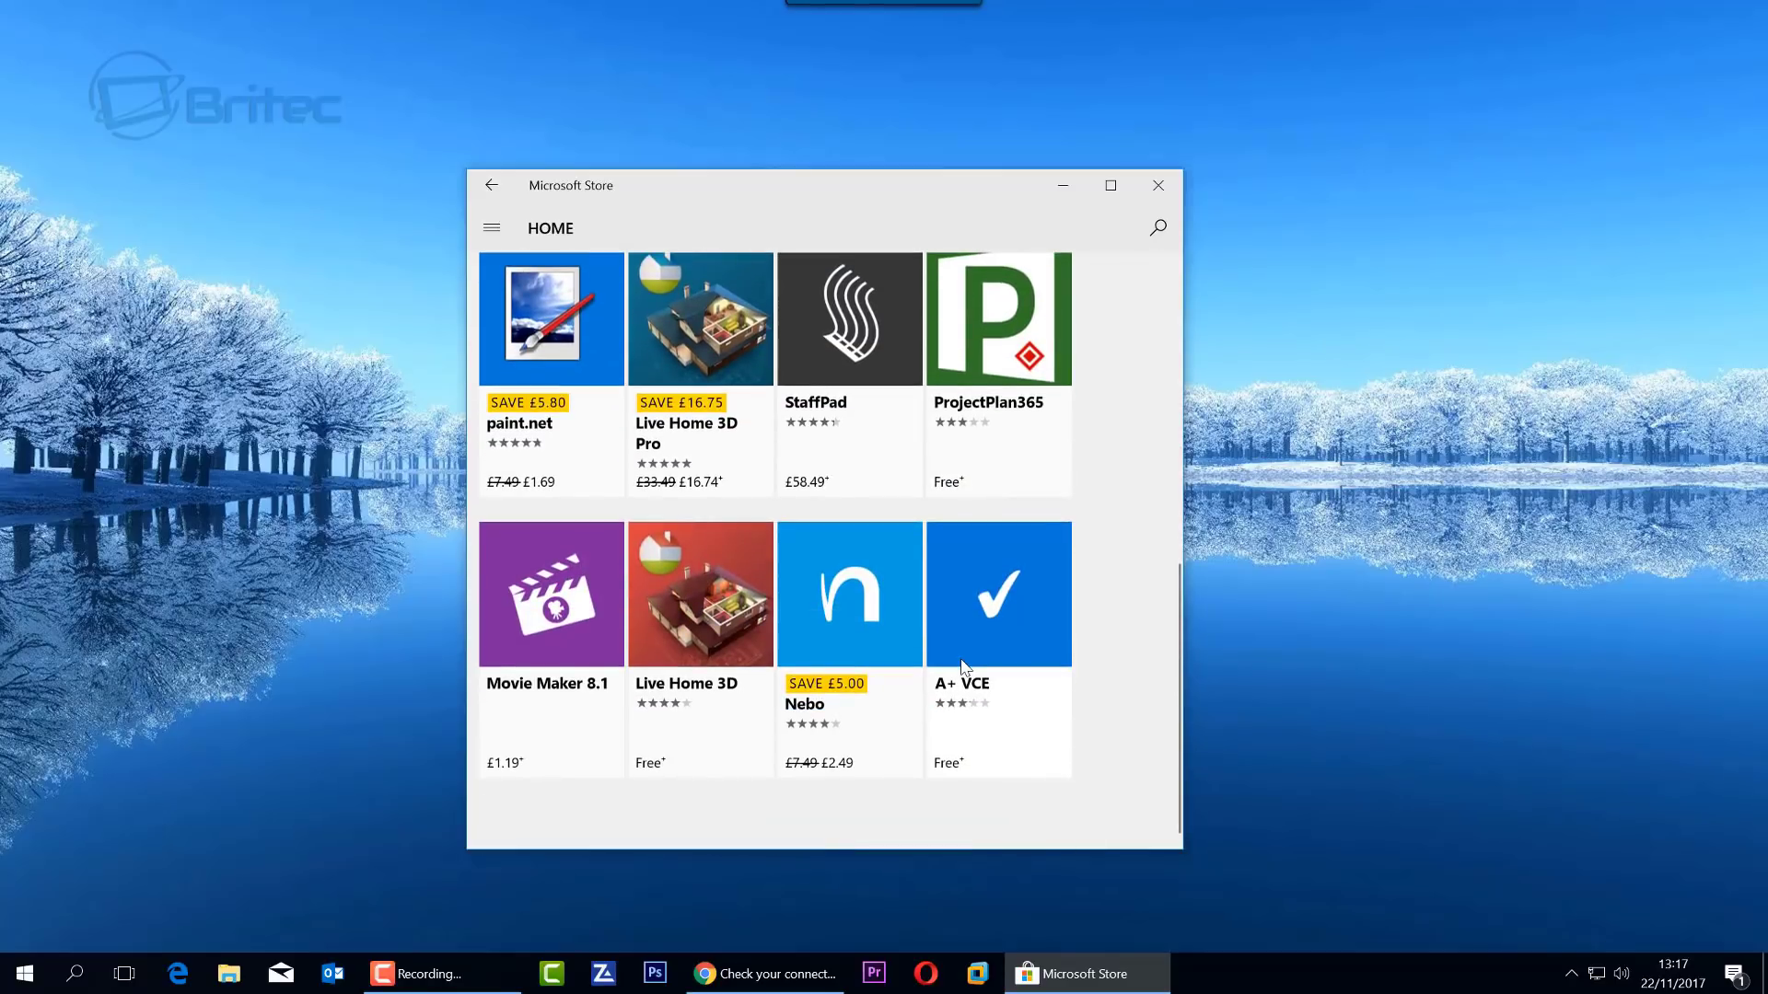
pyautogui.scroll(10, 1140, 615)
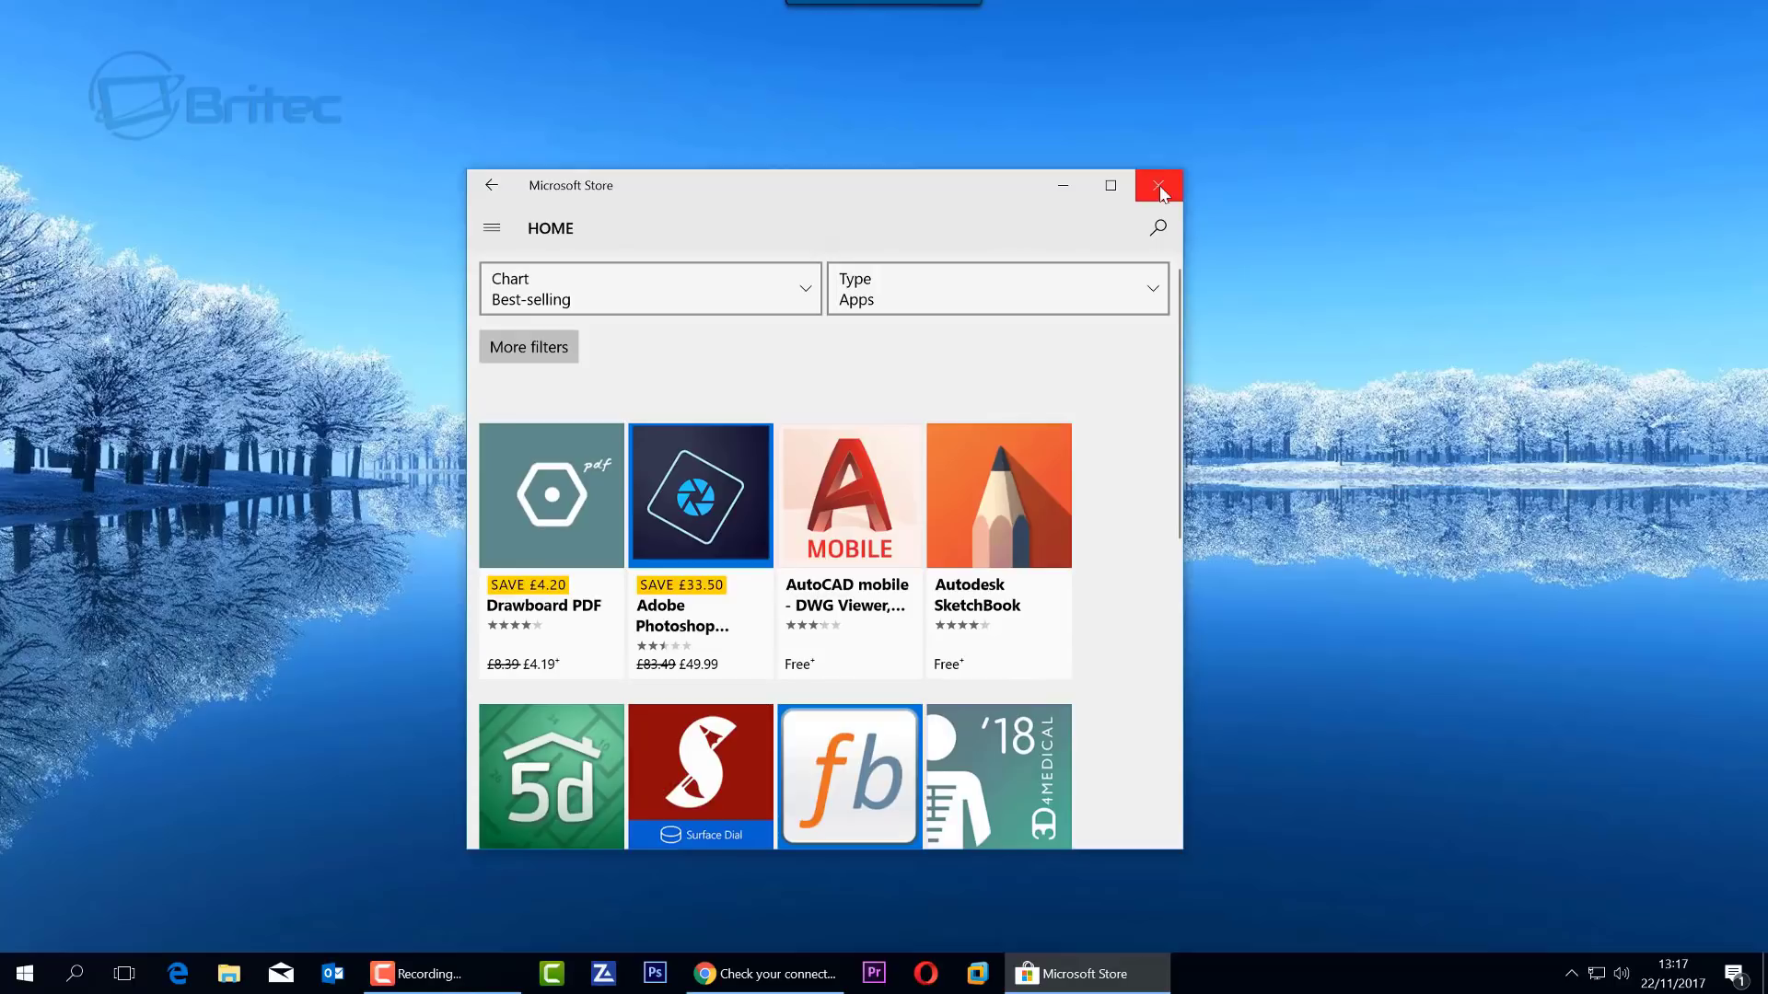
pyautogui.scroll(-5, 990, 423)
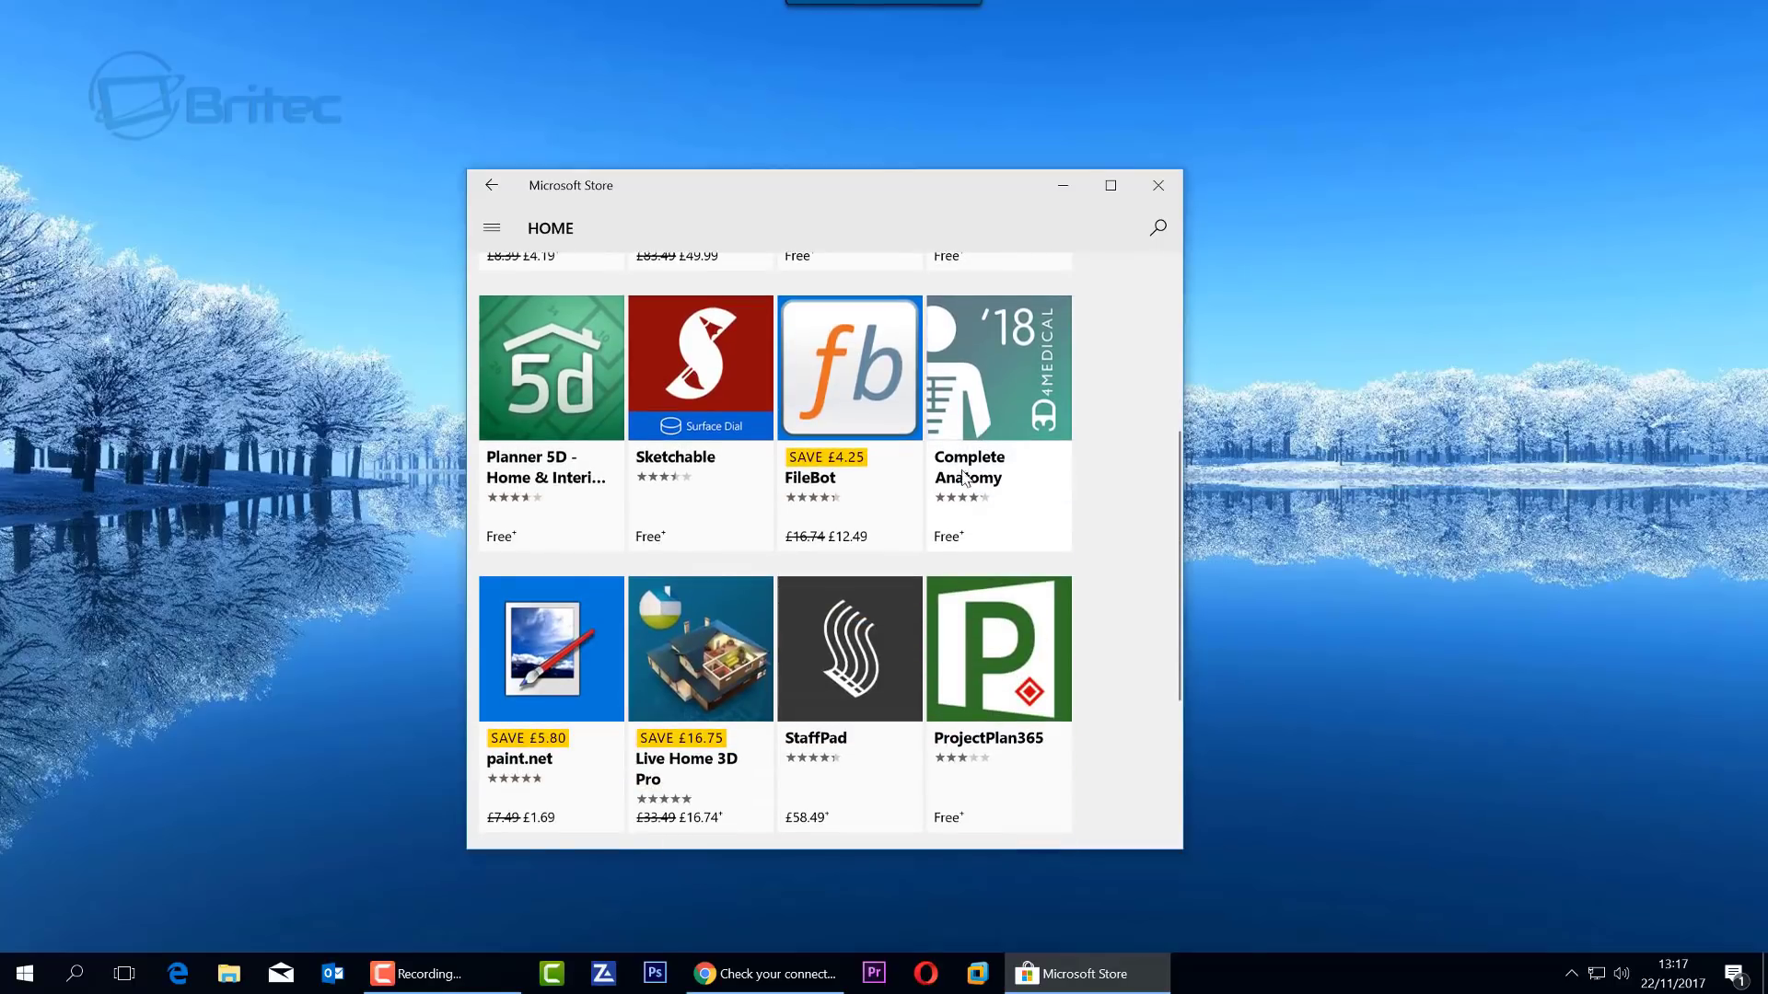
pyautogui.scroll(-4, 964, 476)
pyautogui.click(1157, 185)
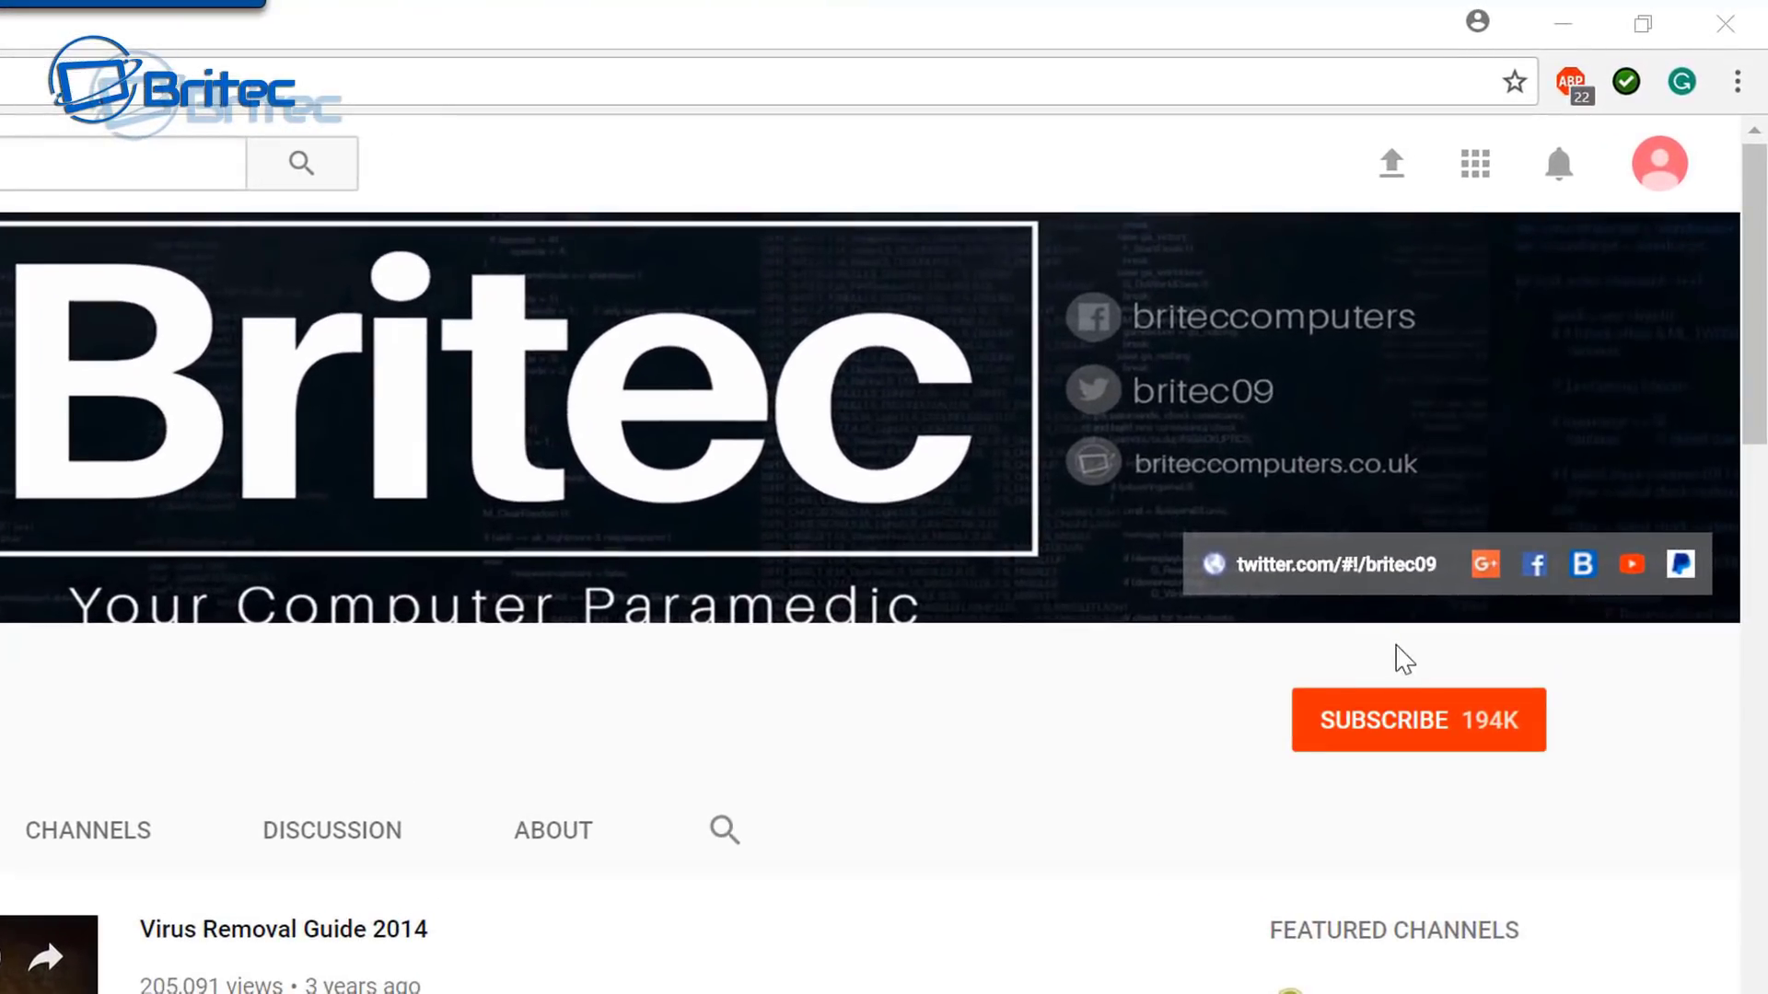
# Switch to the Britec channel page on YouTube and subscribe to it
pyautogui.click(1406, 730)
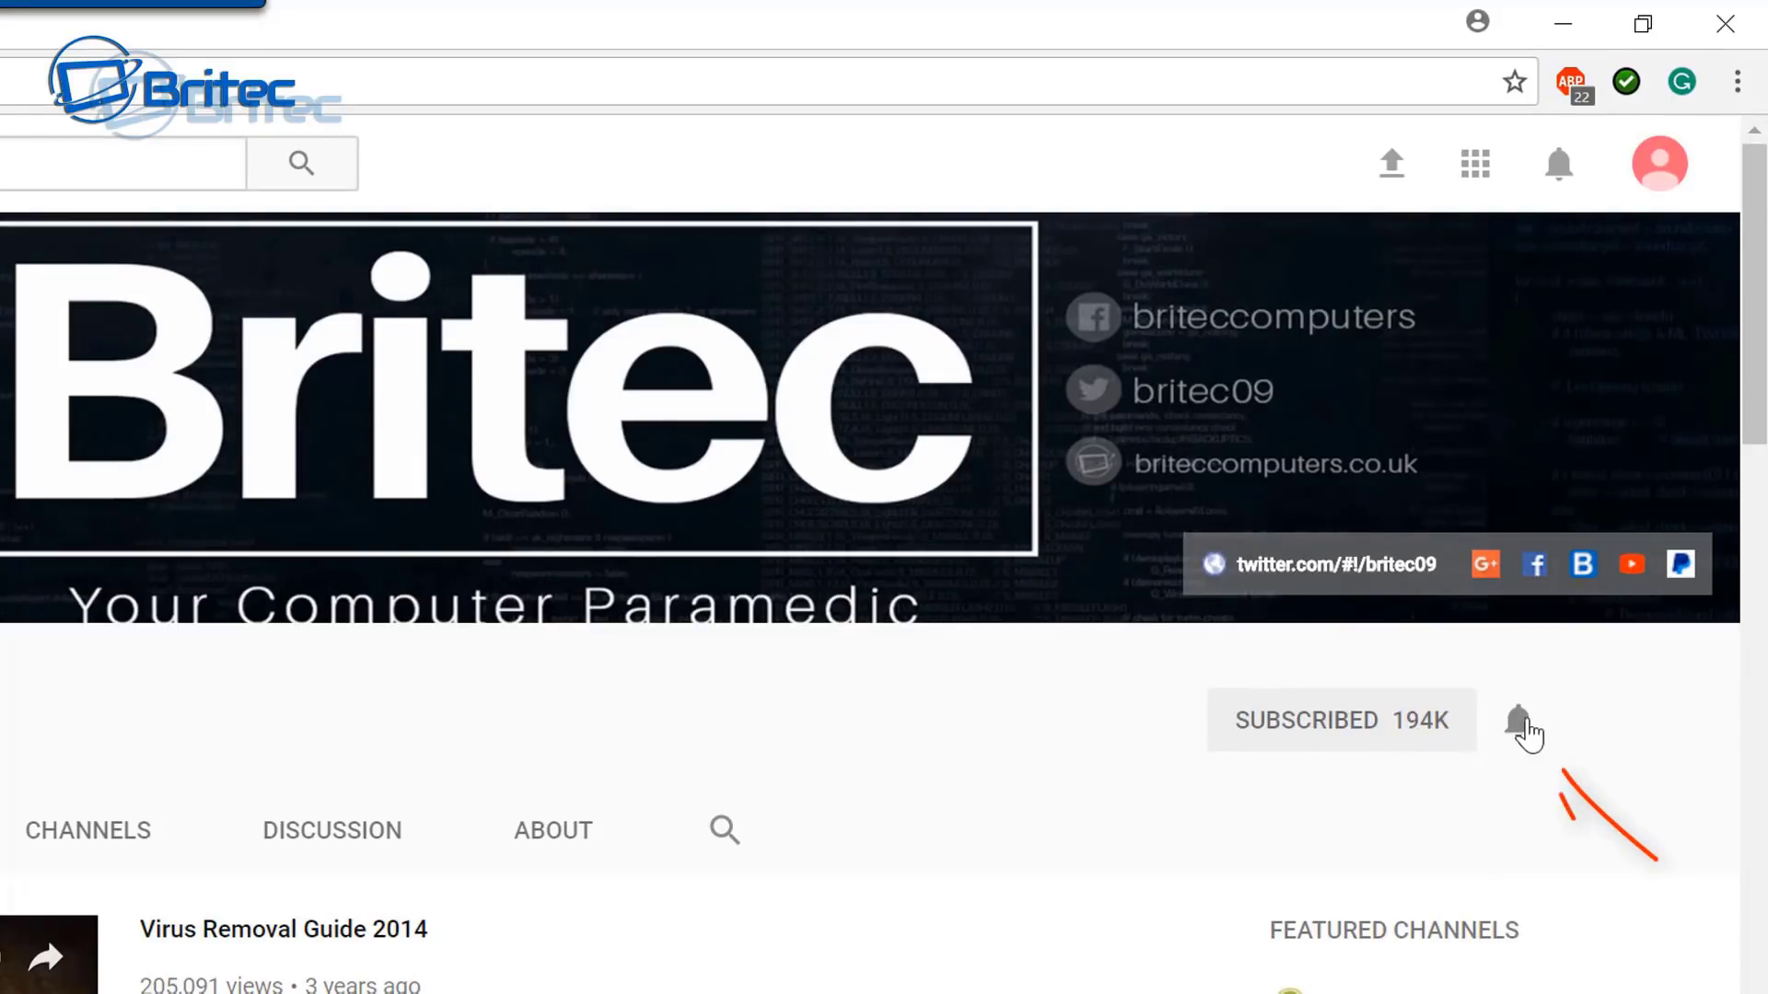